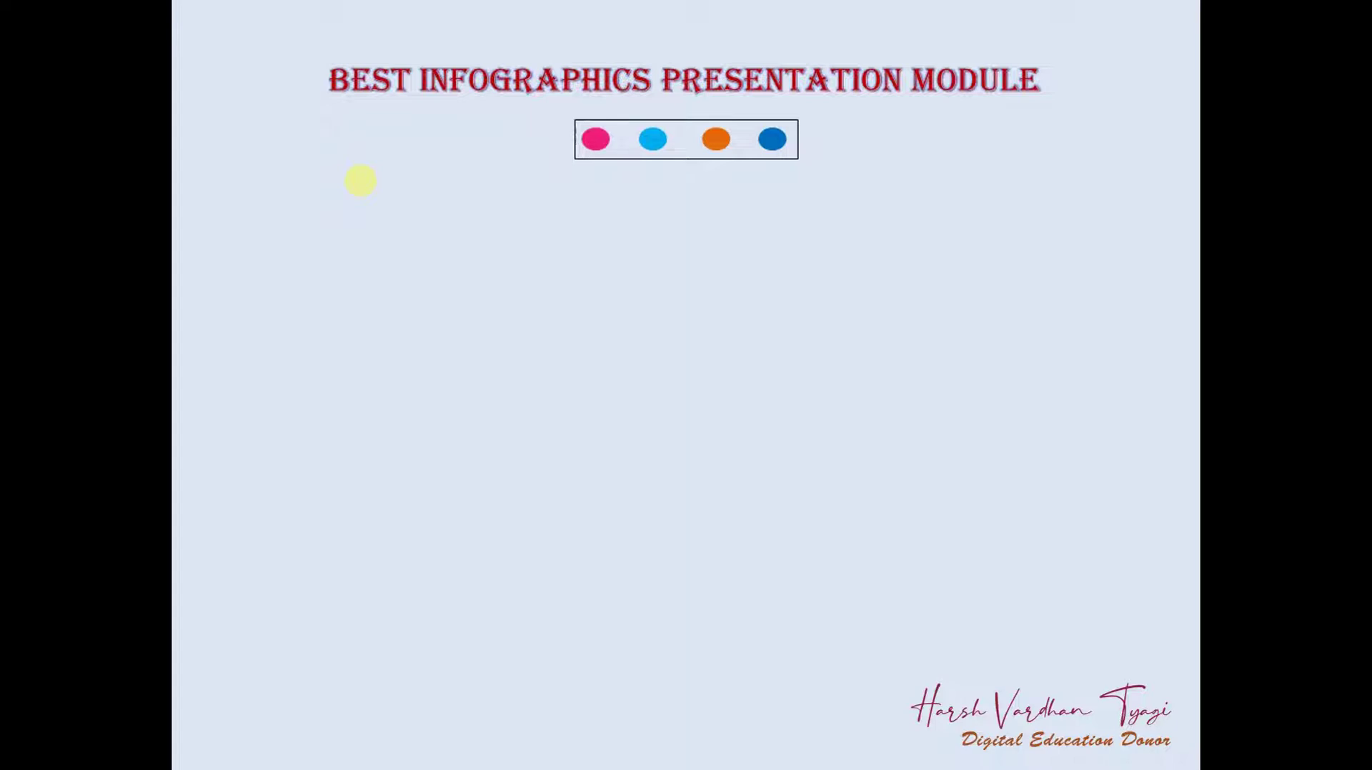
Advance the slideshow to bring in the PLAN 1 card
click(360, 180)
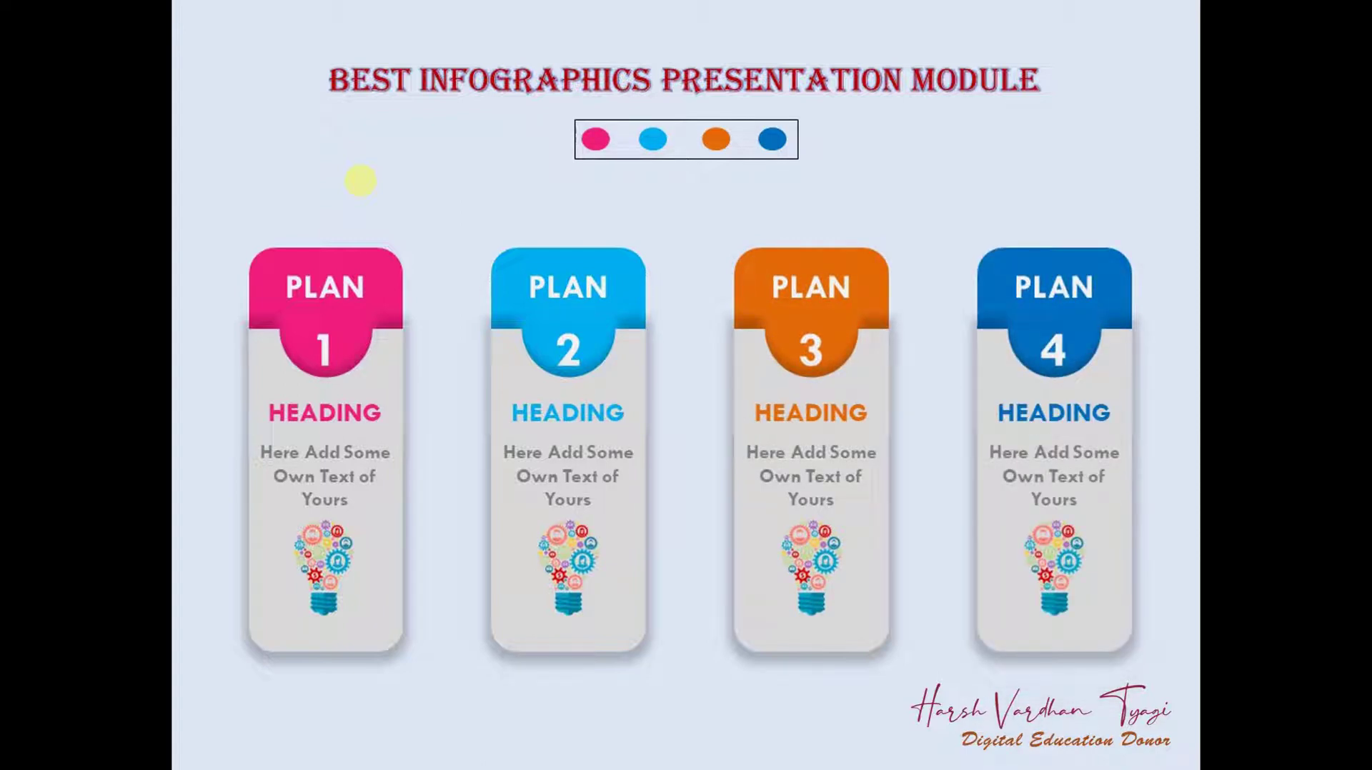
Exit the slideshow and add a Blank layout slide after the first slide
key(Escape)
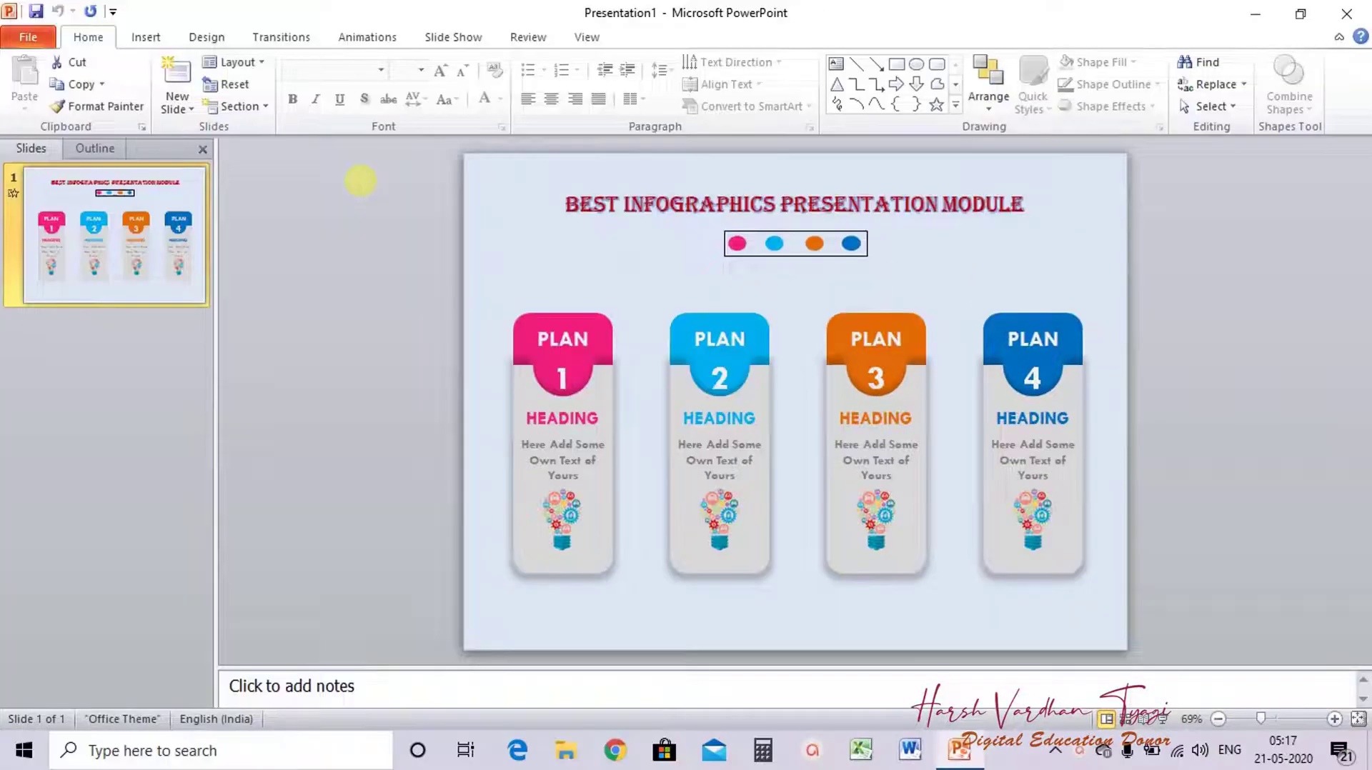
click(51, 401)
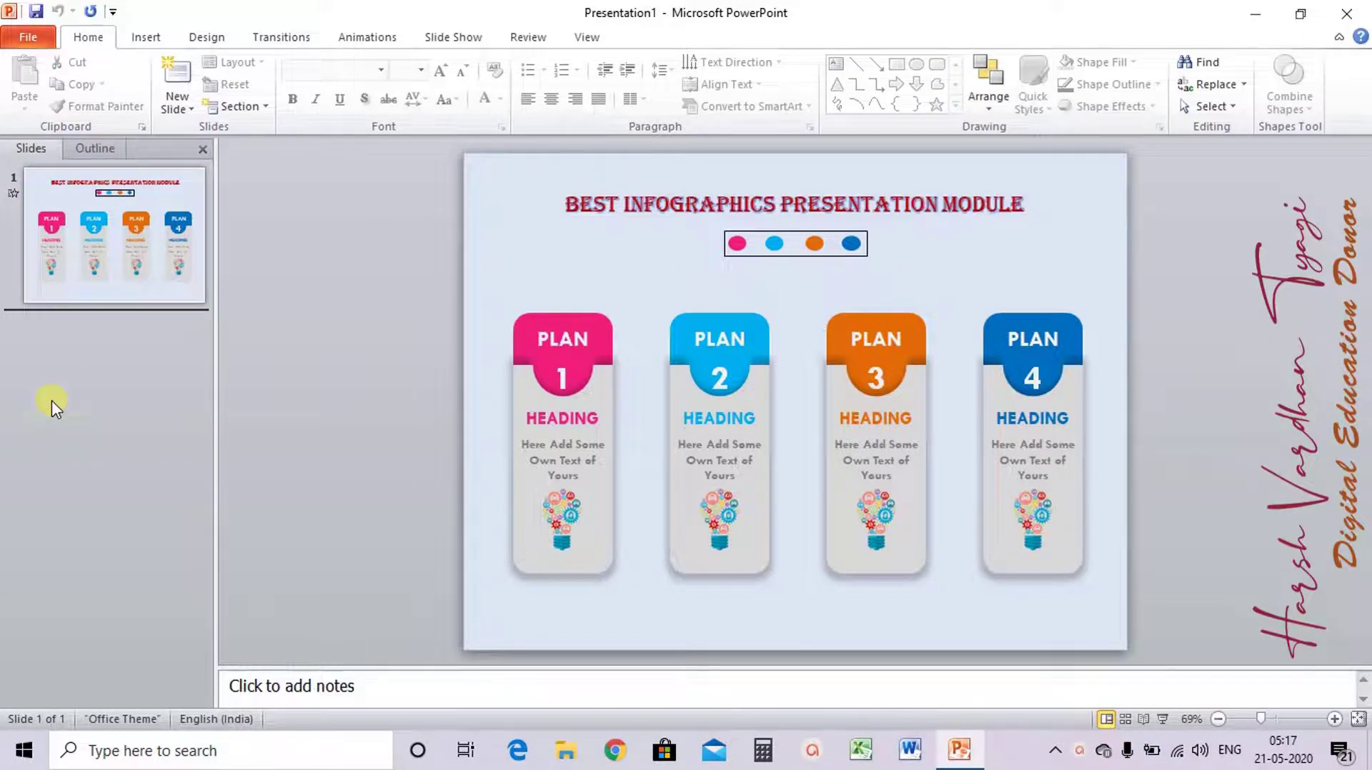
click(177, 104)
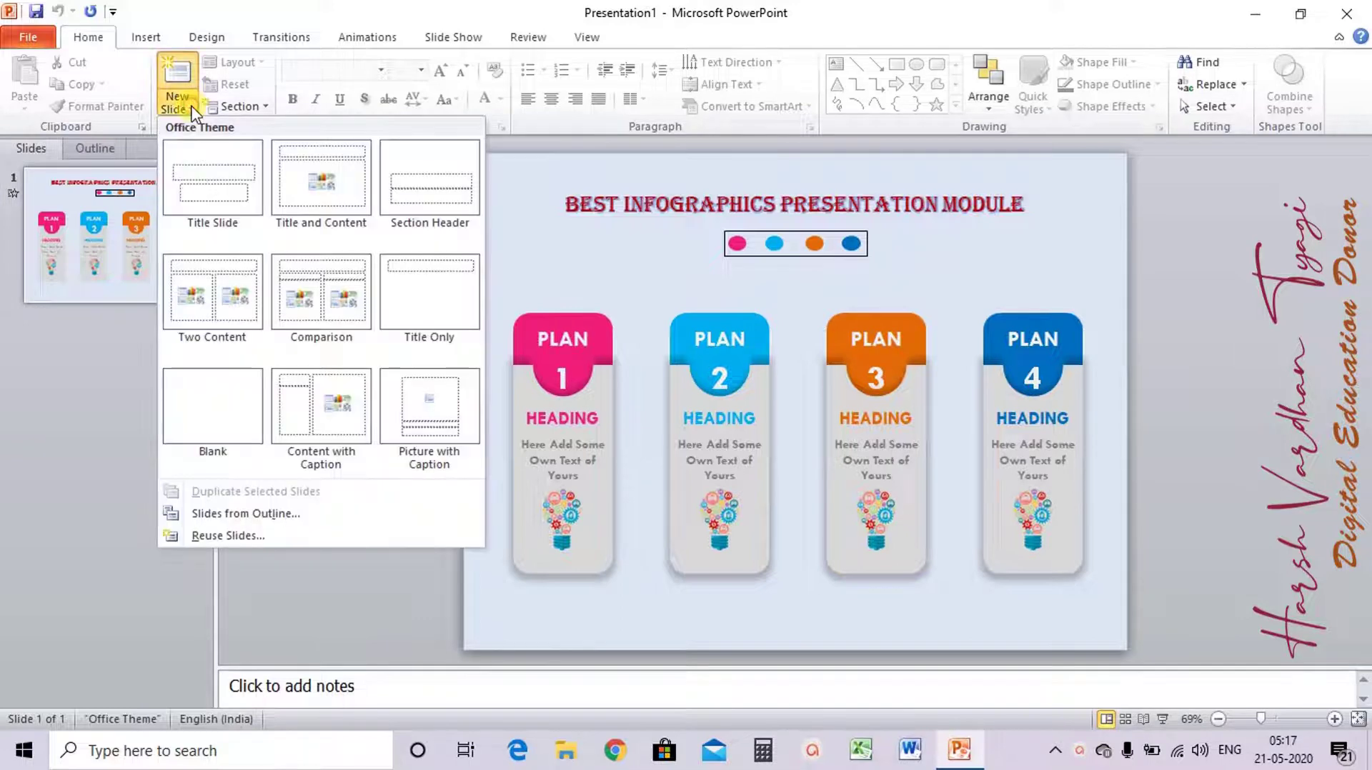
click(215, 389)
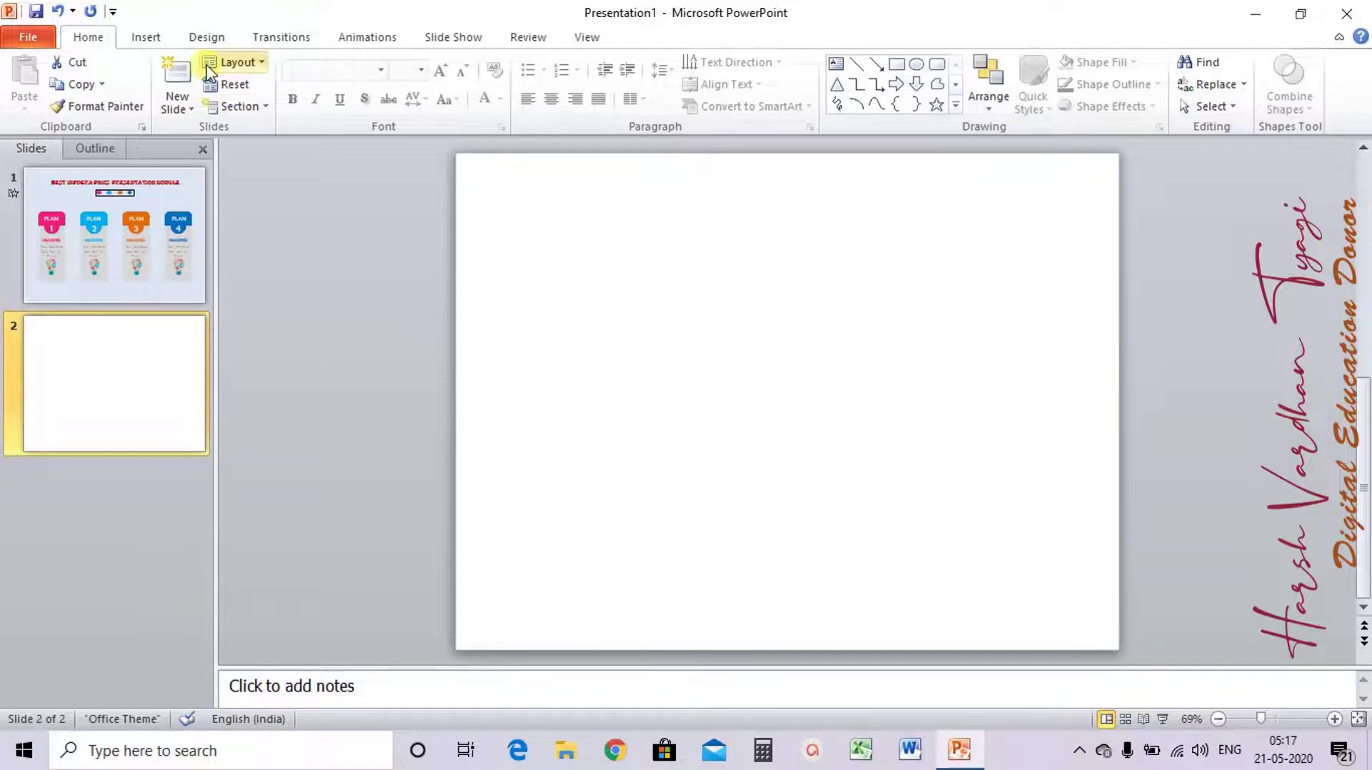
Give the background a solid Blue Accent 1 Lighter 80% fill
click(208, 44)
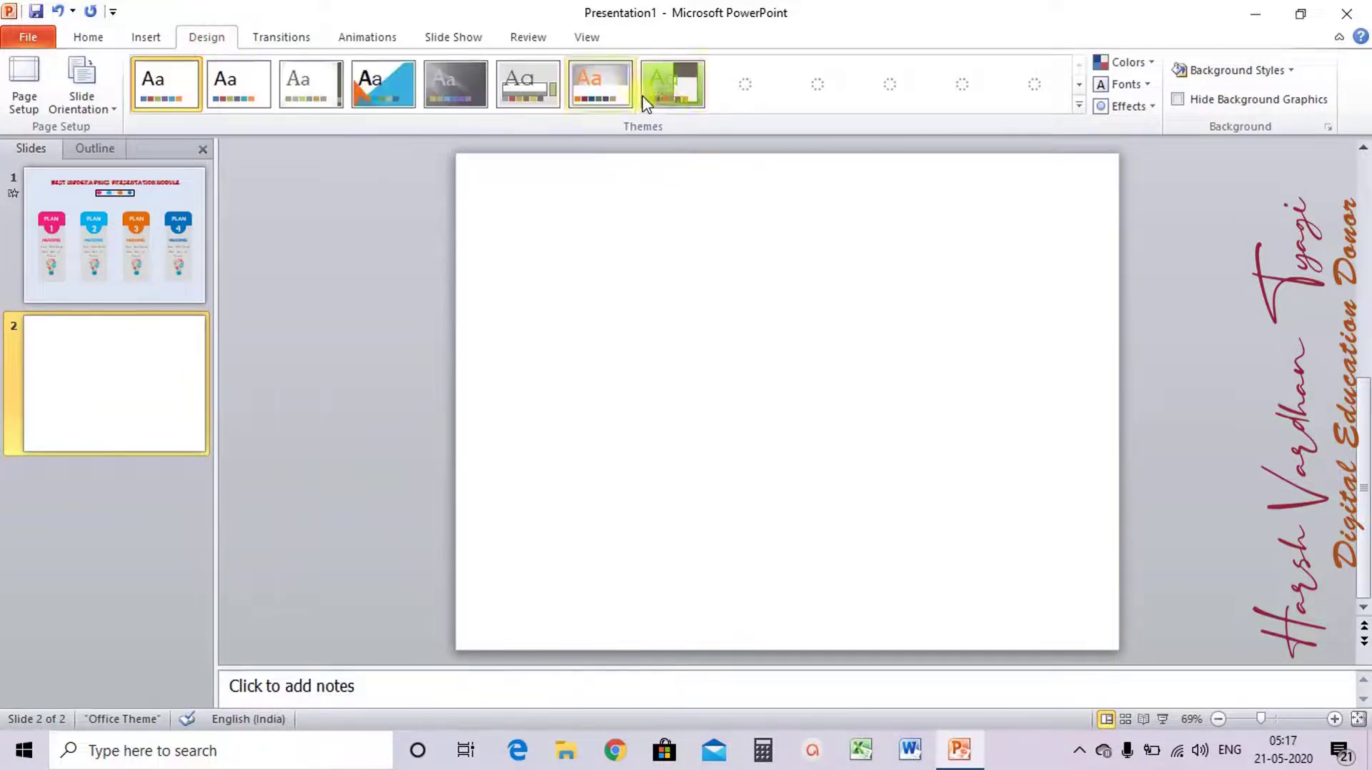
click(1226, 72)
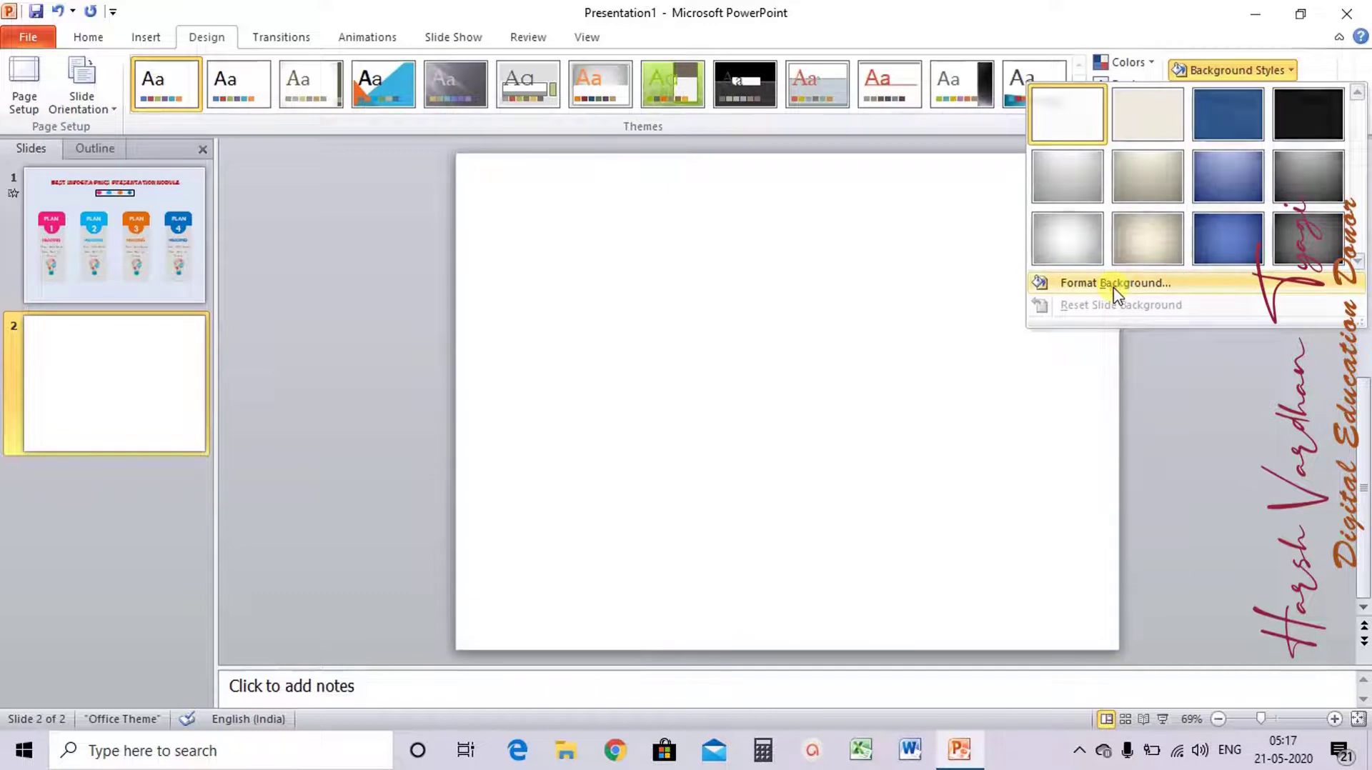
click(1116, 286)
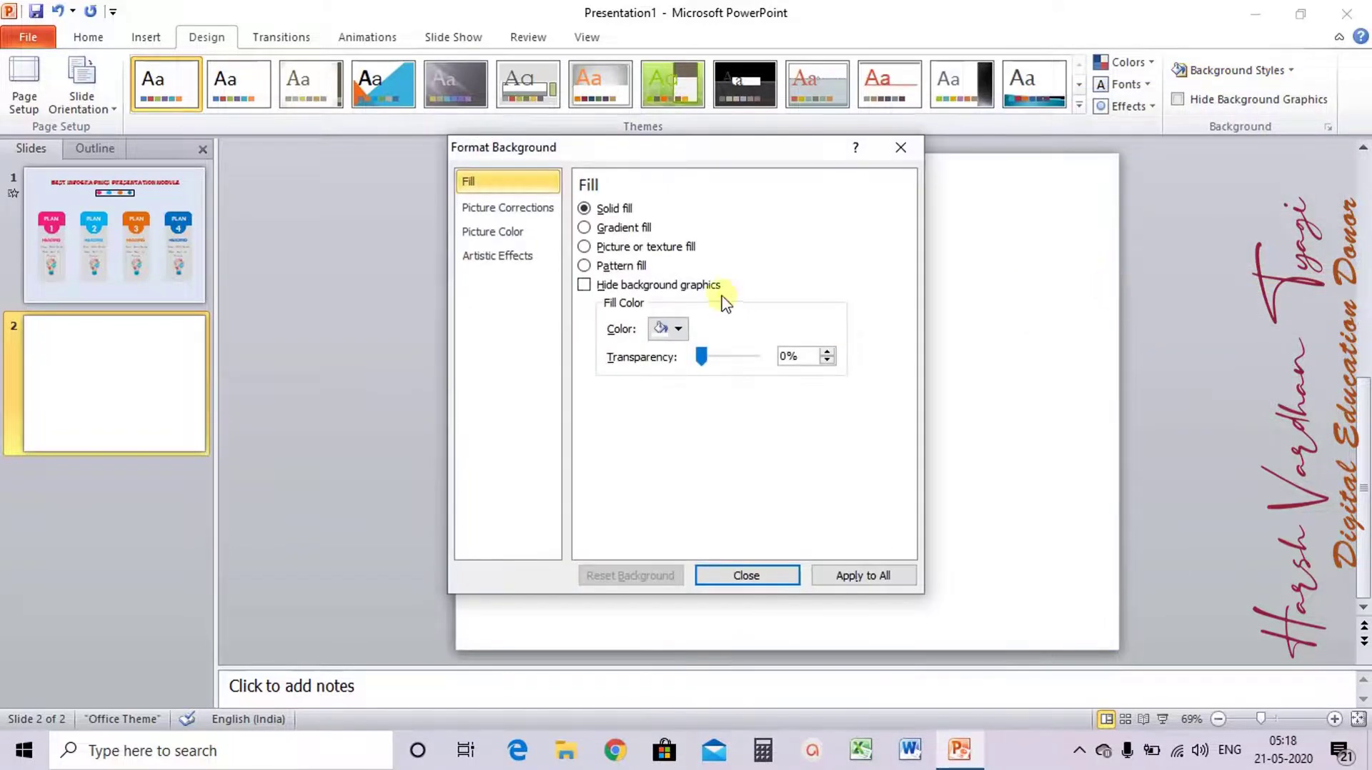
click(678, 328)
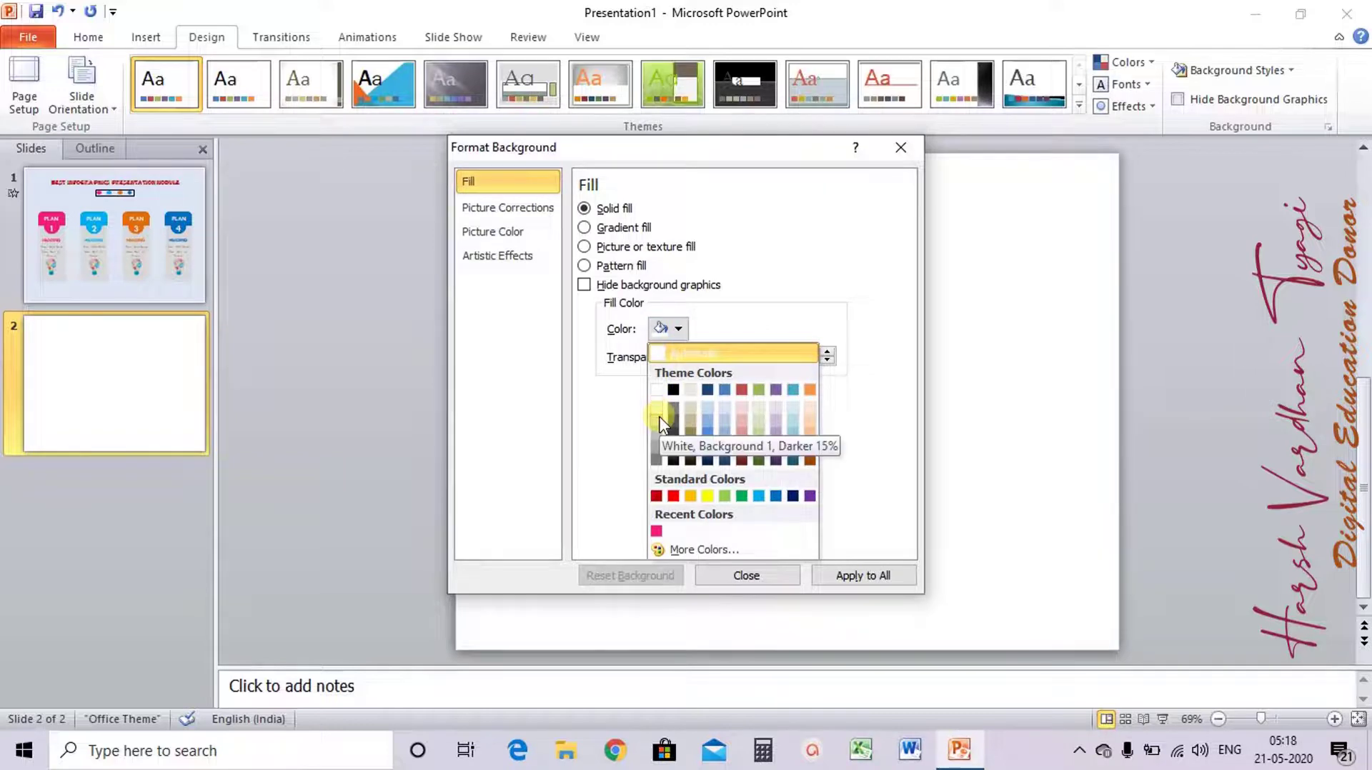
click(727, 411)
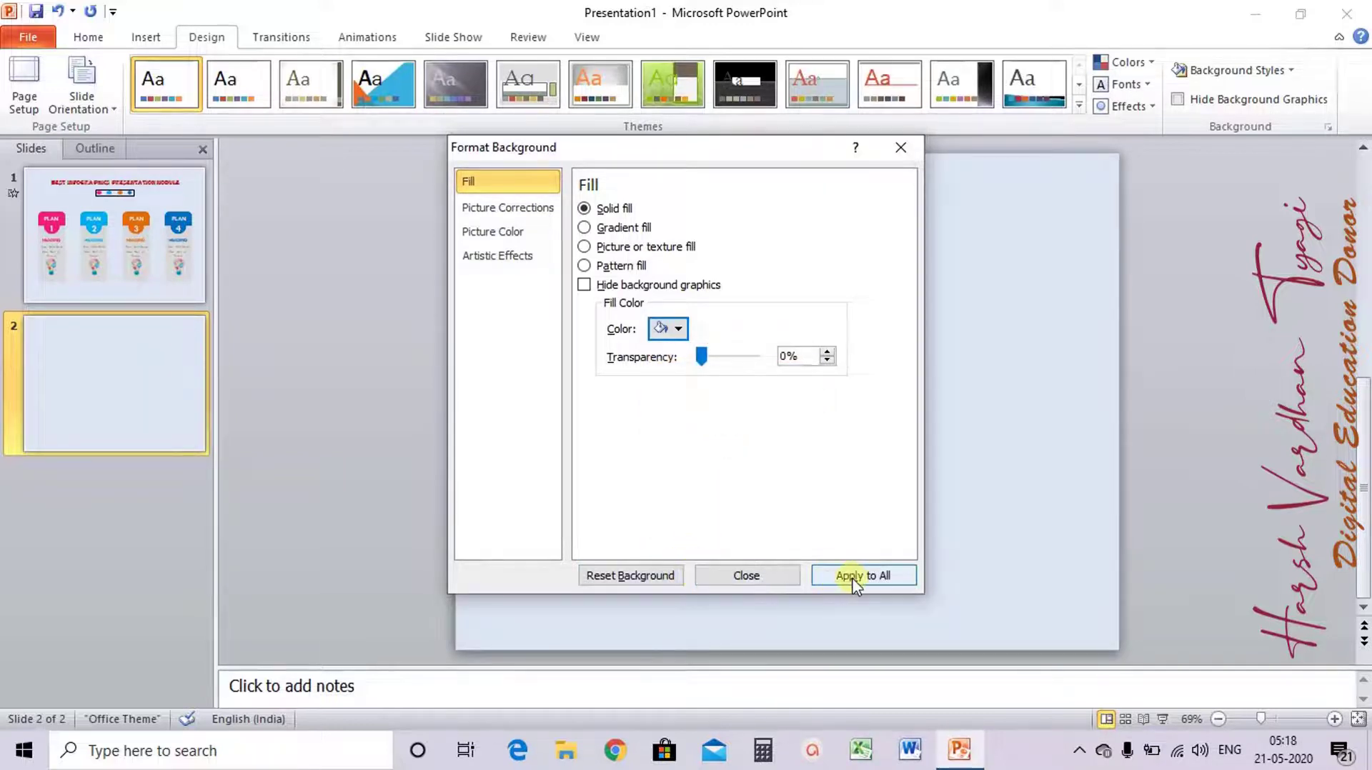
click(745, 584)
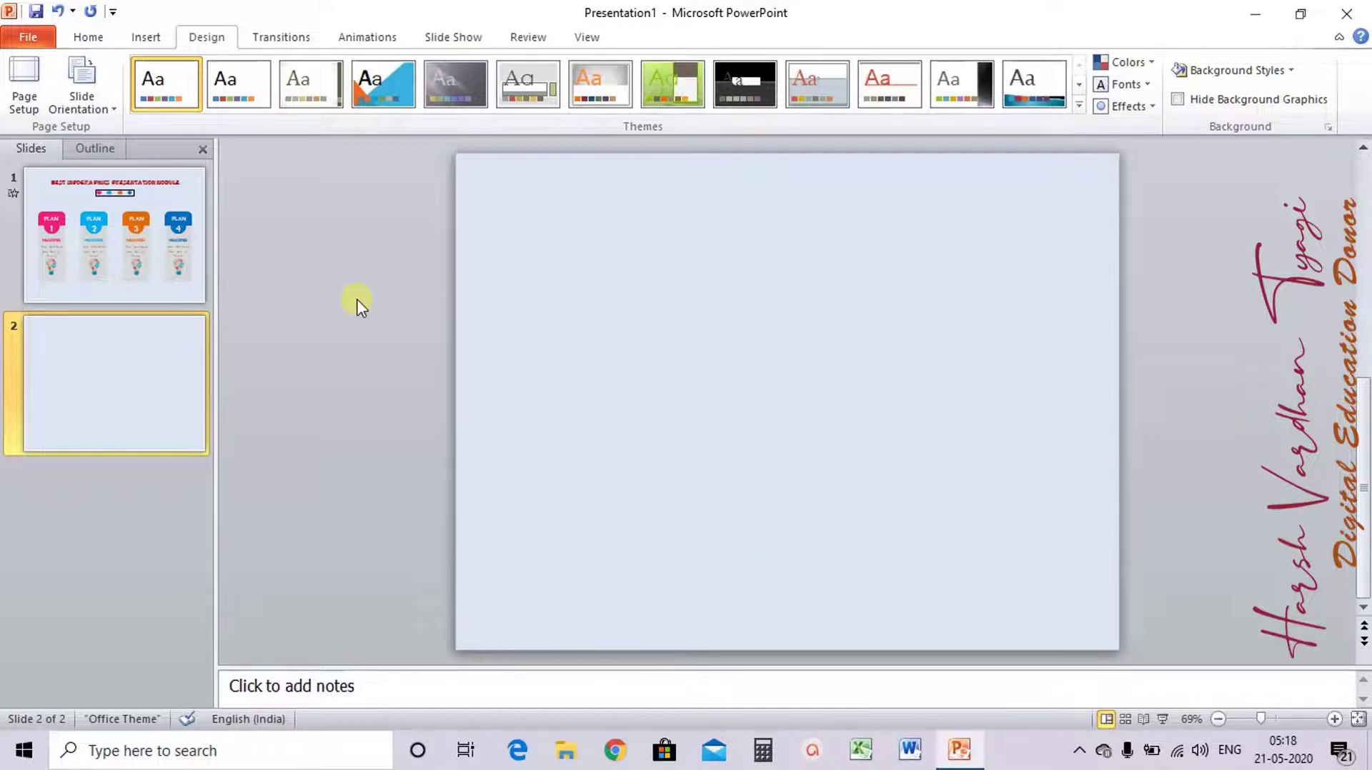
Draw a tall Round Same Side Corner Rectangle on the left of slide 2
click(88, 37)
click(958, 106)
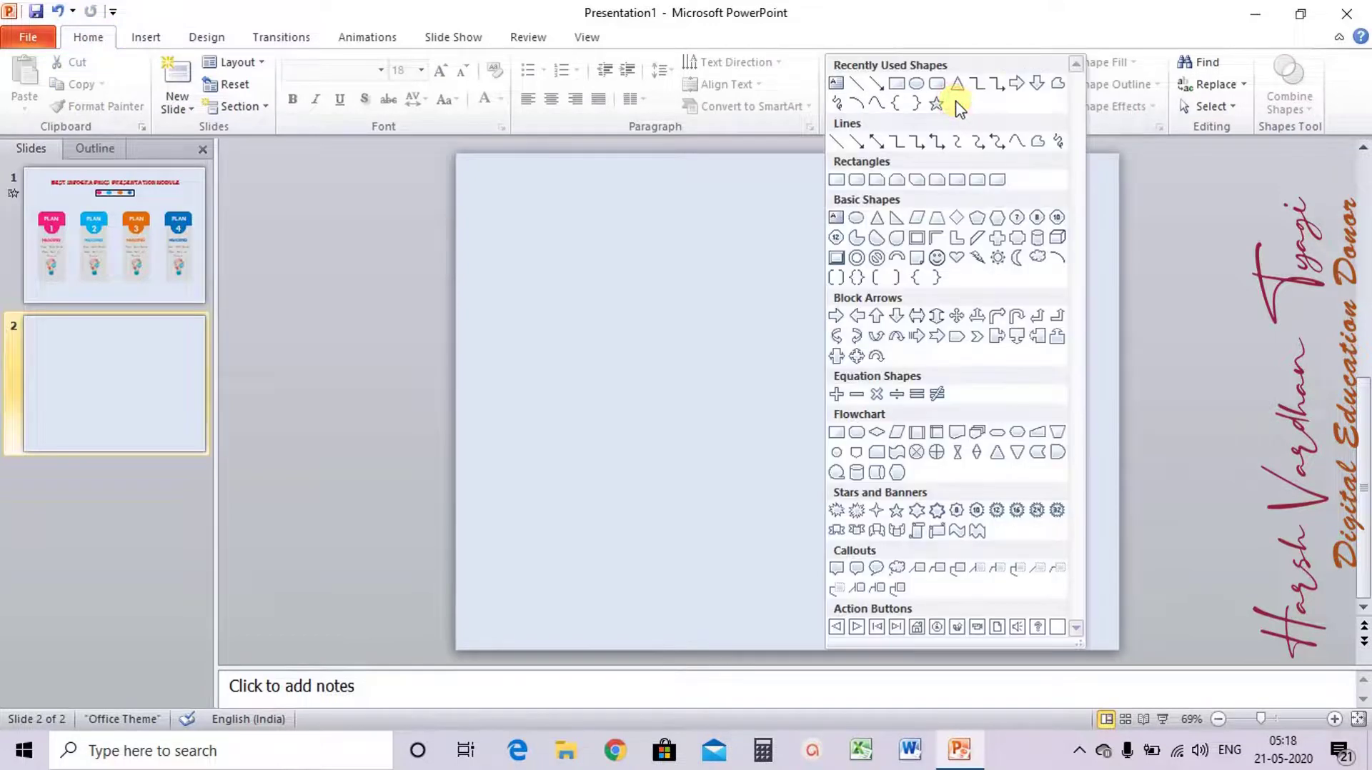
click(980, 182)
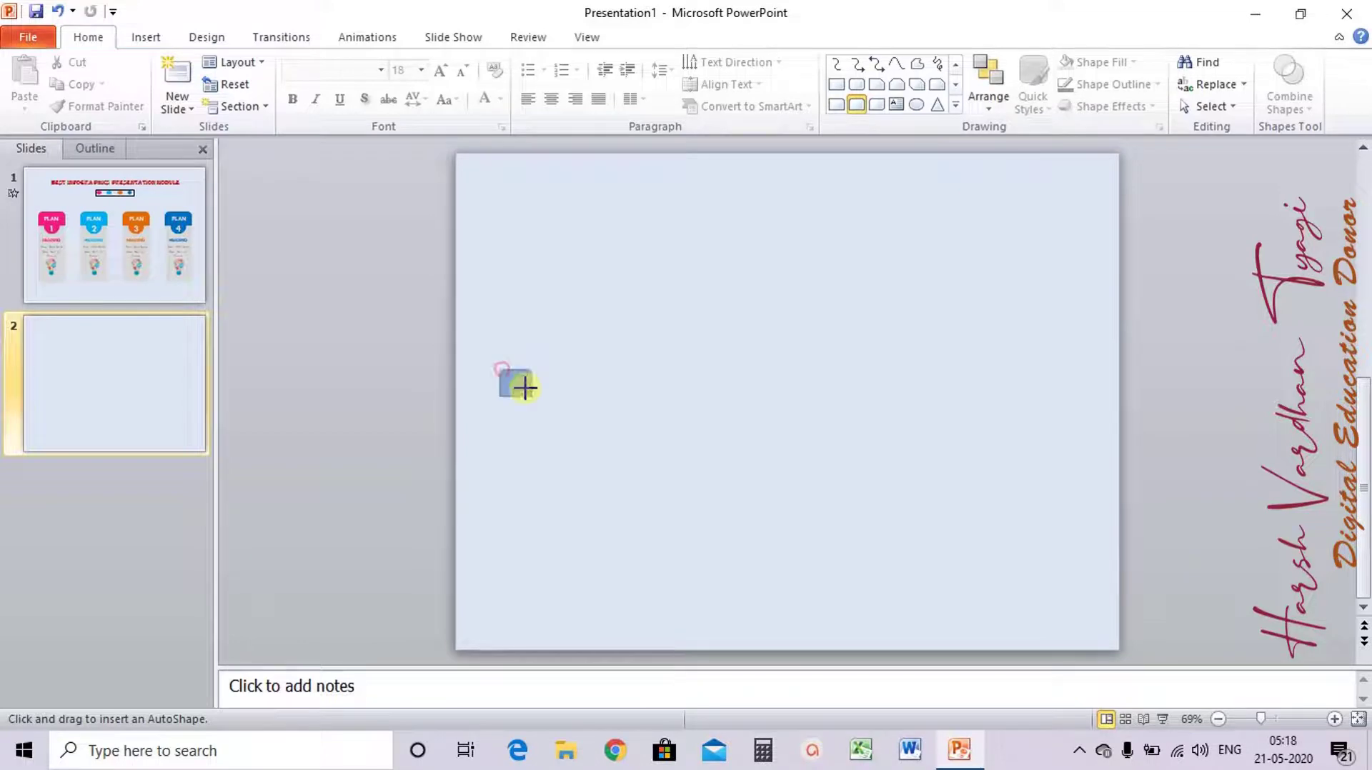
drag(501, 369, 600, 597)
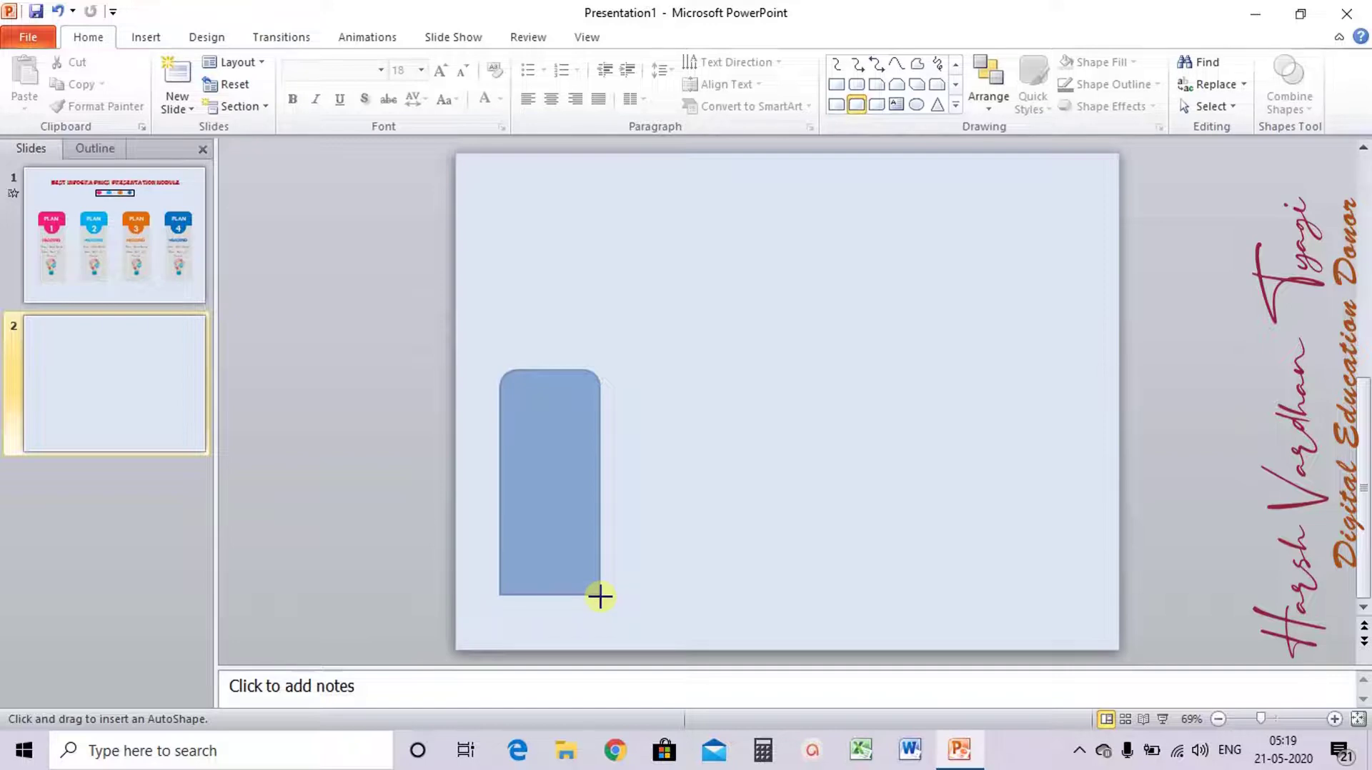
drag(600, 597, 613, 596)
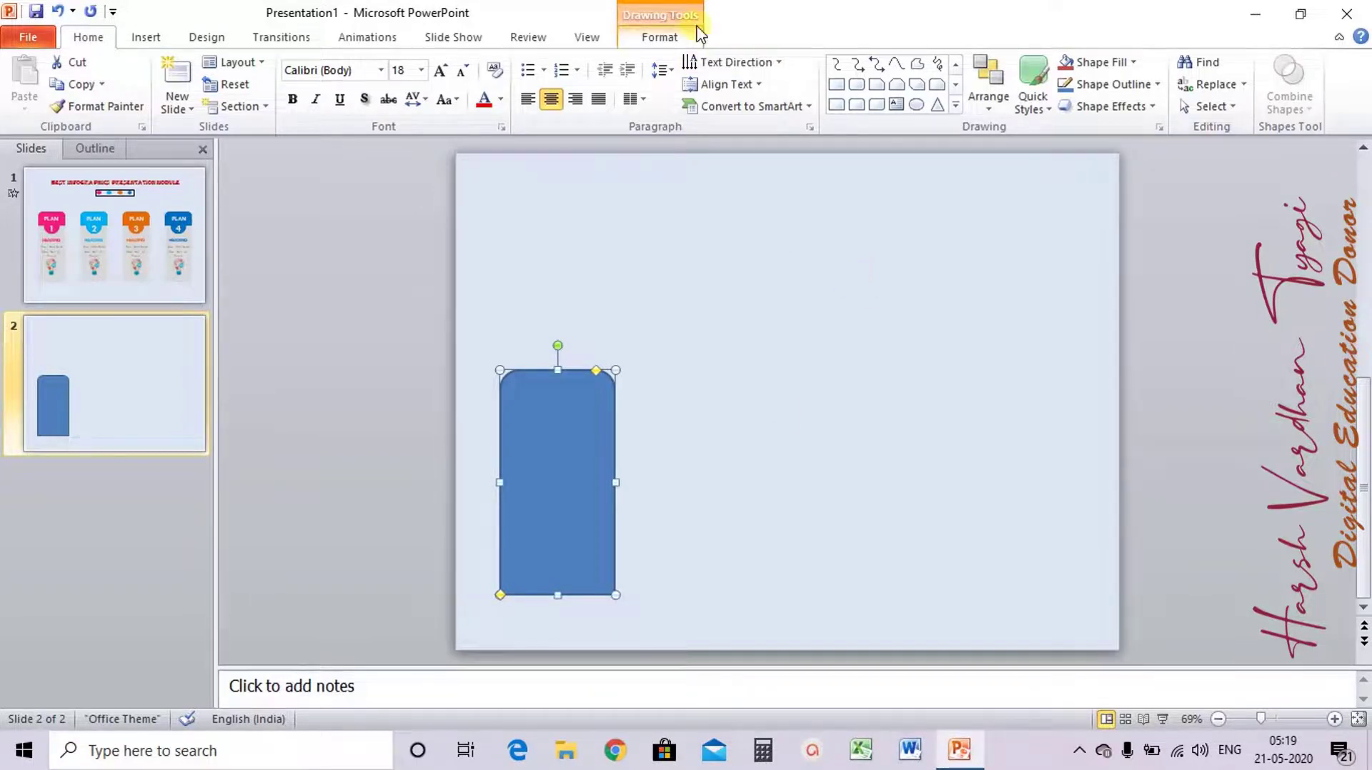
click(661, 37)
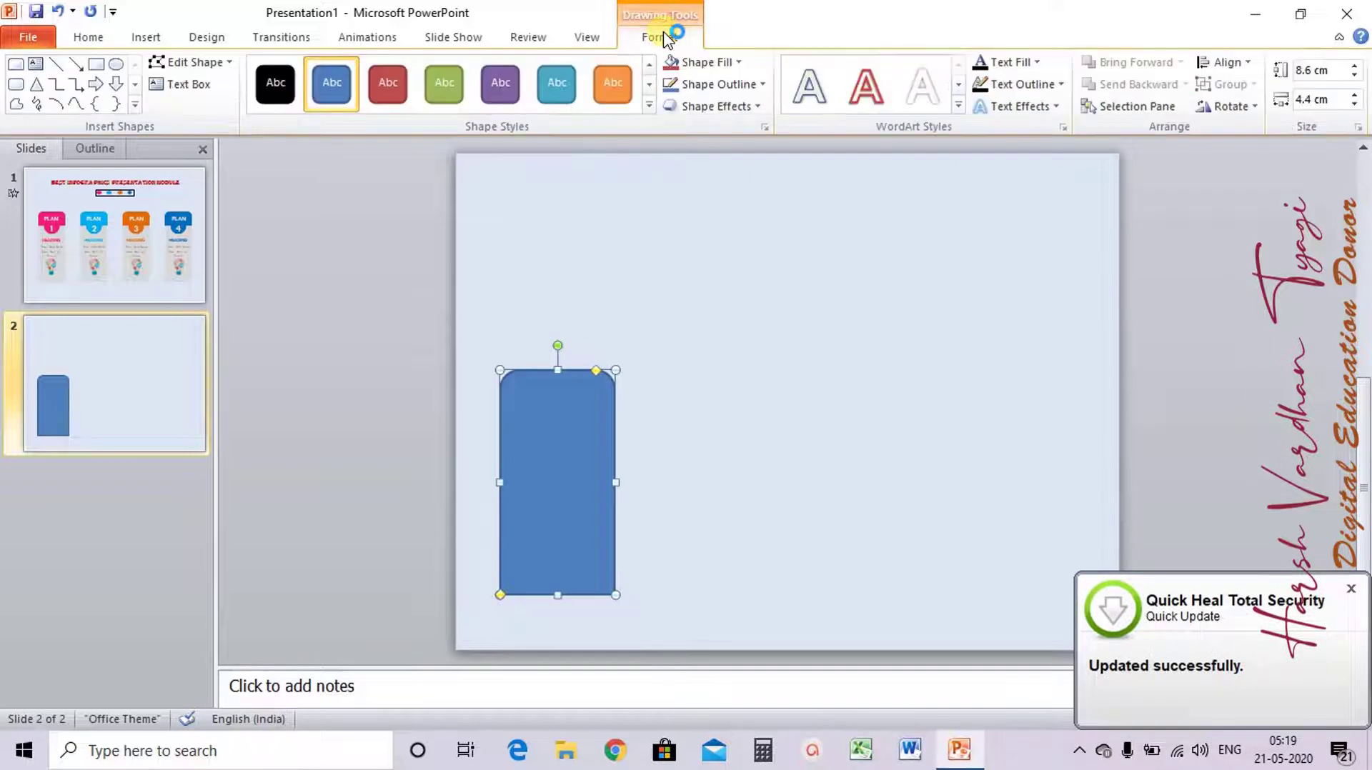
click(1351, 588)
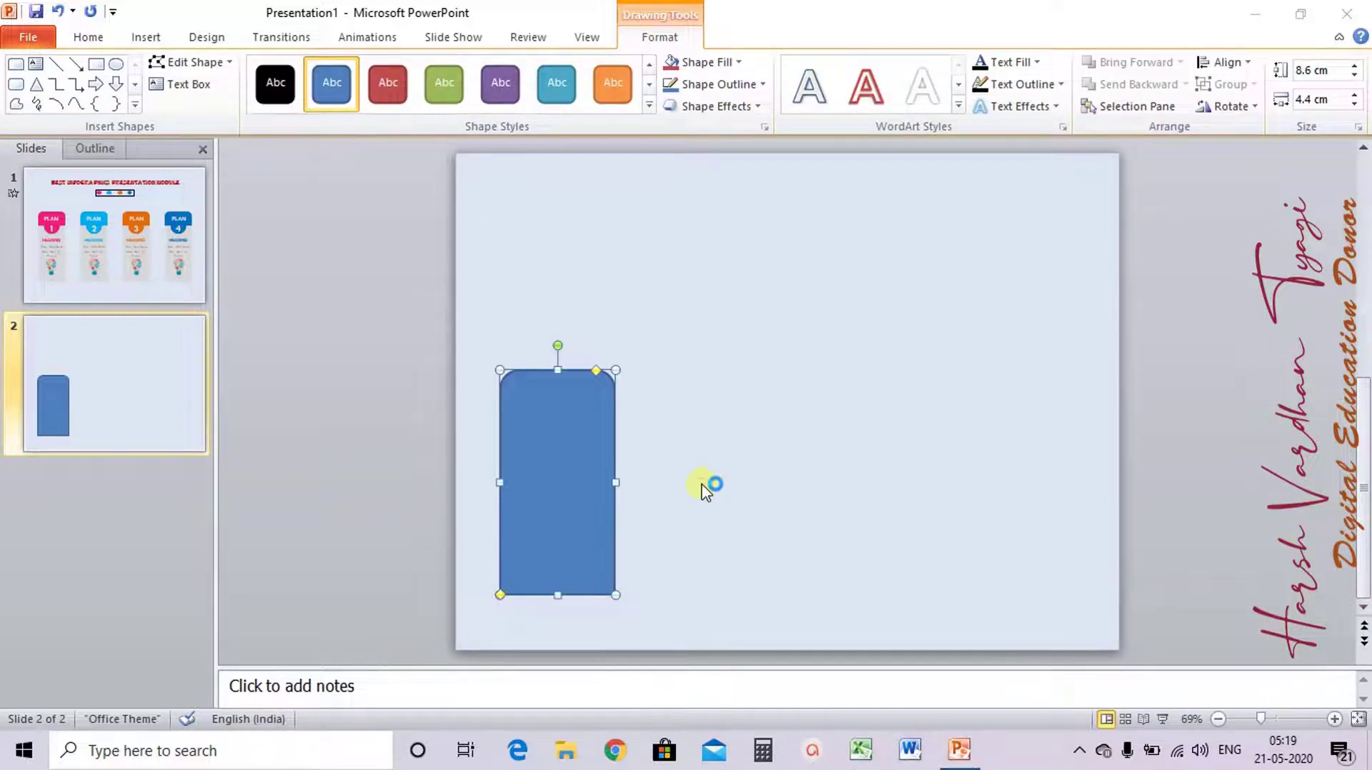
click(652, 393)
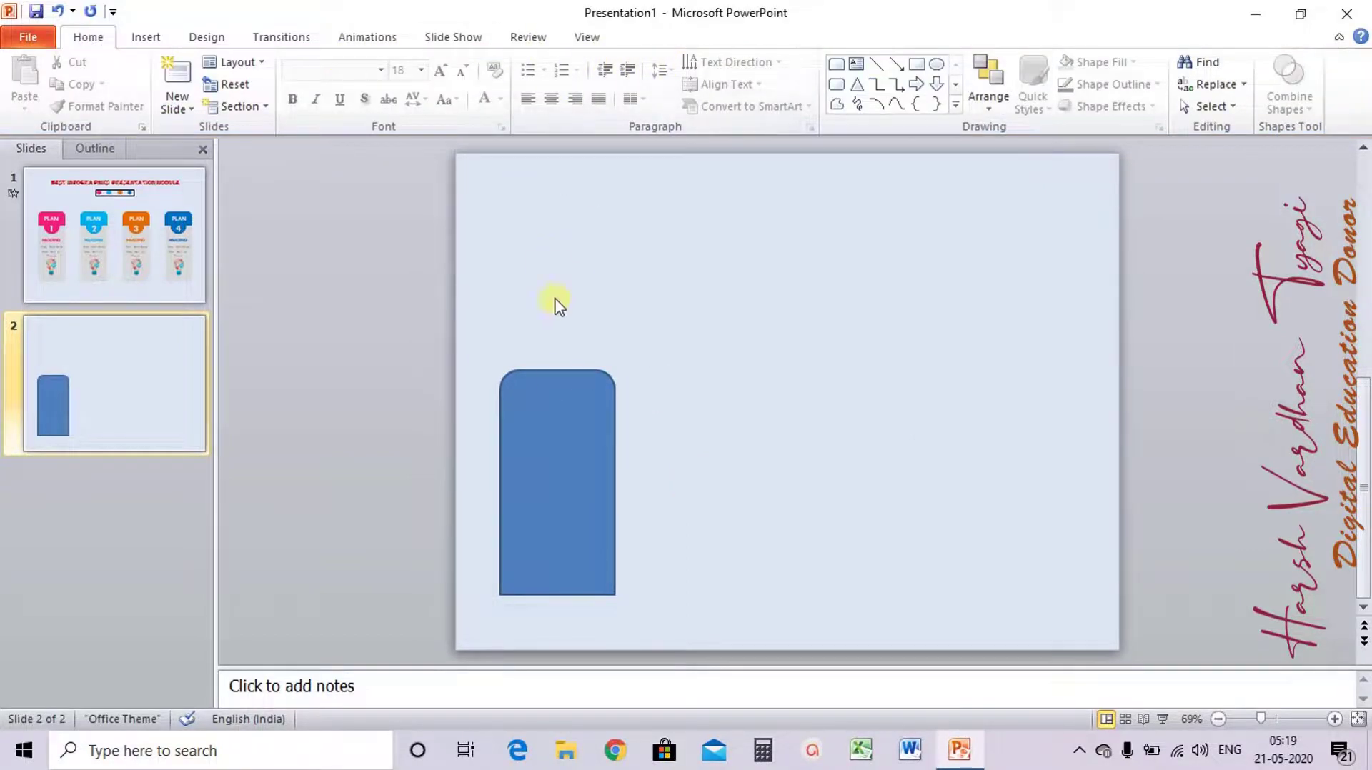
Flip the rounded rectangle vertically and stretch it up to 9 cm tall
click(556, 419)
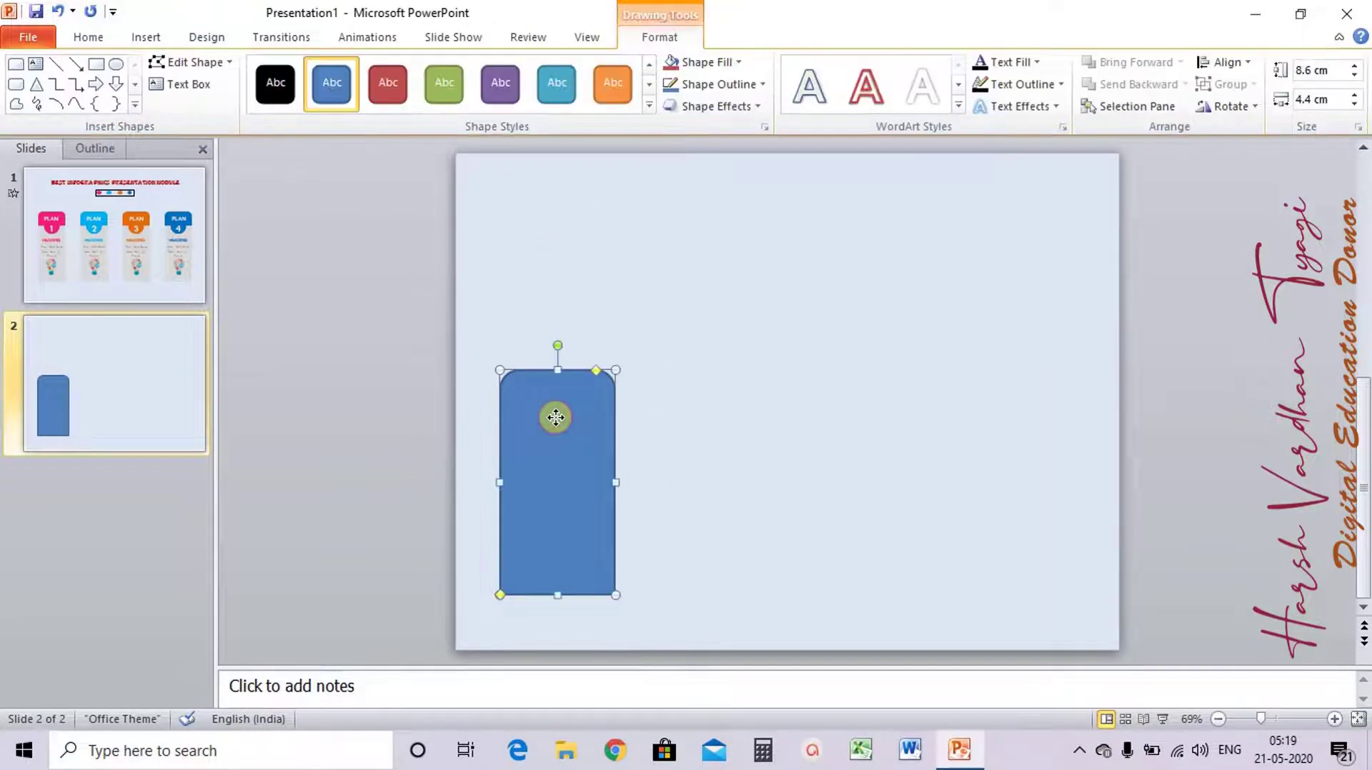
click(658, 38)
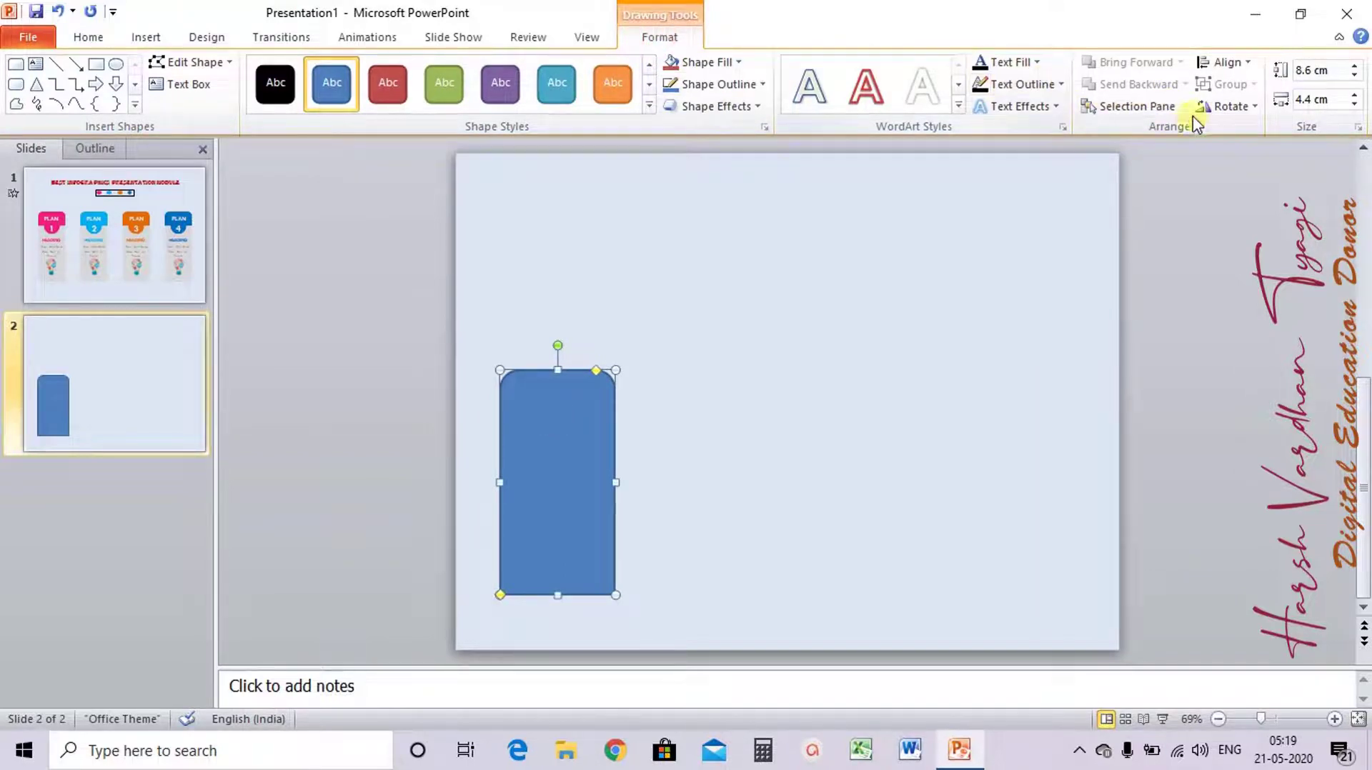
click(1231, 109)
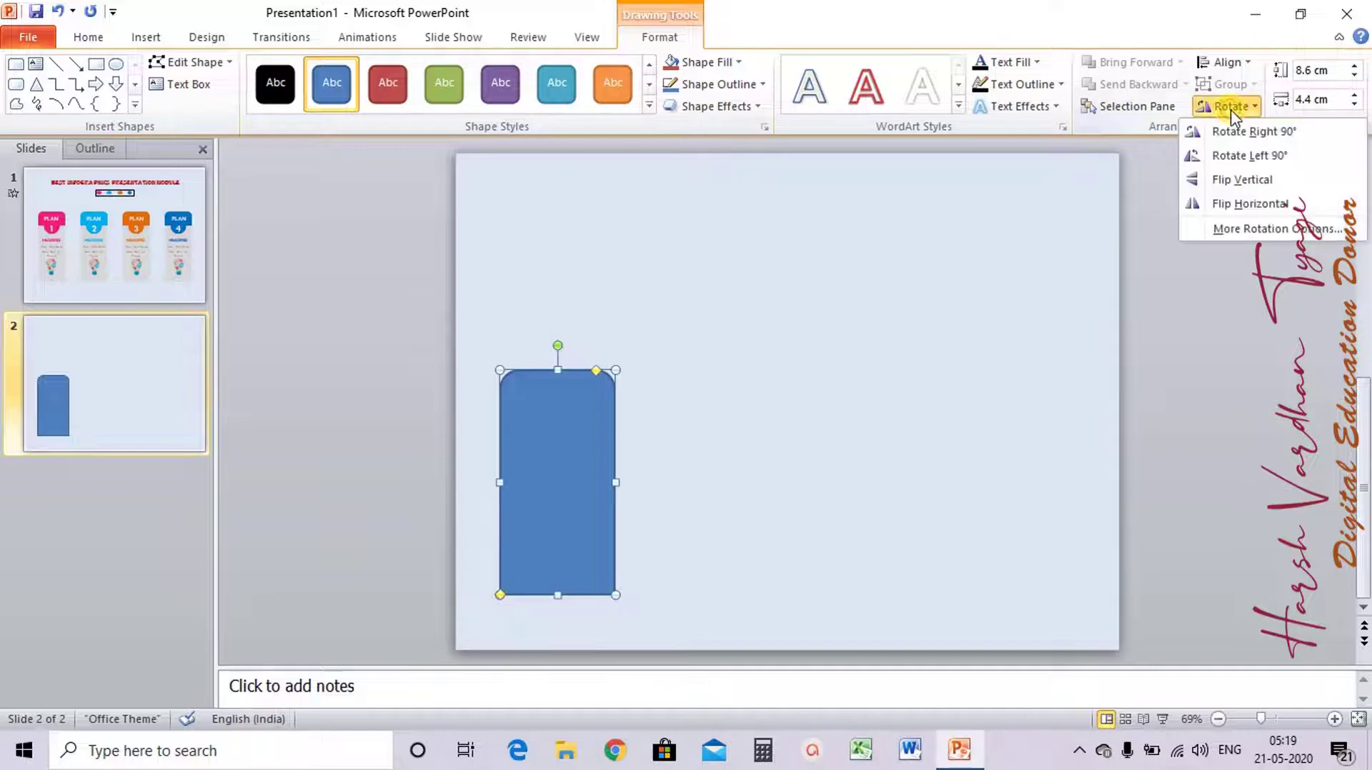
click(1231, 180)
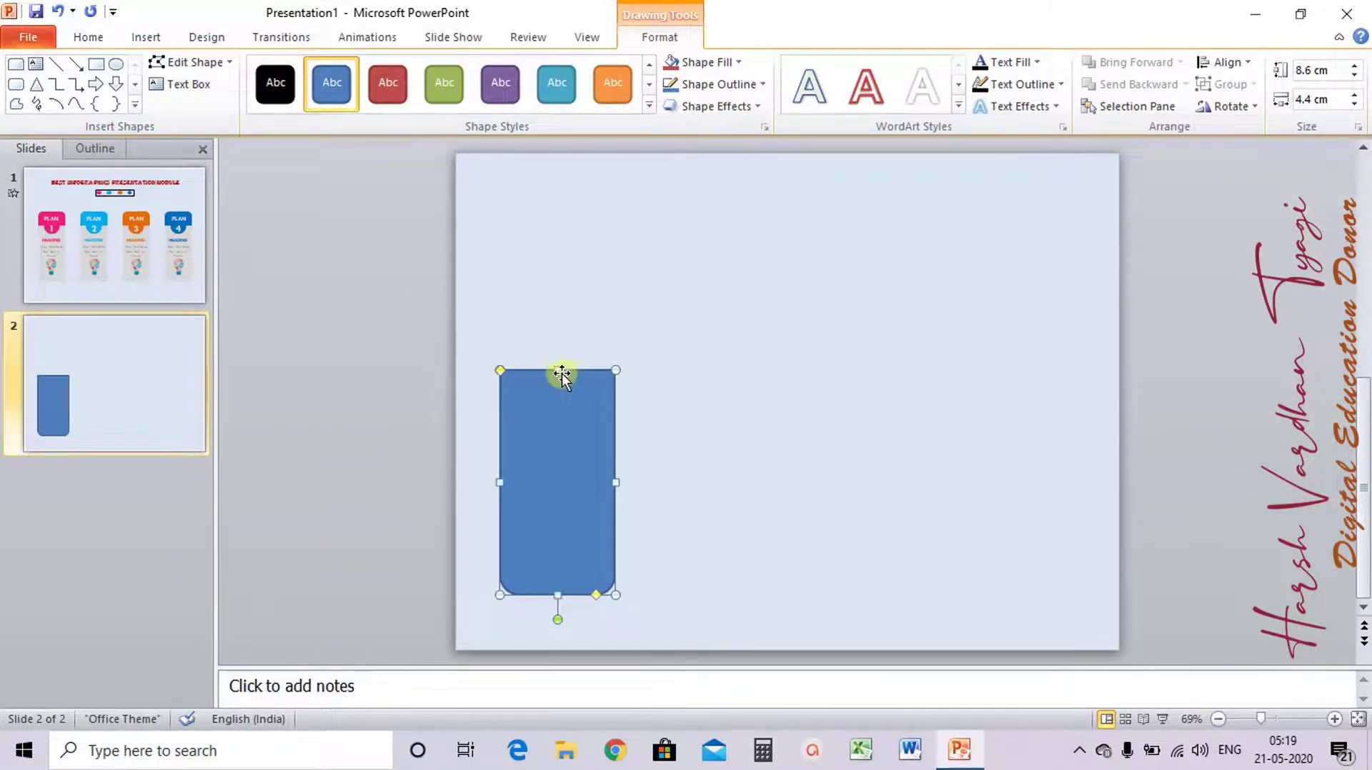
drag(558, 370, 557, 357)
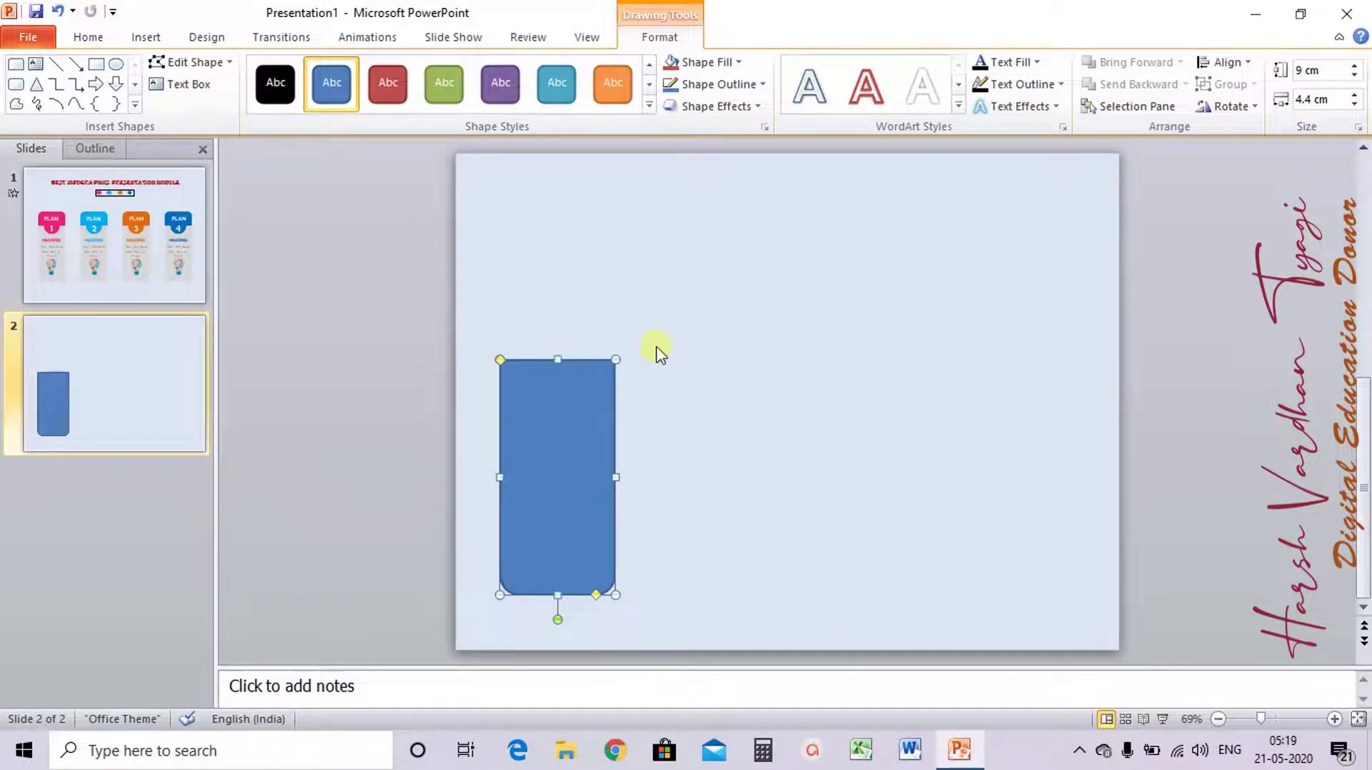
click(655, 350)
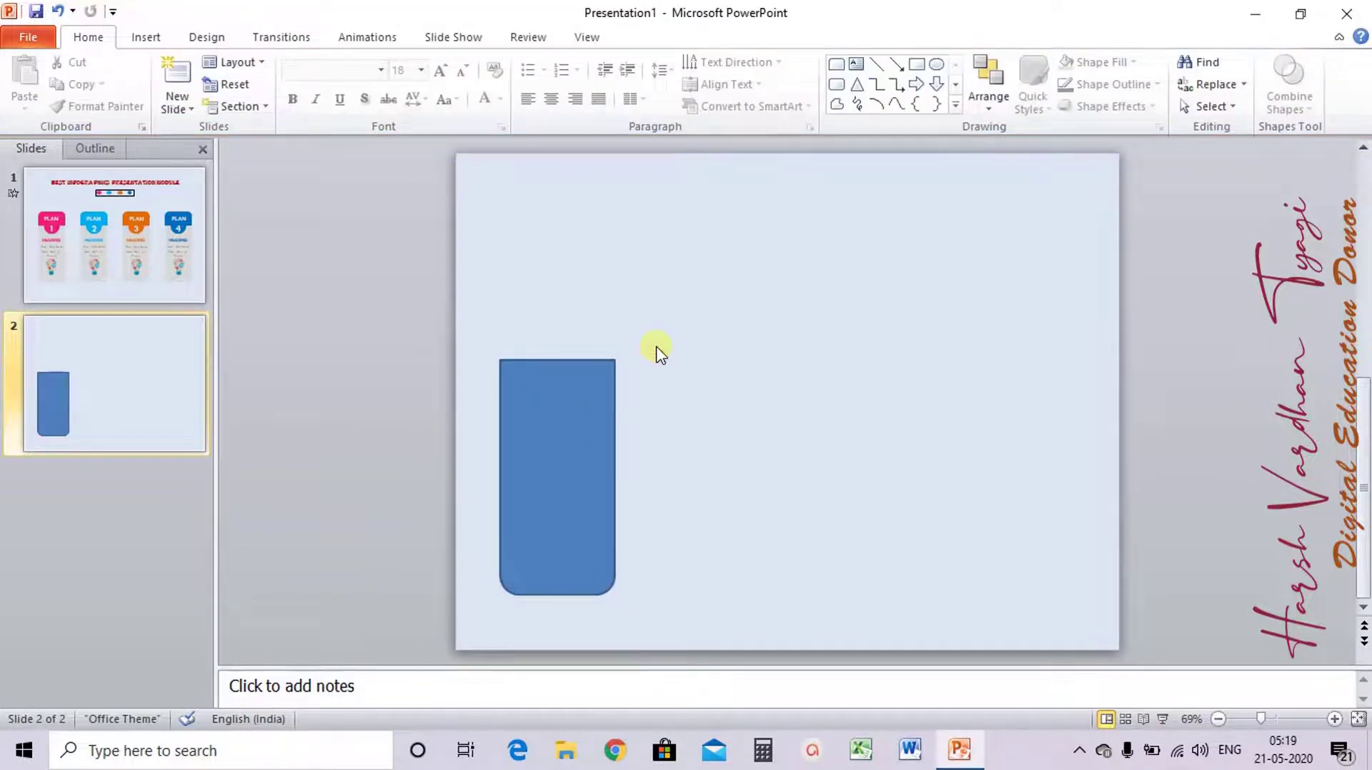
Draw an oval circle and size it to sit centred on the rectangle's top edge
click(938, 67)
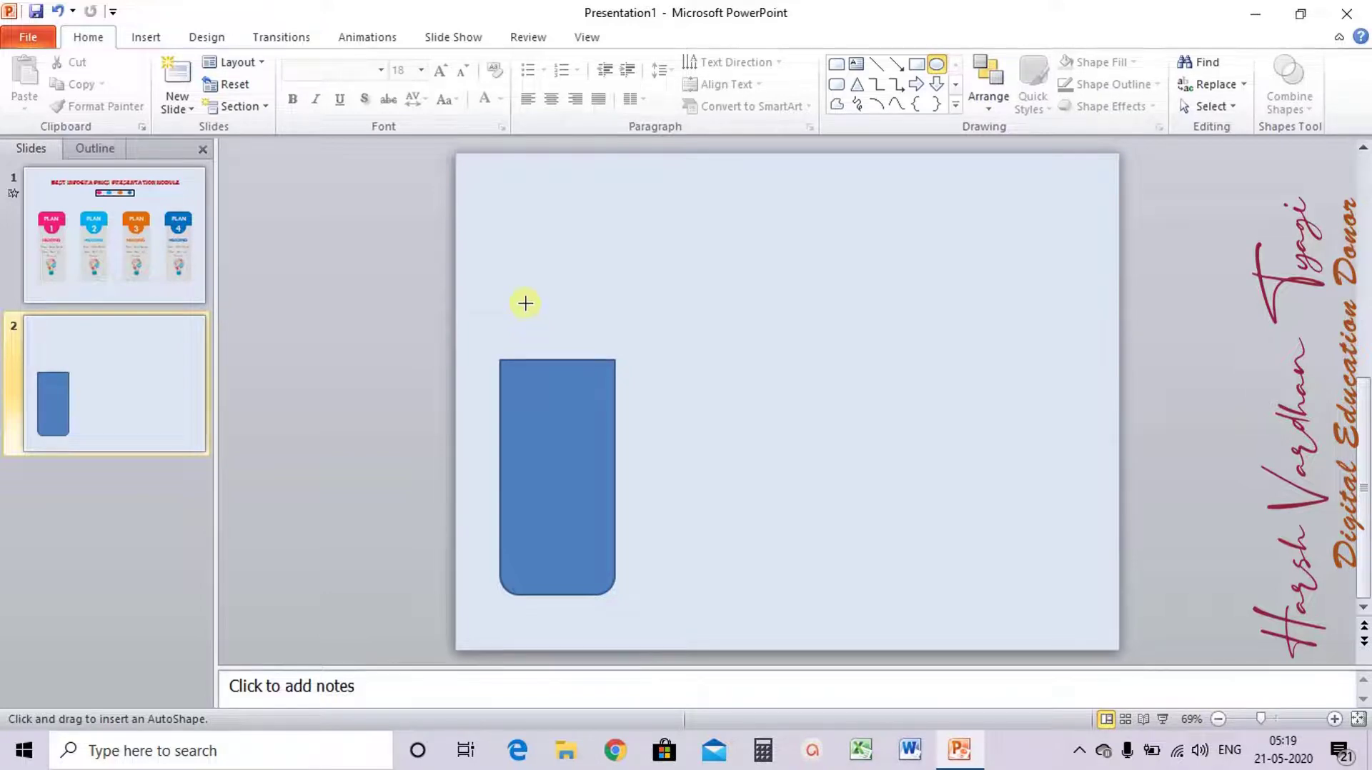
mouse_move(525, 297)
mouse_down()
mouse_move(587, 353)
mouse_move(556, 361)
mouse_up()
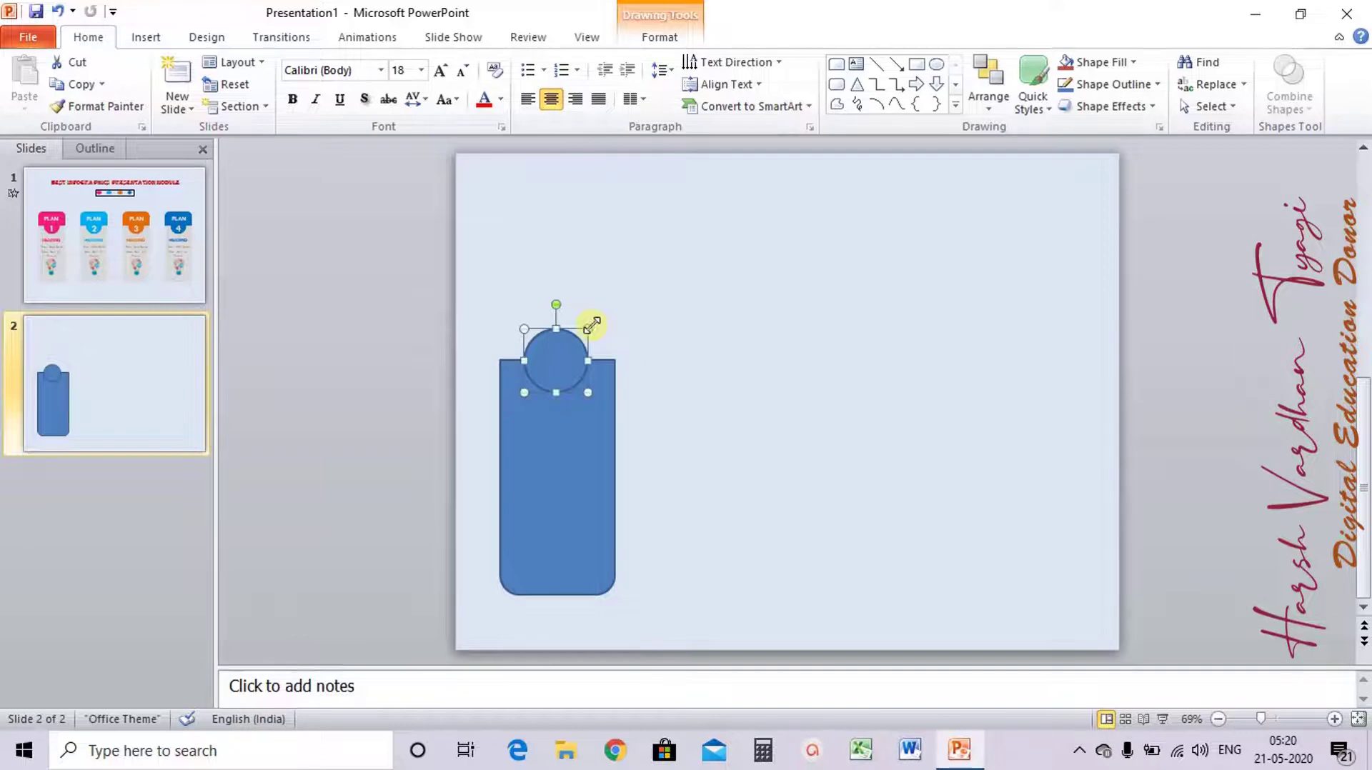
drag(588, 329, 595, 318)
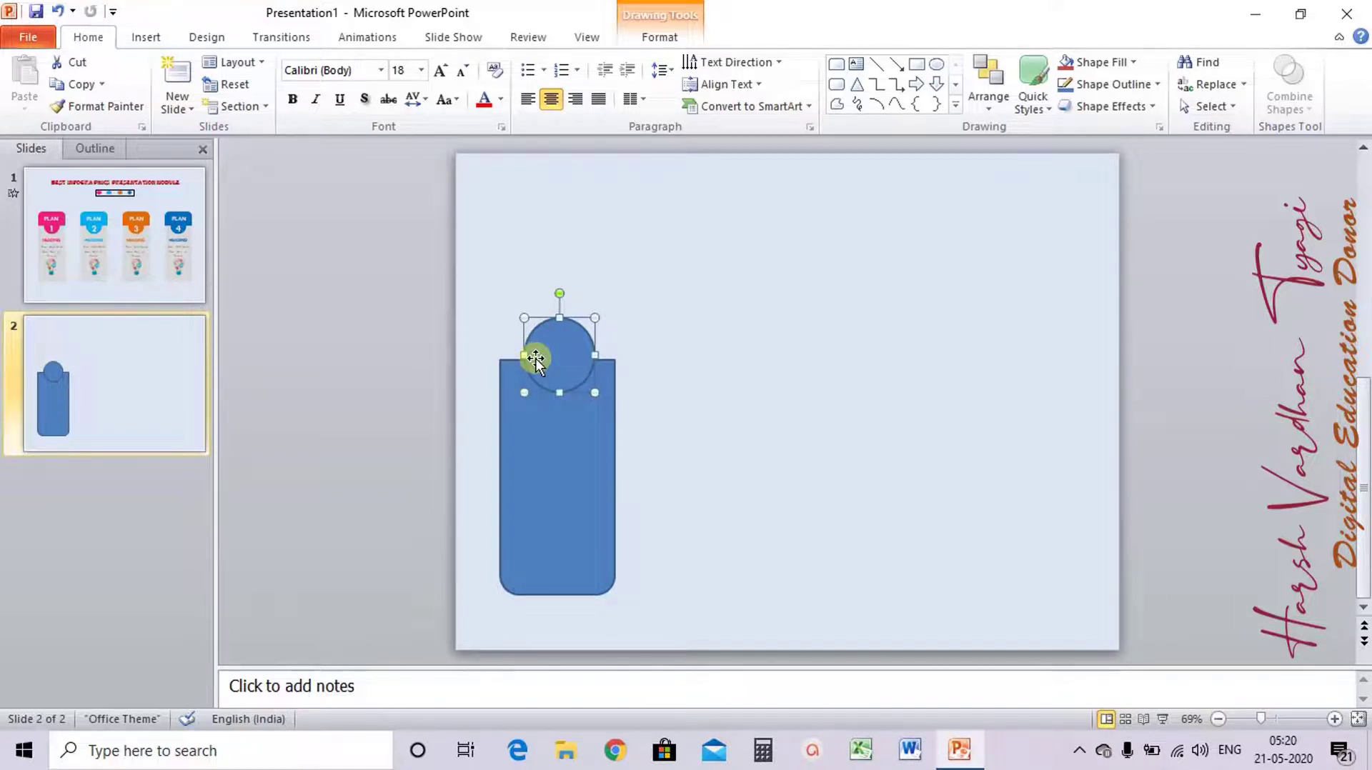
key(ctrl+z)
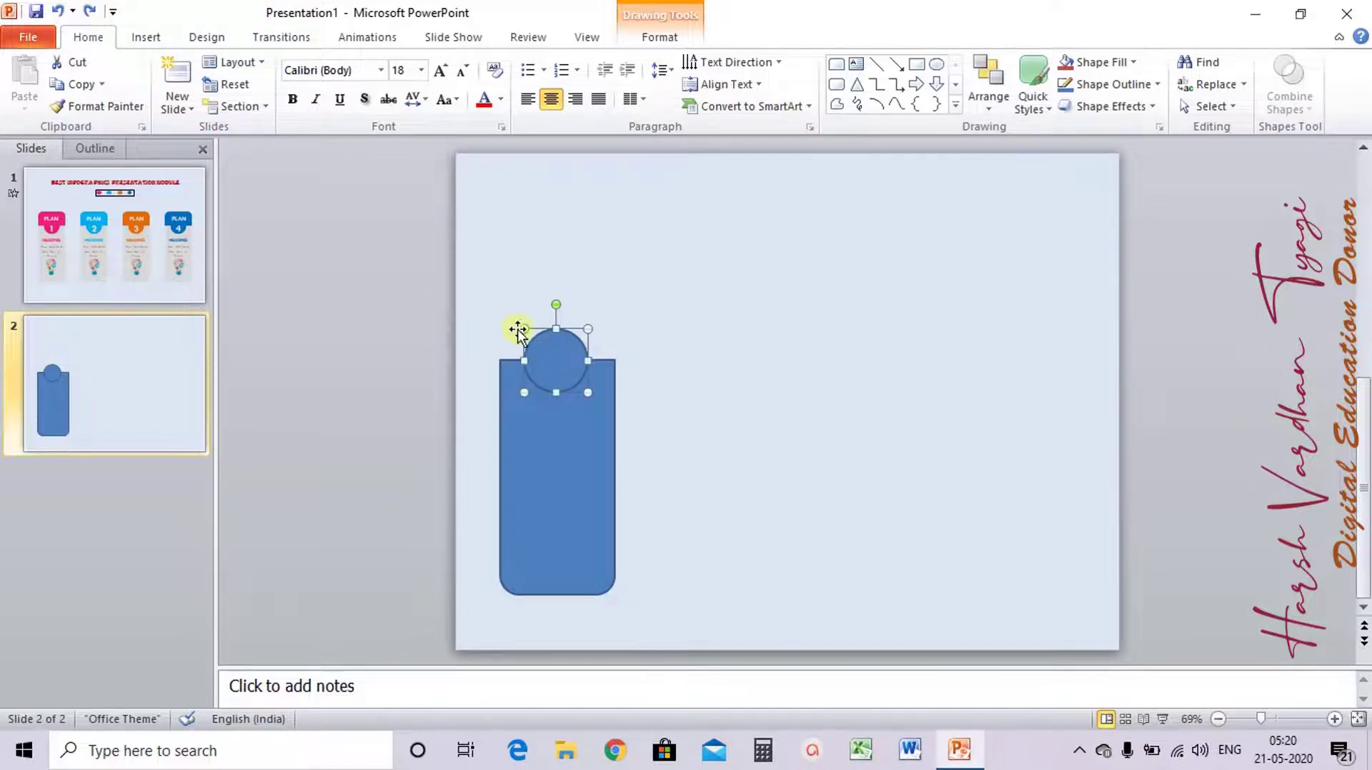
drag(521, 327, 516, 324)
drag(517, 323, 567, 356)
click(679, 321)
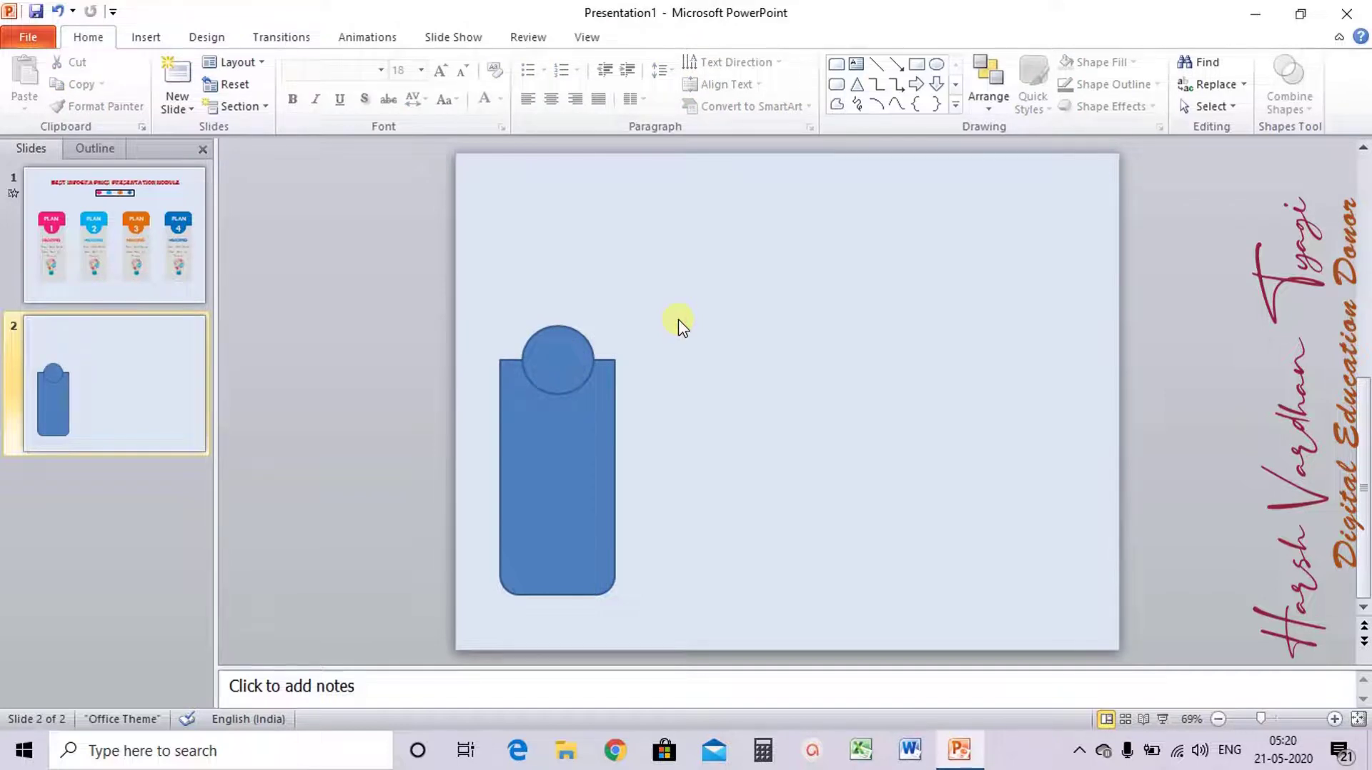
click(550, 479)
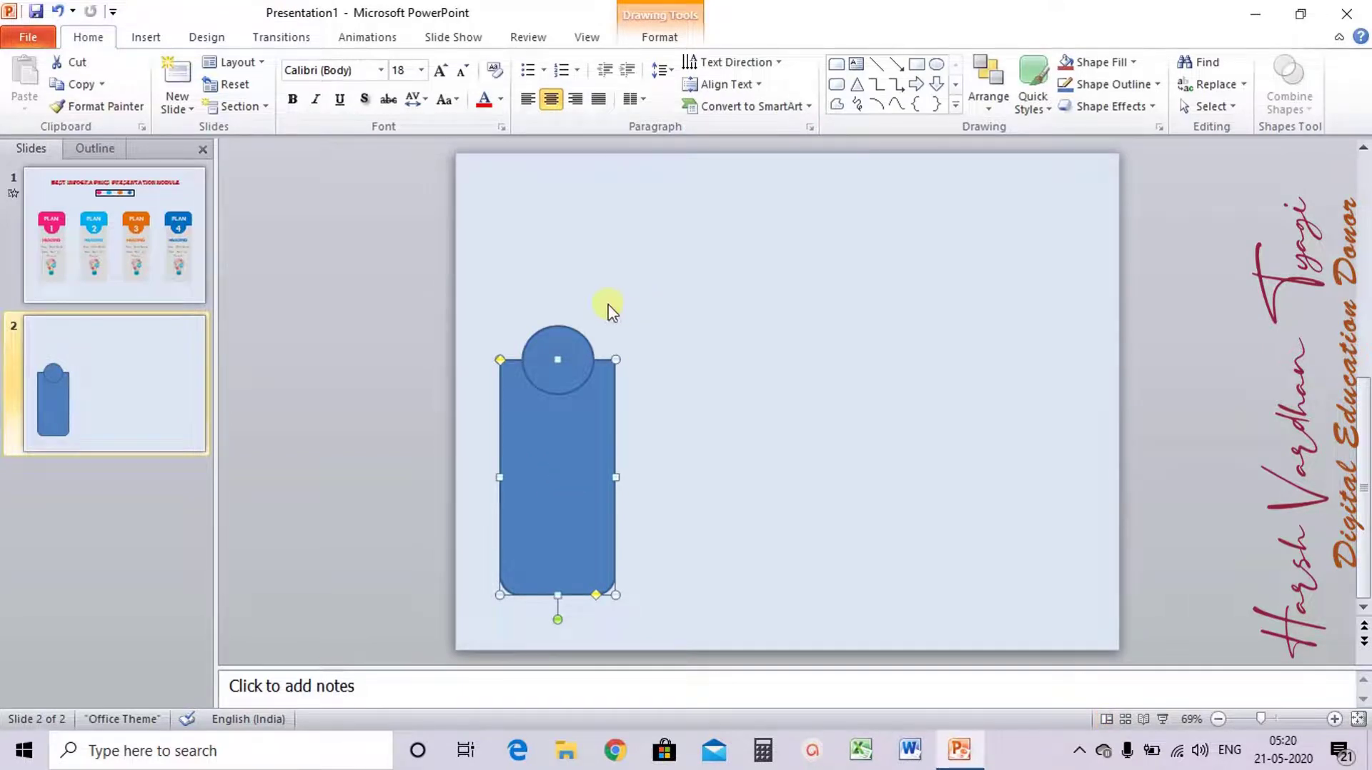
Select the rectangle and circle together and apply Shape Subtract to cut the notch
shift+click(569, 332)
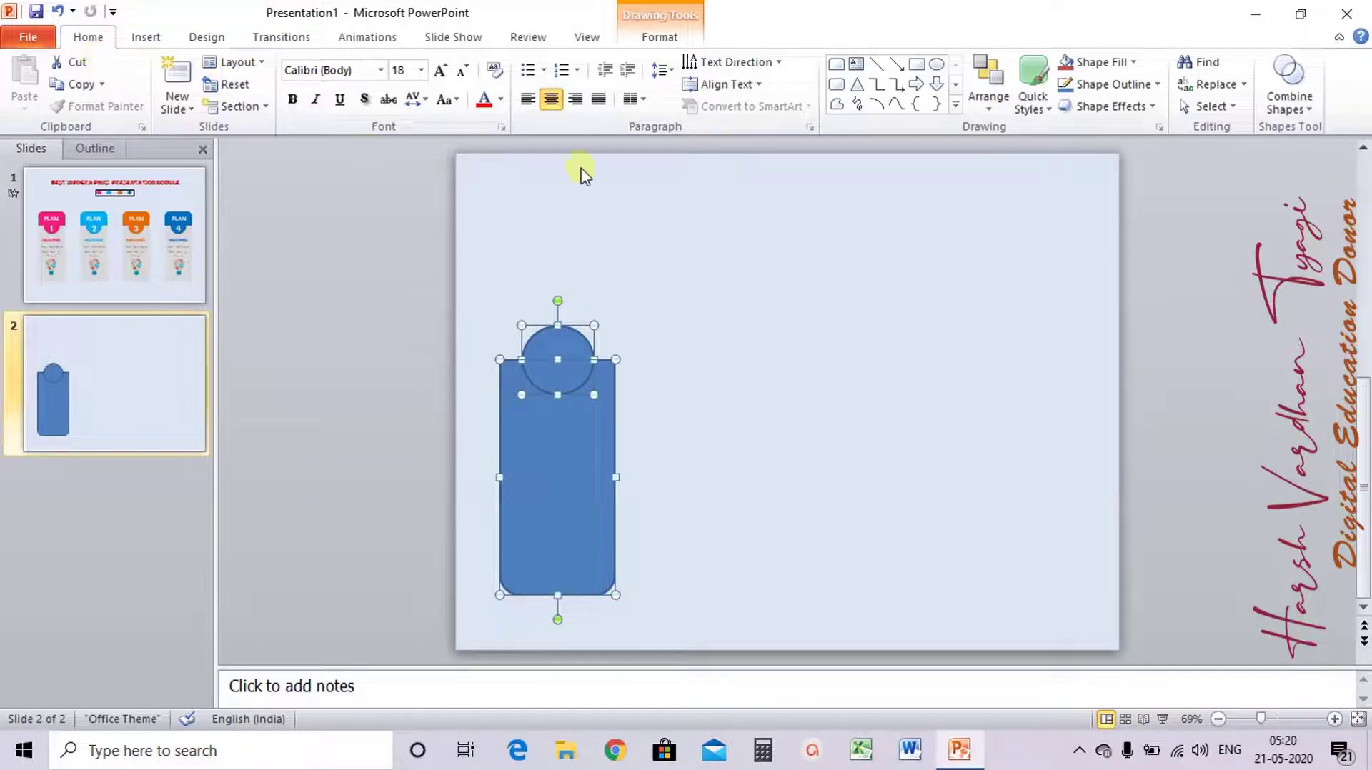
click(1306, 114)
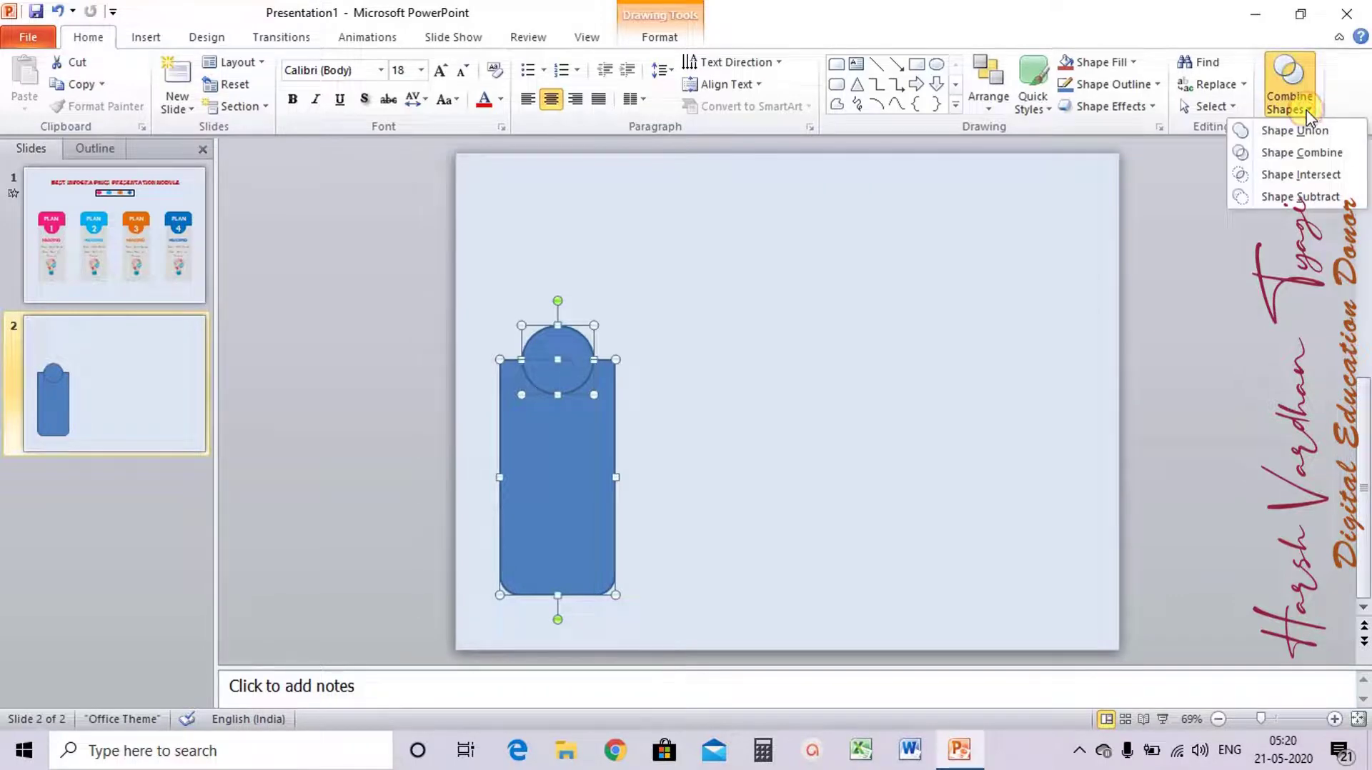
click(1299, 197)
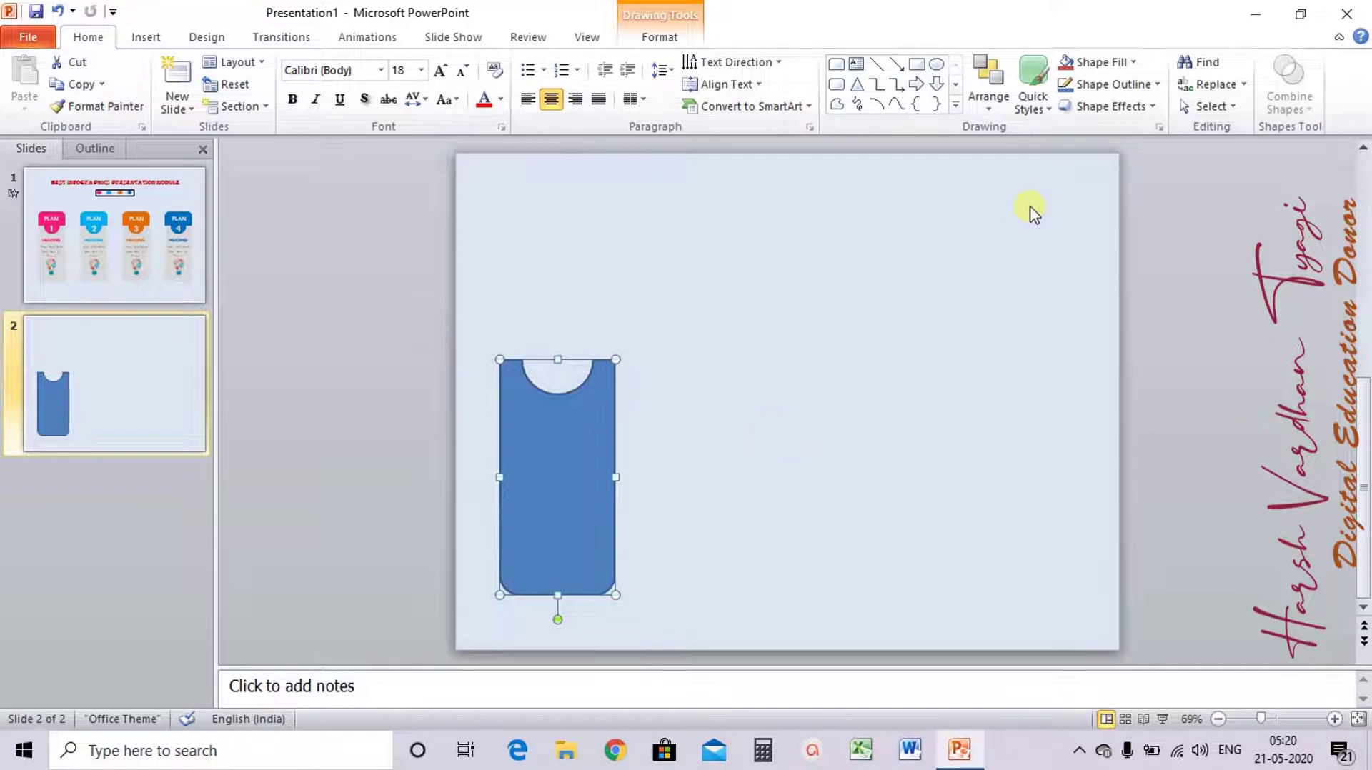
Remove the notched shape's outline and fill it with the pale grey theme colour
click(1142, 90)
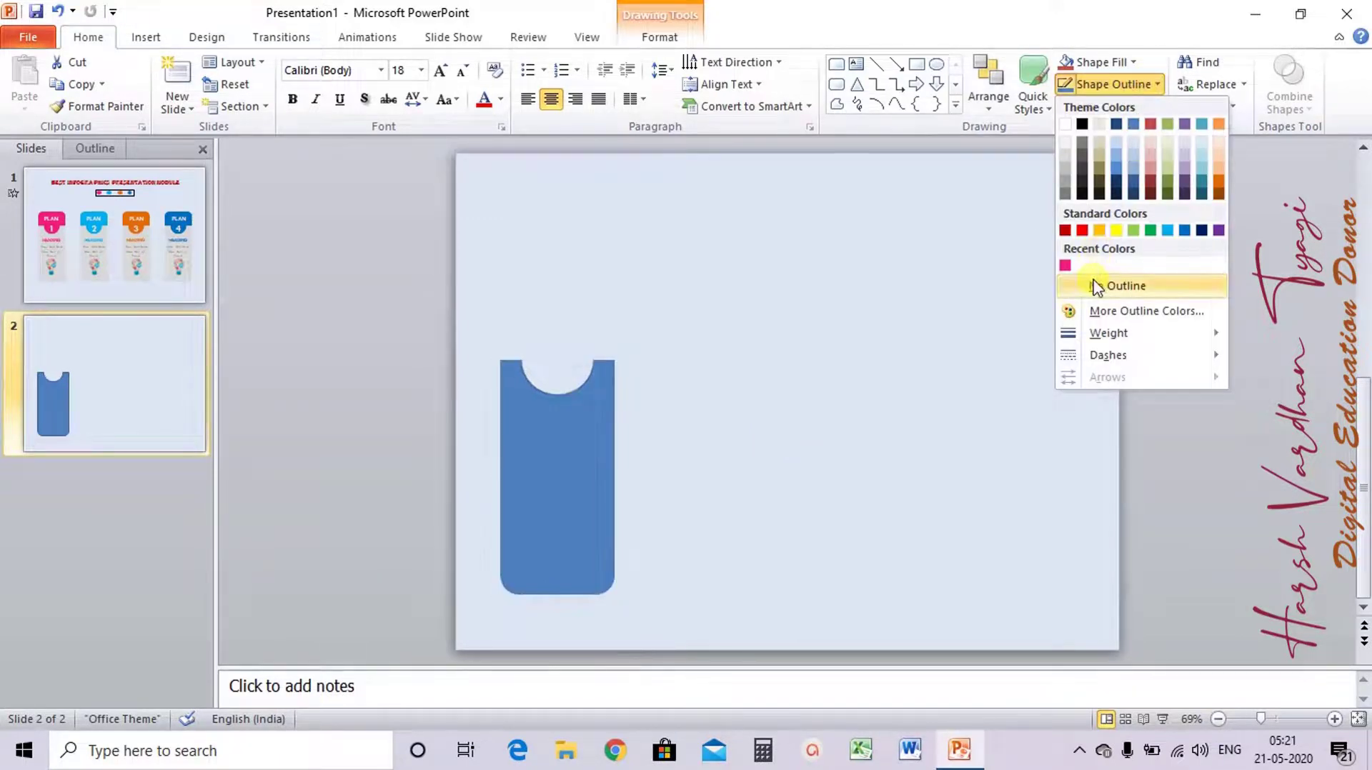
click(1097, 287)
click(1134, 63)
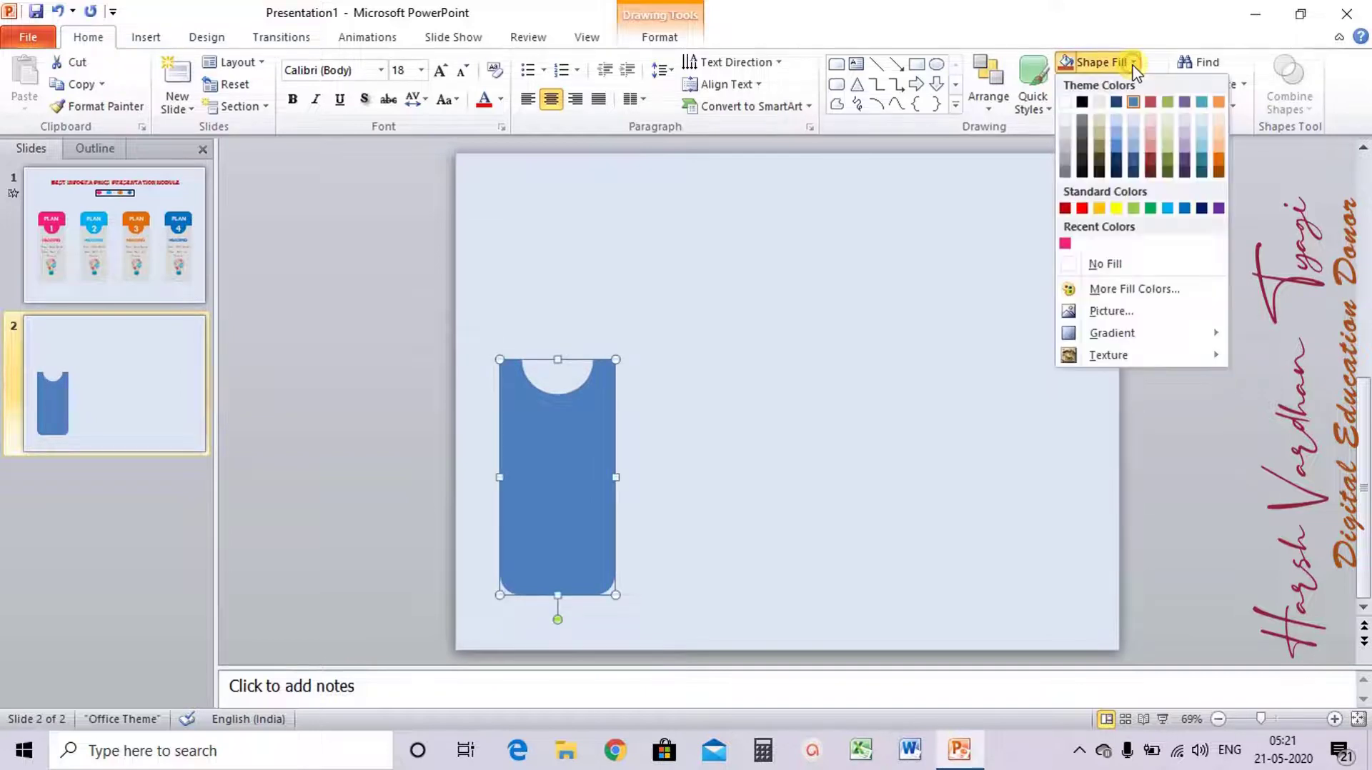
click(1064, 140)
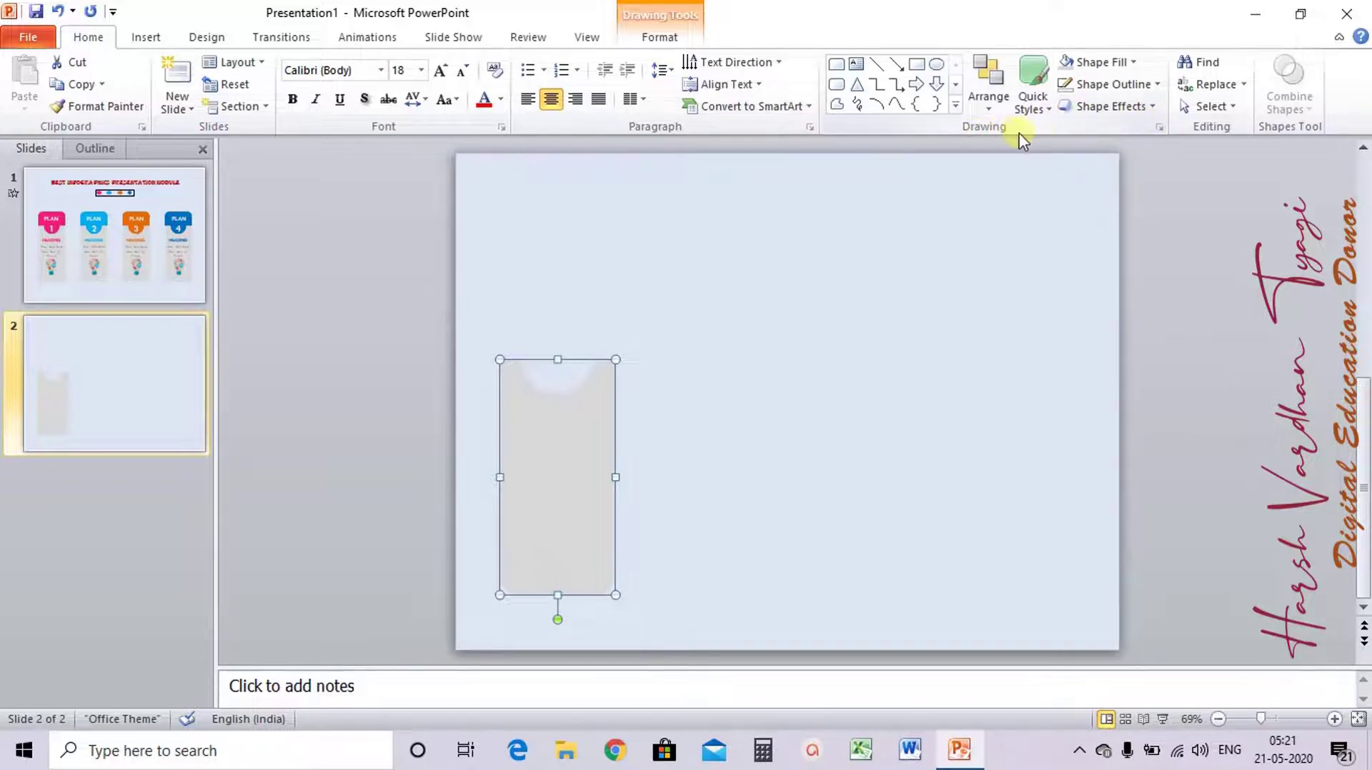
Give the card a black shadow with 77% transparency and 107% size
click(1157, 128)
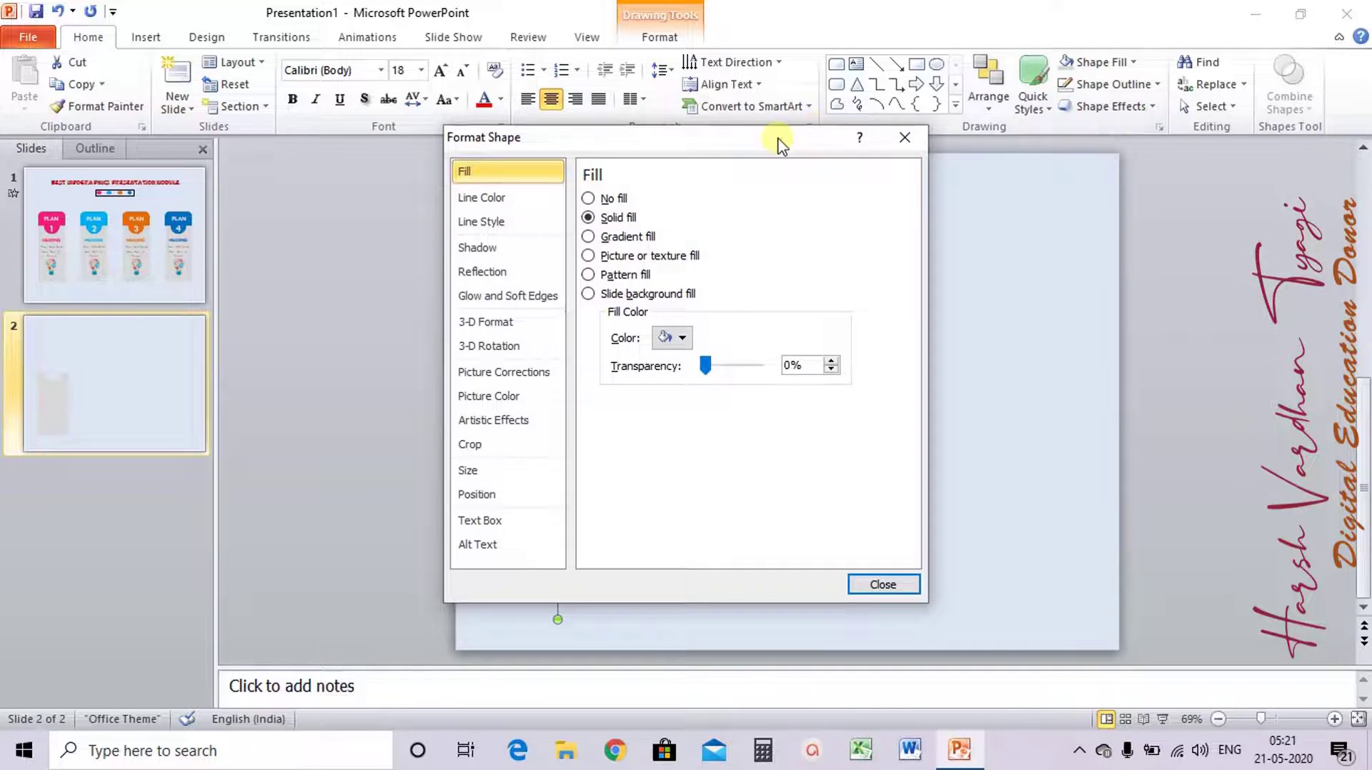
drag(778, 139, 1121, 125)
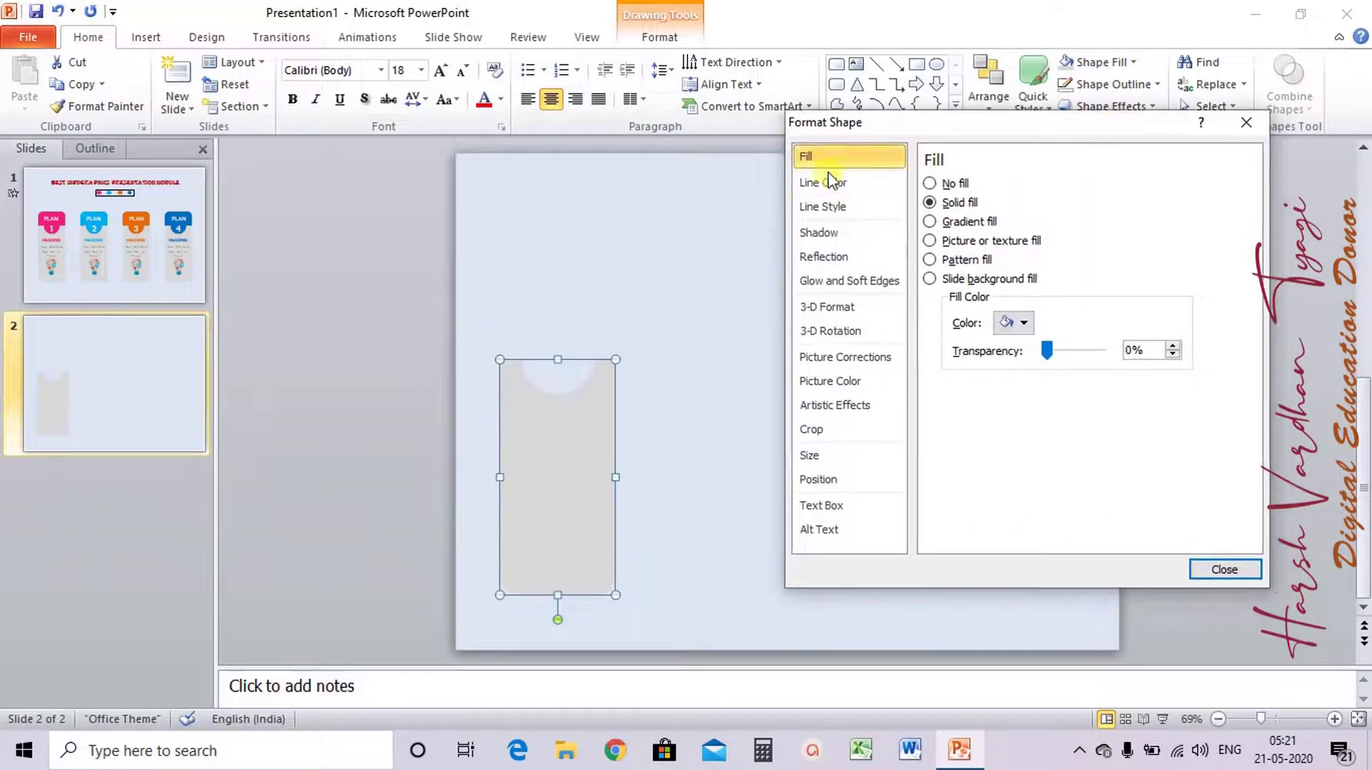
click(827, 236)
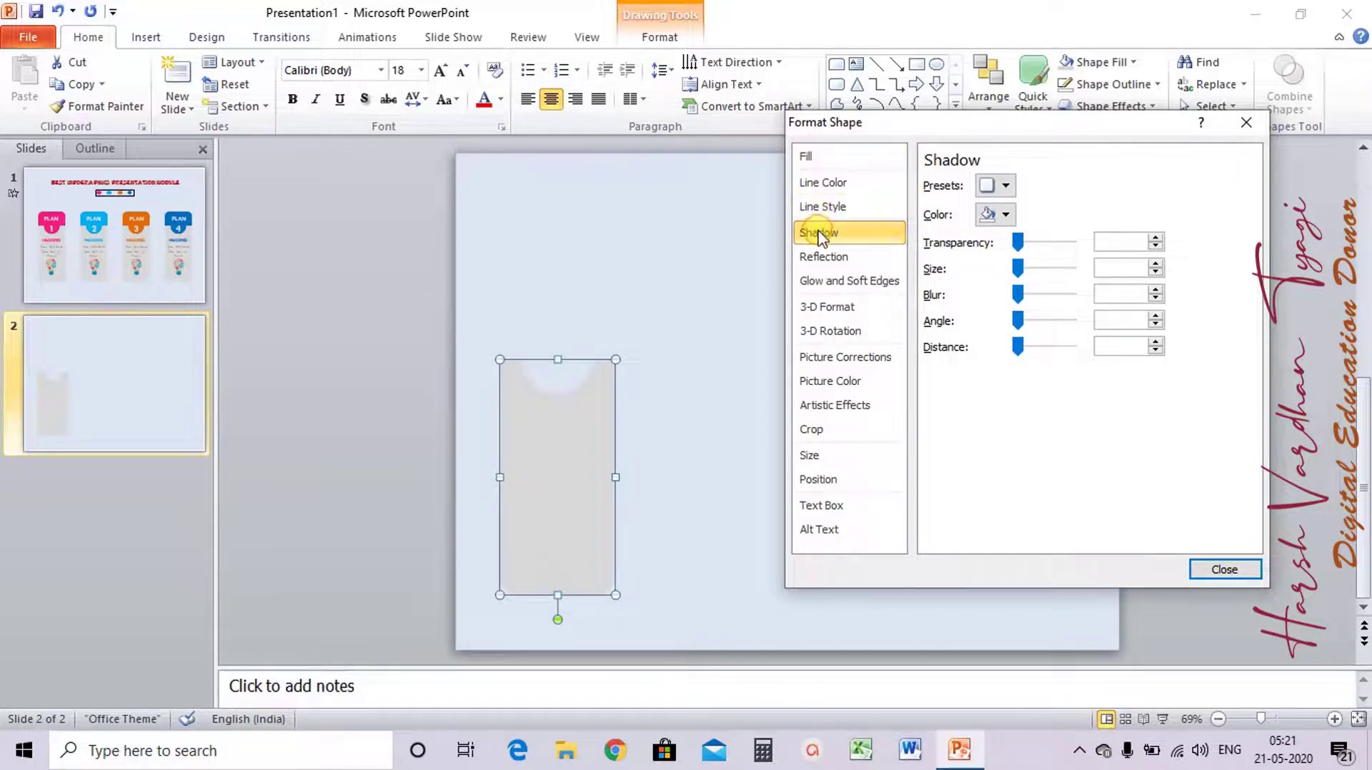
click(1004, 216)
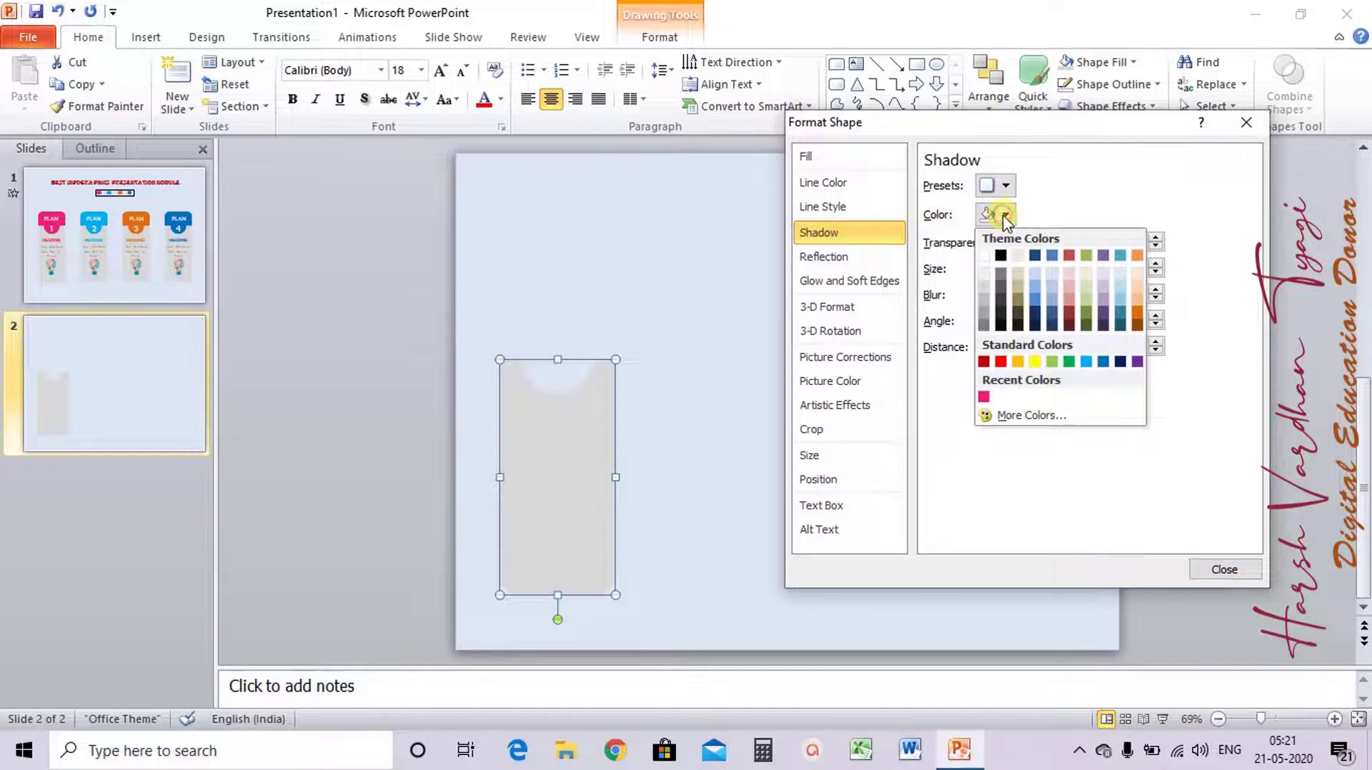
click(1001, 256)
double_click(1114, 243)
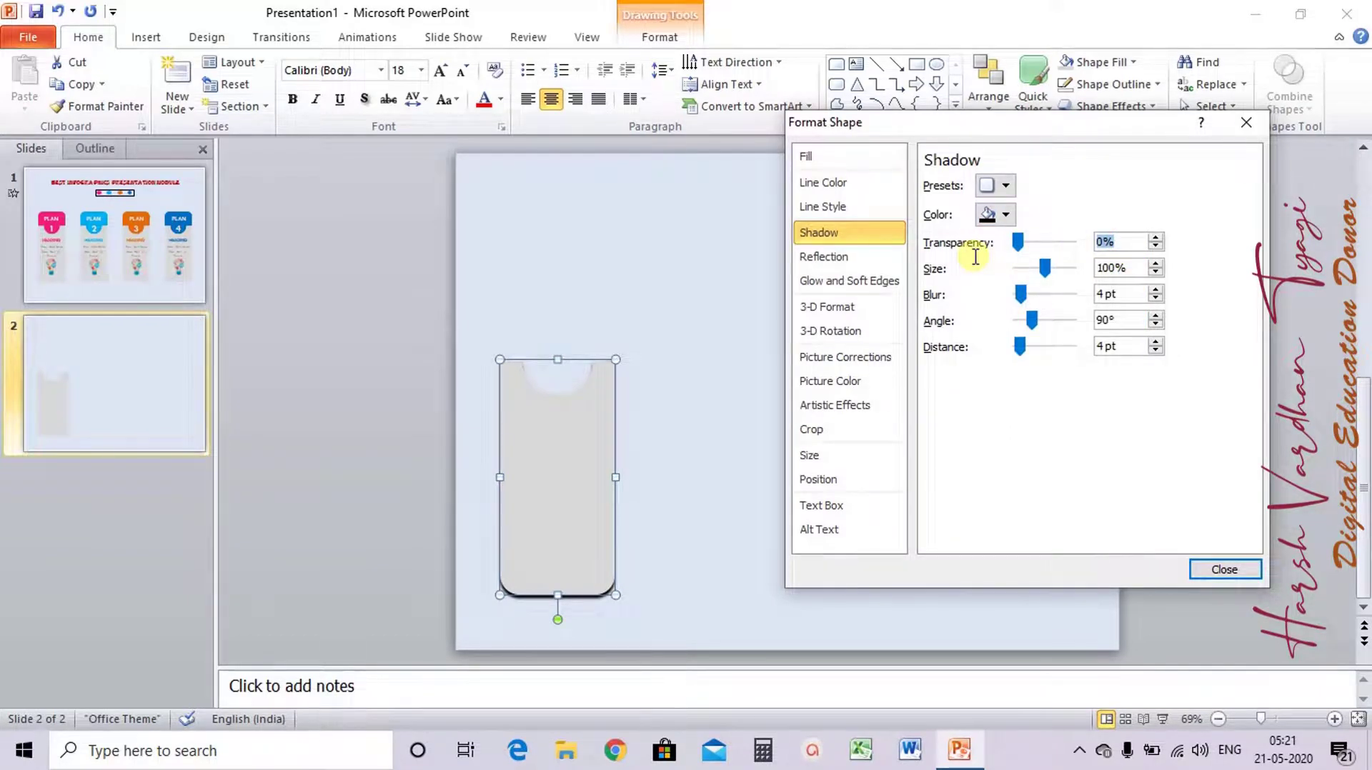
text(77)
key(Tab)
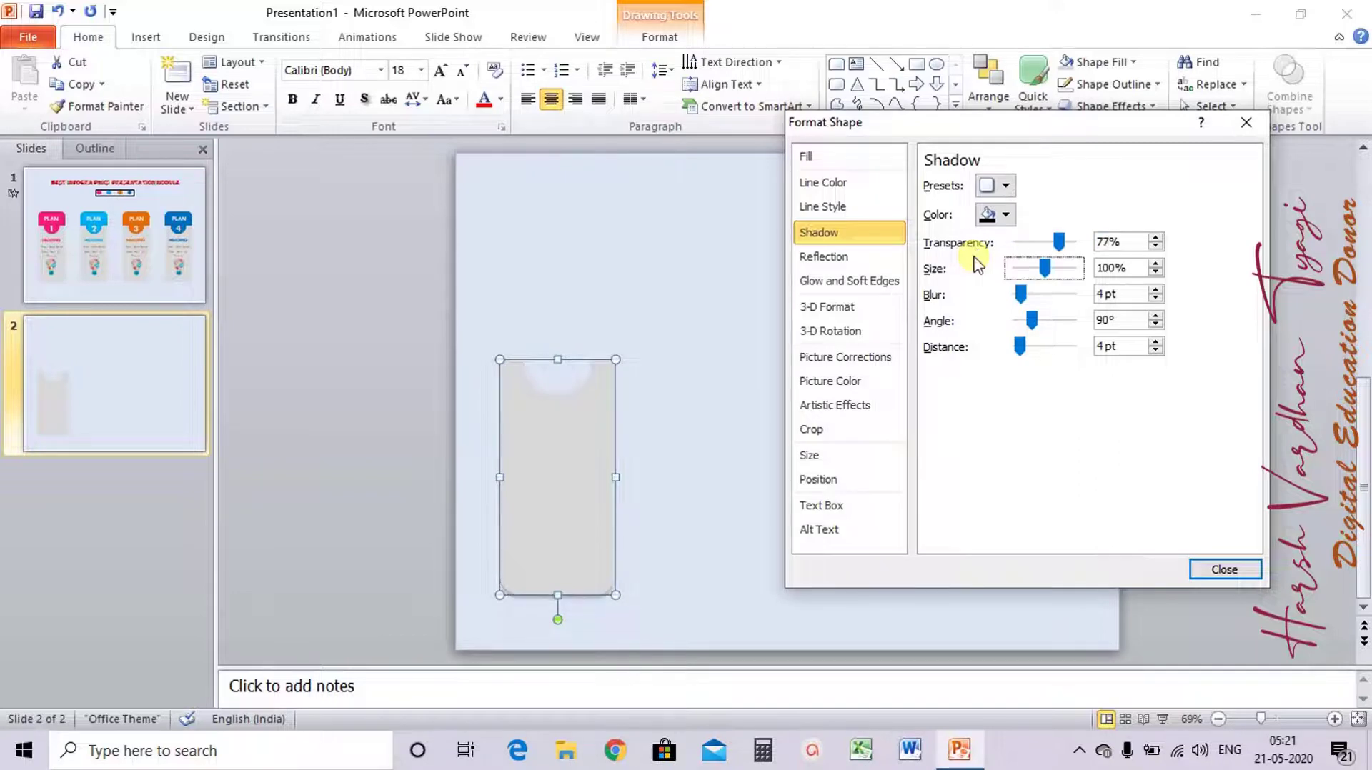
click(1126, 270)
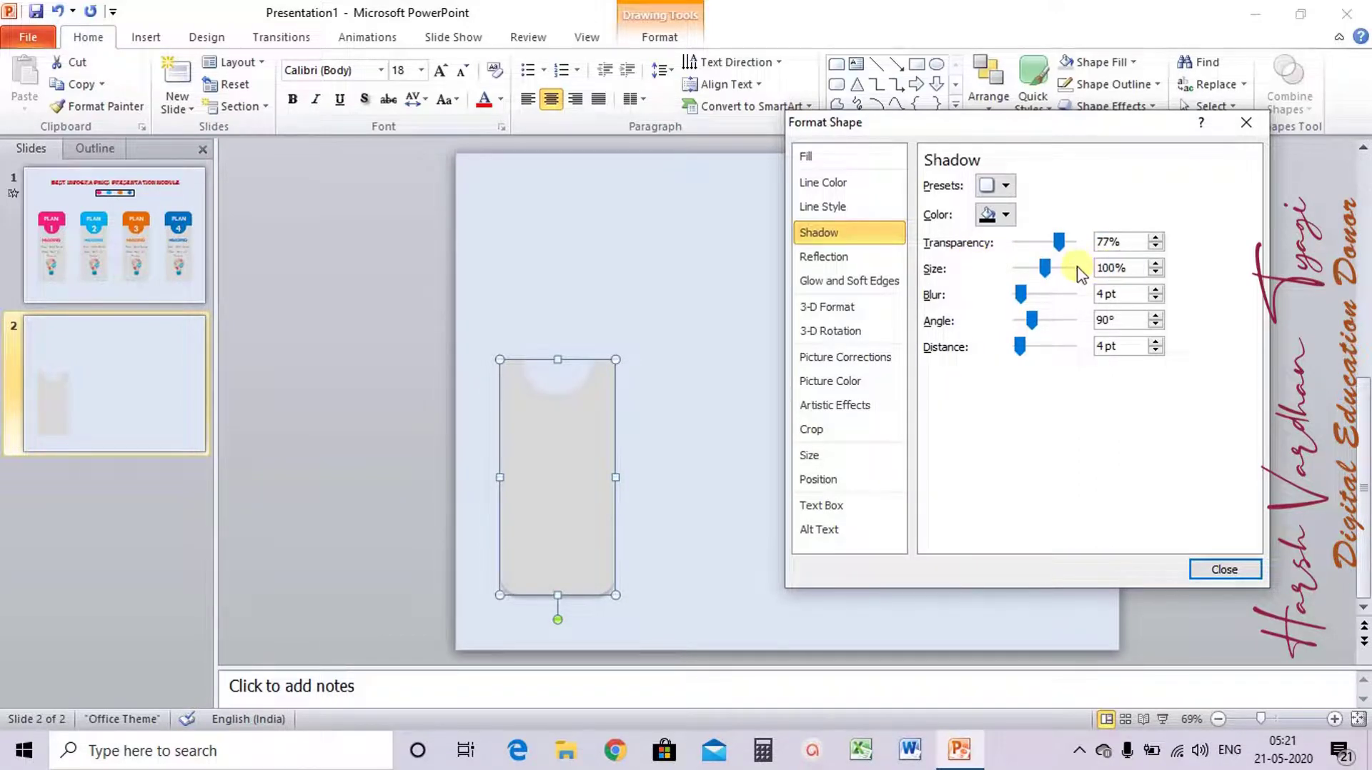
text(107)
key(Tab)
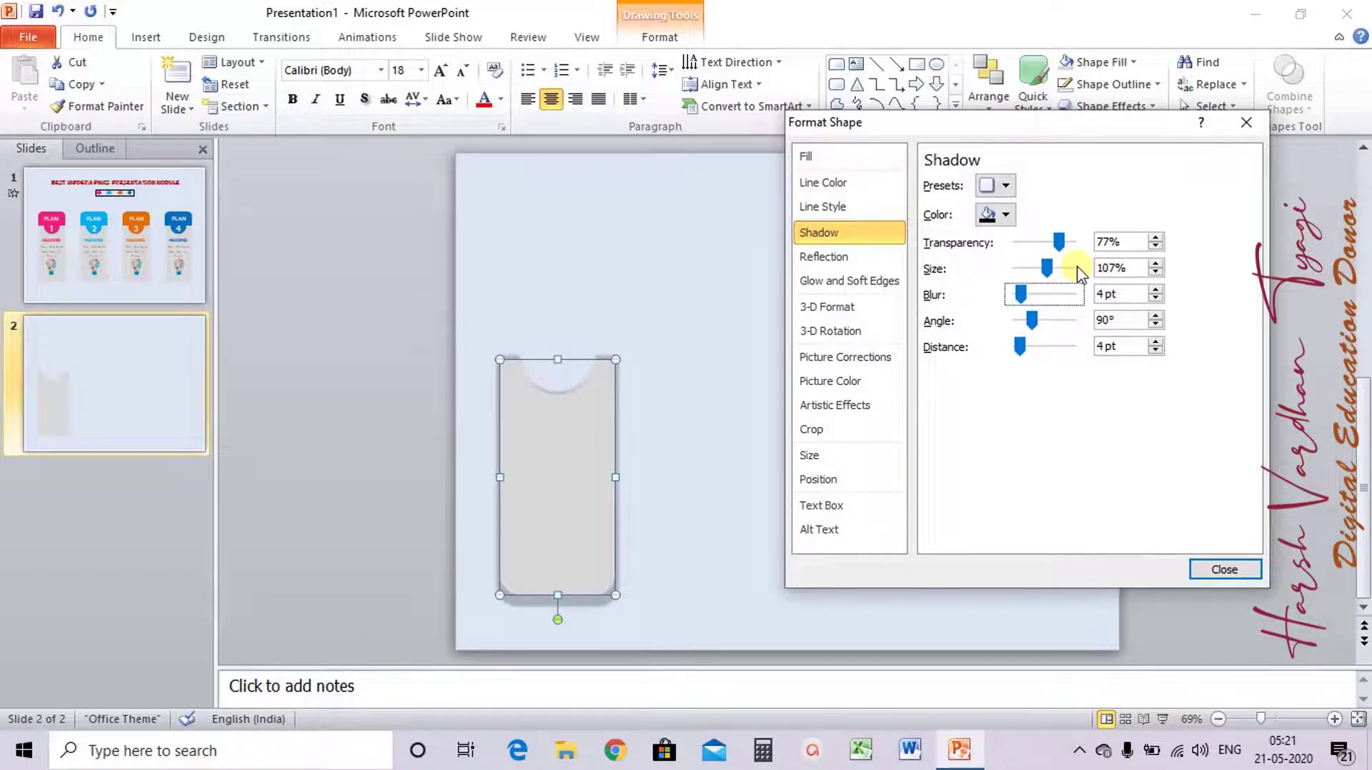
Set the shadow blur to 10 pt, angle 0° and distance 0 pt
right_click(1125, 300)
click(1161, 361)
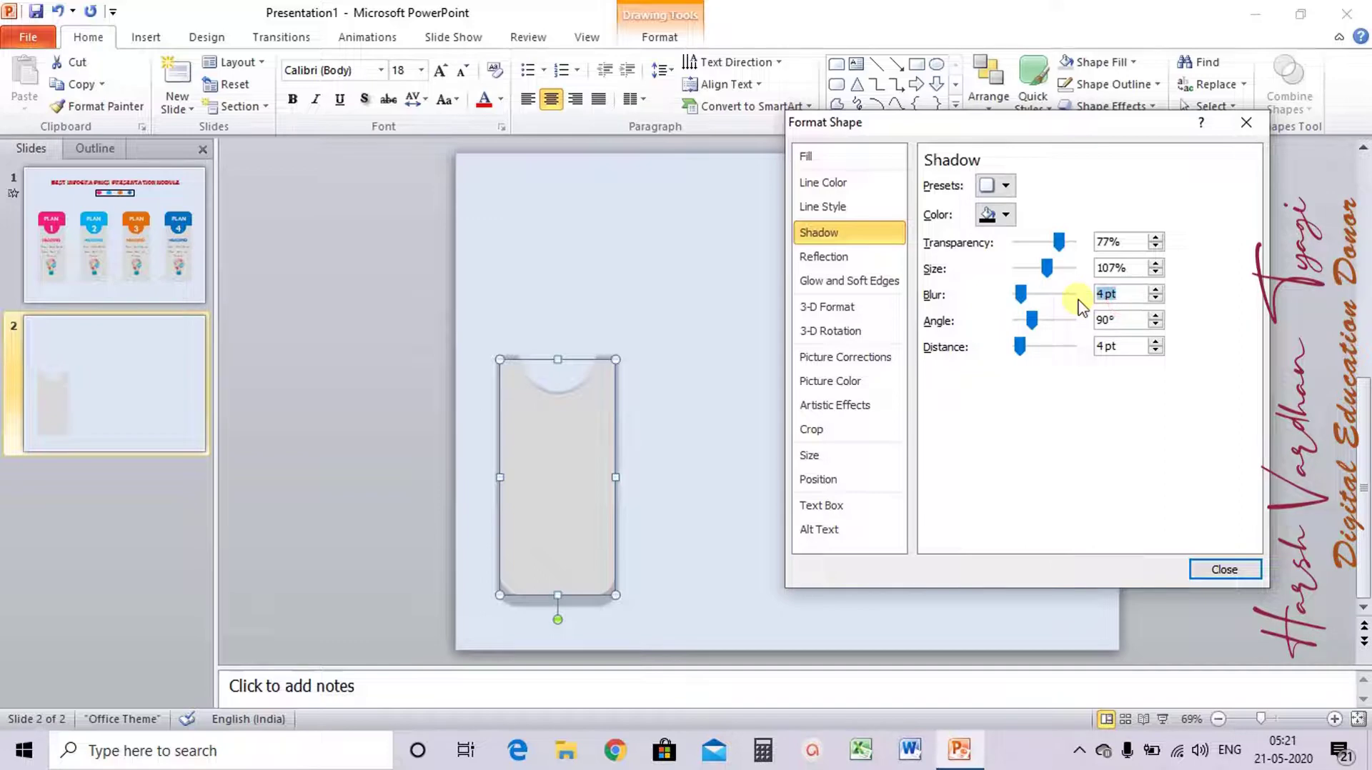
text(10)
key(Tab)
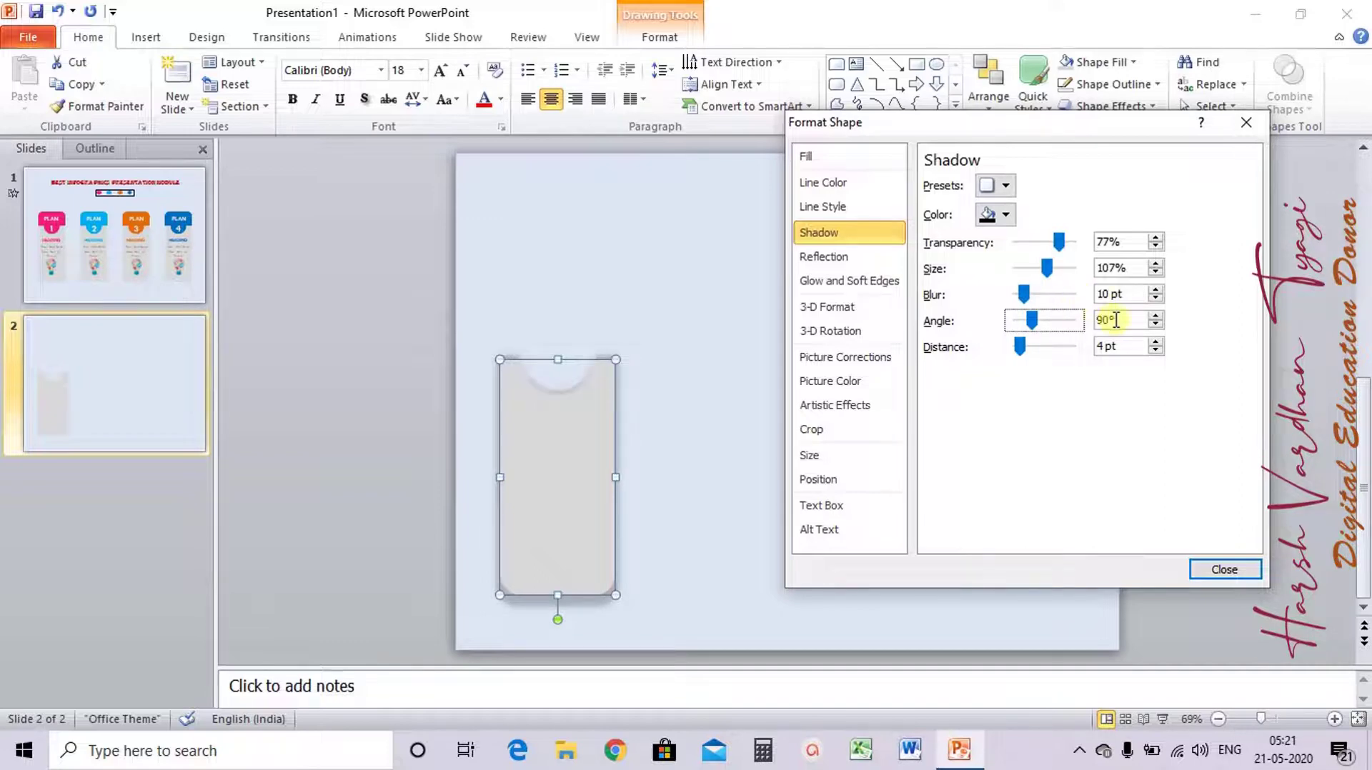
drag(1121, 320, 1063, 321)
text(0)
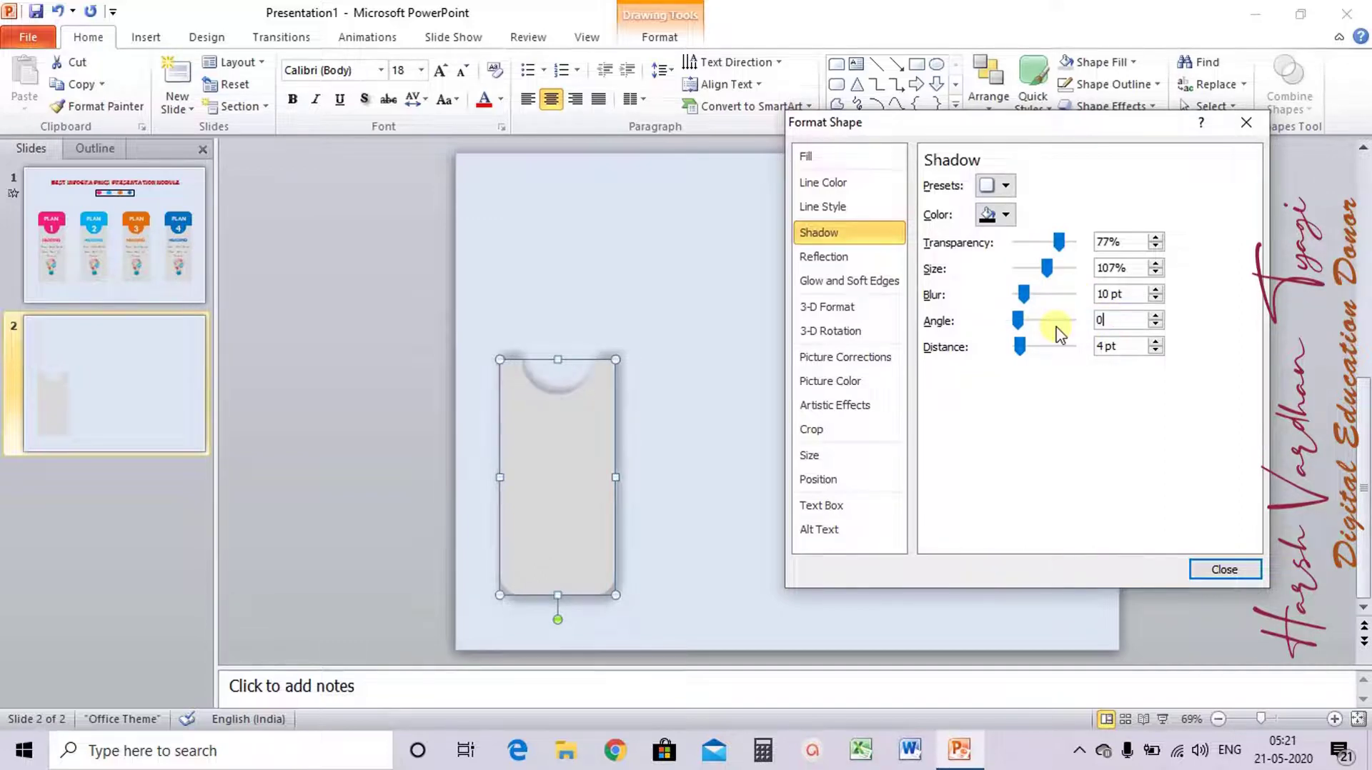
key(Tab)
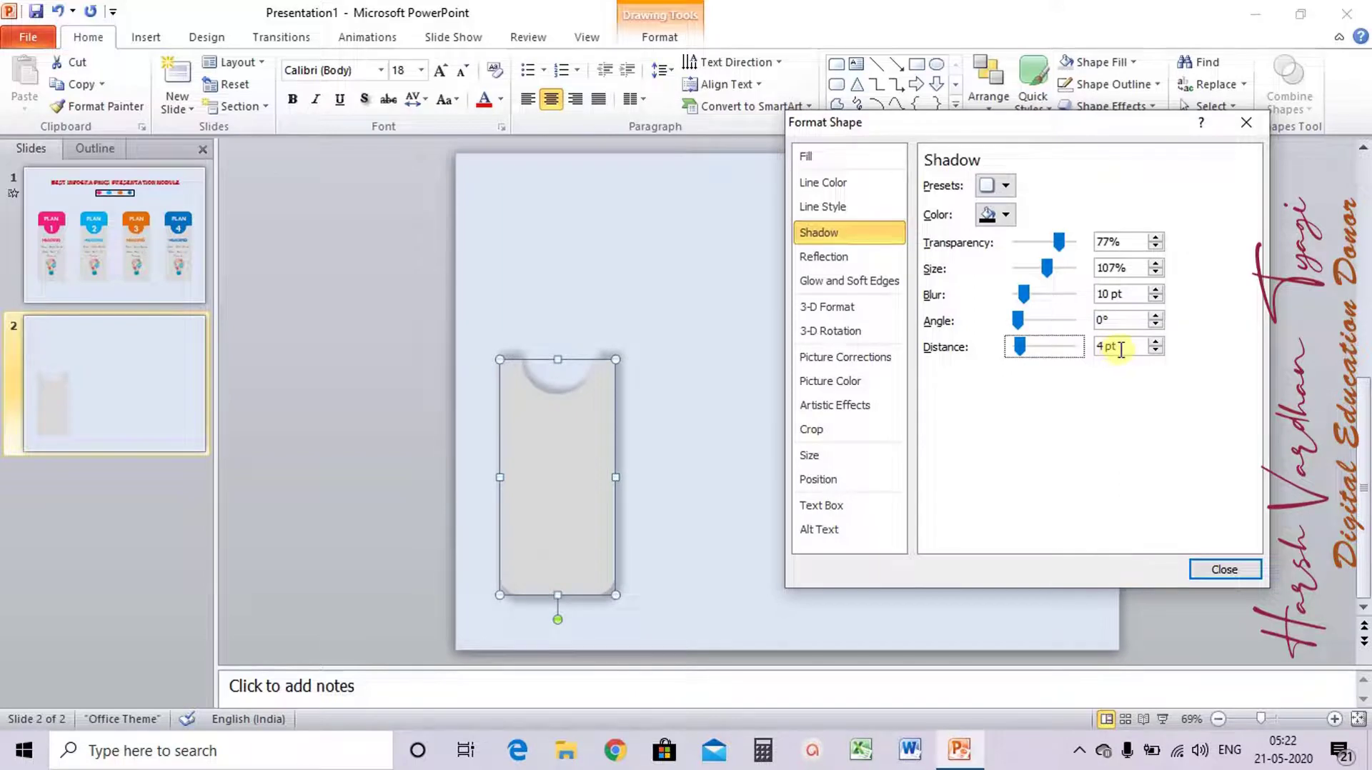
drag(1121, 350, 1062, 350)
text(0)
key(Tab)
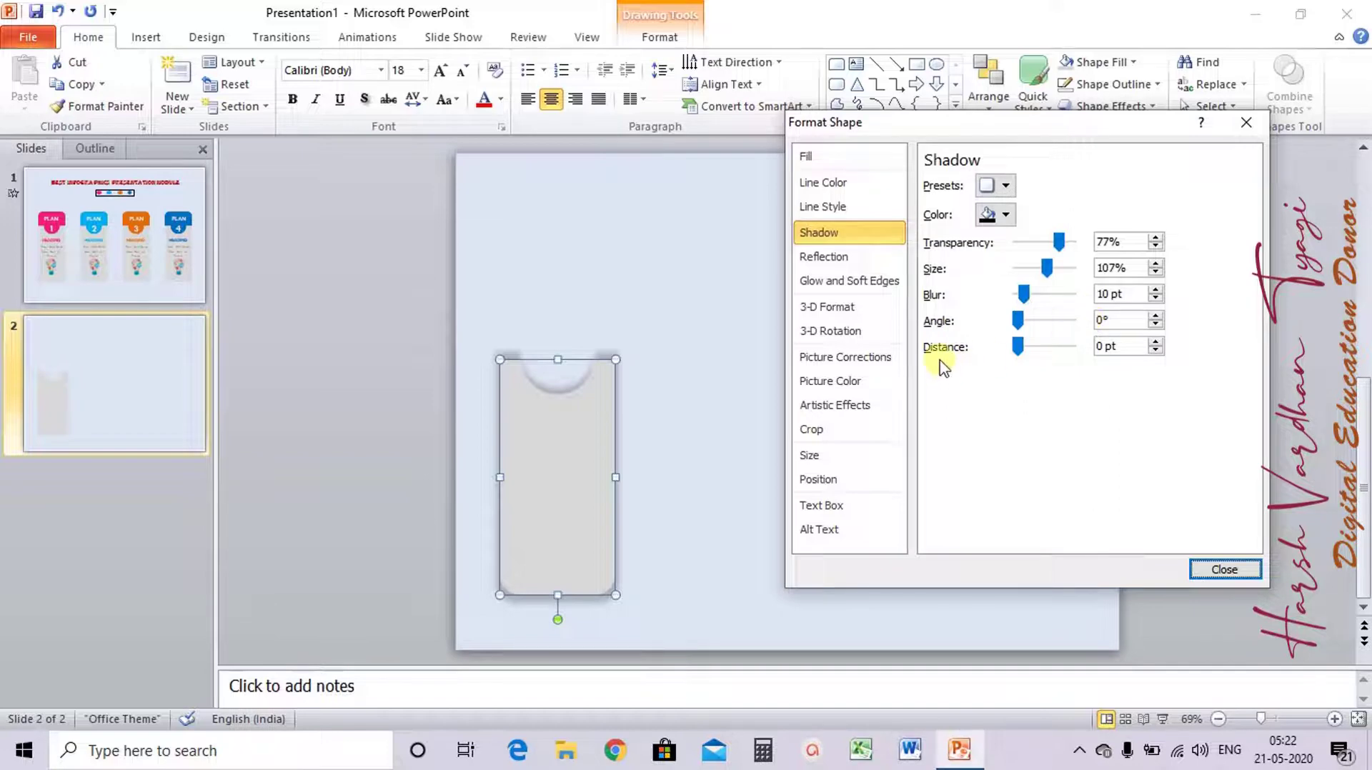
click(1221, 569)
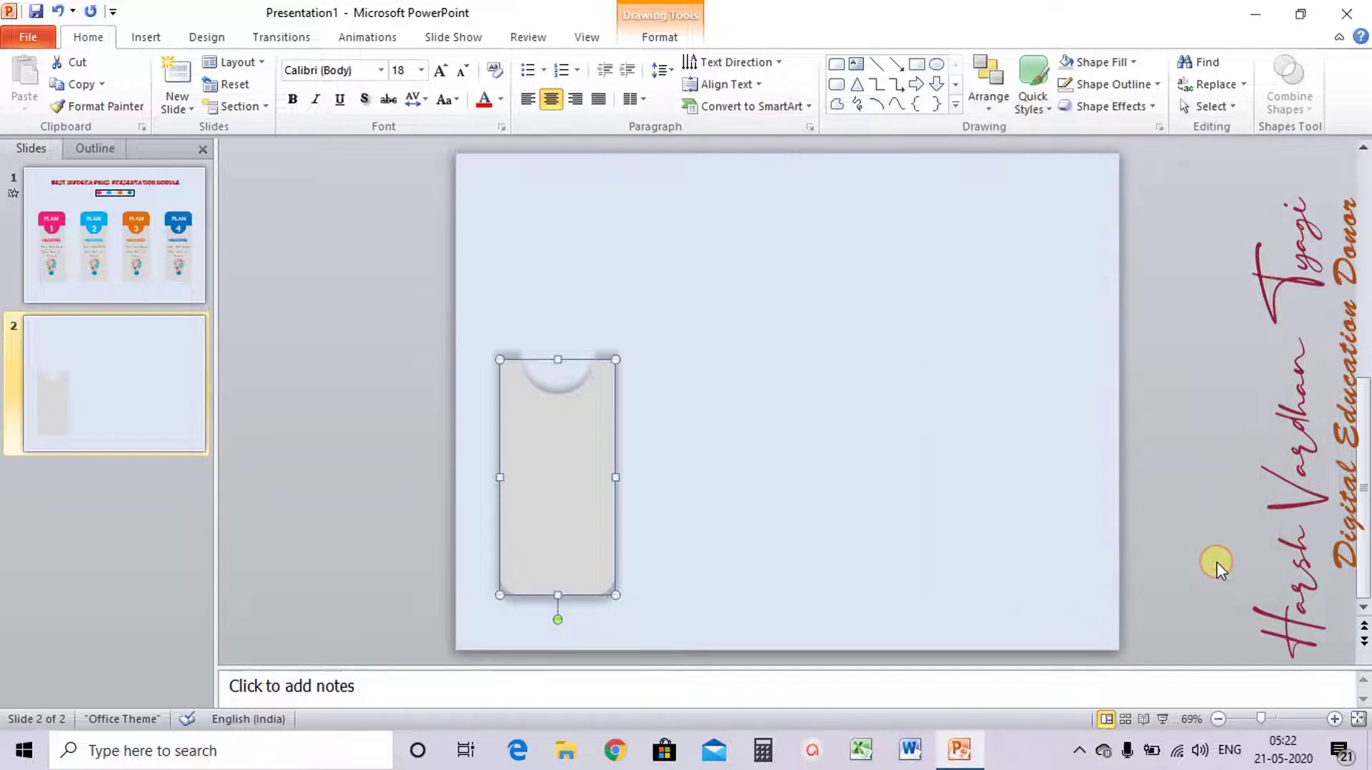
Draw a blue rounded-top rectangle matching the grey card's width and place it beside the card
click(1216, 563)
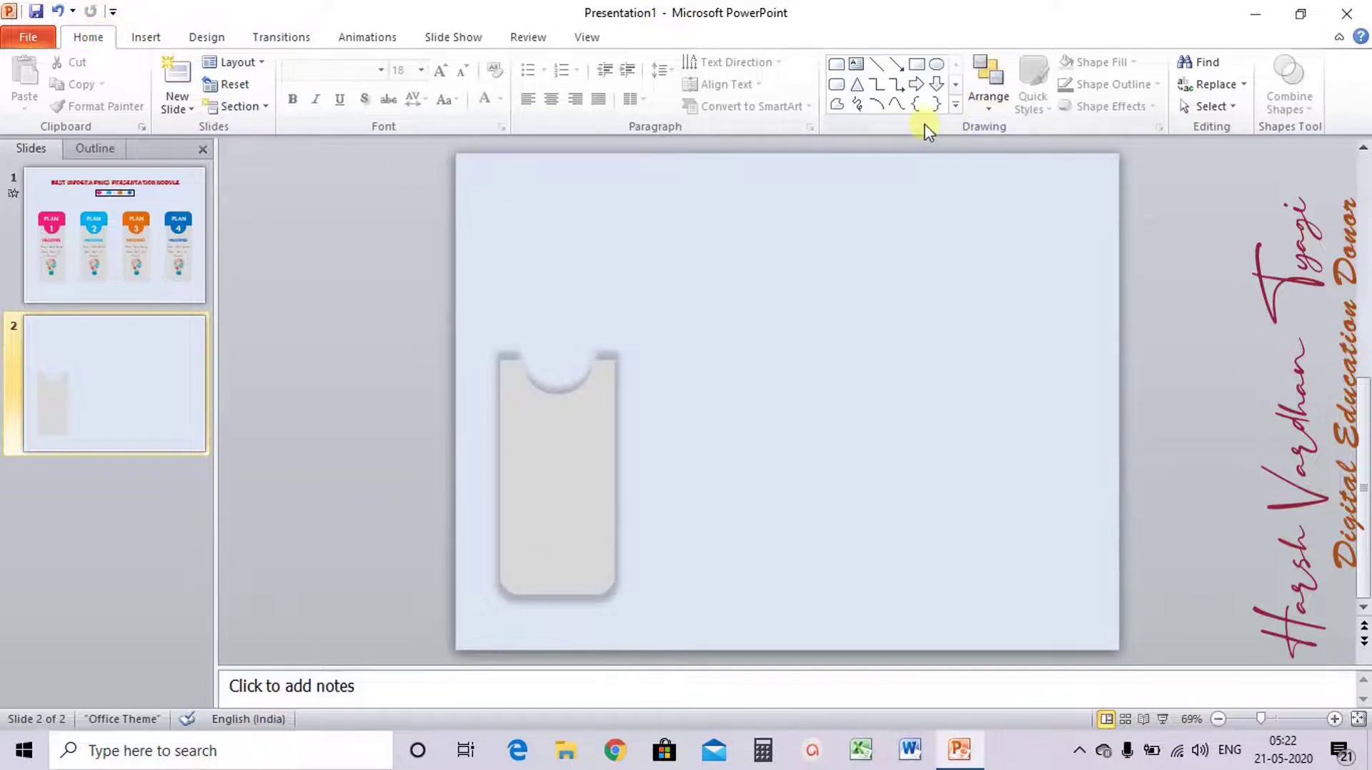
click(837, 67)
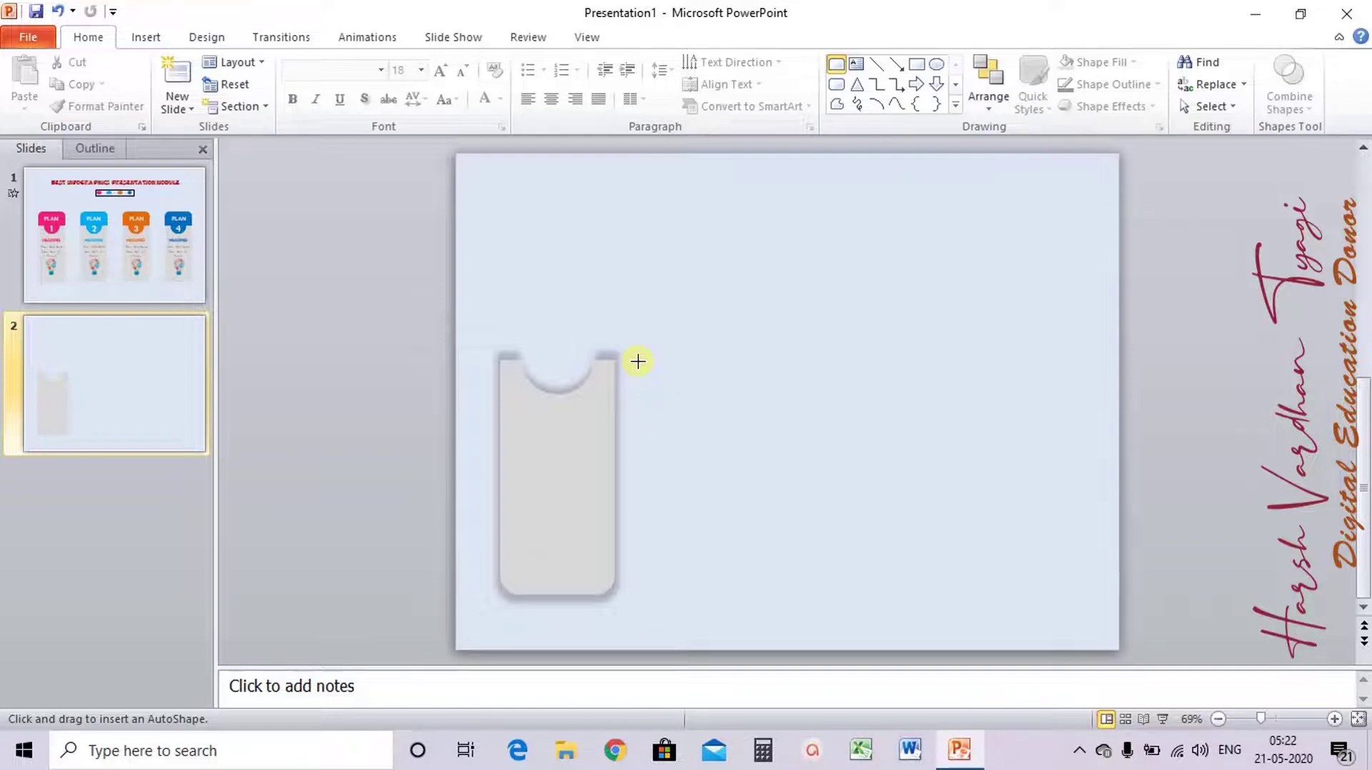
mouse_move(638, 361)
mouse_down()
mouse_move(712, 480)
mouse_move(743, 485)
mouse_up()
drag(693, 428, 557, 449)
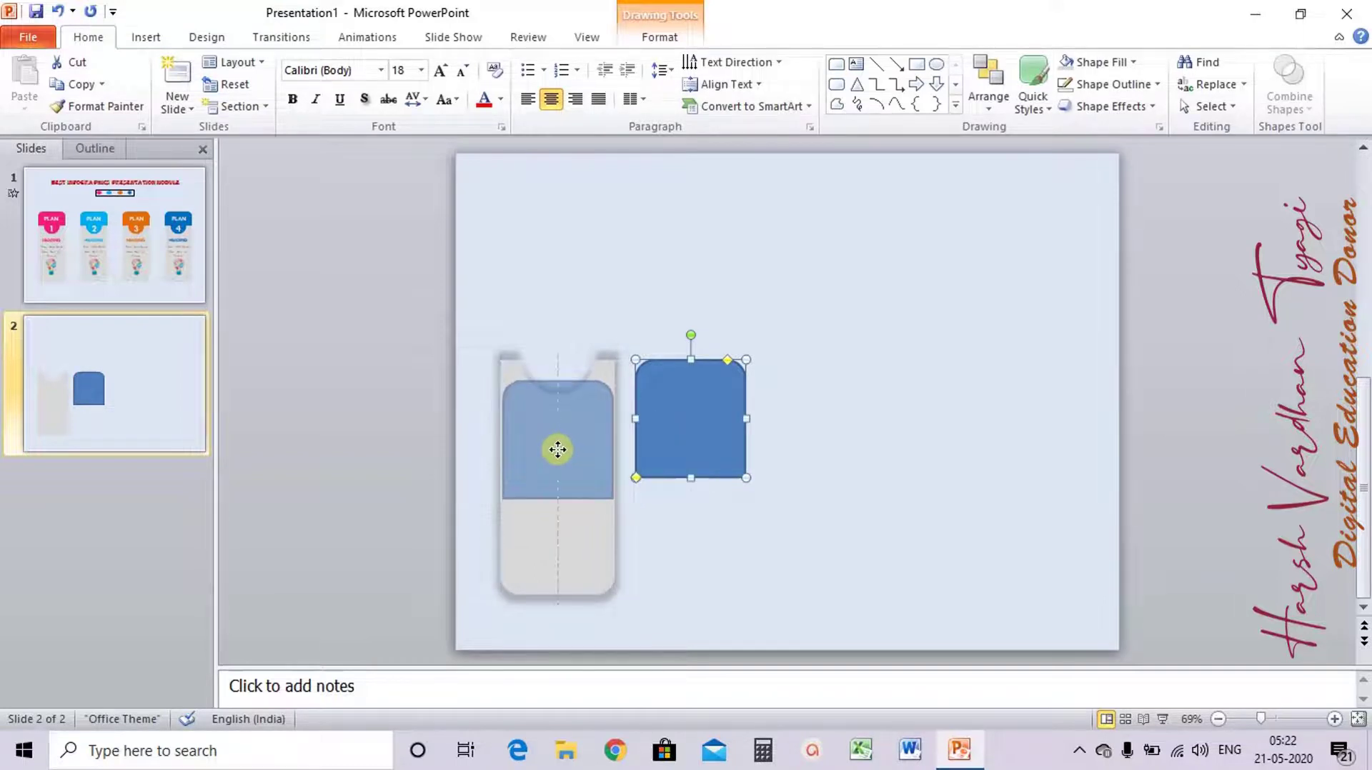
drag(556, 450, 557, 449)
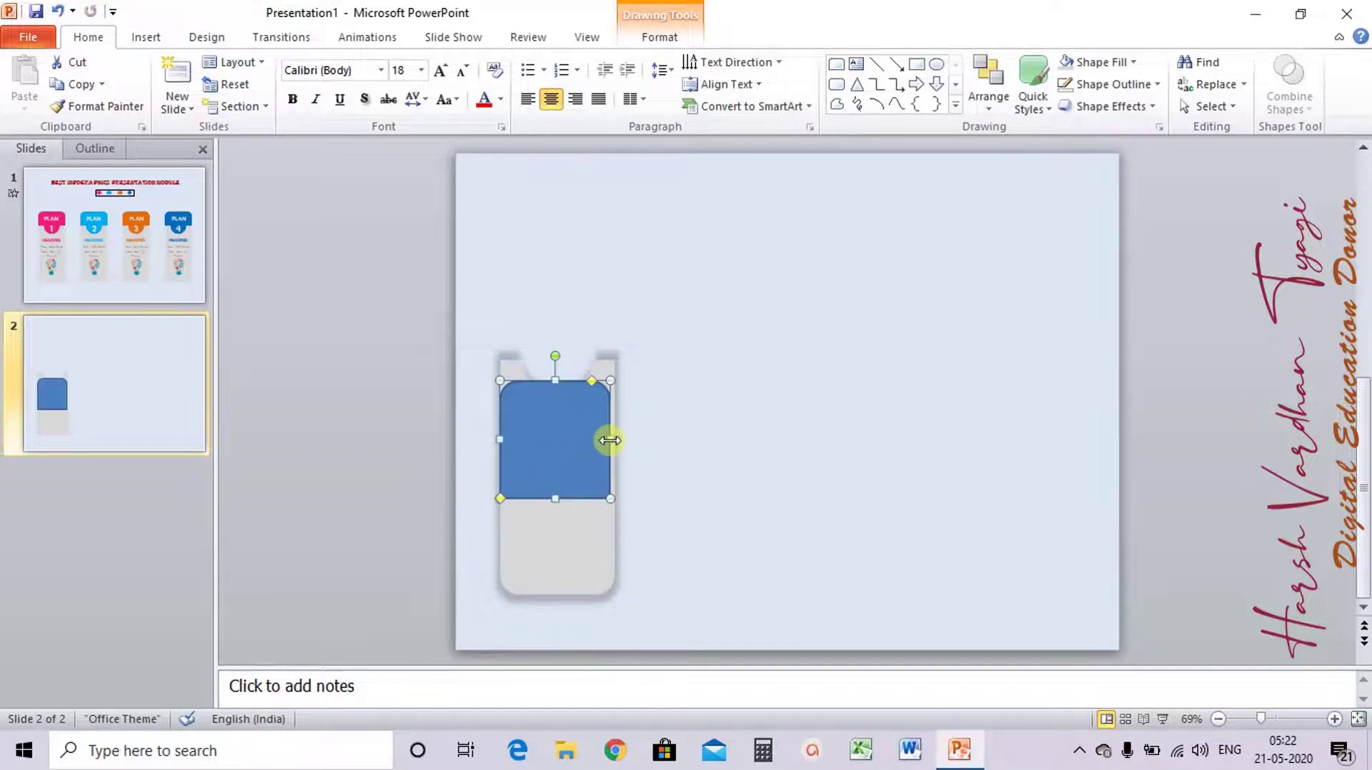
drag(610, 439, 616, 439)
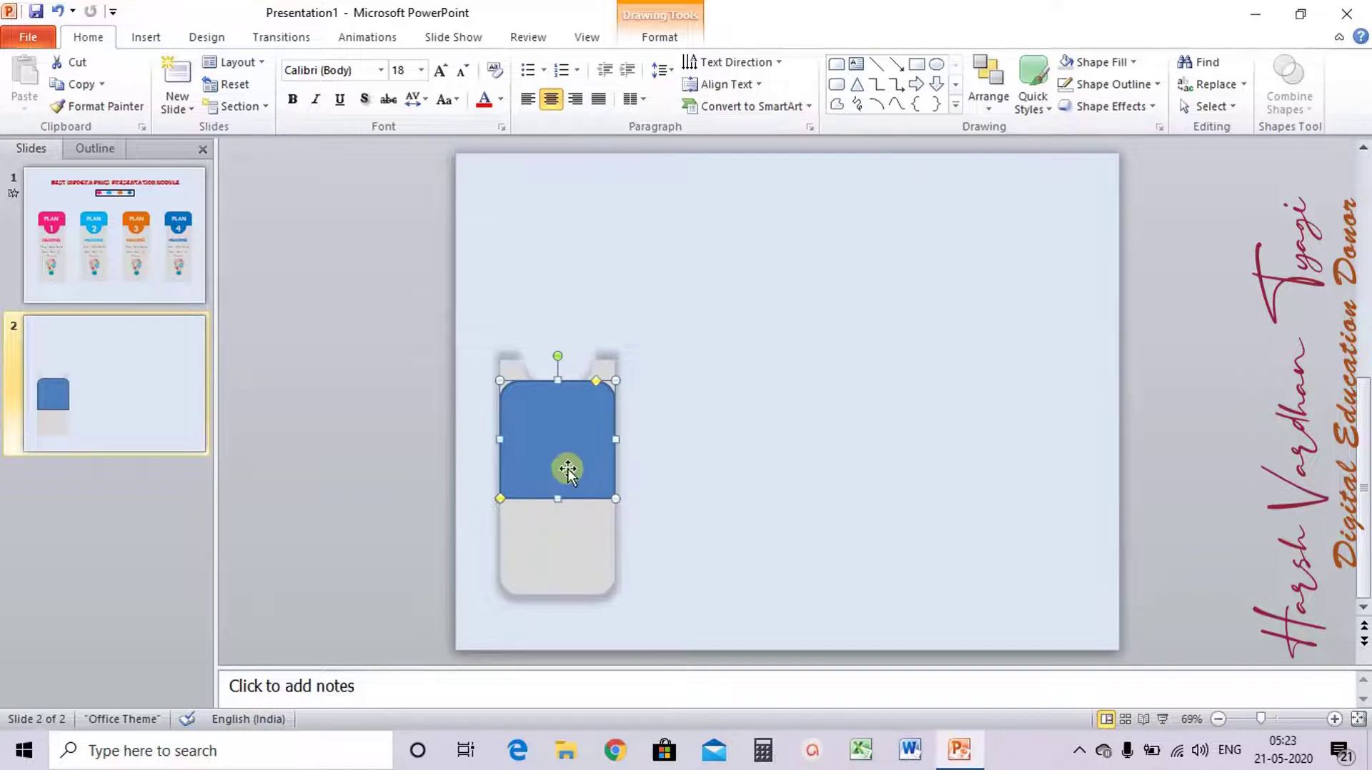
drag(568, 469, 698, 446)
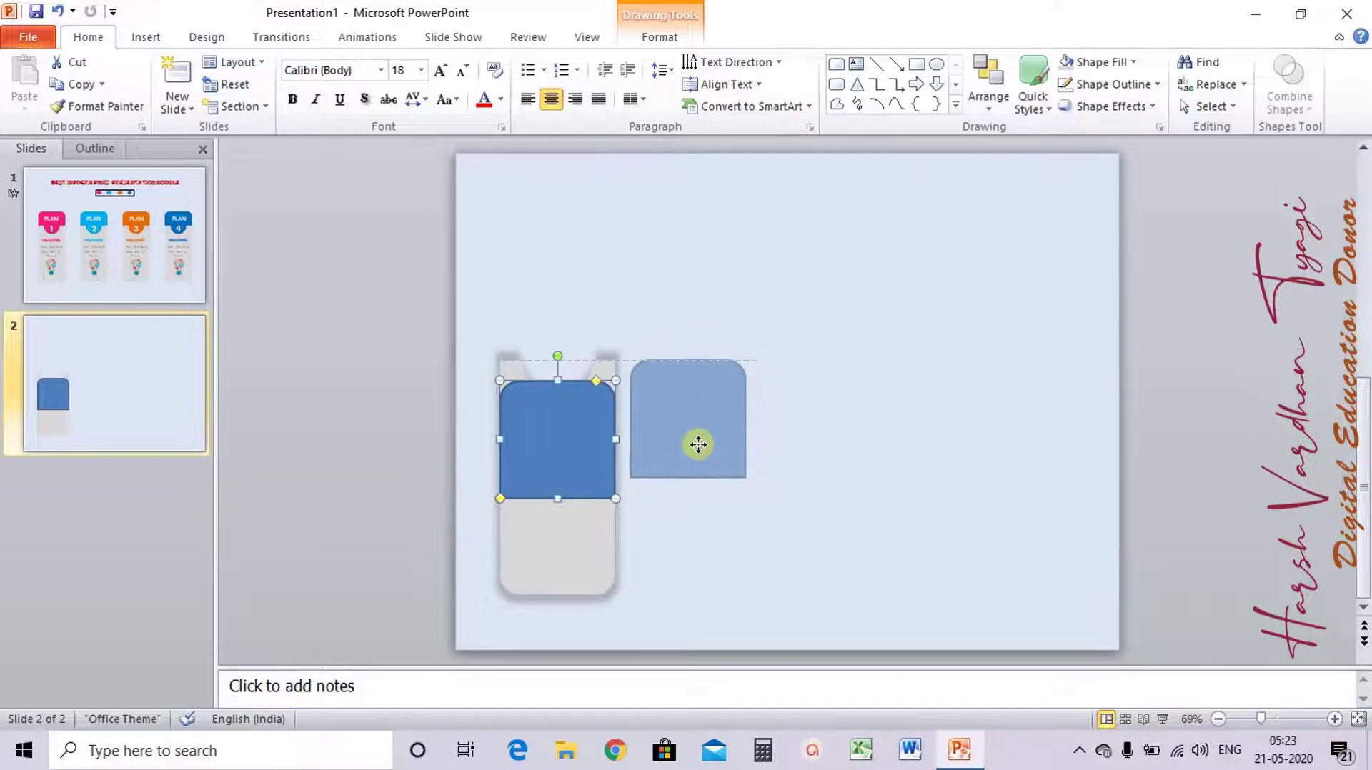
Remove the blue shape's outline and fill it pink
click(1143, 83)
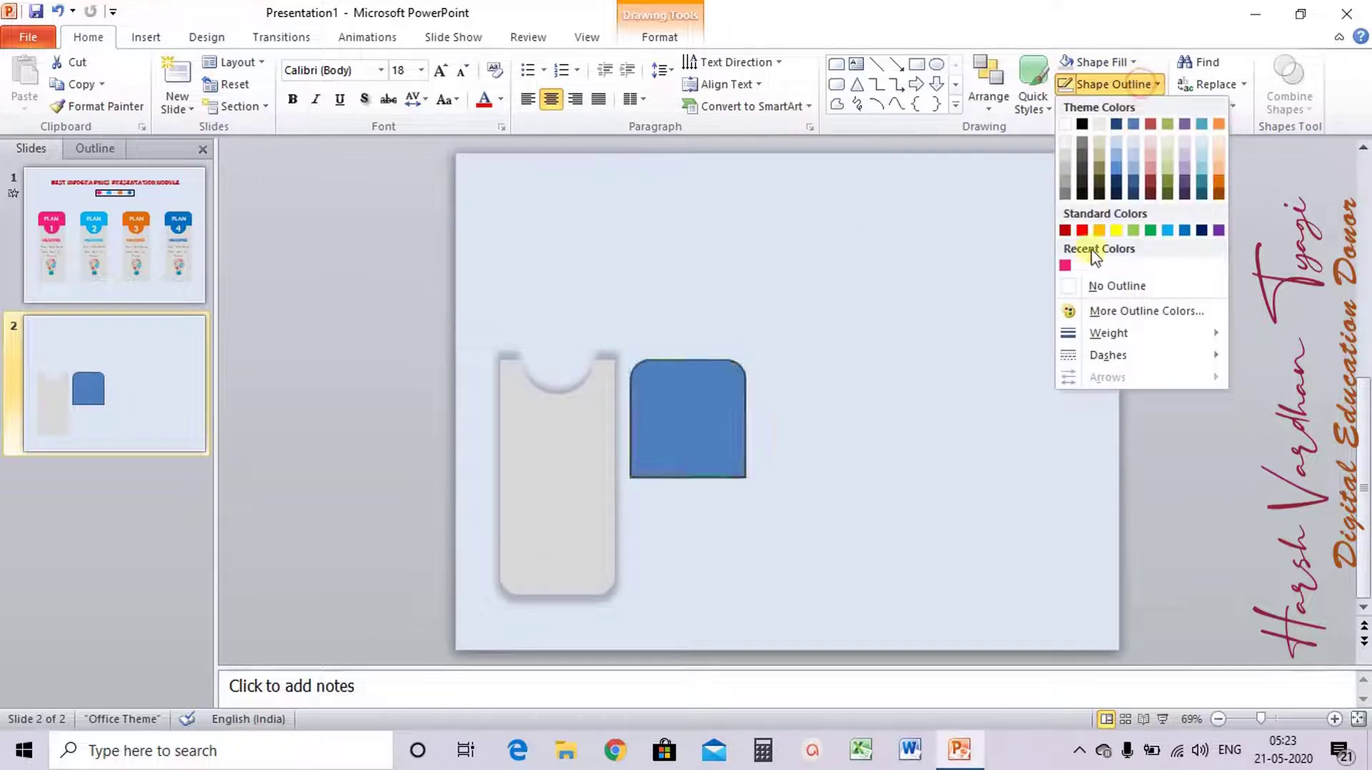
click(1091, 299)
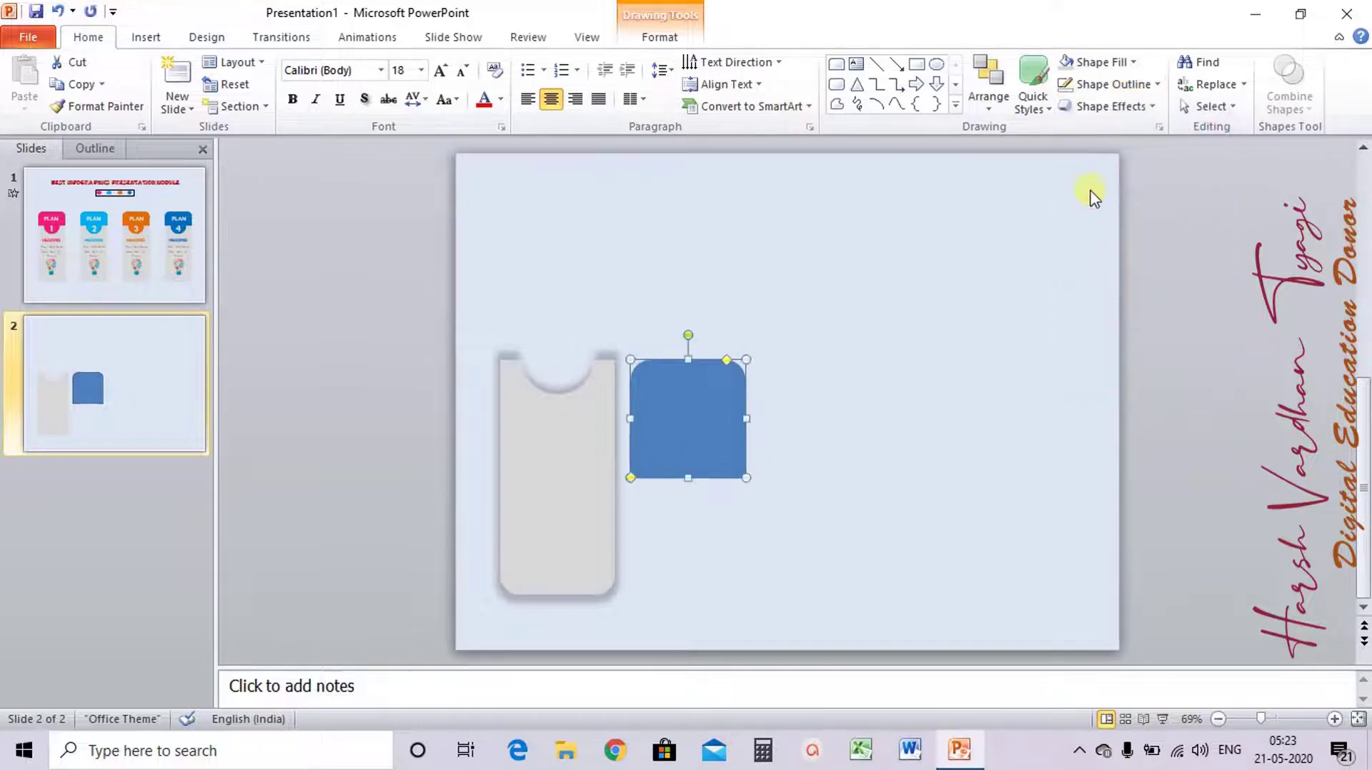
click(1133, 63)
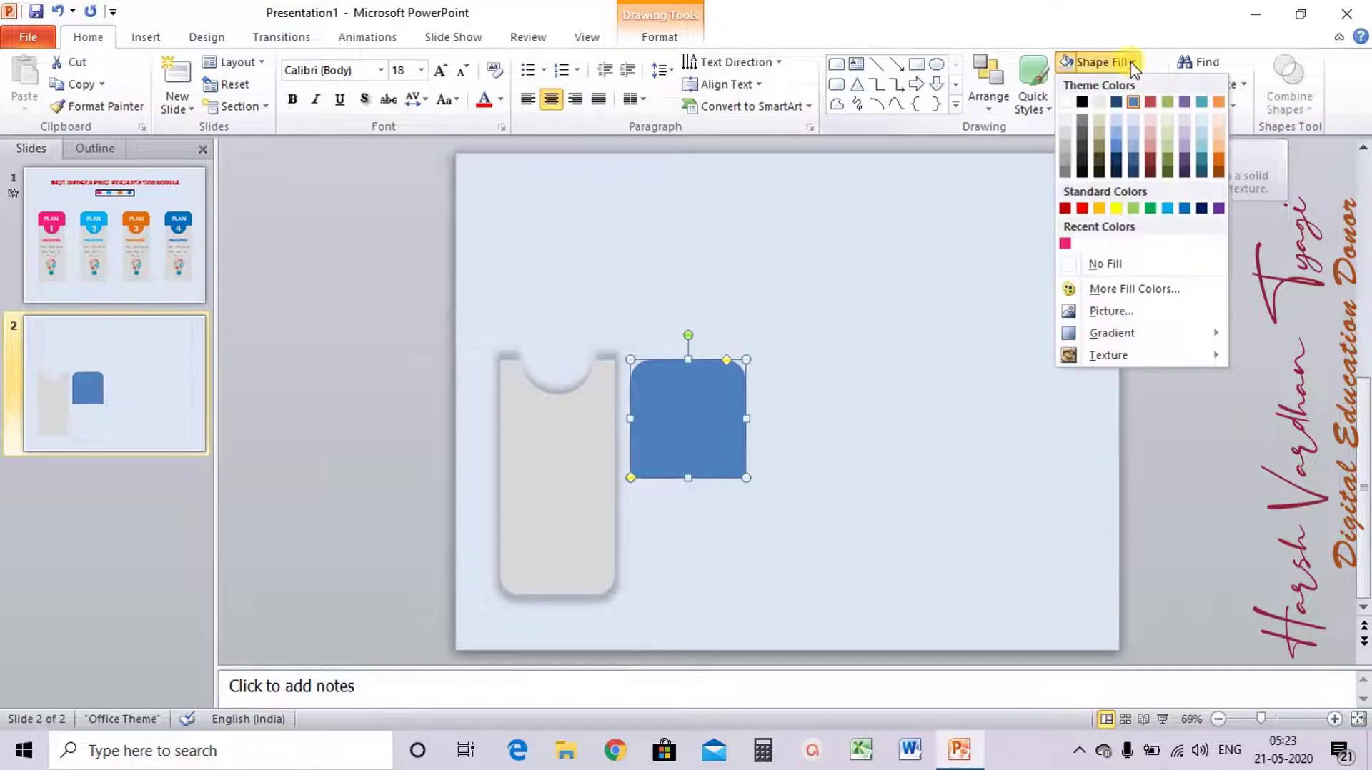
click(1066, 244)
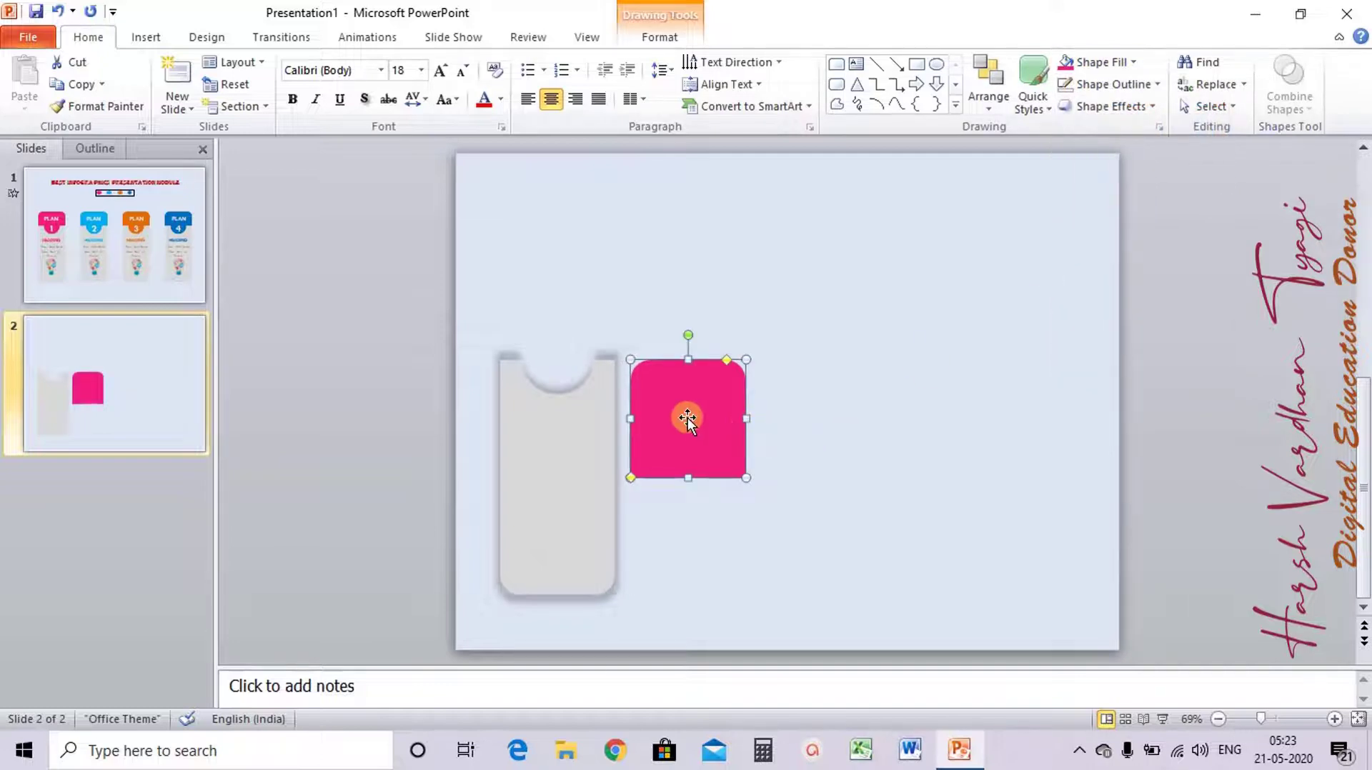
Move the pink shape over the card's top and align its left edge with the card
drag(688, 418, 560, 368)
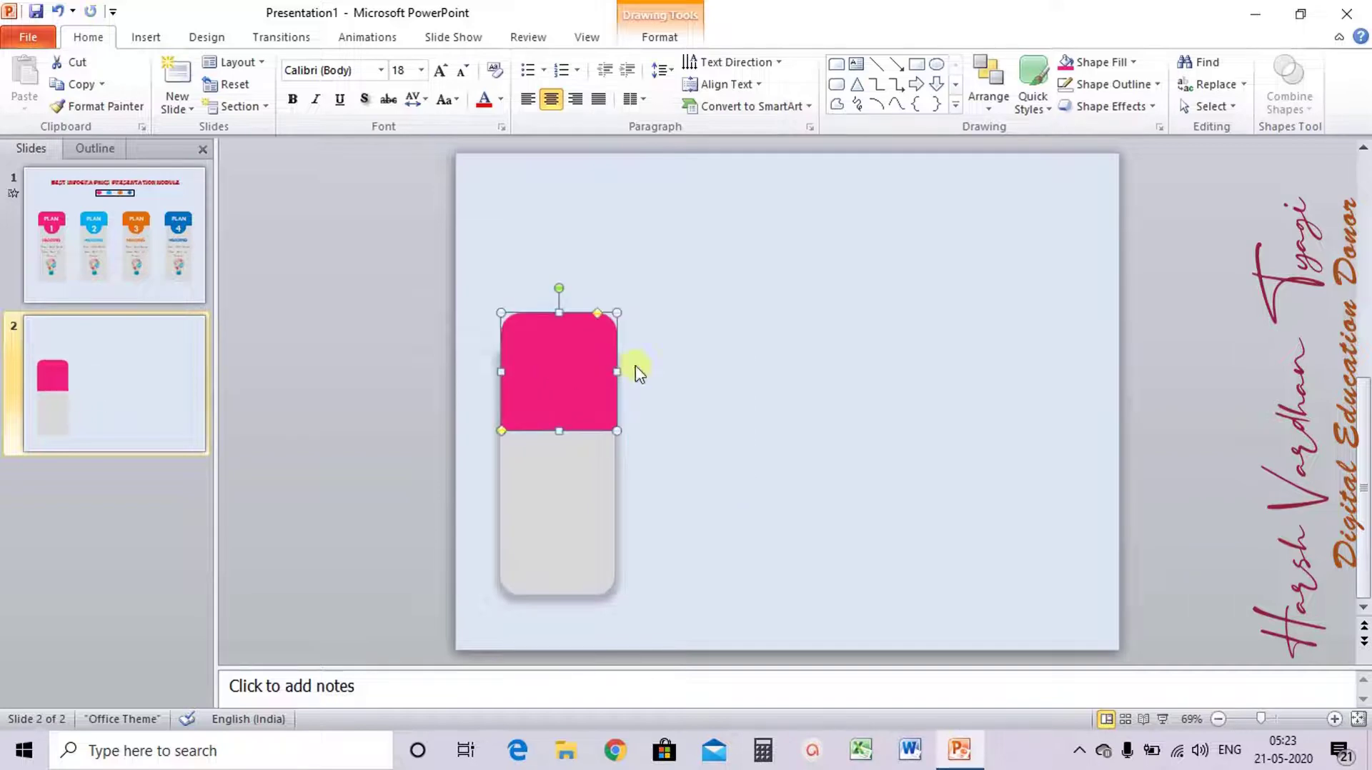
click(690, 381)
click(595, 395)
drag(501, 372, 499, 373)
click(689, 396)
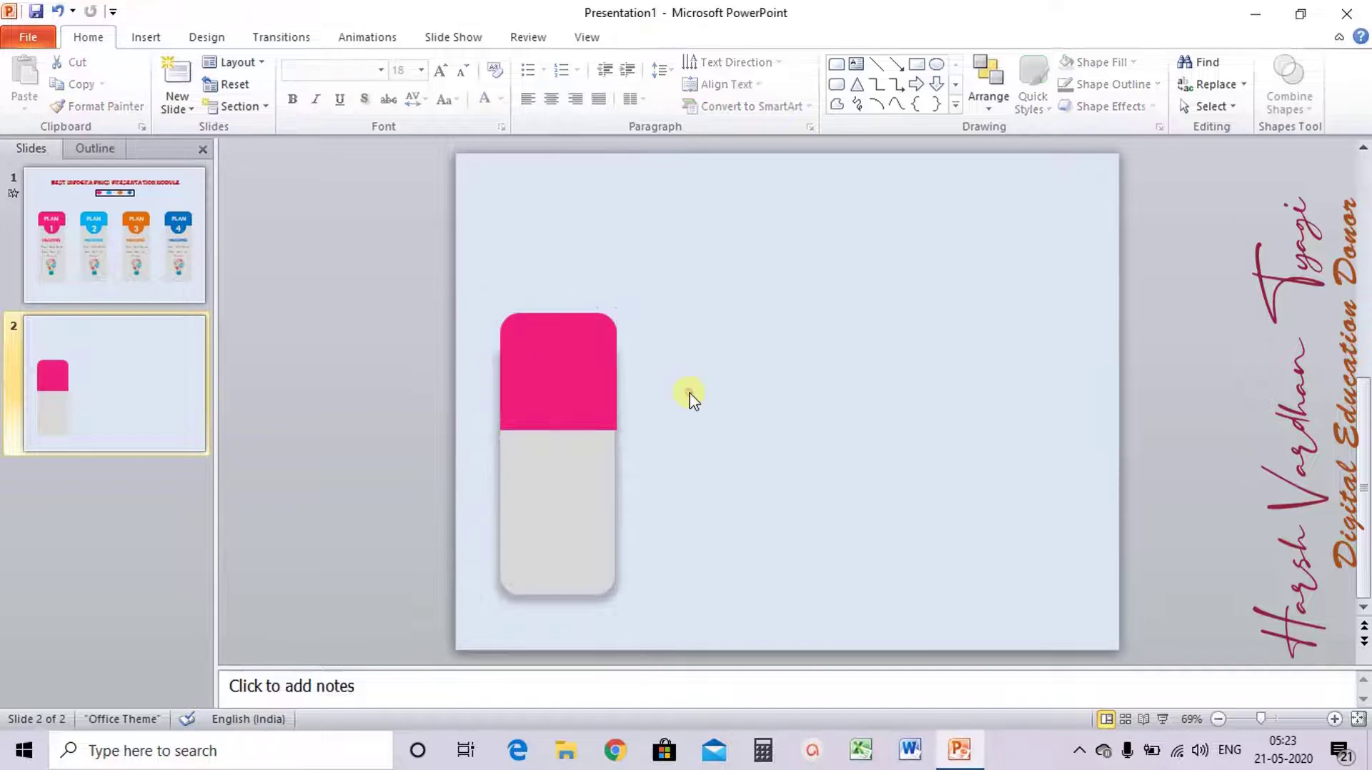
click(566, 392)
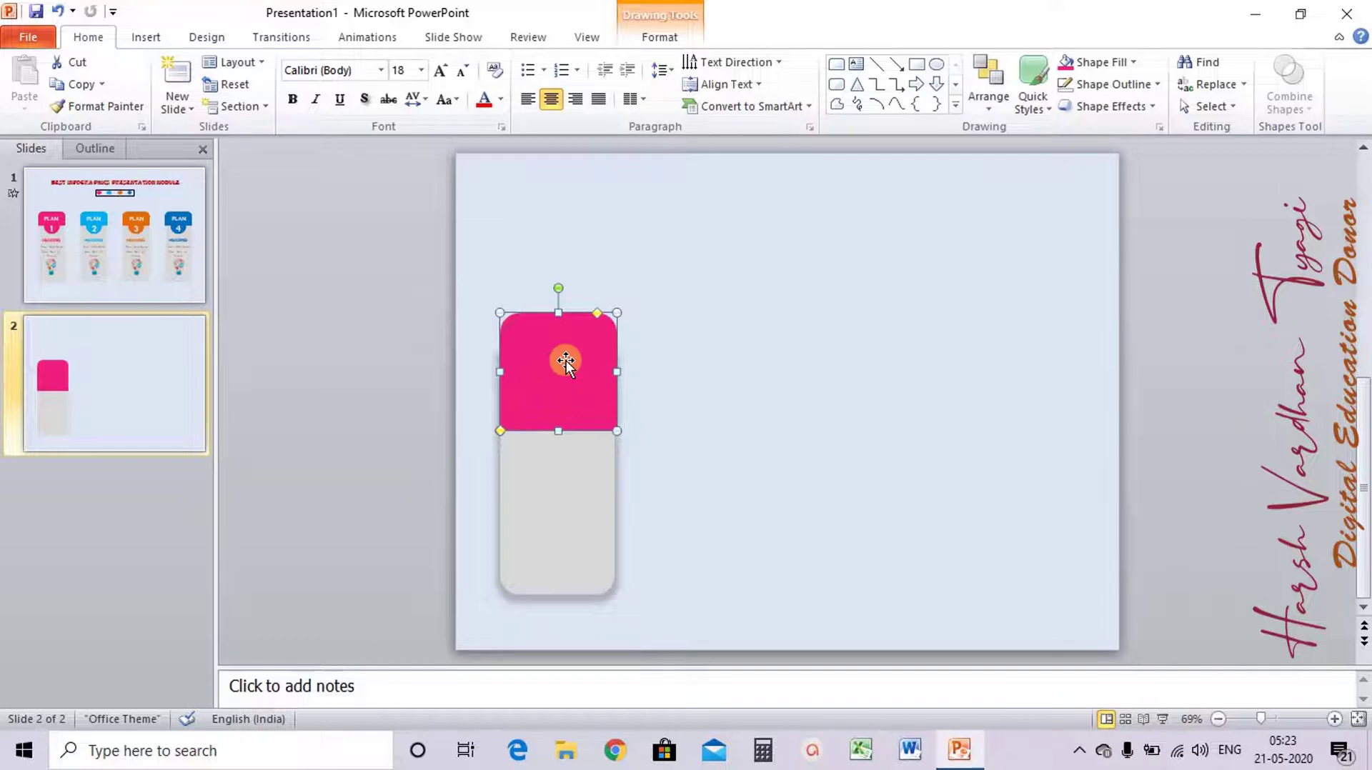
Send the pink header shape behind the grey card
right_click(566, 360)
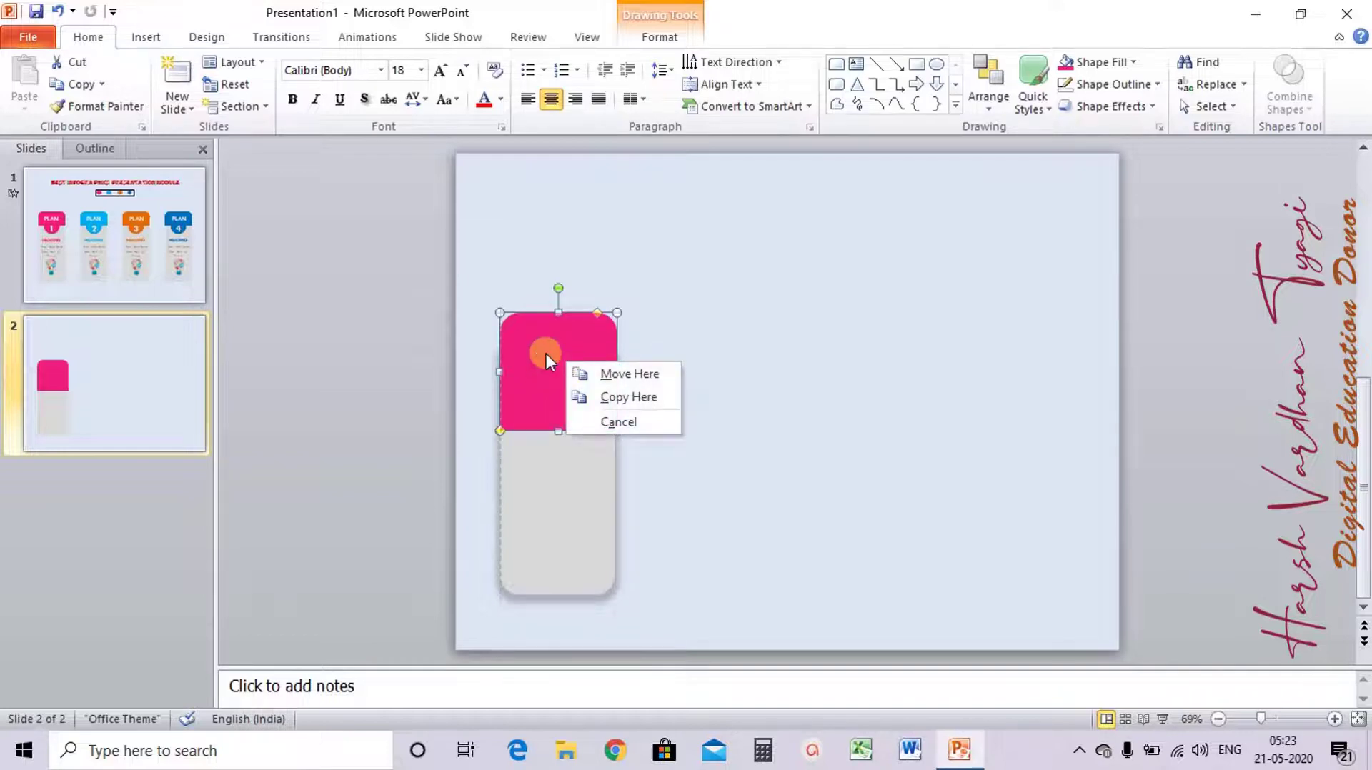
right_click(546, 353)
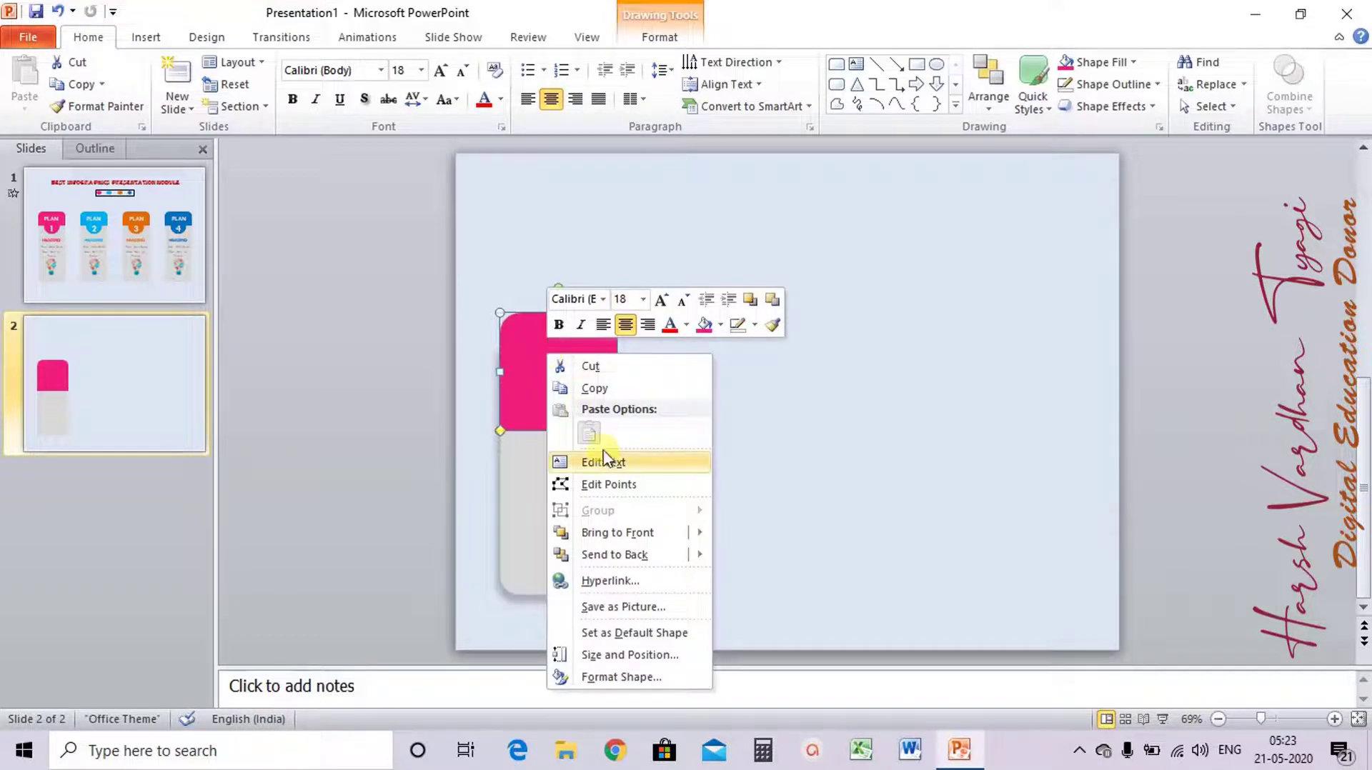
mouse_move(629, 556)
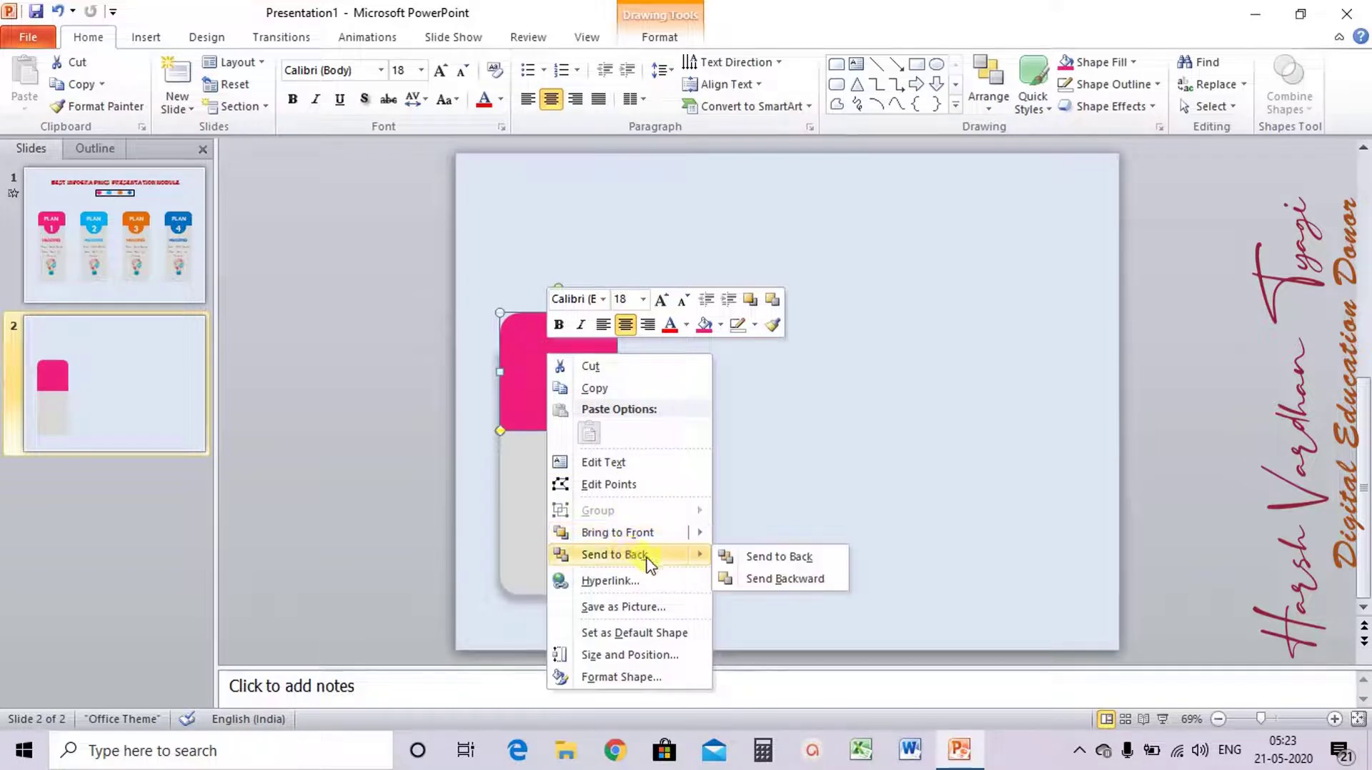
click(759, 564)
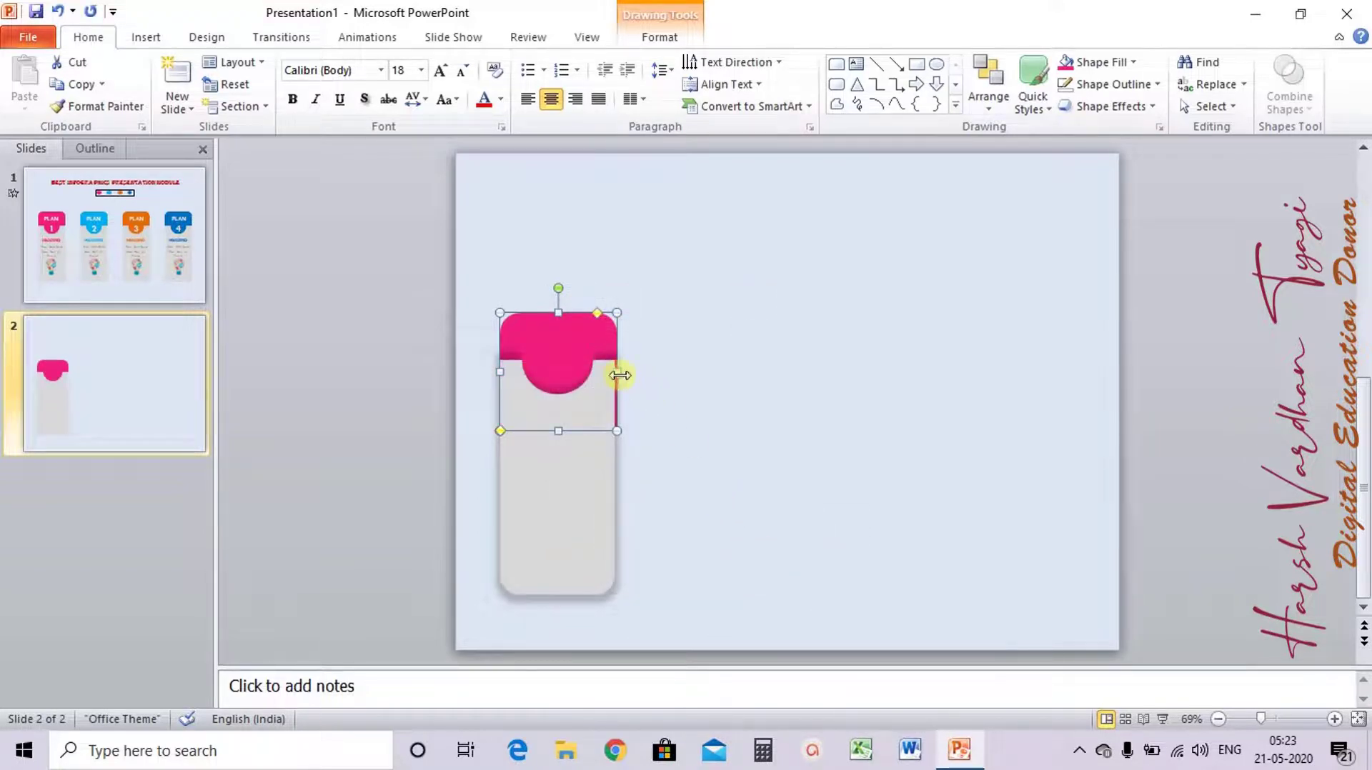
Narrow the pink shape slightly on the right and nudge it up so its rounded top shows
drag(618, 371, 617, 371)
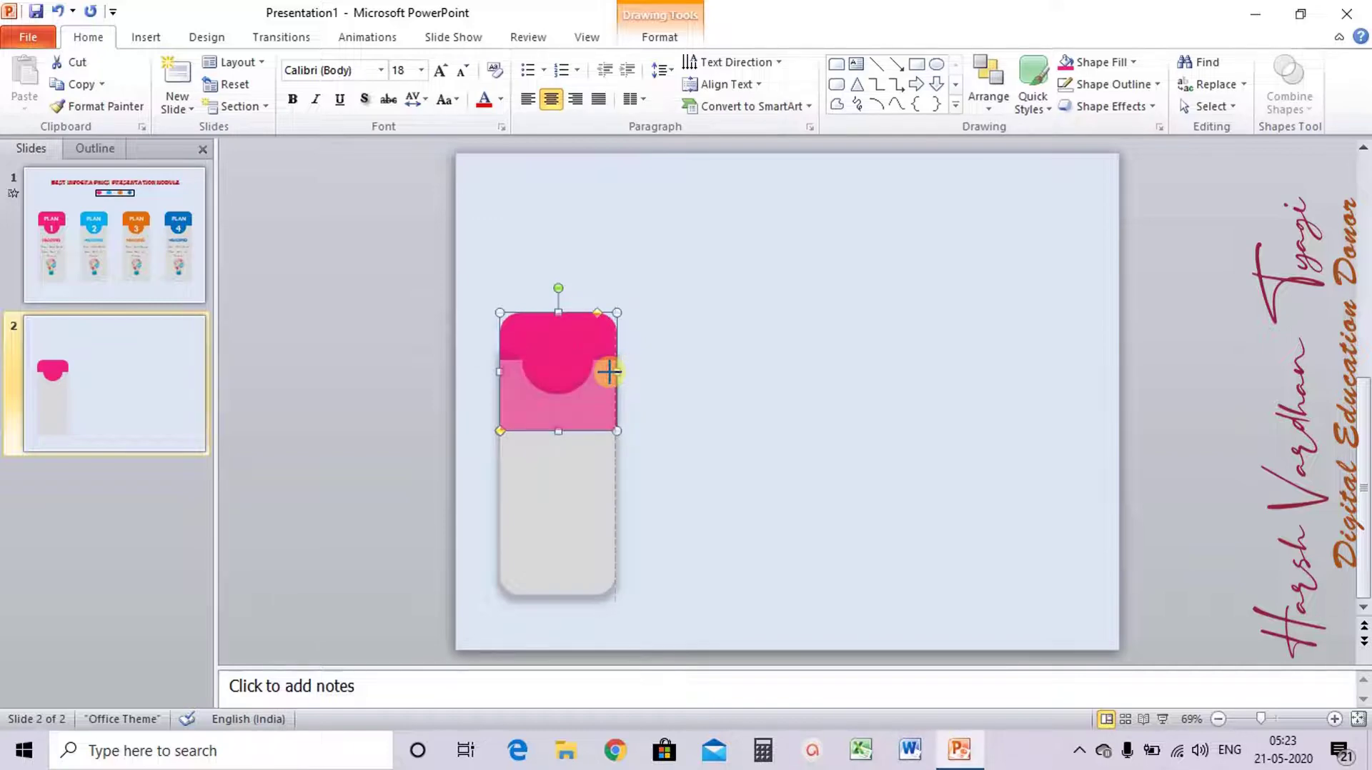
click(726, 421)
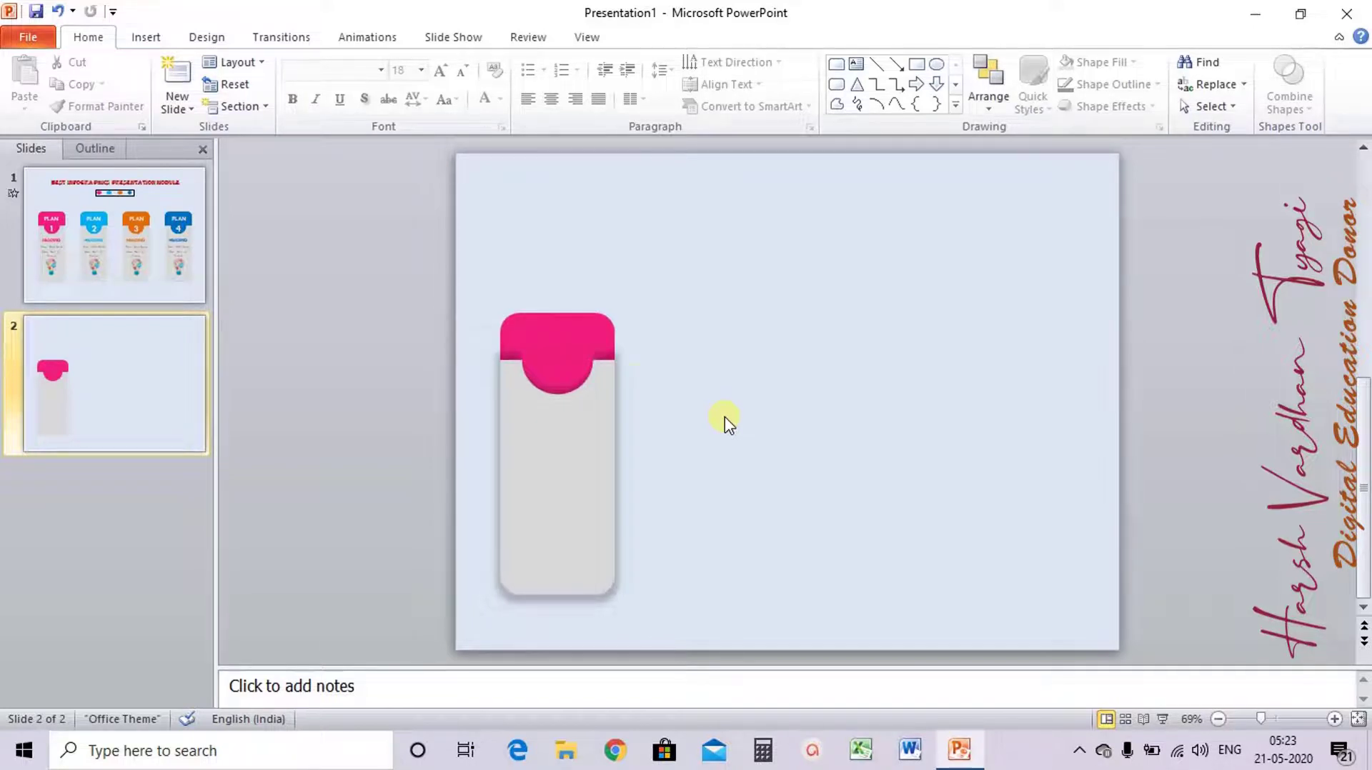
click(571, 334)
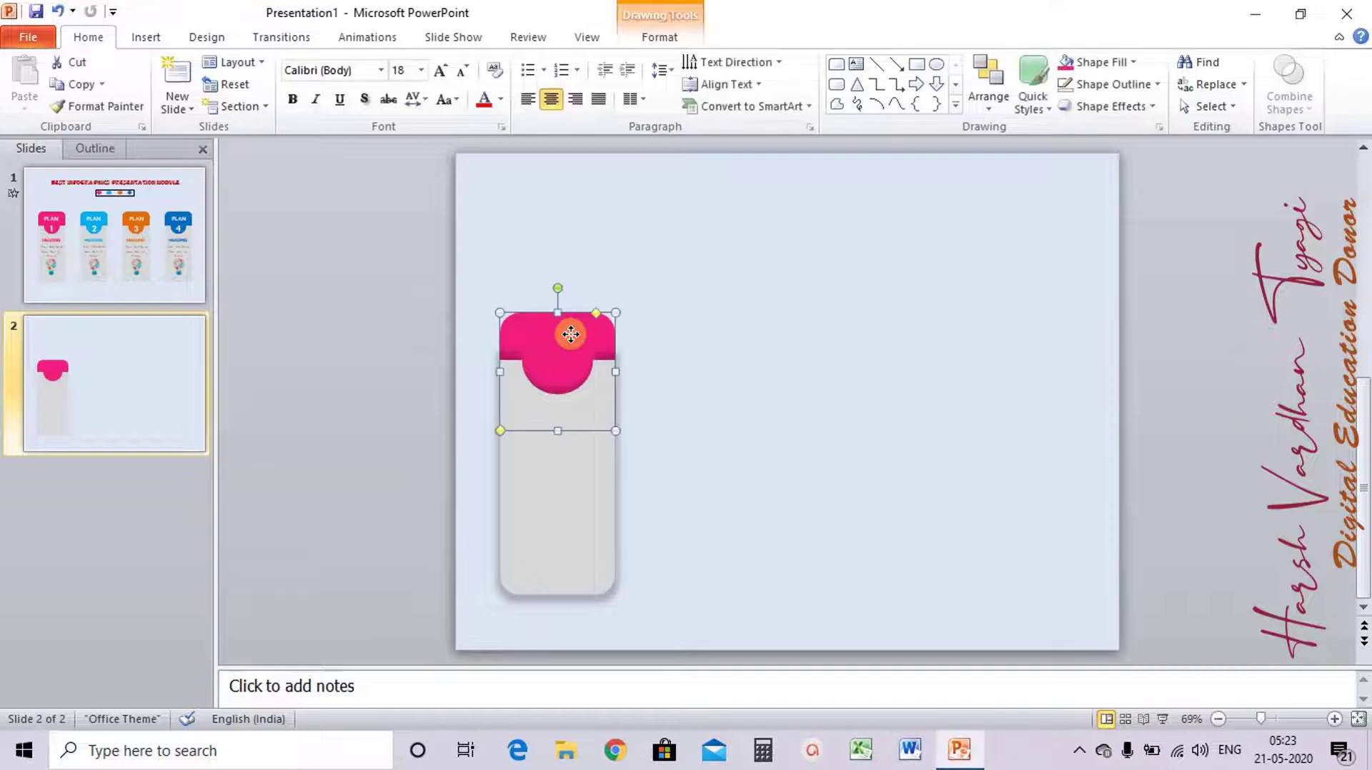
key(Up)
key(Up)
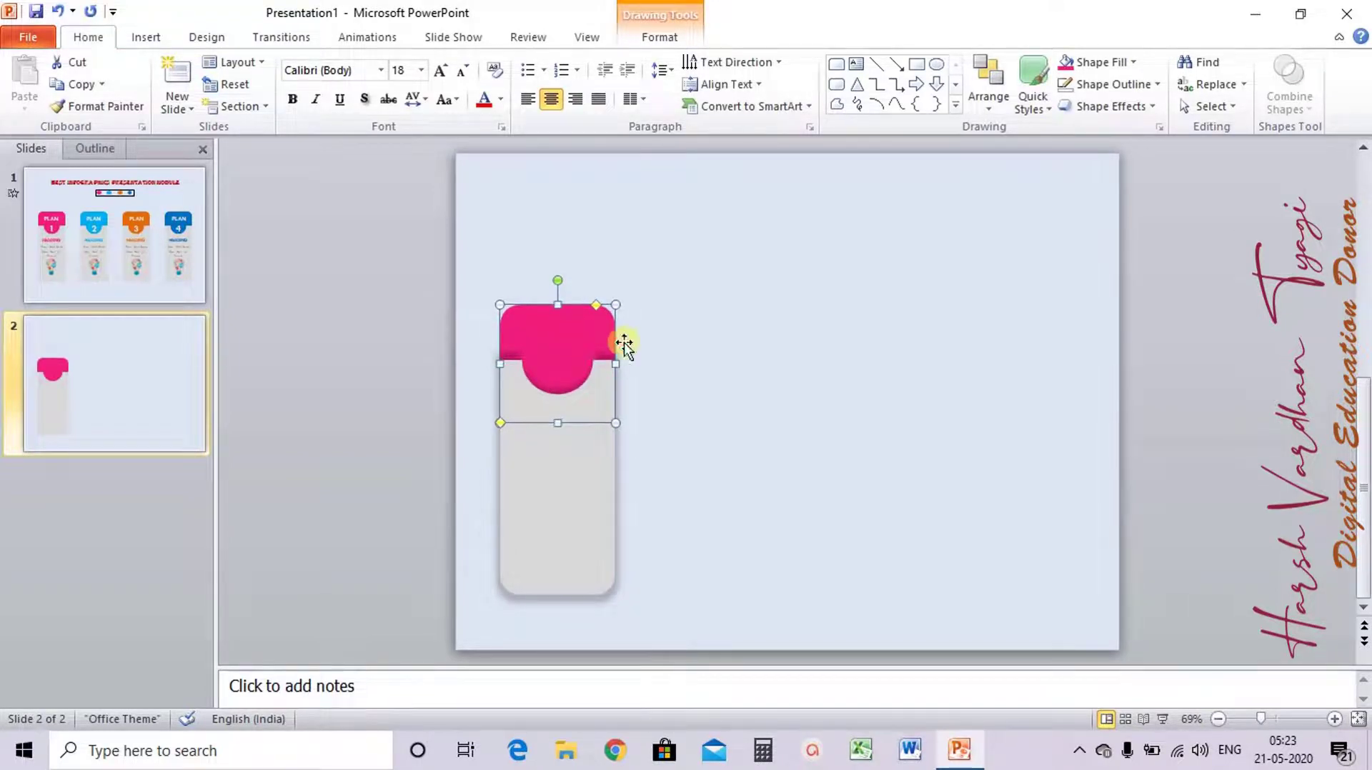
click(718, 364)
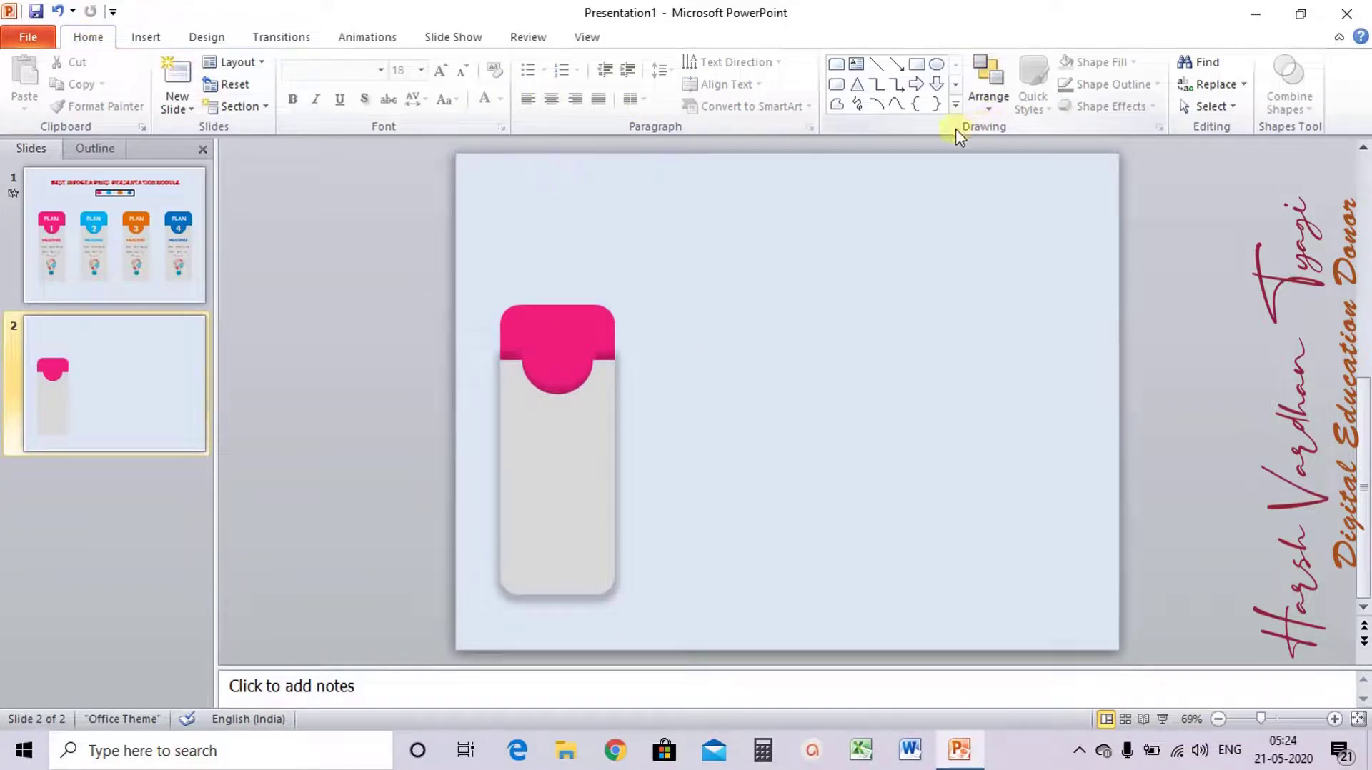
Draw a text box across the pink header and type HEADING
click(858, 68)
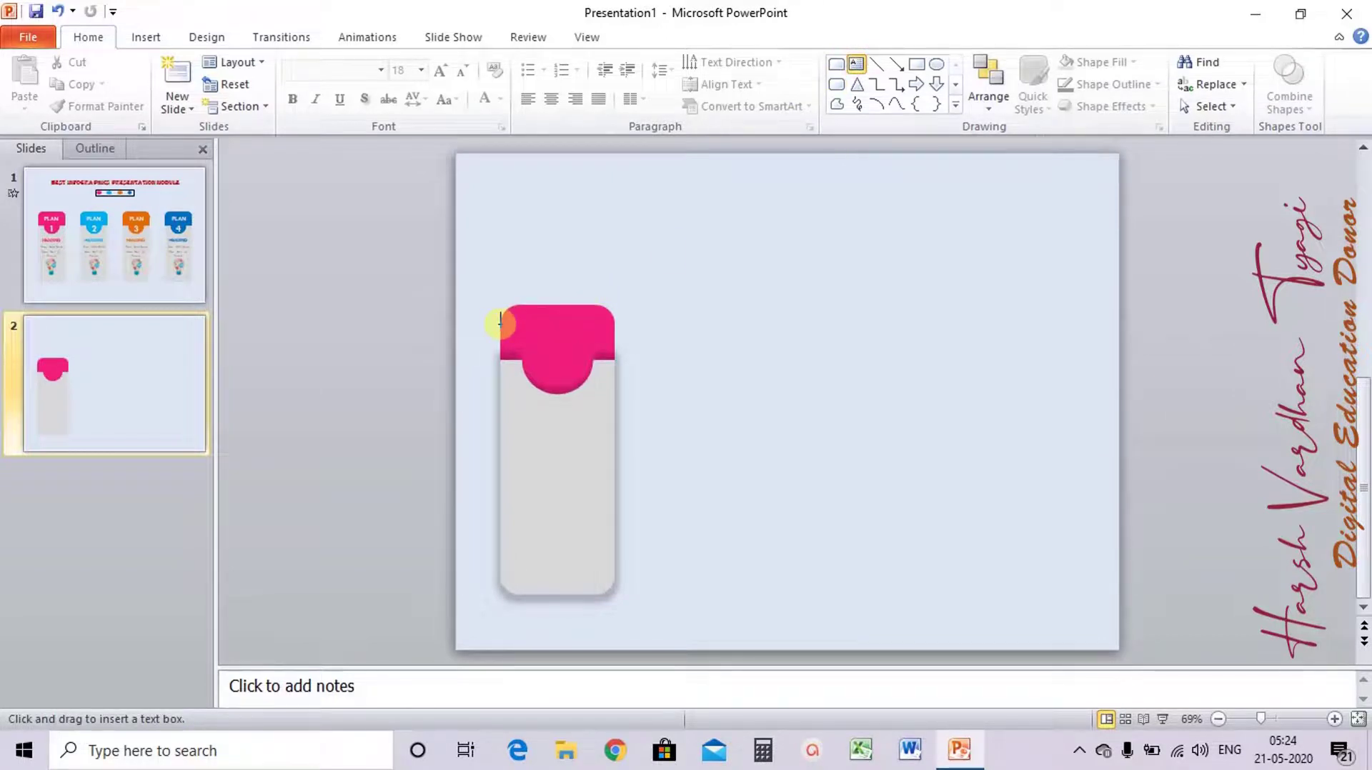
drag(501, 321, 616, 349)
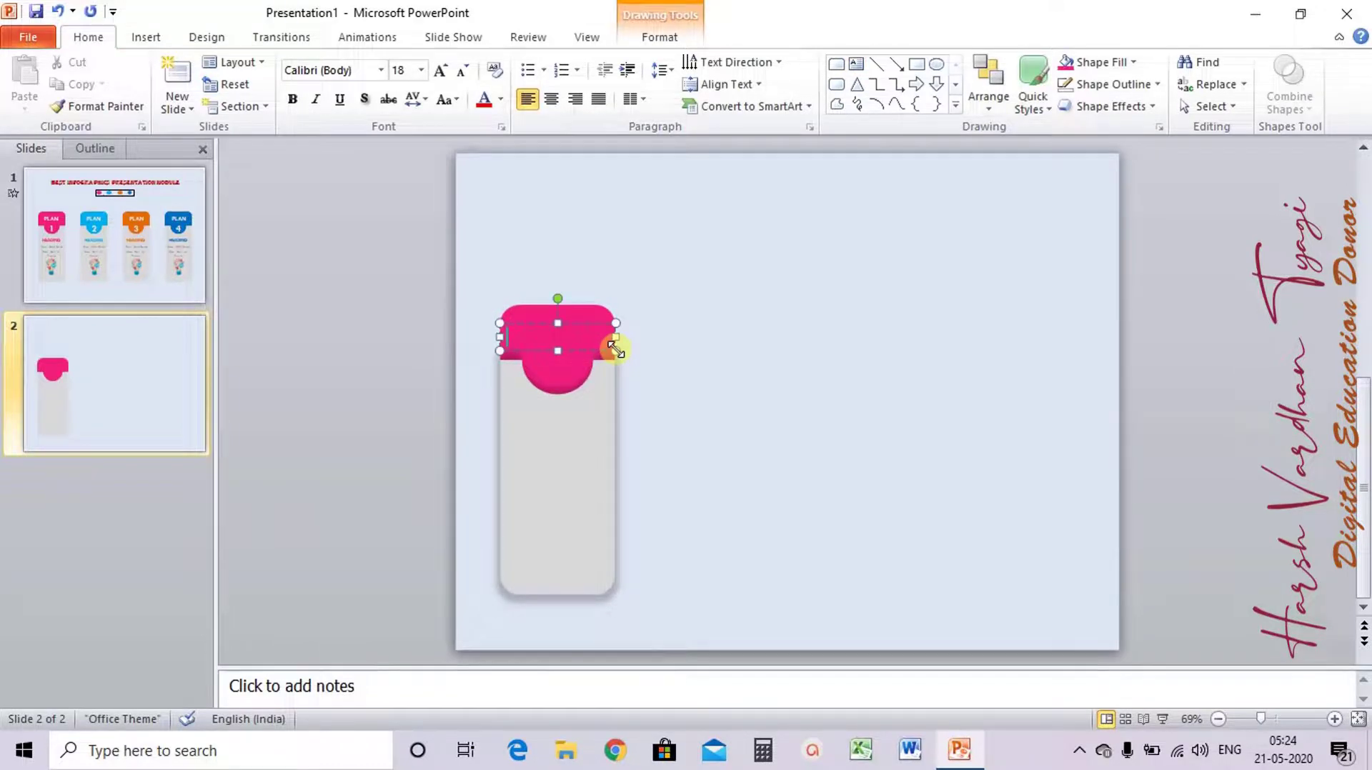
text(PL)
text(AN)
key(BackSpace)
key(BackSpace)
key(BackSpace)
text(EADI)
text(NG)
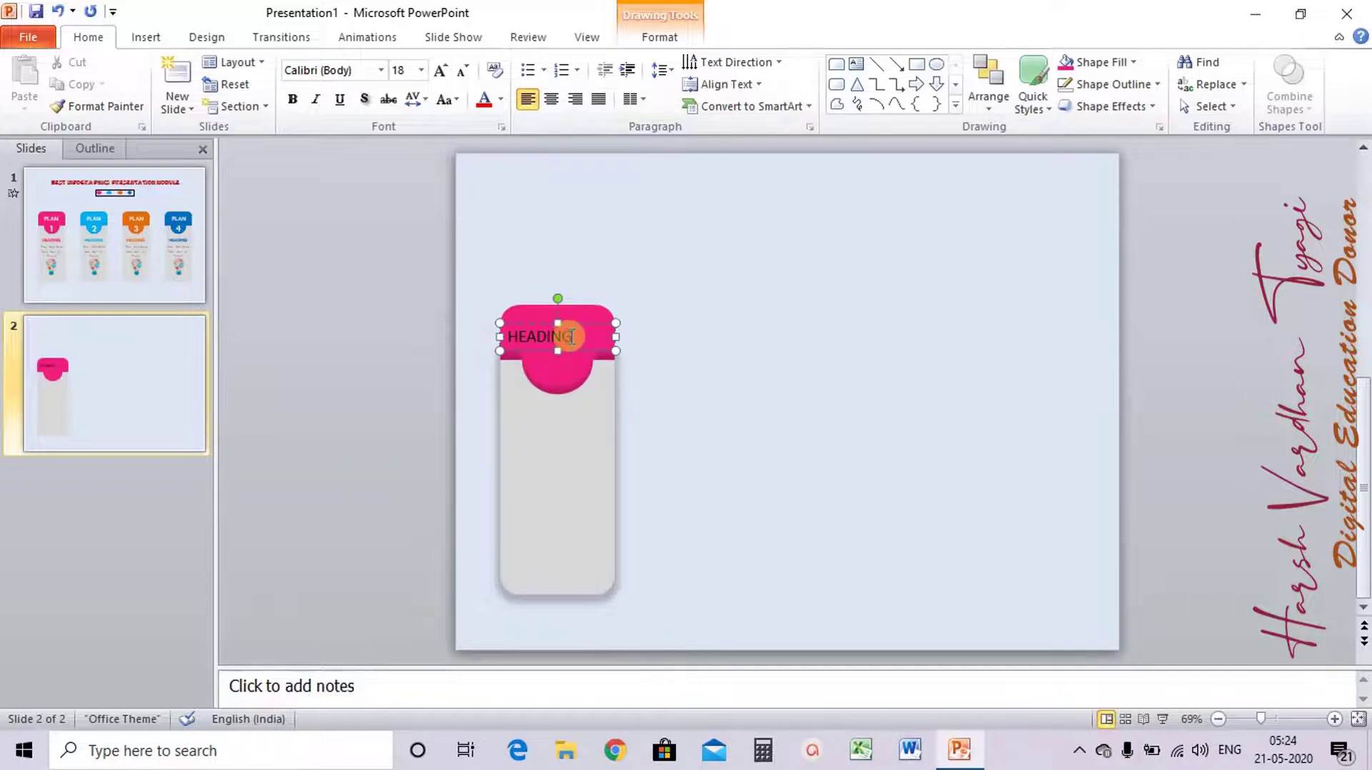
Format HEADING as Tw Cen MT 24, bold, near-white and centred
drag(572, 336, 517, 338)
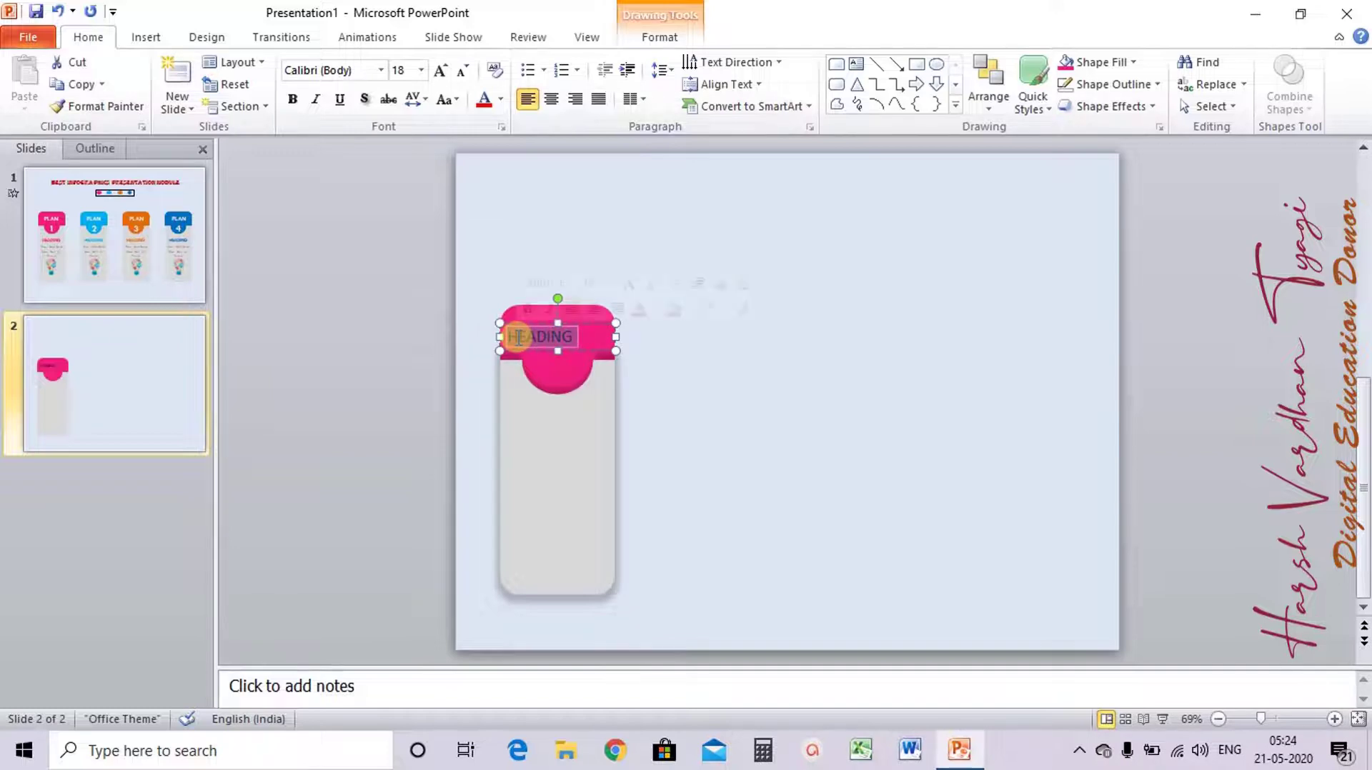
click(345, 72)
text(Tw Cen MT)
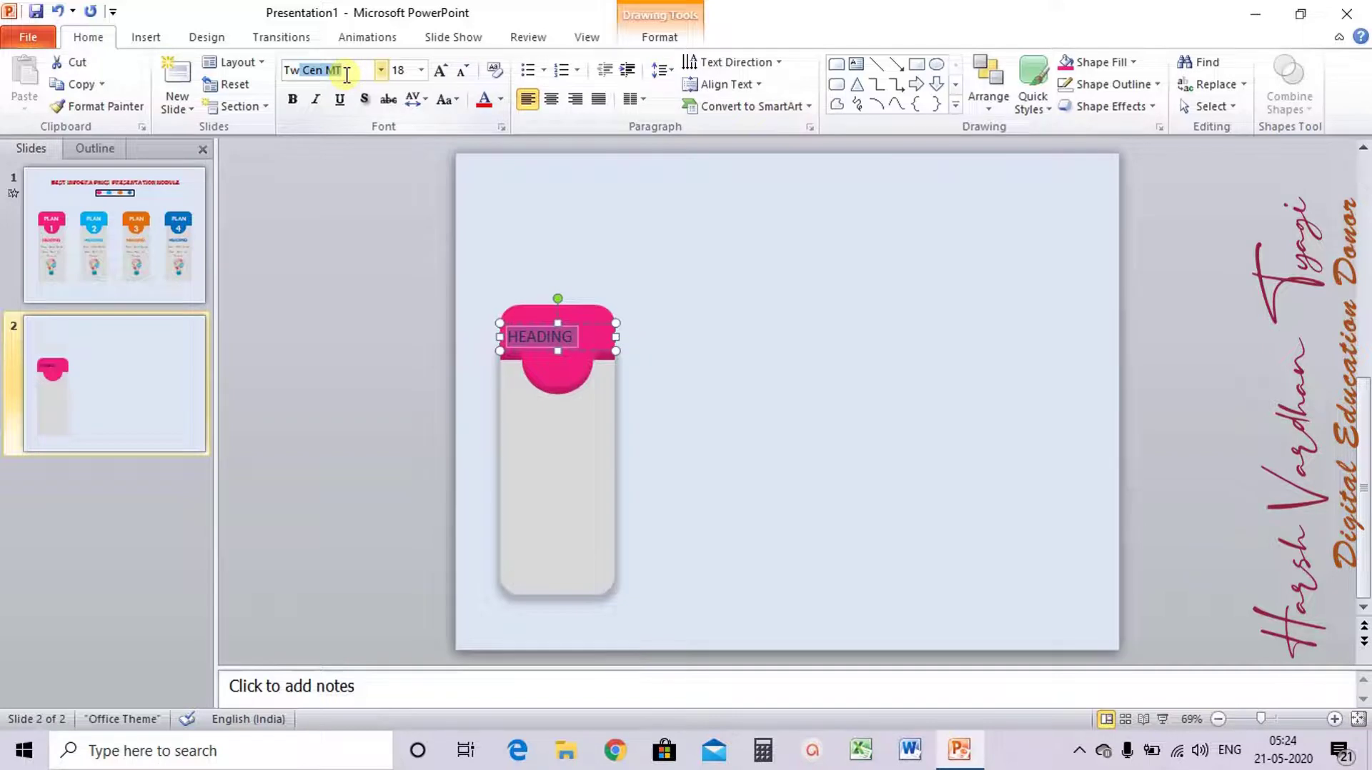
click(443, 72)
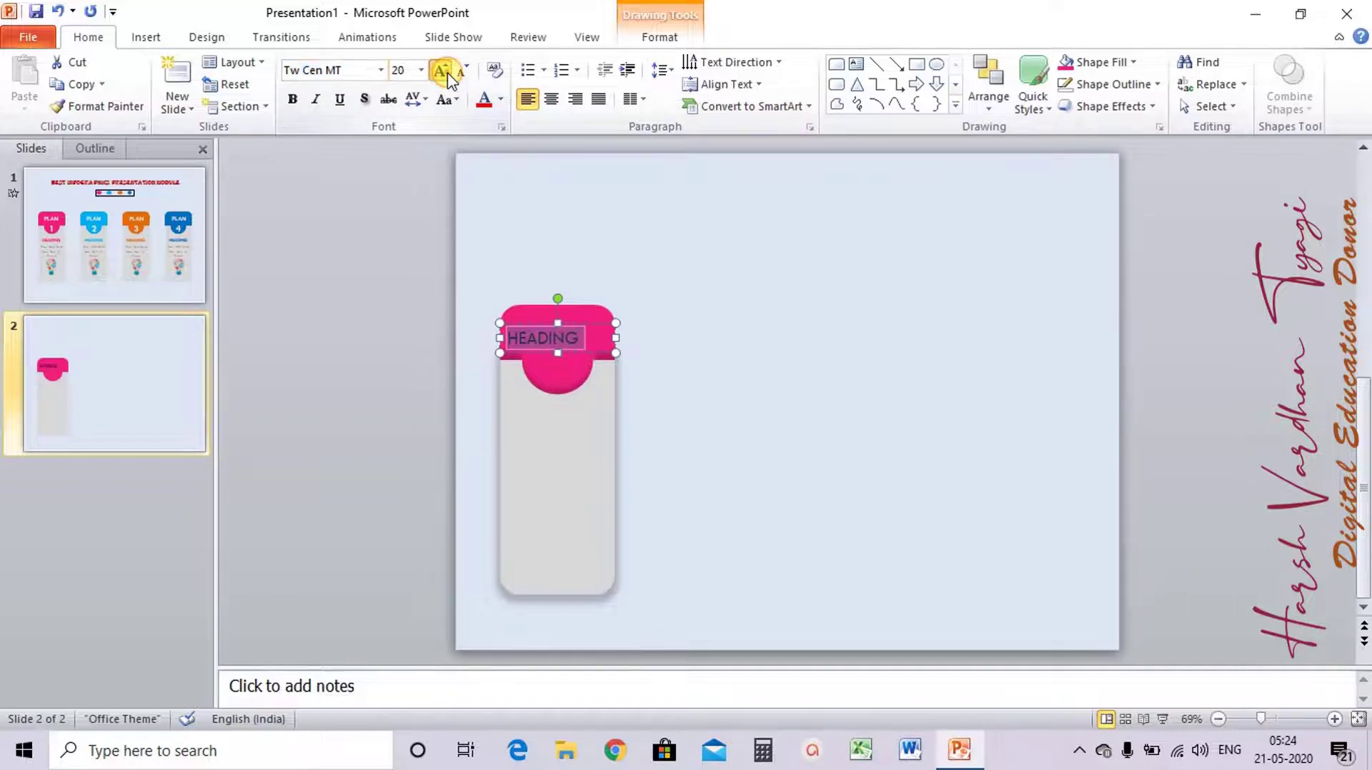
click(443, 72)
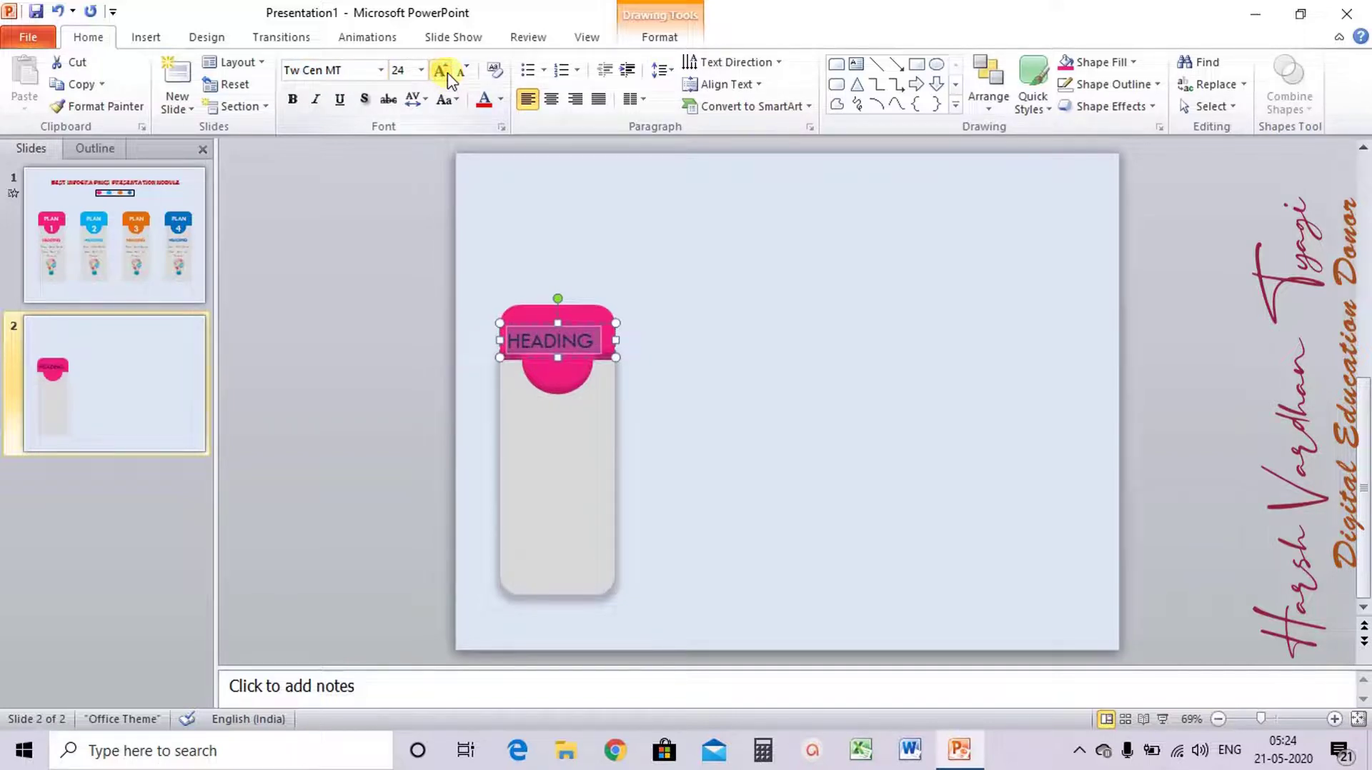
click(292, 98)
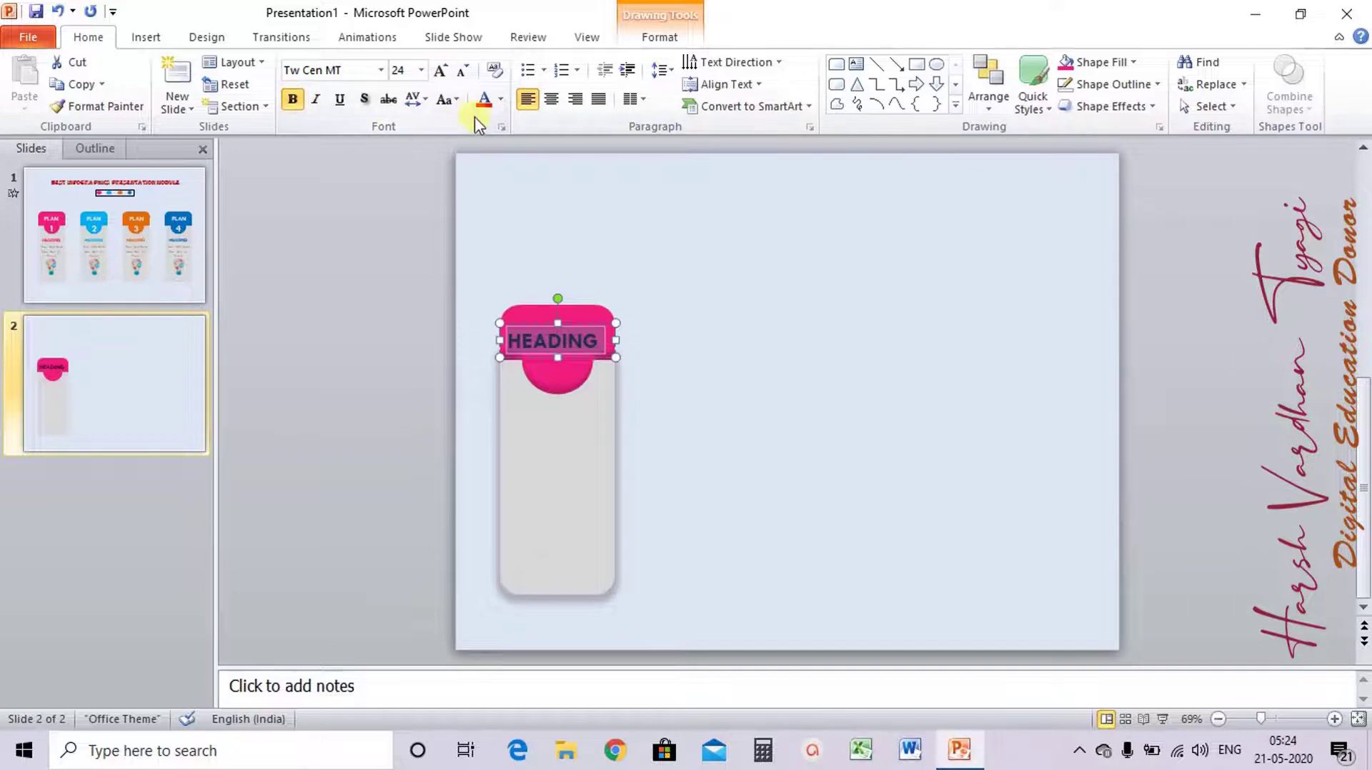
click(501, 100)
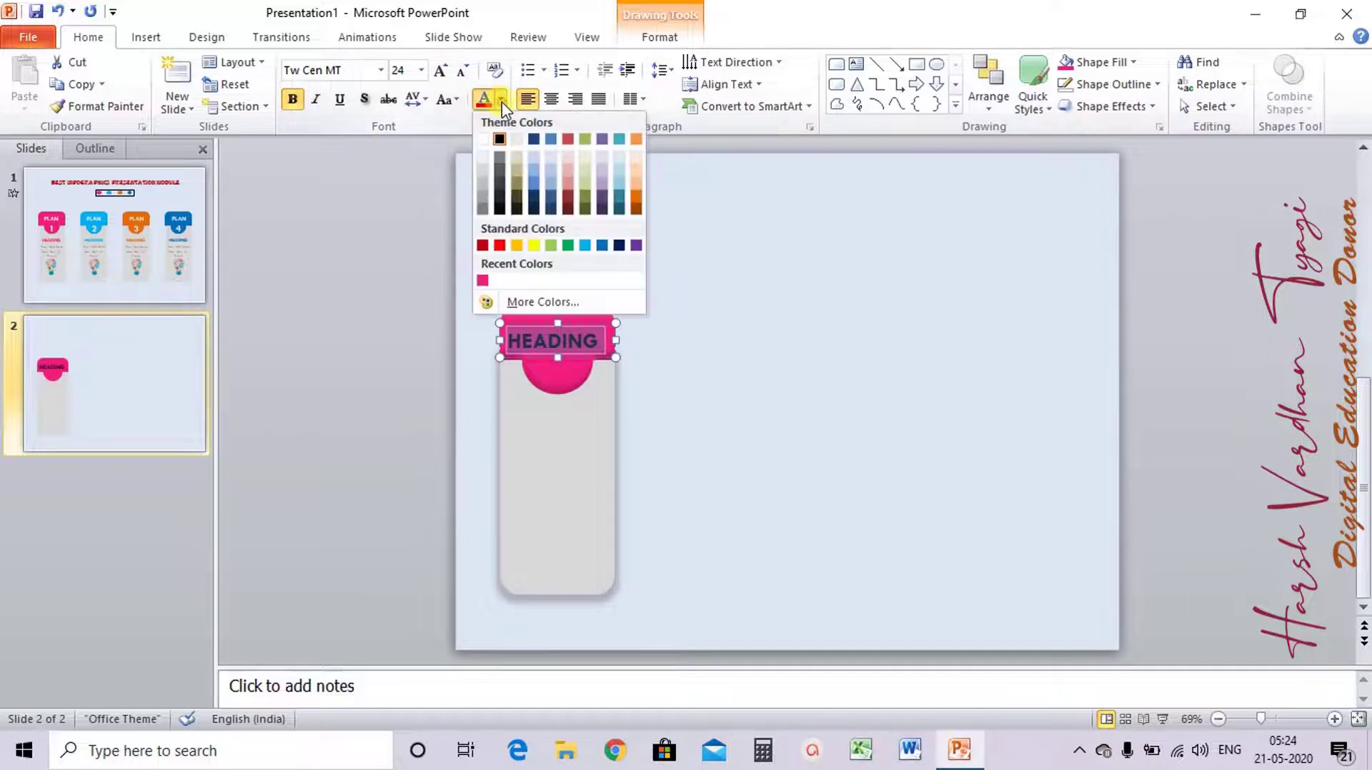
click(484, 159)
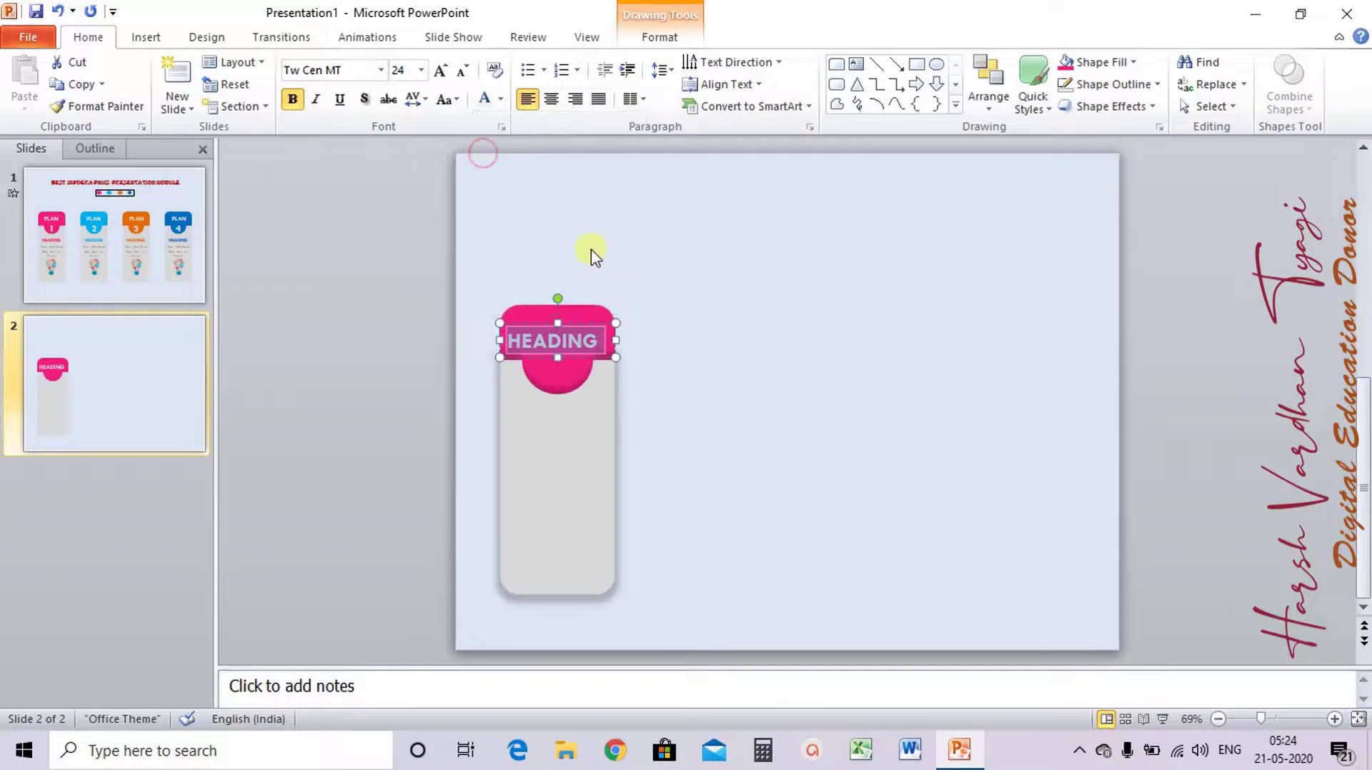
click(550, 100)
Narrow the HEADING box slightly and nudge it into place on the header
double_click(606, 340)
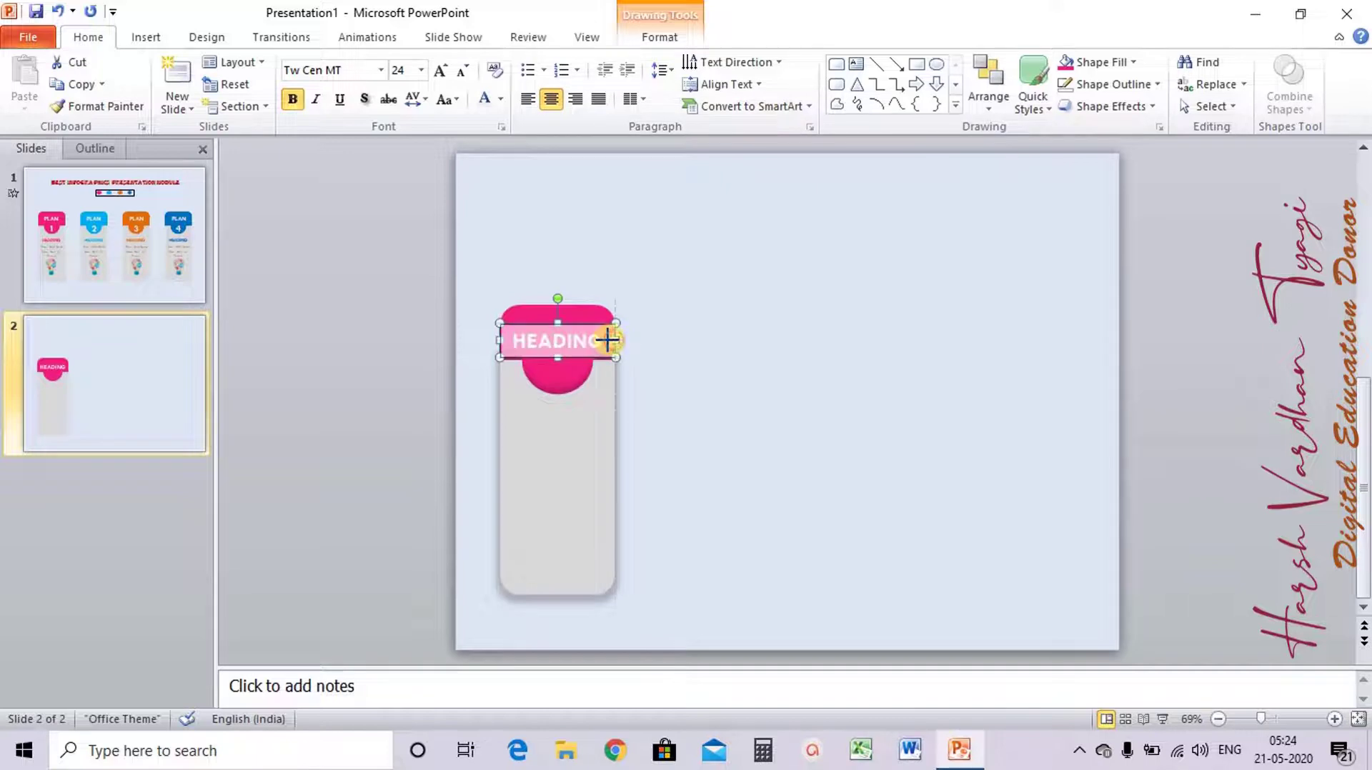
mouse_move(606, 340)
mouse_down()
mouse_move(593, 341)
mouse_move(606, 353)
mouse_up()
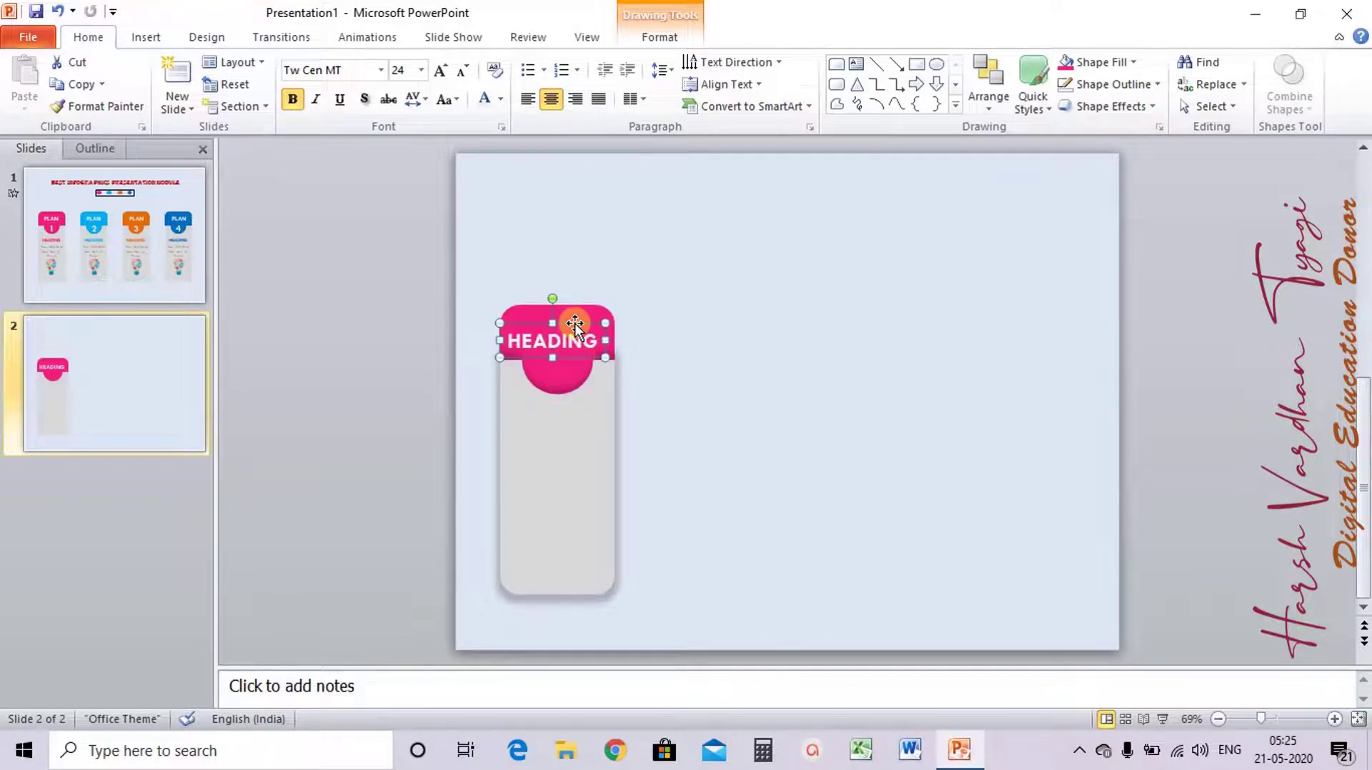
key(Right)
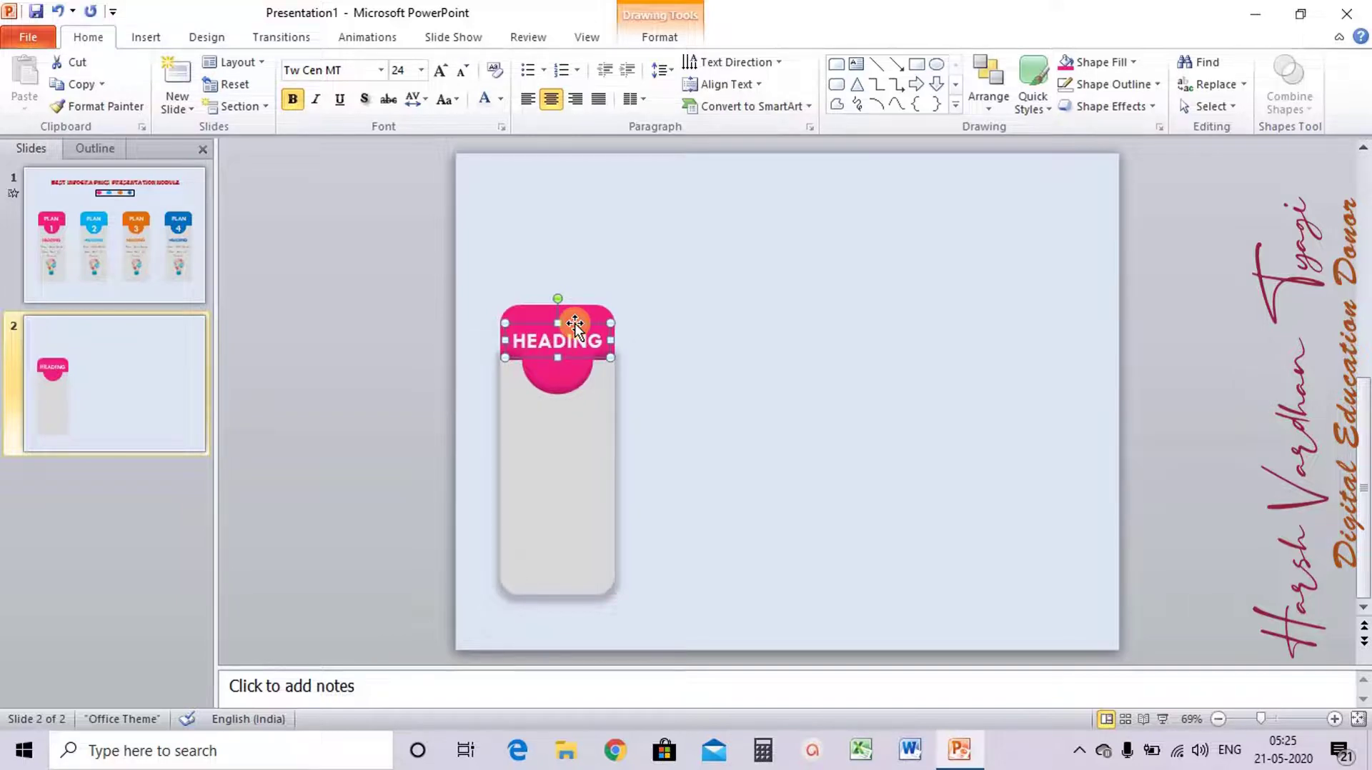
key(Up)
key(Up)
key(Down)
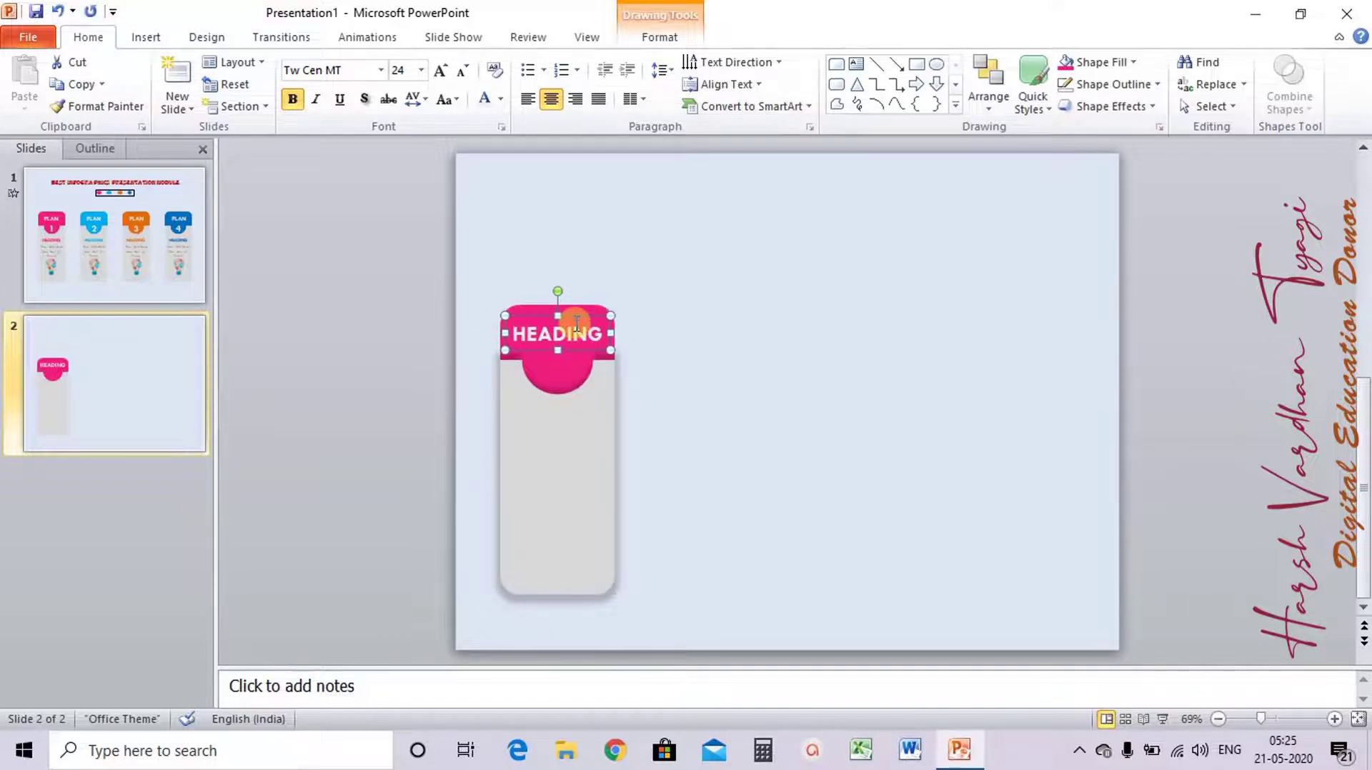
Remove the outline from the HEADING text box
click(1157, 84)
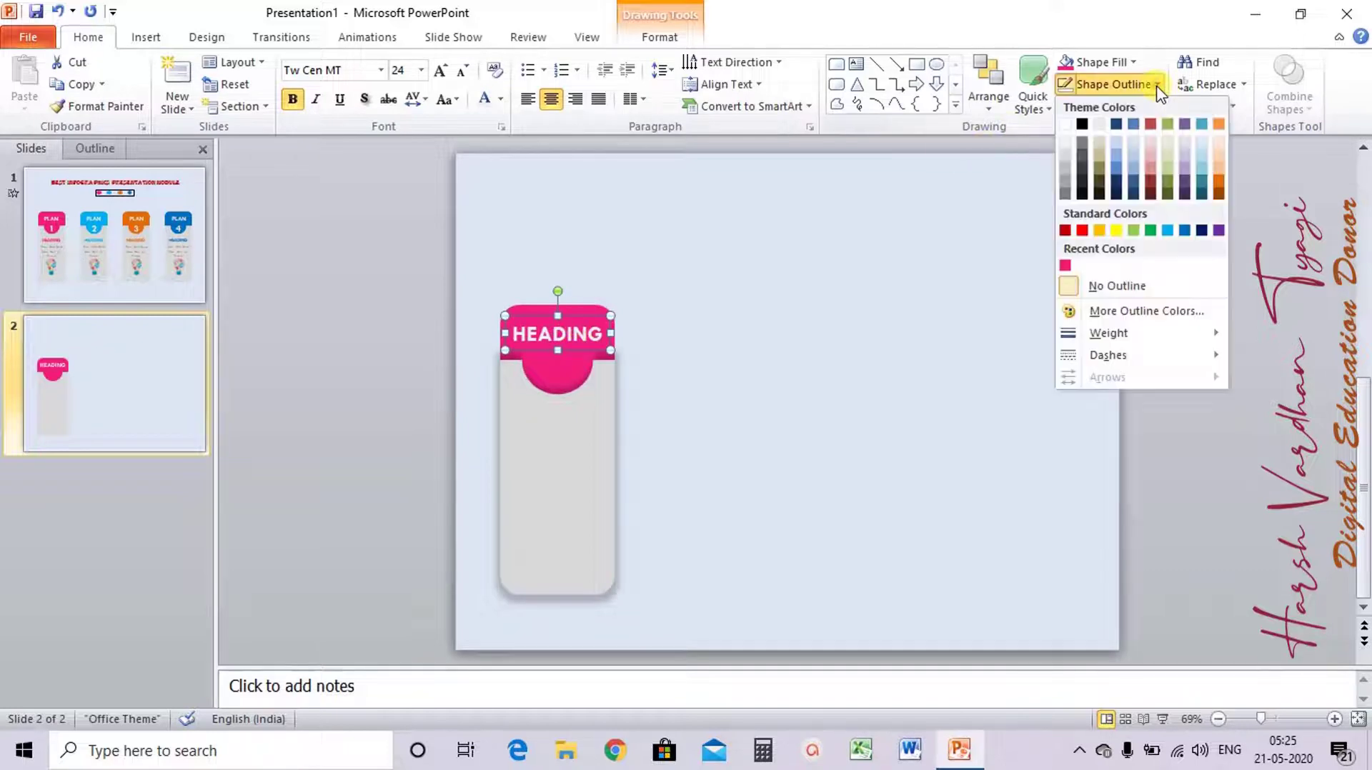
click(1094, 288)
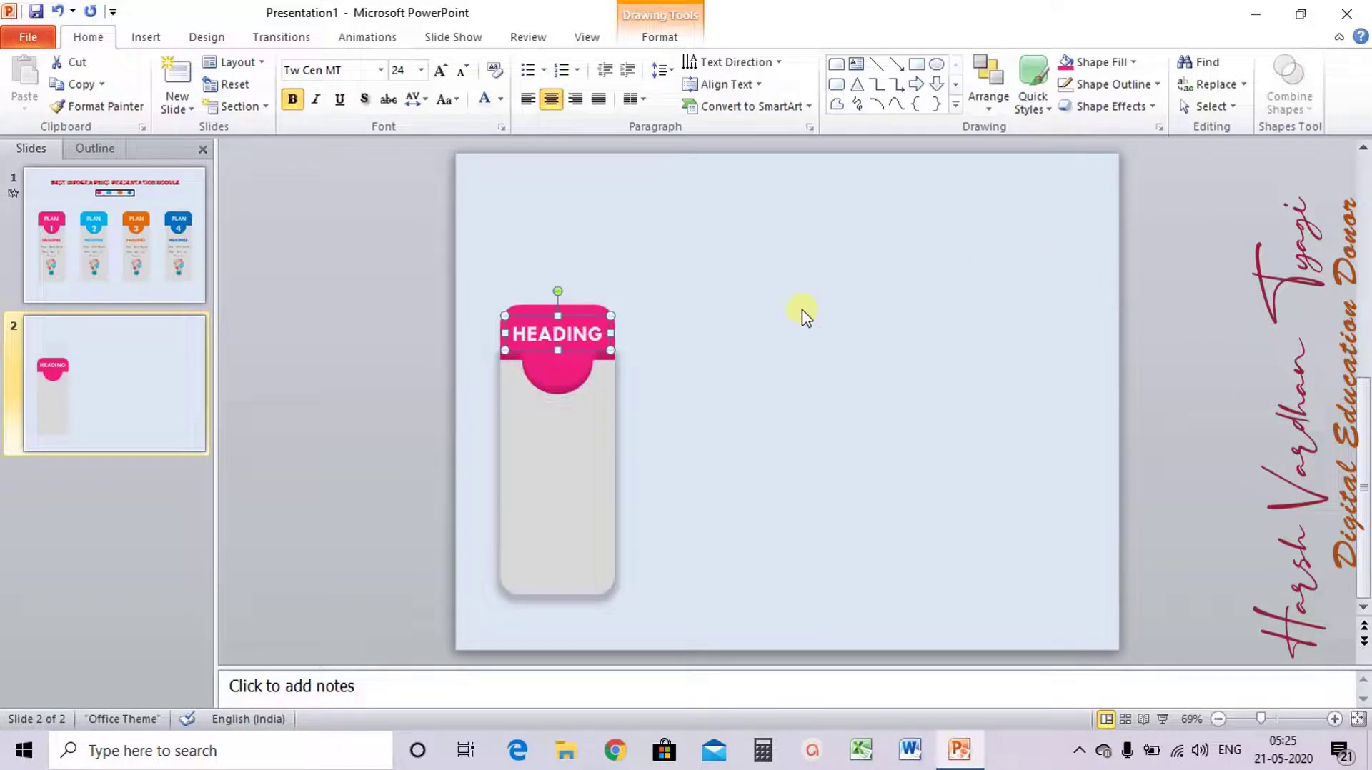
click(722, 304)
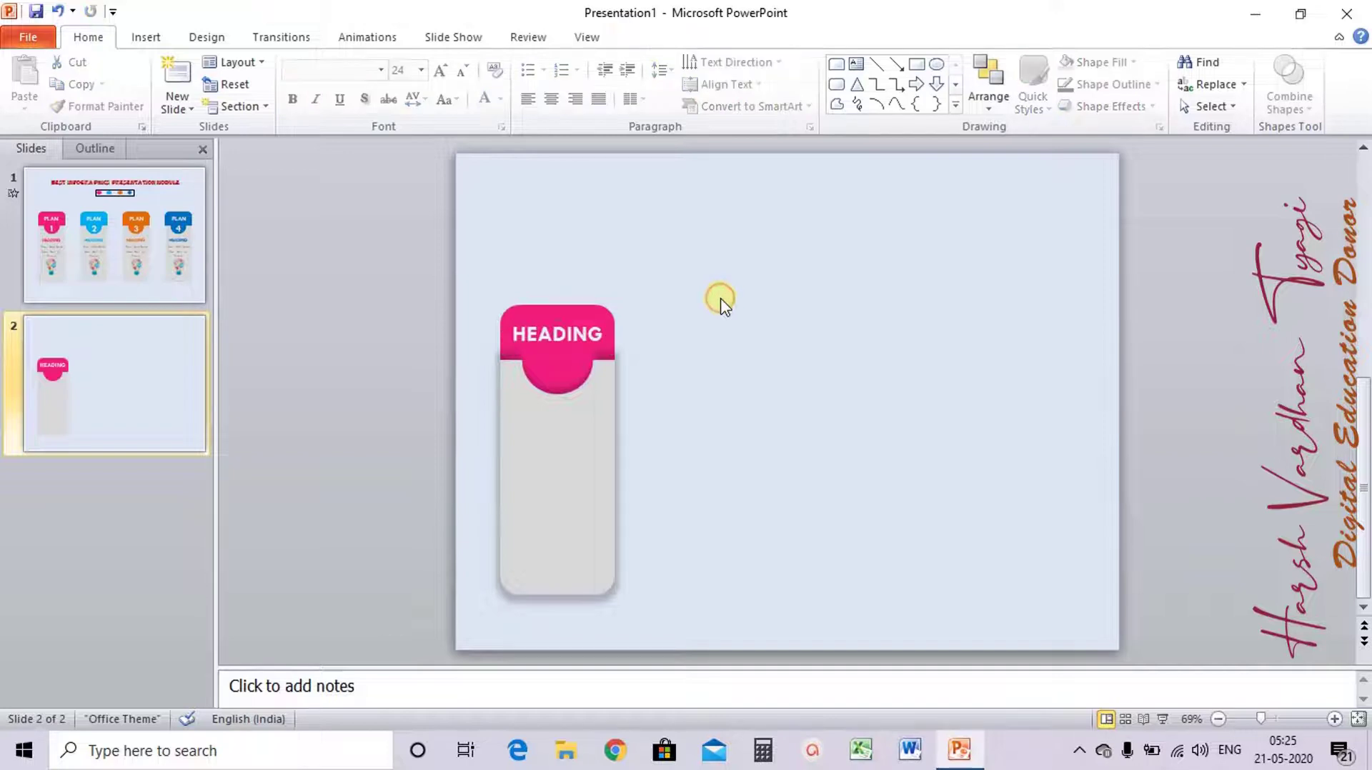
Duplicate the HEADING box just below the original and start deleting its text
click(609, 309)
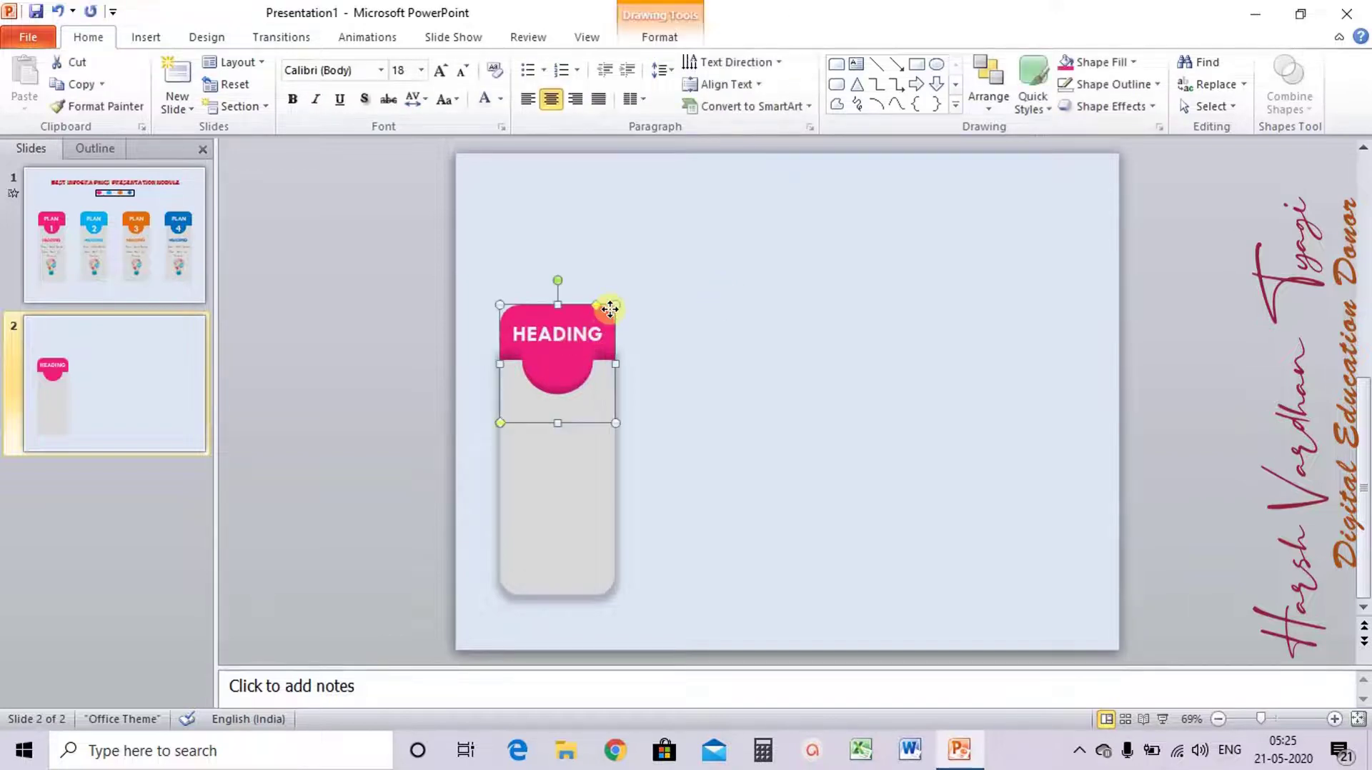
click(548, 335)
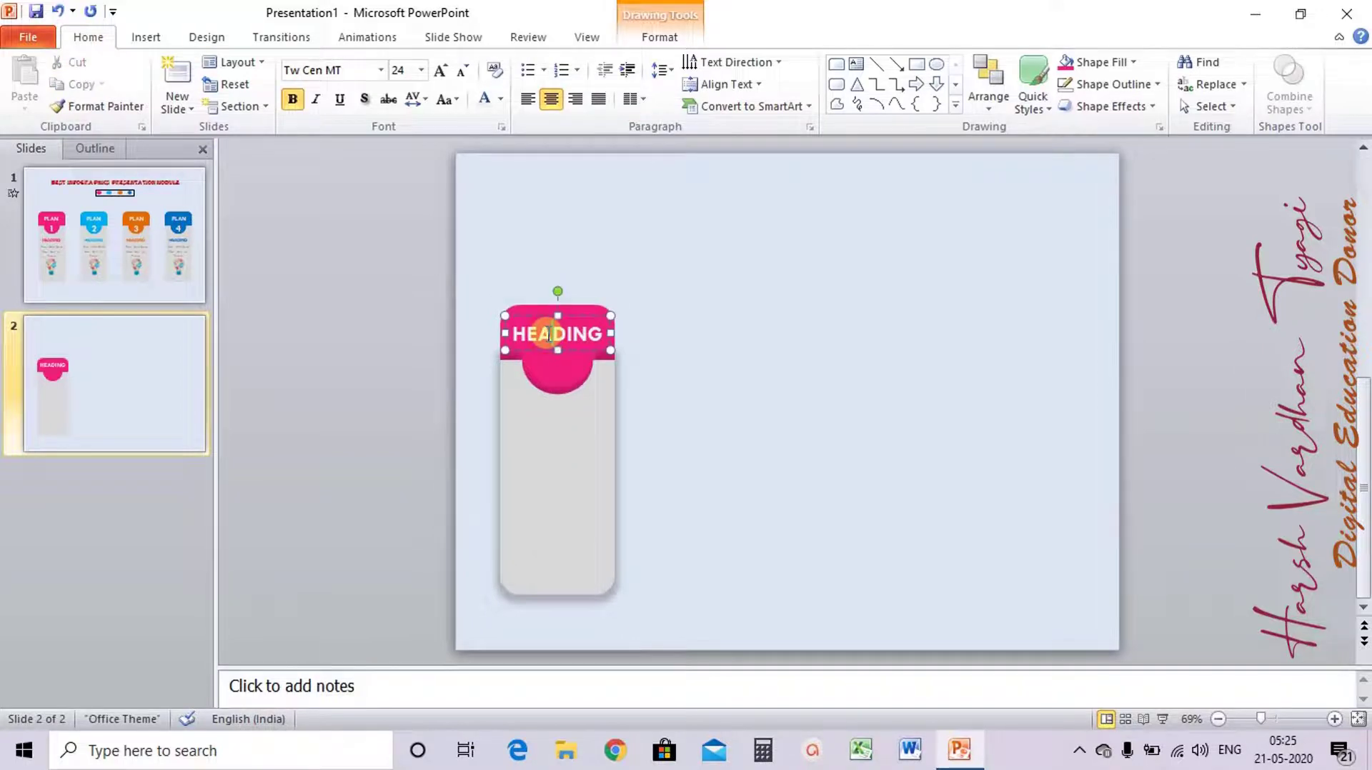
click(558, 346)
drag(540, 350, 541, 385)
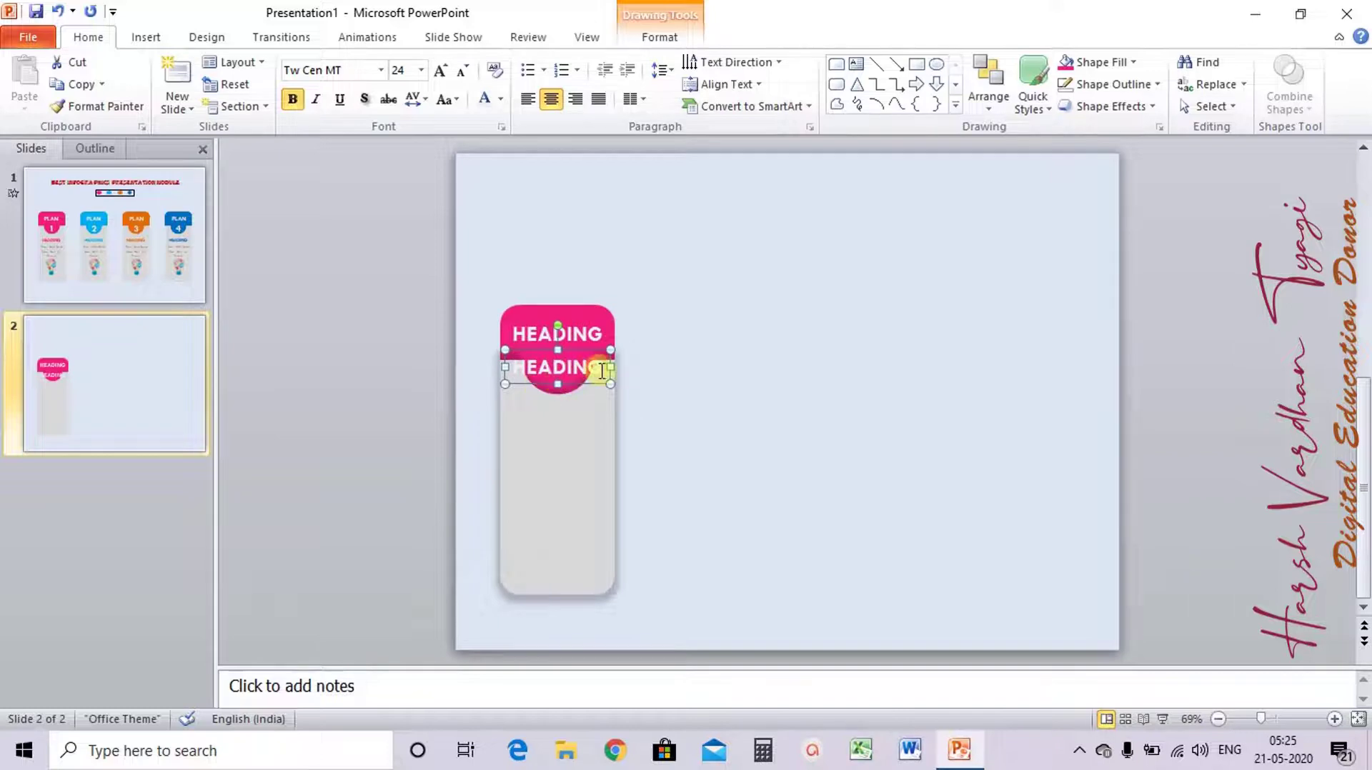
key(BackSpace)
key(BackSpace)
Enlarge the copied box's number 1 to 36 pt and delete the extra blank text
key(BackSpace)
key(BackSpace)
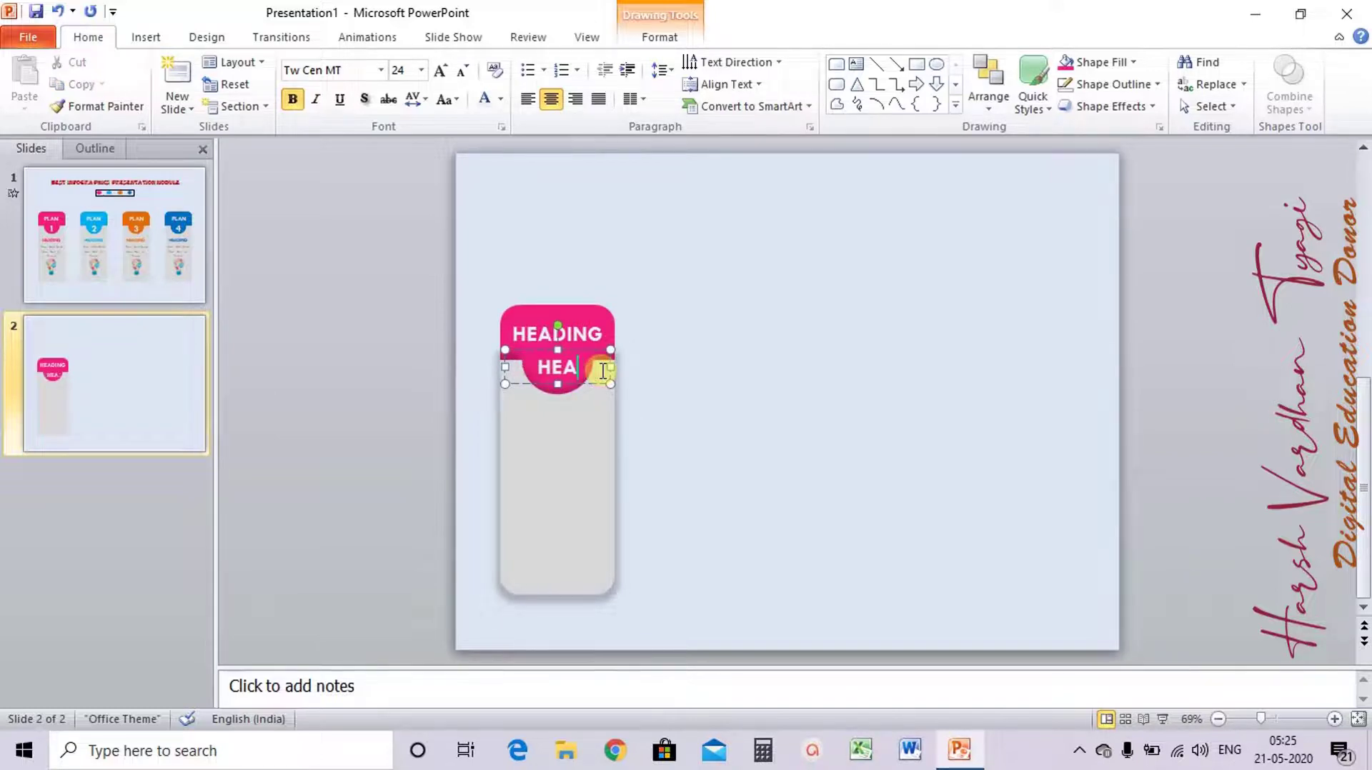
key(BackSpace)
key(BackSpace)
key(BackSpace)
text(1)
double_click(603, 371)
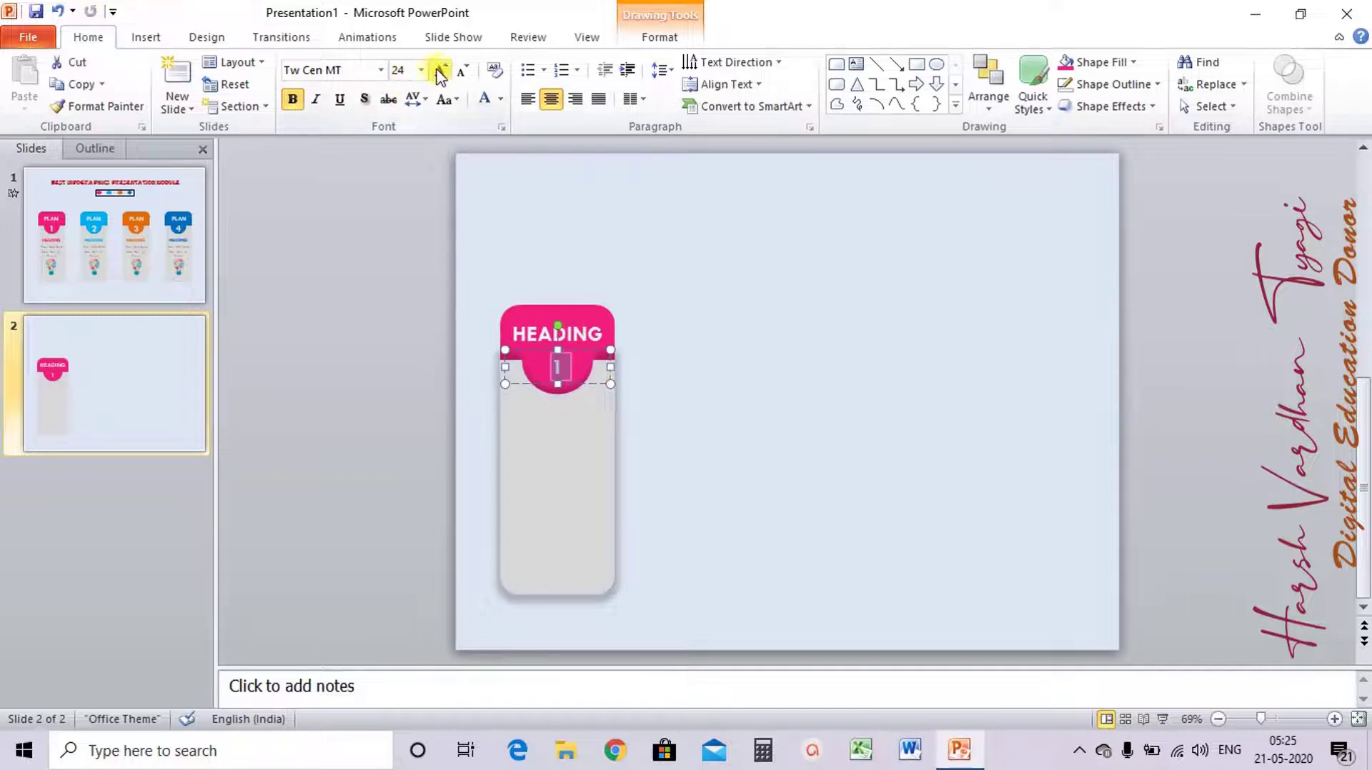
click(441, 71)
click(441, 71)
click(440, 71)
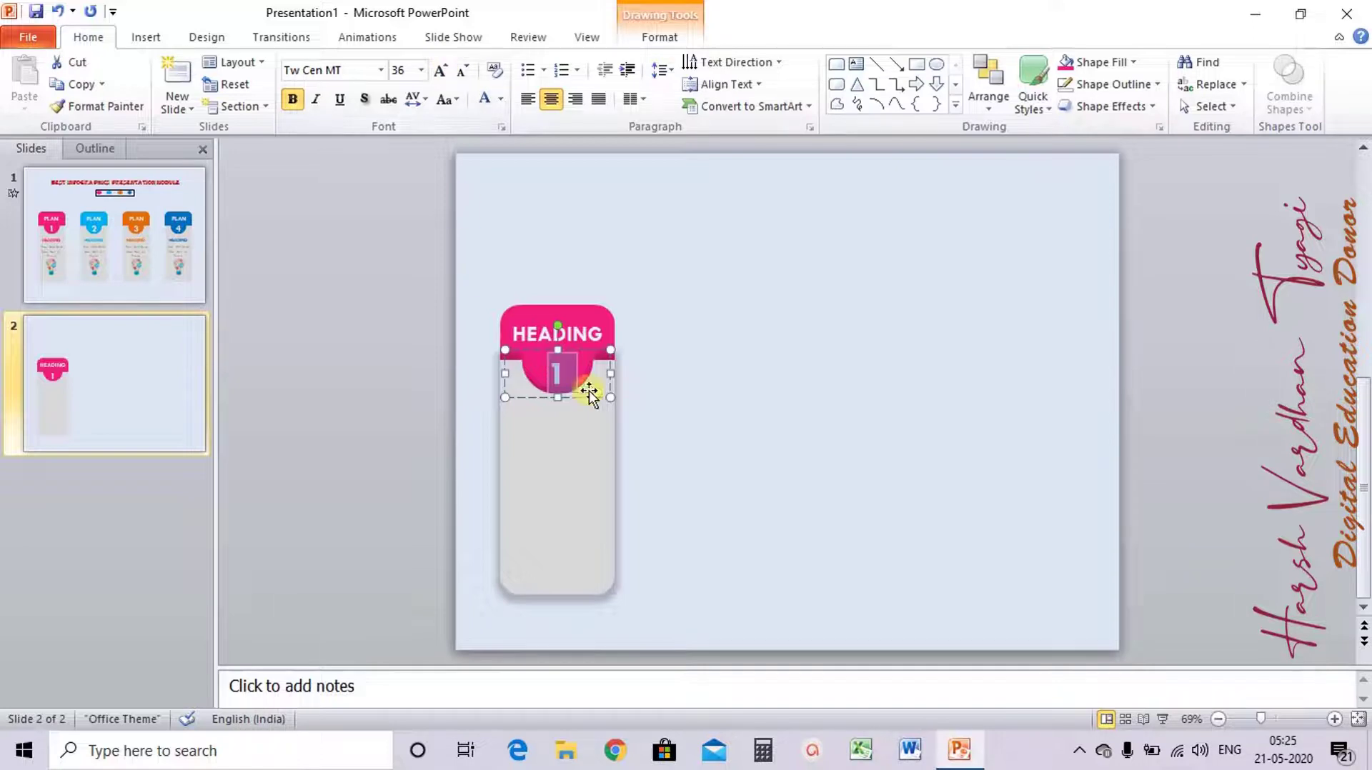
click(606, 375)
drag(607, 375, 534, 377)
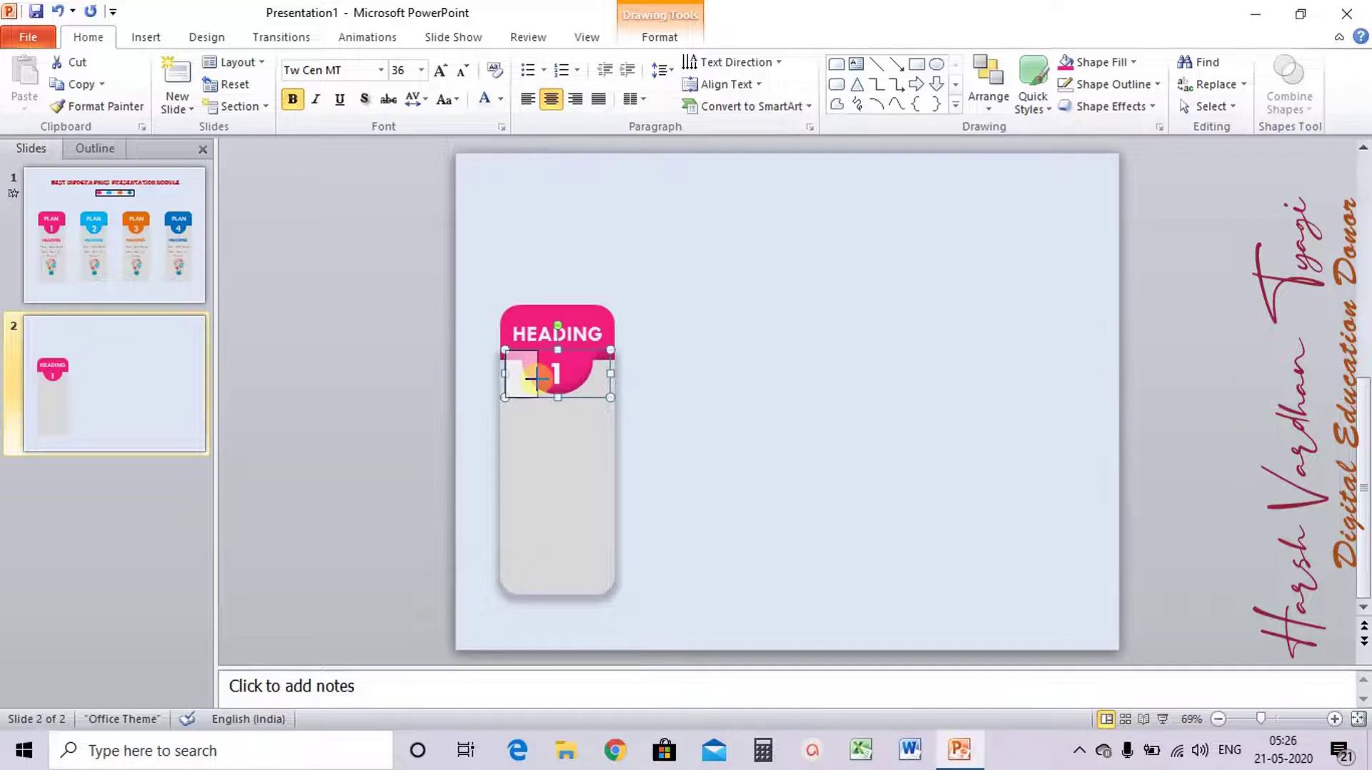
key(BackSpace)
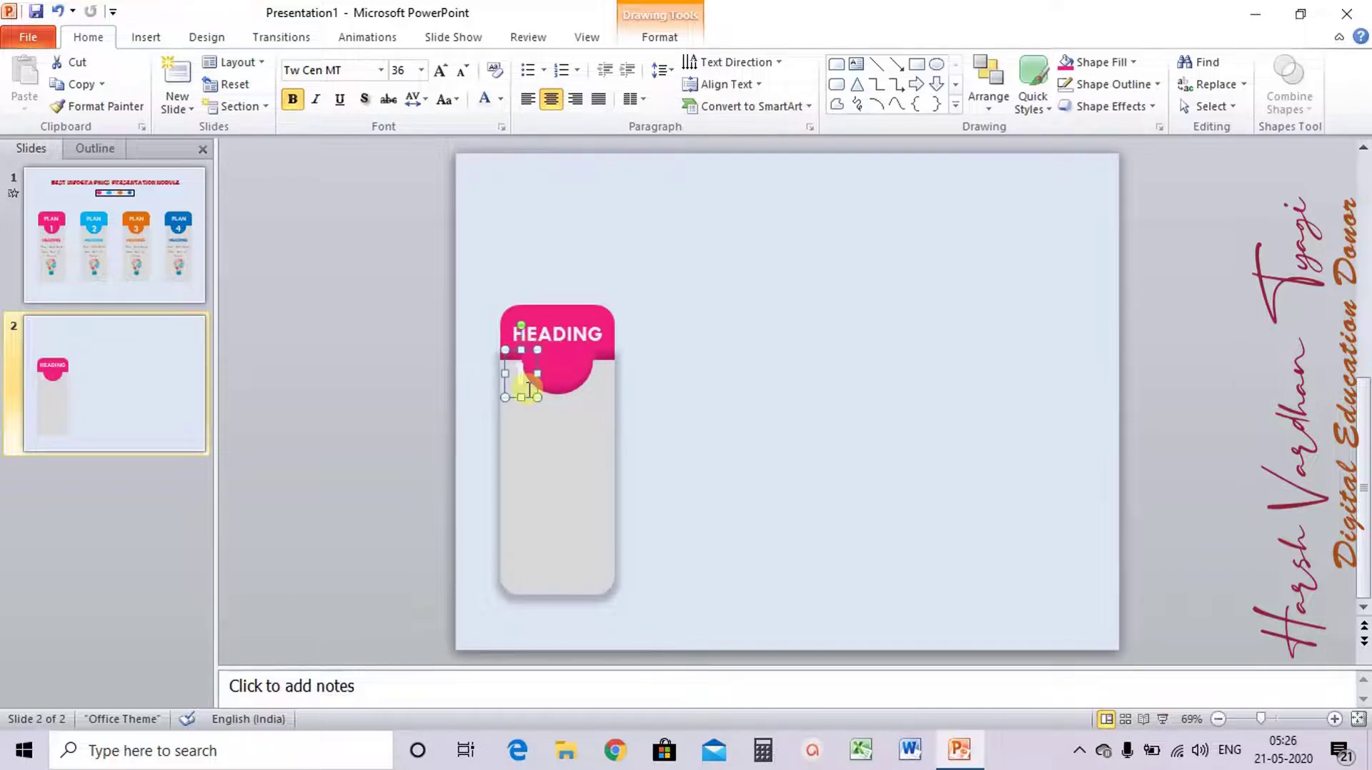
Move the number 1 box to centre it in the pink circle under HEADING
click(529, 352)
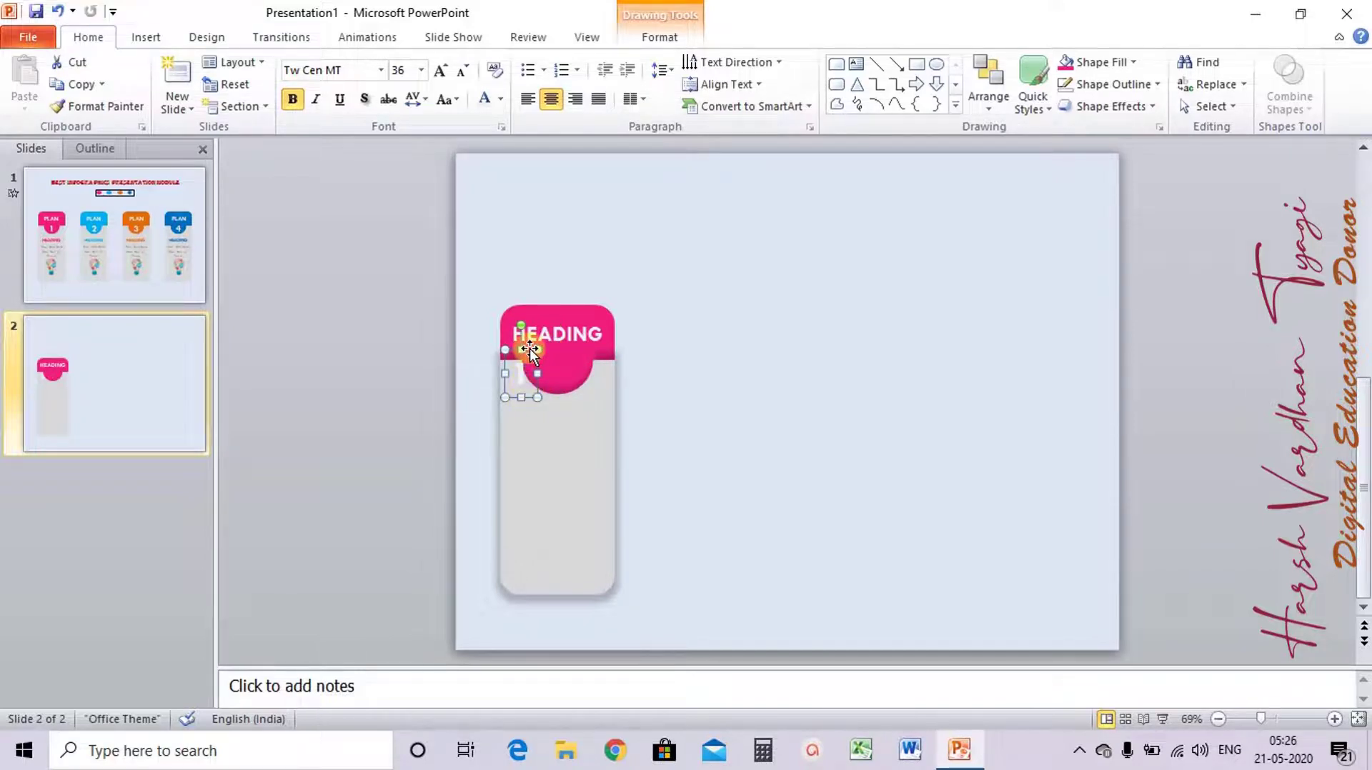
drag(529, 350, 566, 347)
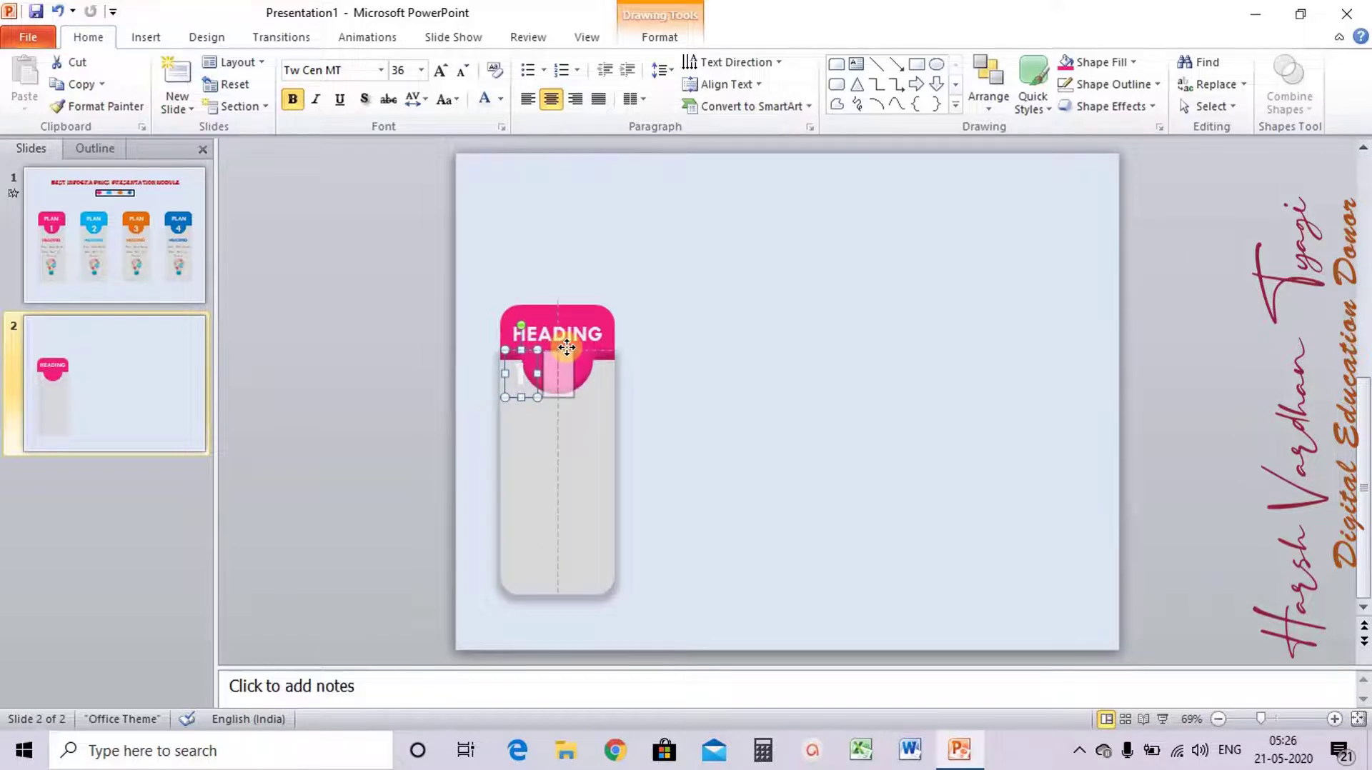
drag(567, 347, 567, 348)
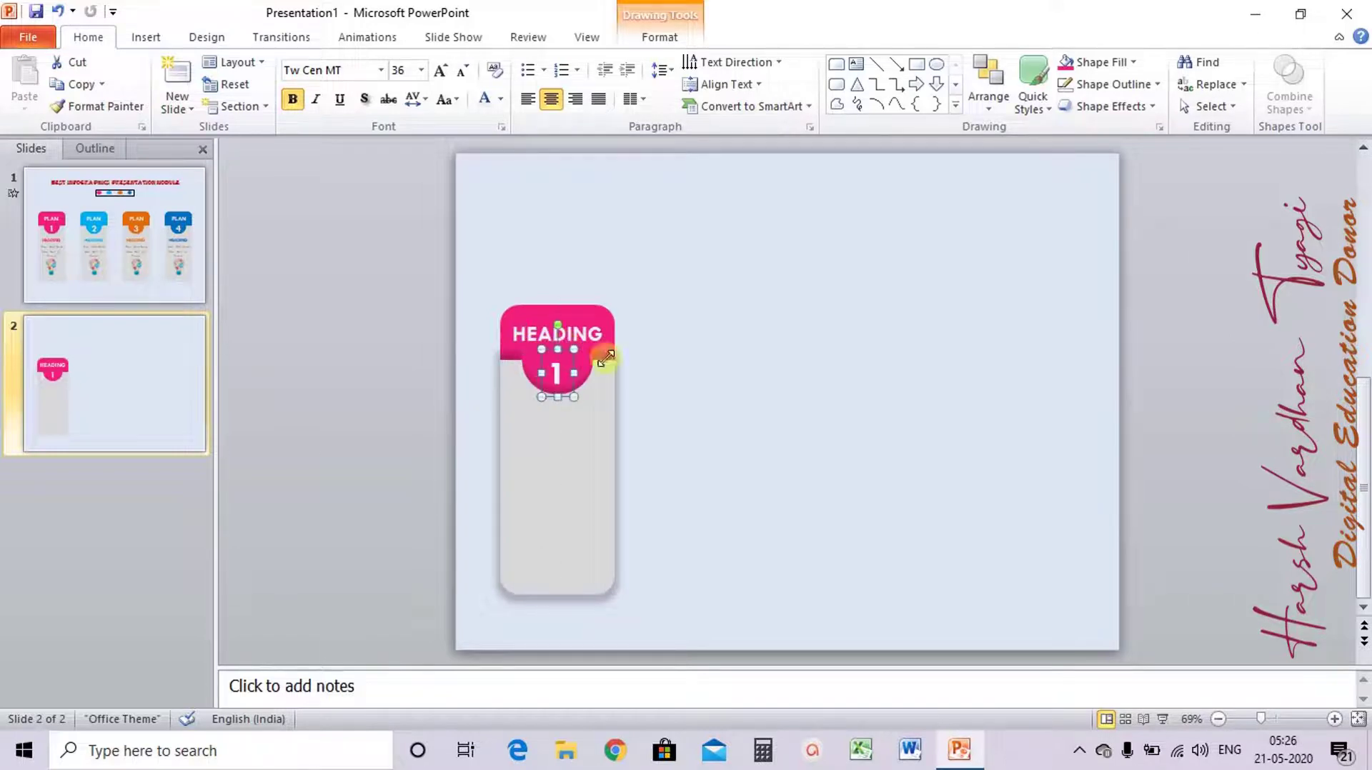
click(646, 376)
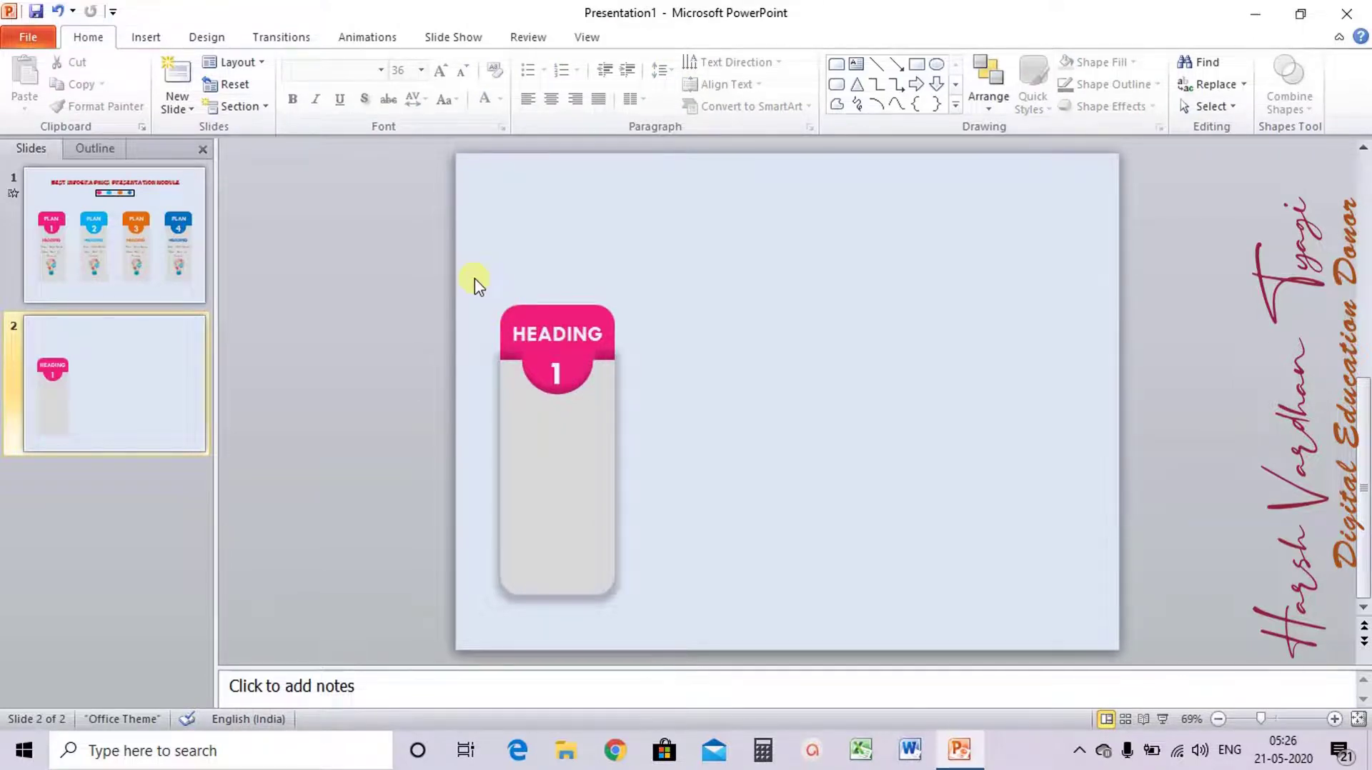
Group the pink heading, circle and number 1 into one object
drag(473, 278, 643, 430)
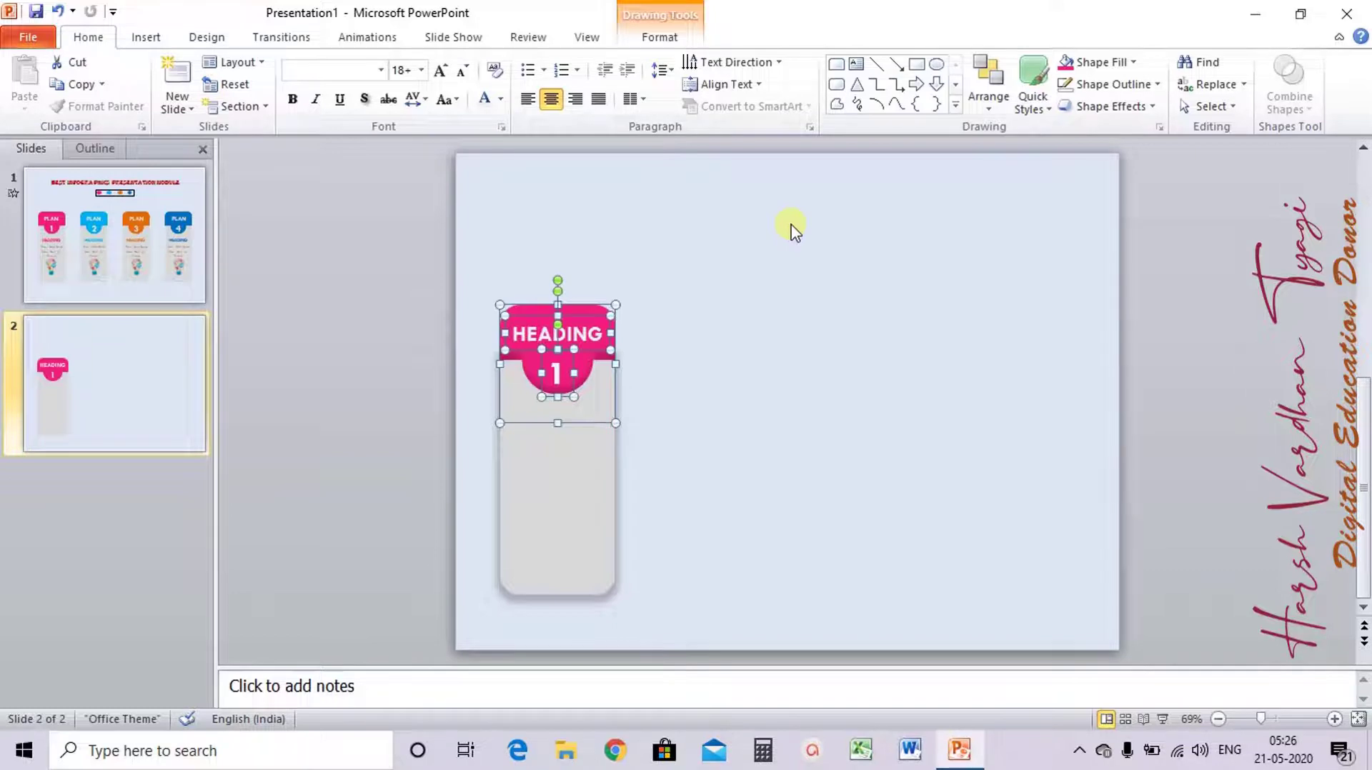
click(663, 39)
click(1242, 86)
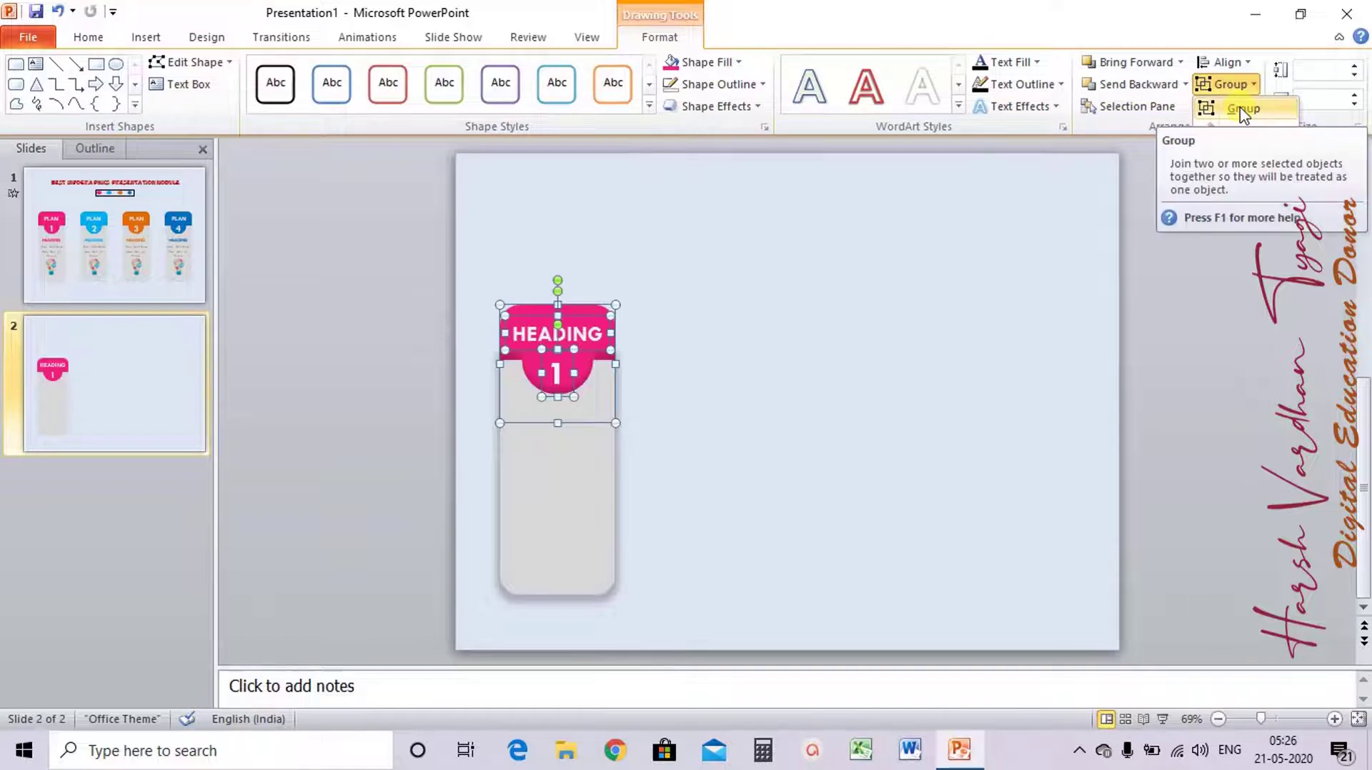
click(1244, 111)
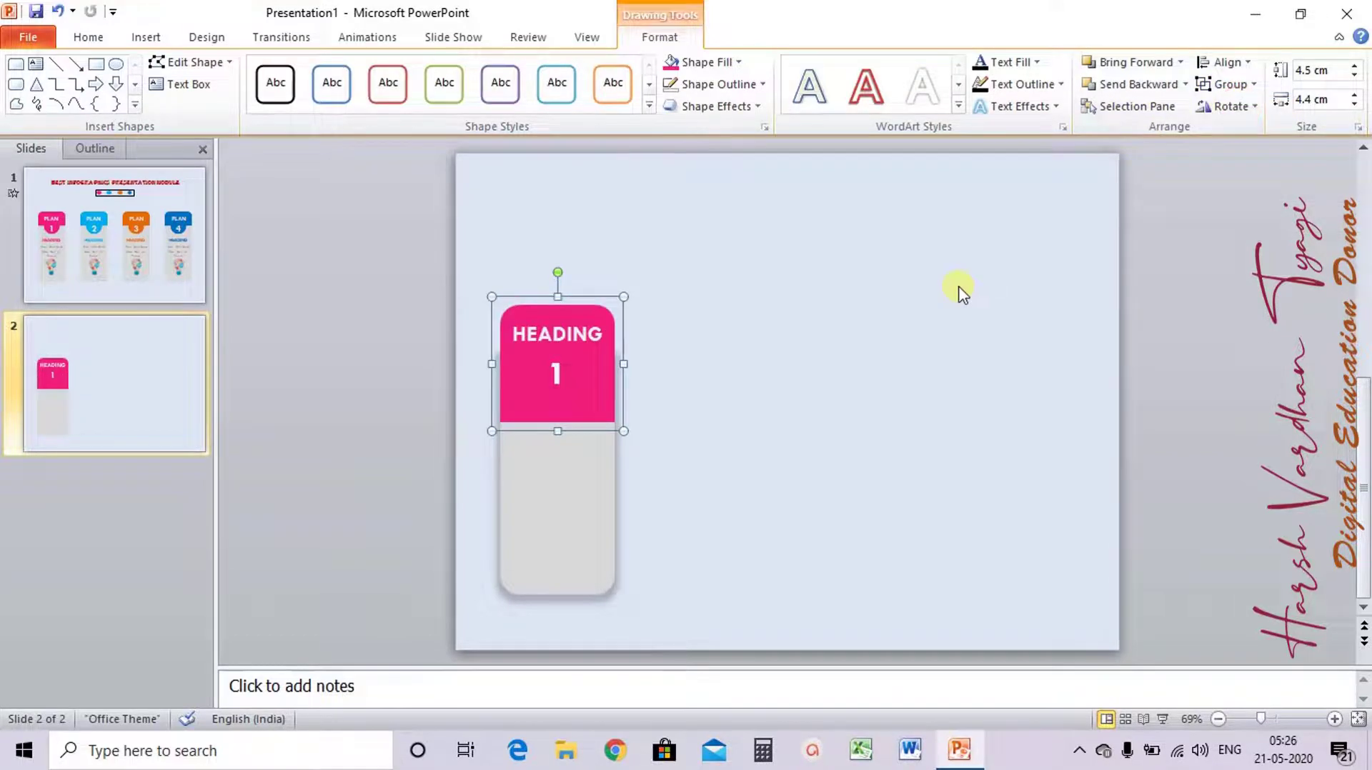
Send the grouped heading behind the grey card
click(577, 393)
right_click(577, 391)
mouse_move(672, 545)
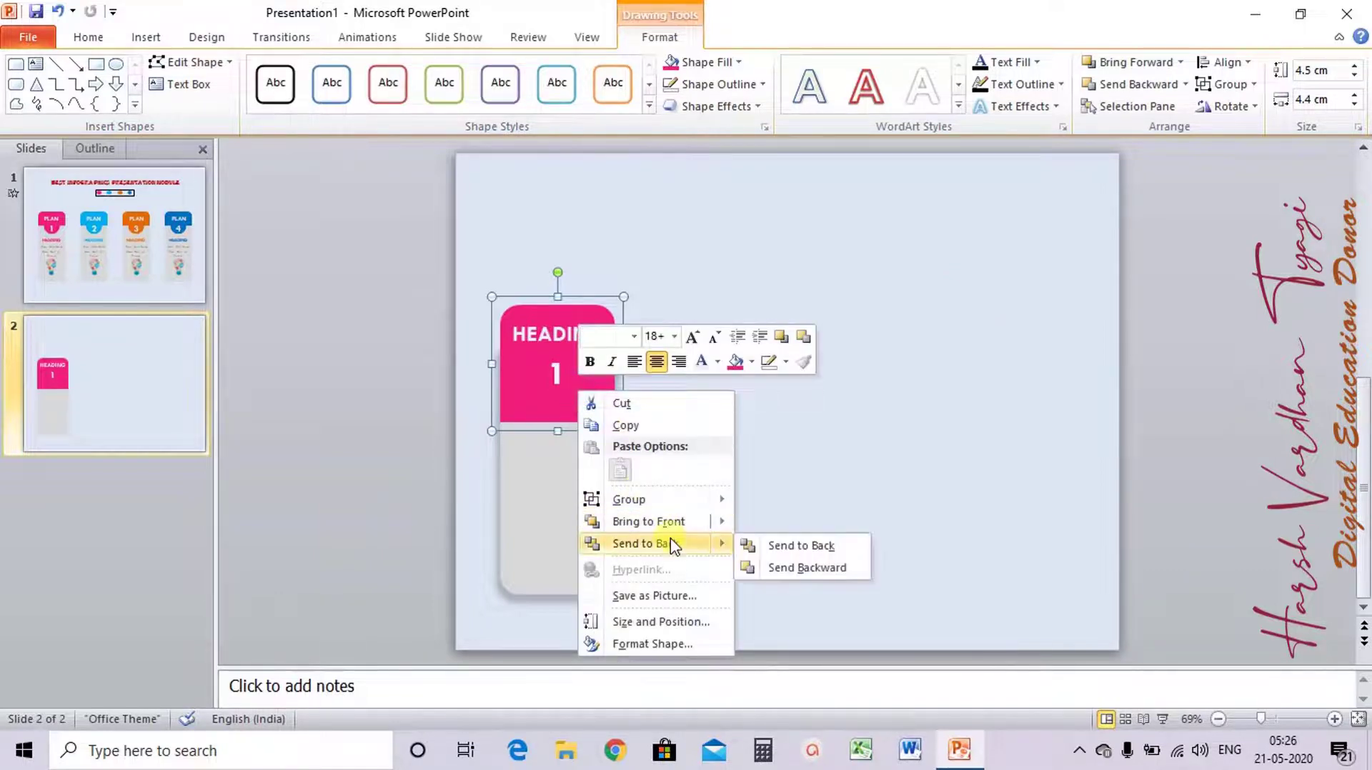
click(762, 548)
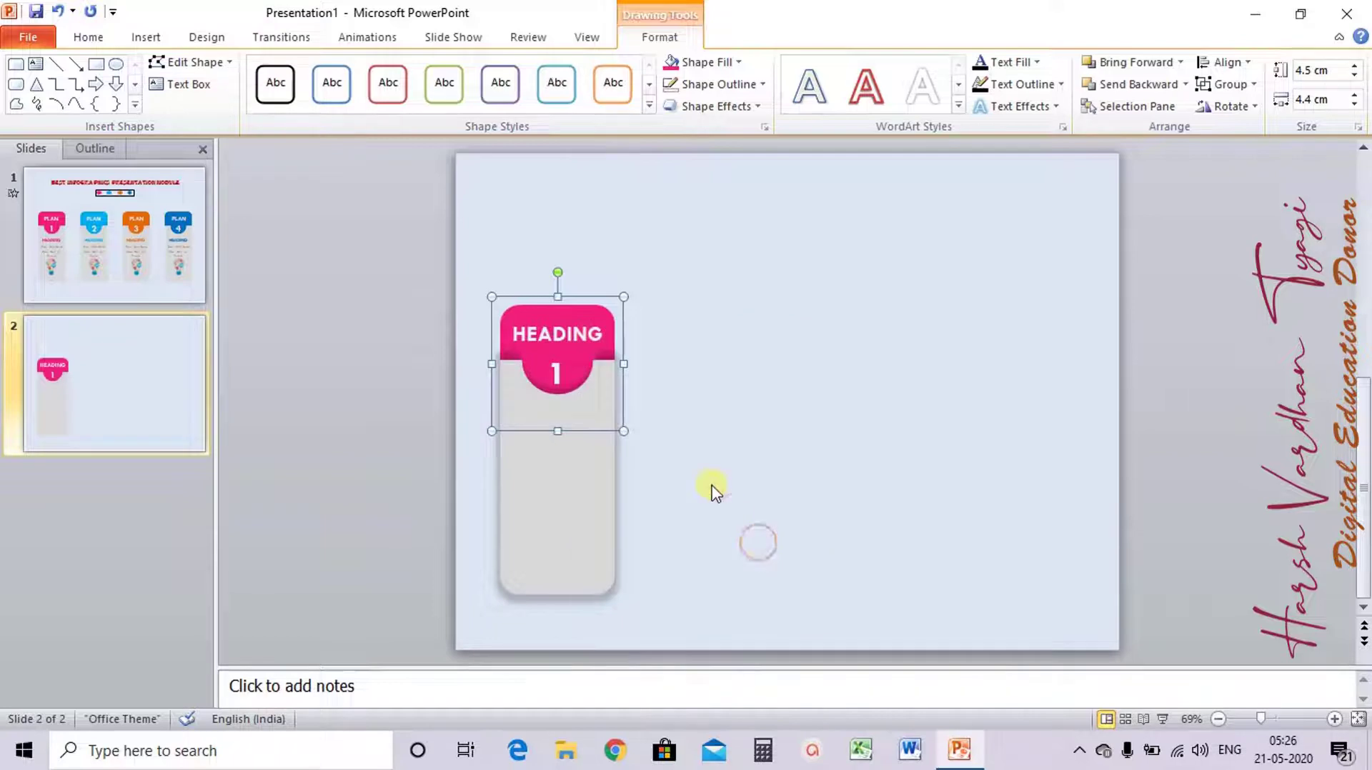
click(697, 440)
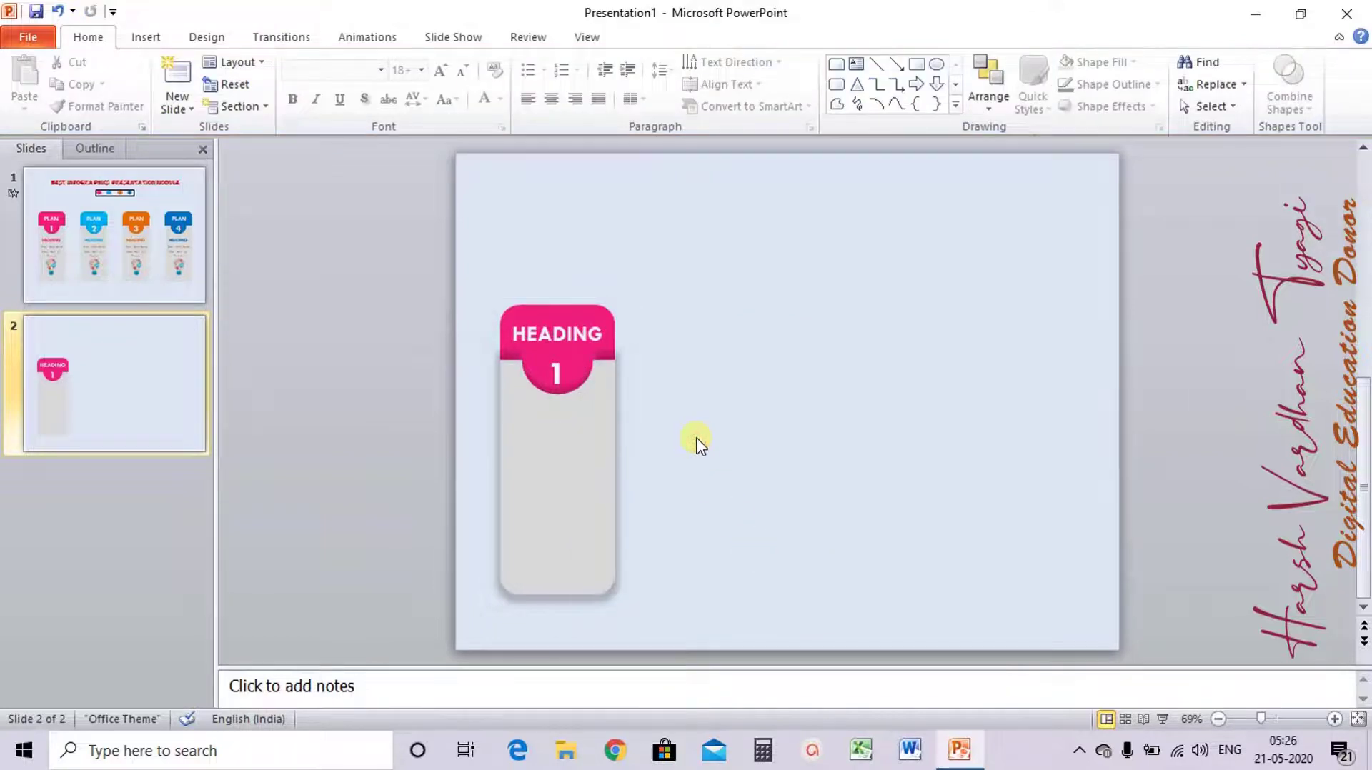
Draw a text box below the number badge and type PLAN
click(857, 66)
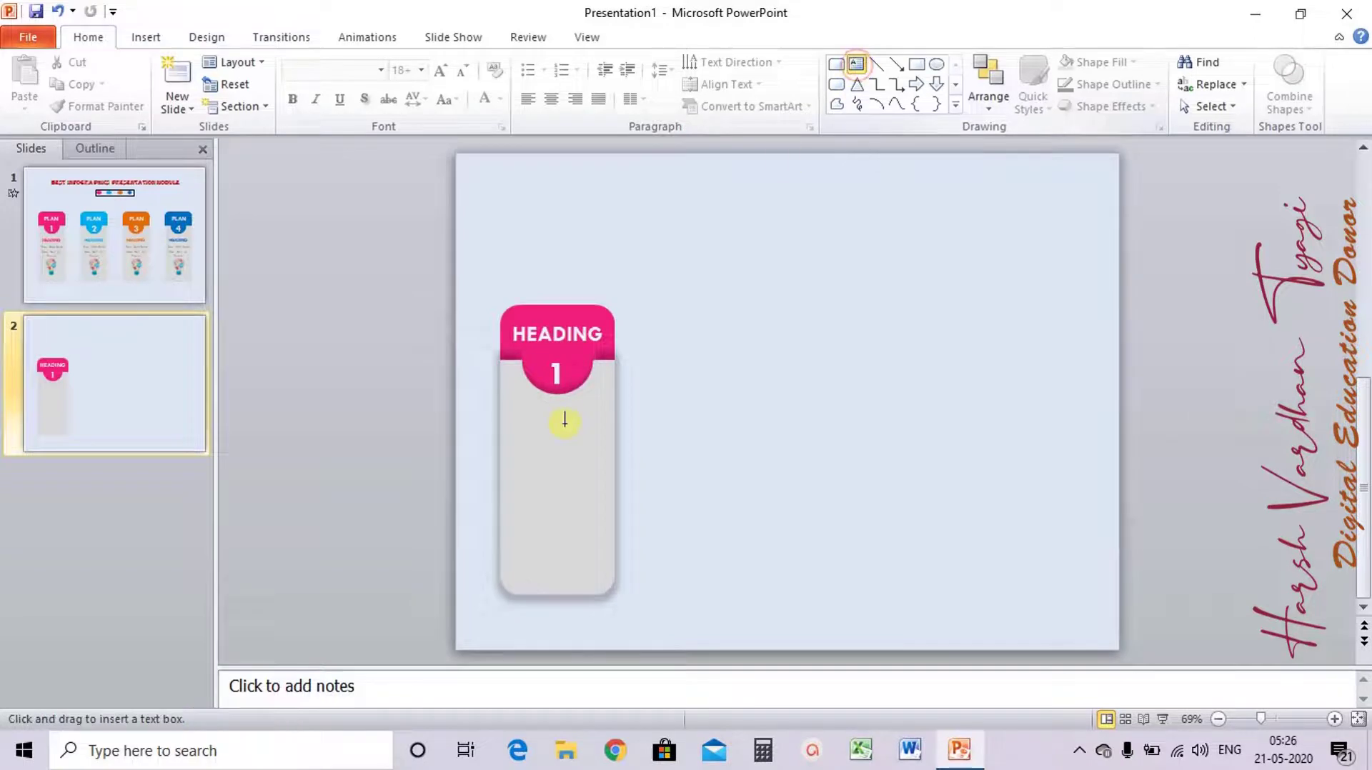
drag(502, 419, 612, 458)
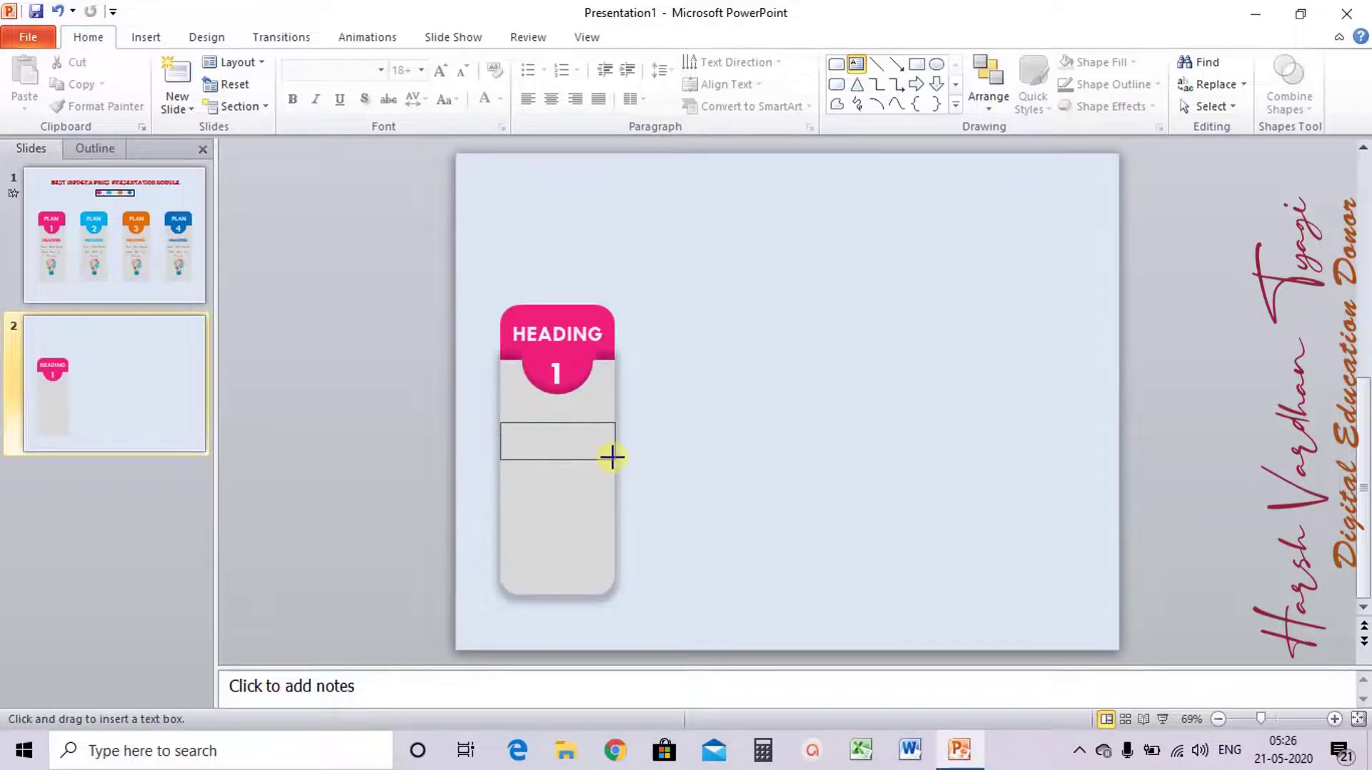
drag(612, 457, 611, 456)
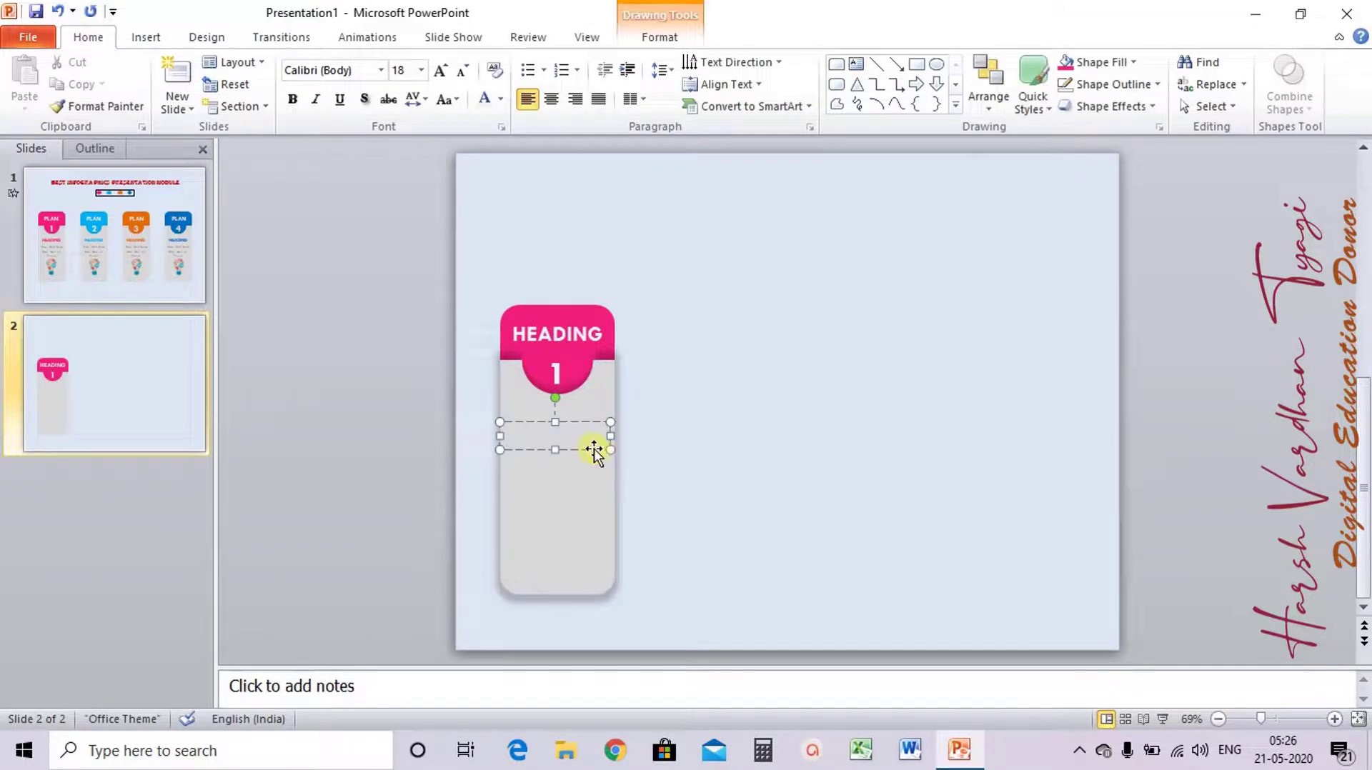
text(PLAN)
Format PLAN as Tw Cen MT, 24 pt, bold
key(shift+Home)
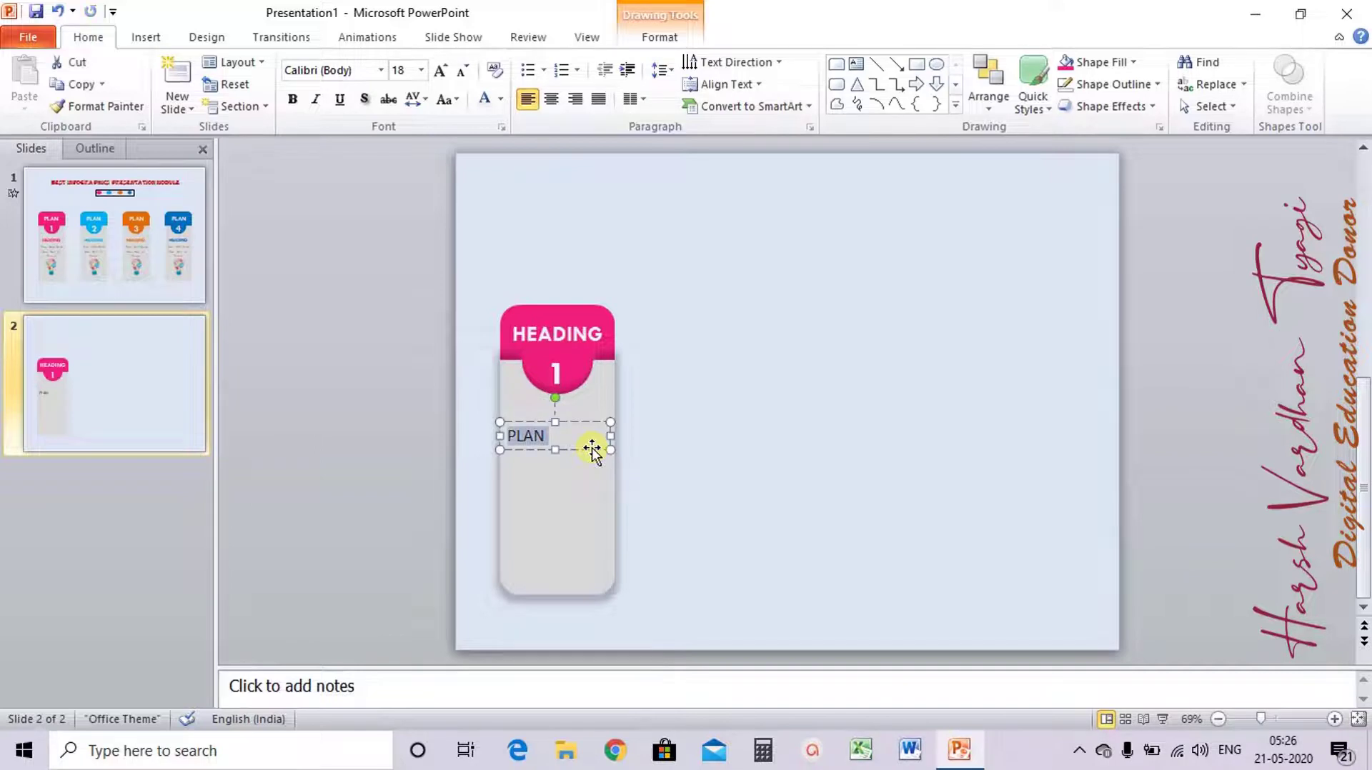
click(365, 72)
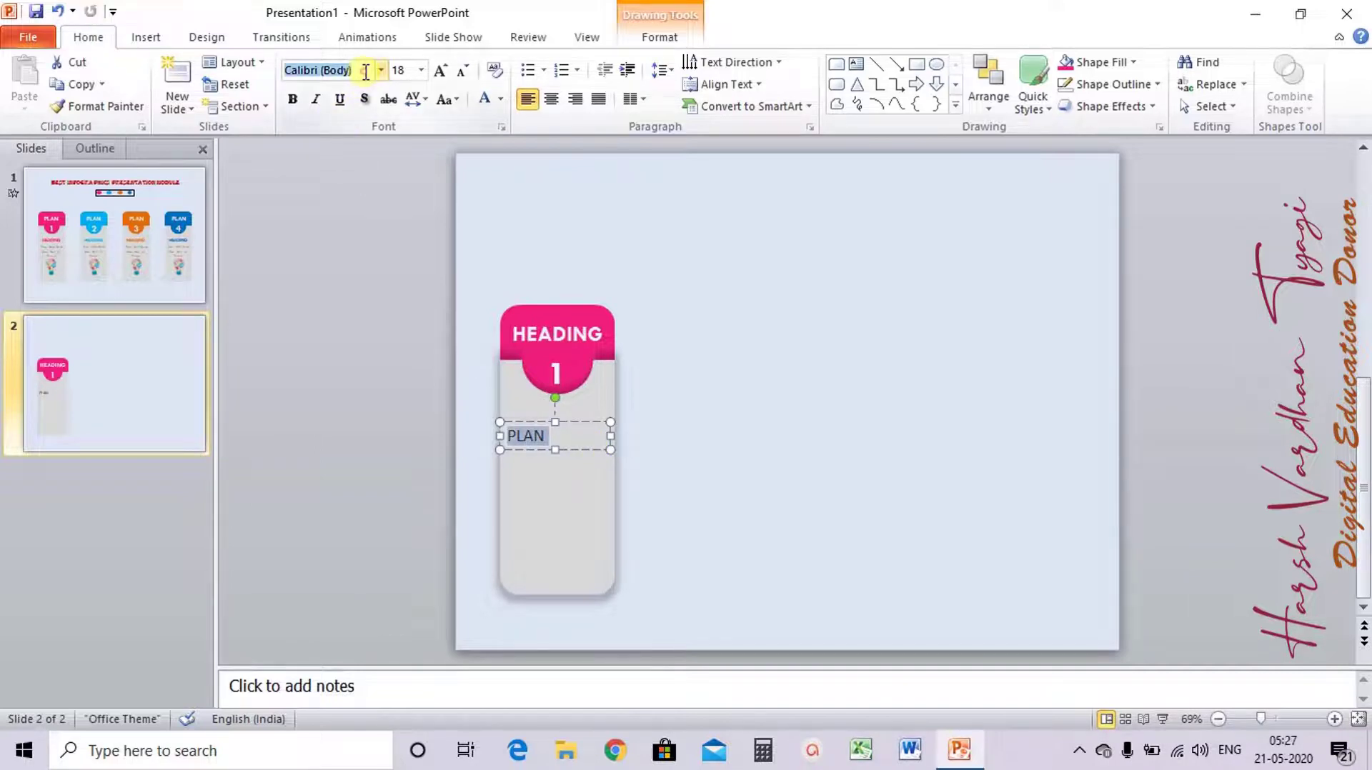
text(Tw Cen MT)
key(Return)
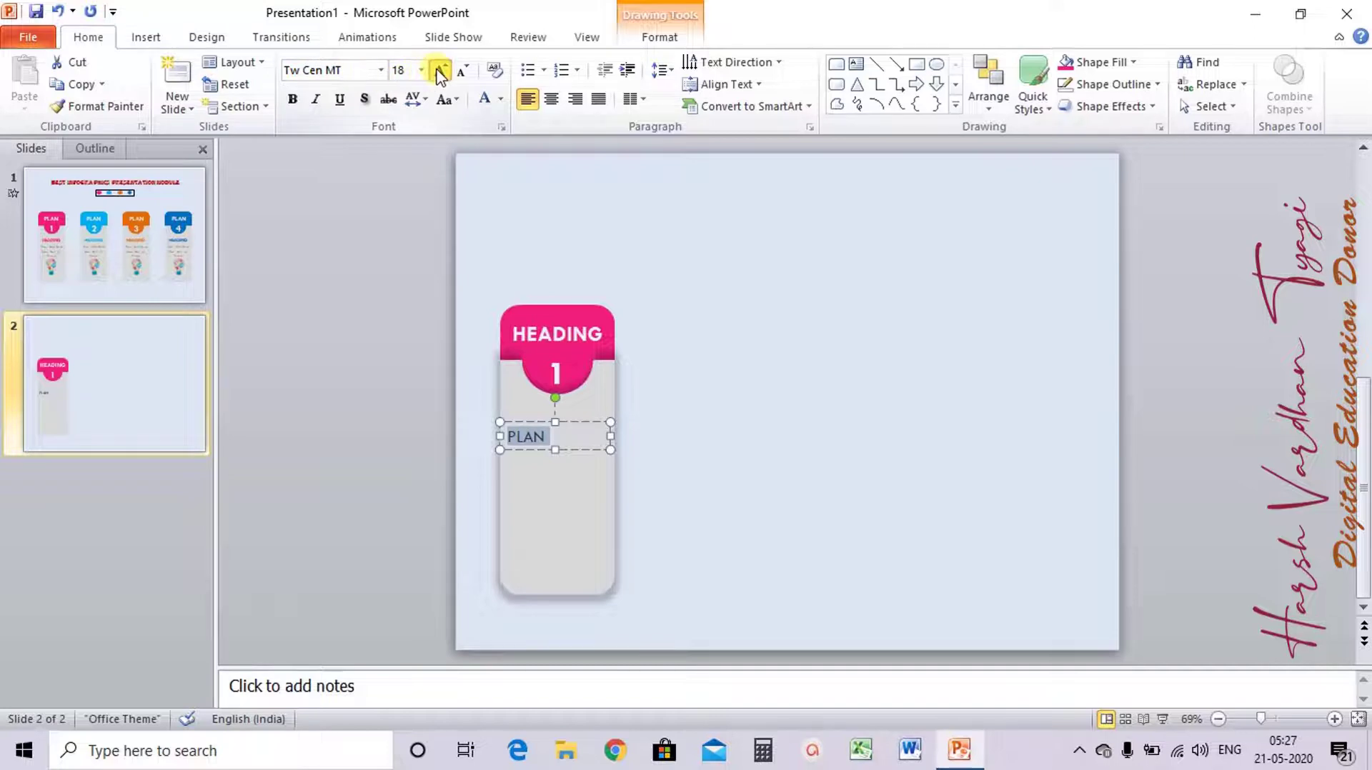
click(441, 72)
click(441, 71)
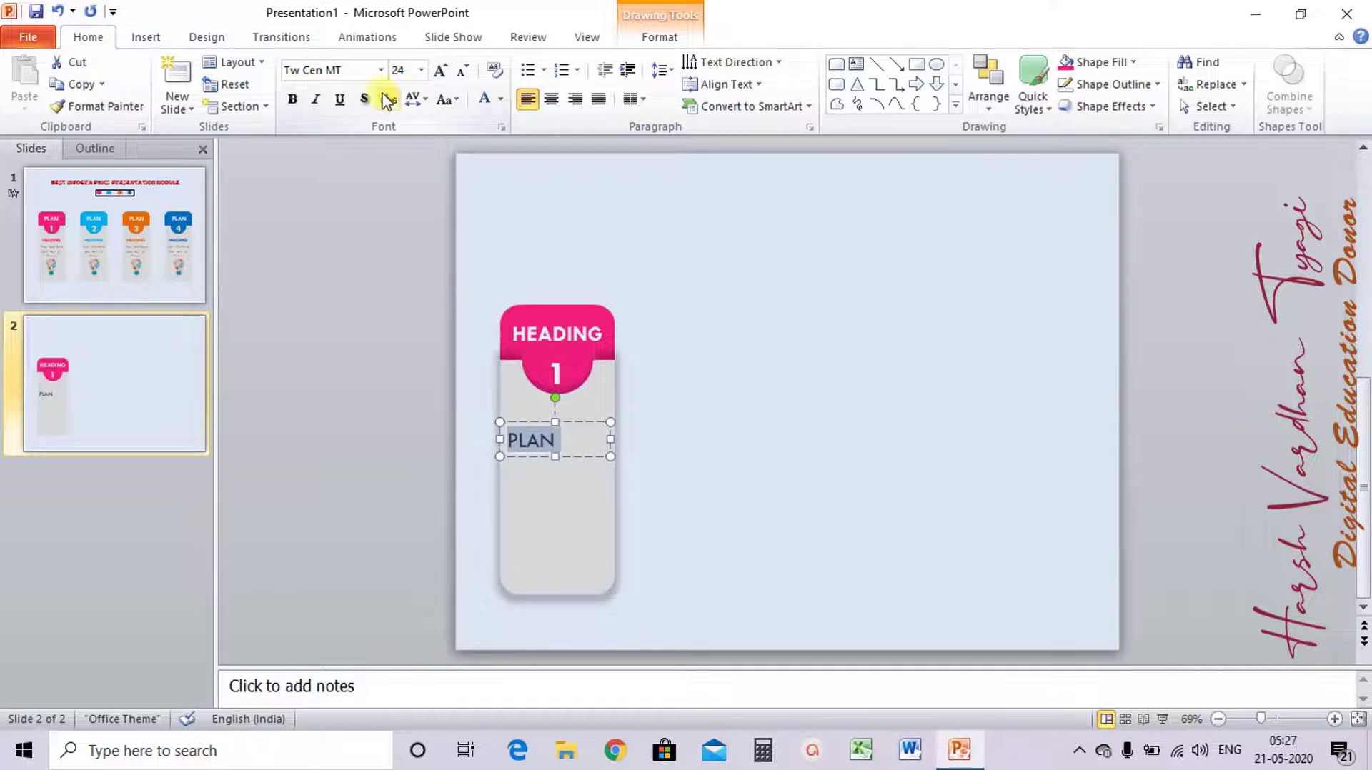
click(292, 99)
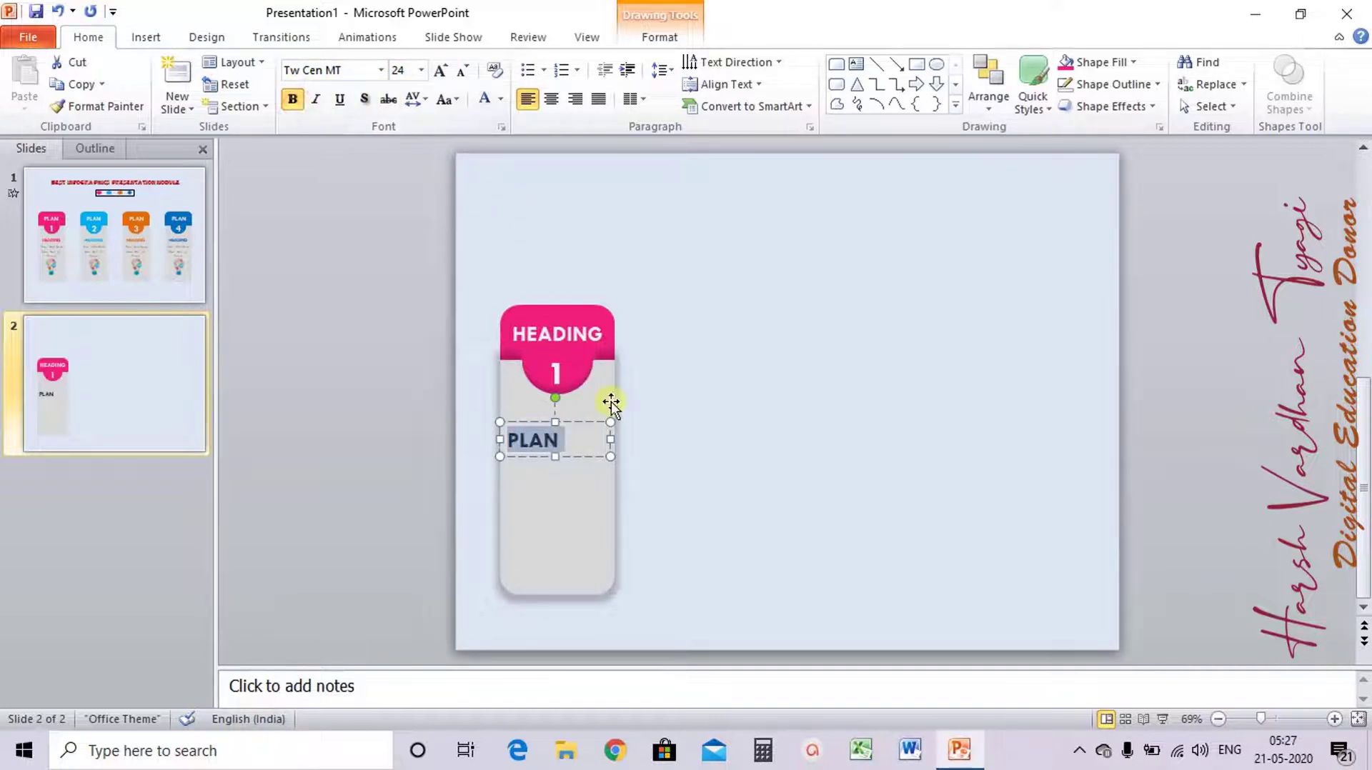
Resize the PLAN box to one line and centre it just under the badge
mouse_move(611, 439)
mouse_down()
mouse_move(574, 439)
mouse_move(567, 412)
mouse_up()
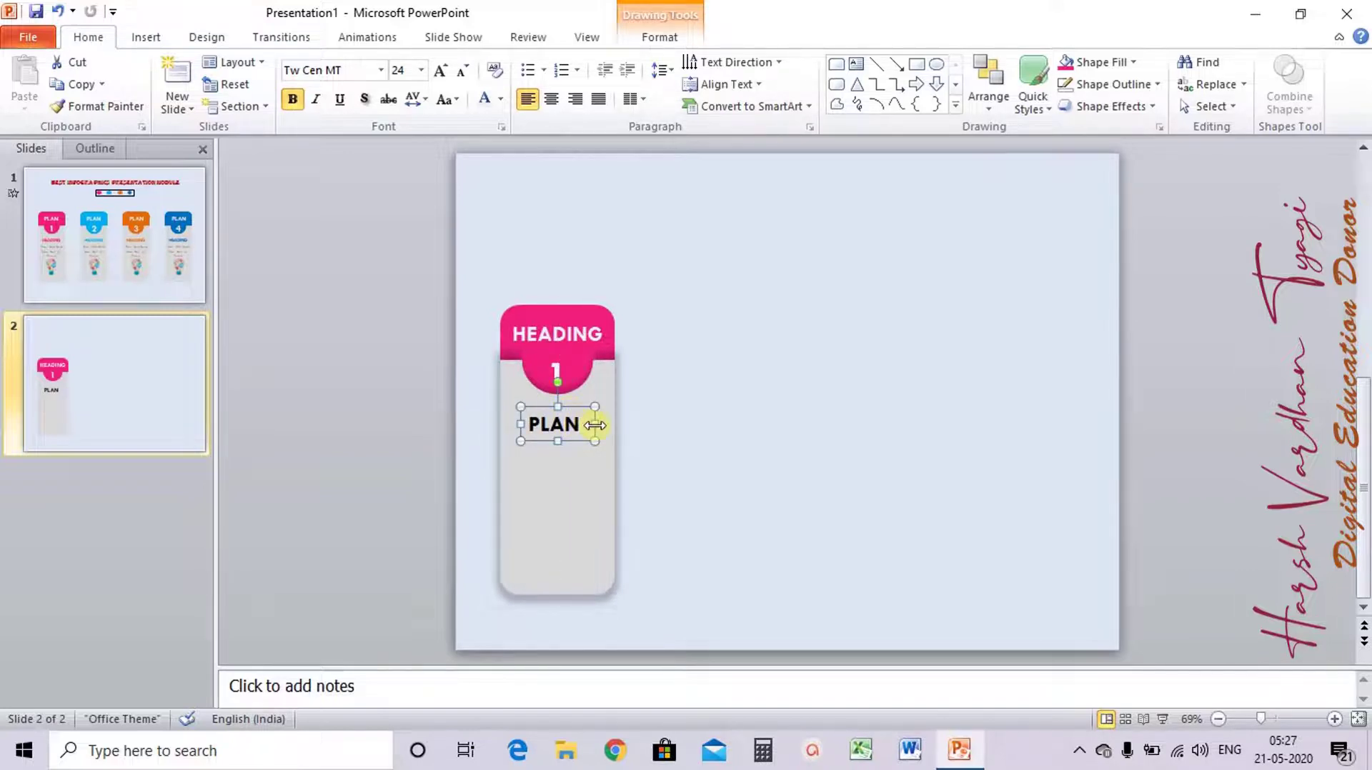
drag(591, 429, 585, 425)
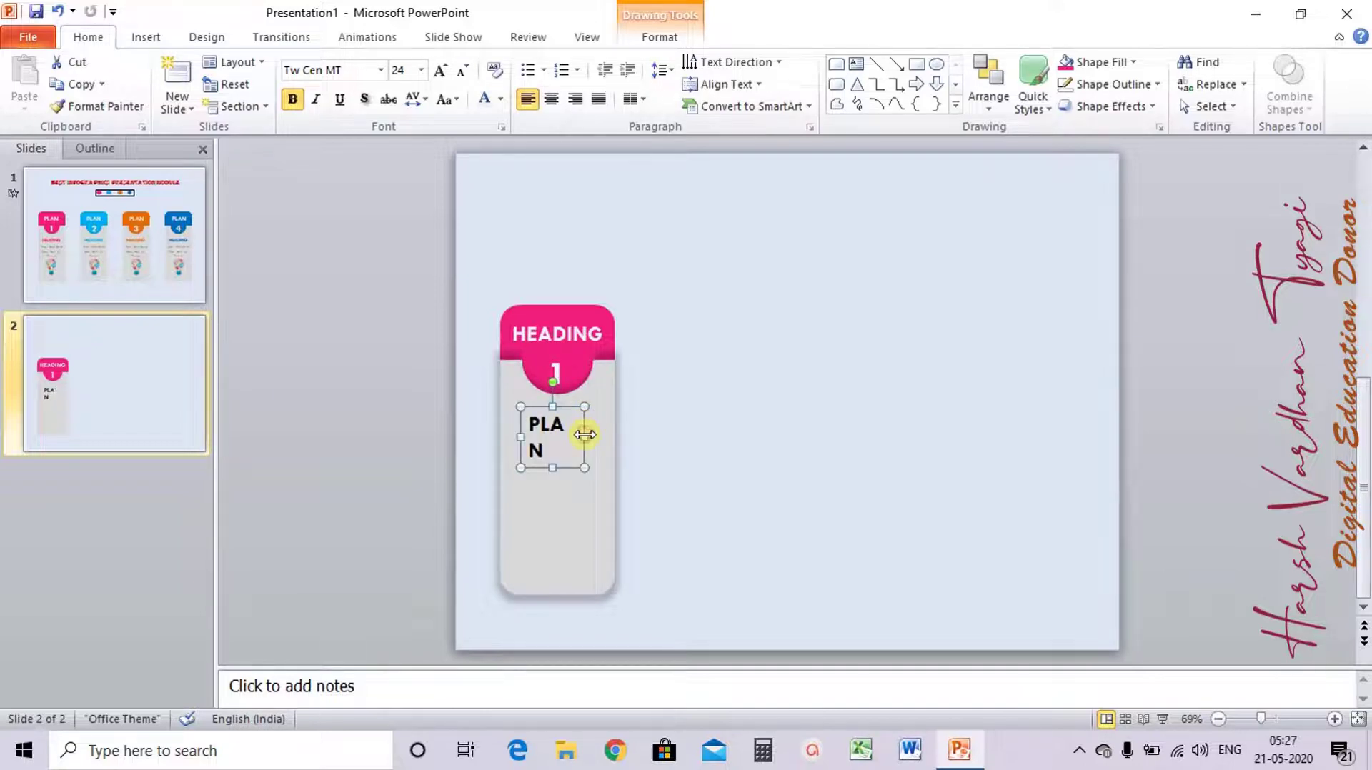
drag(585, 434, 594, 435)
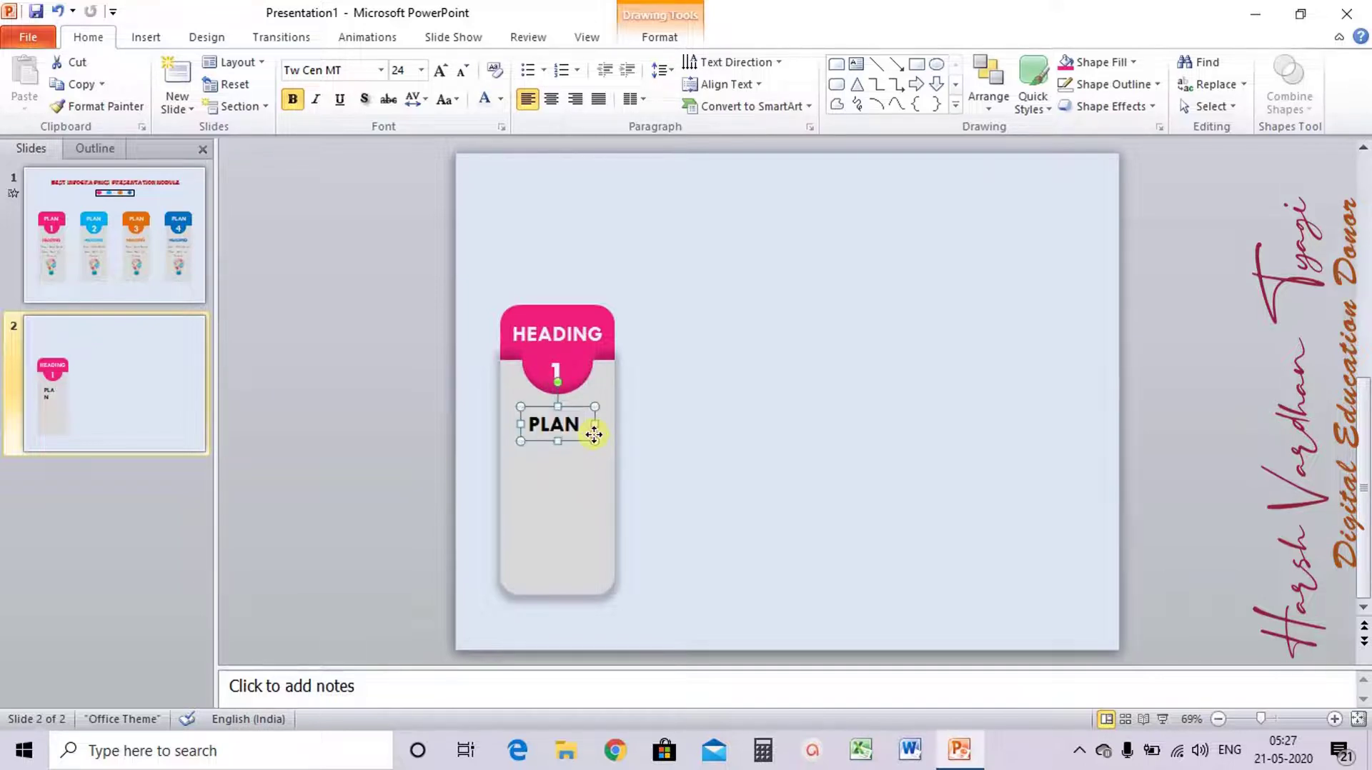
drag(594, 433, 578, 415)
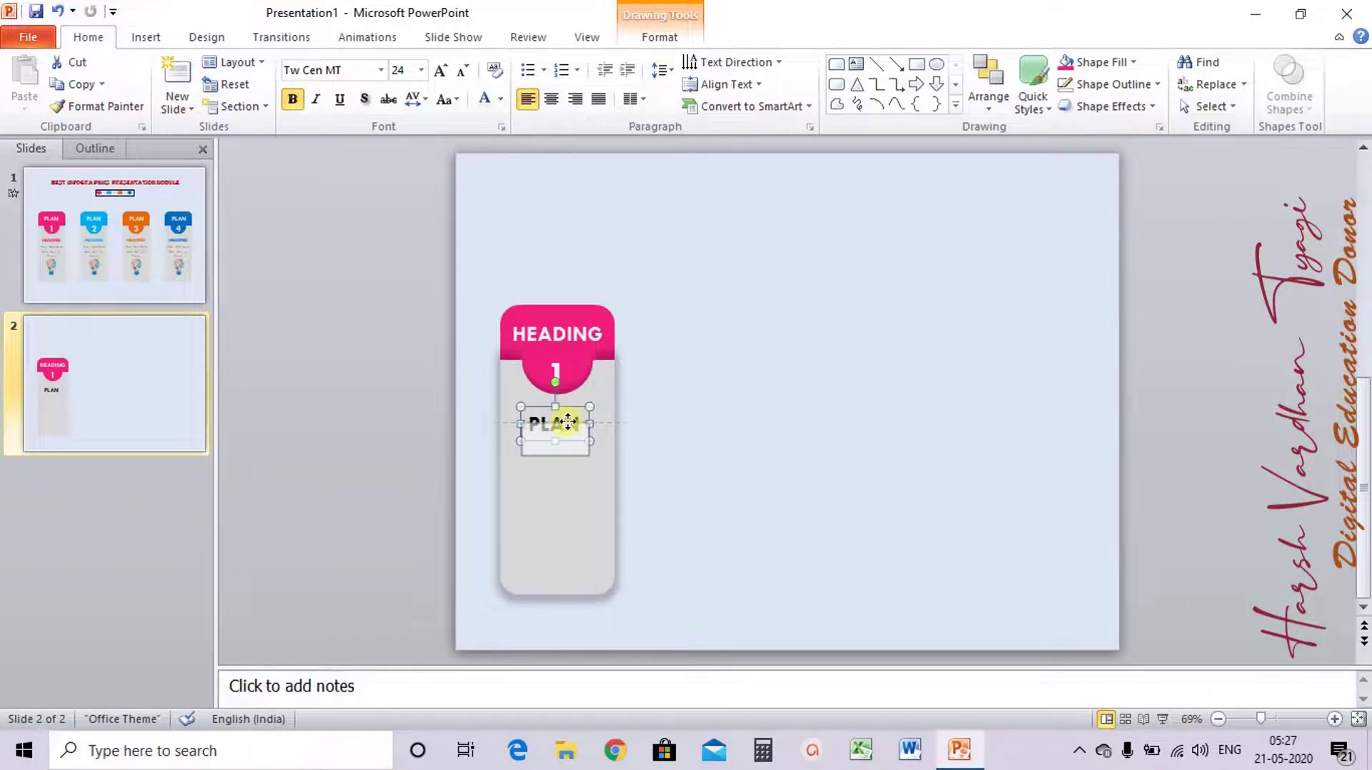
drag(578, 415, 568, 426)
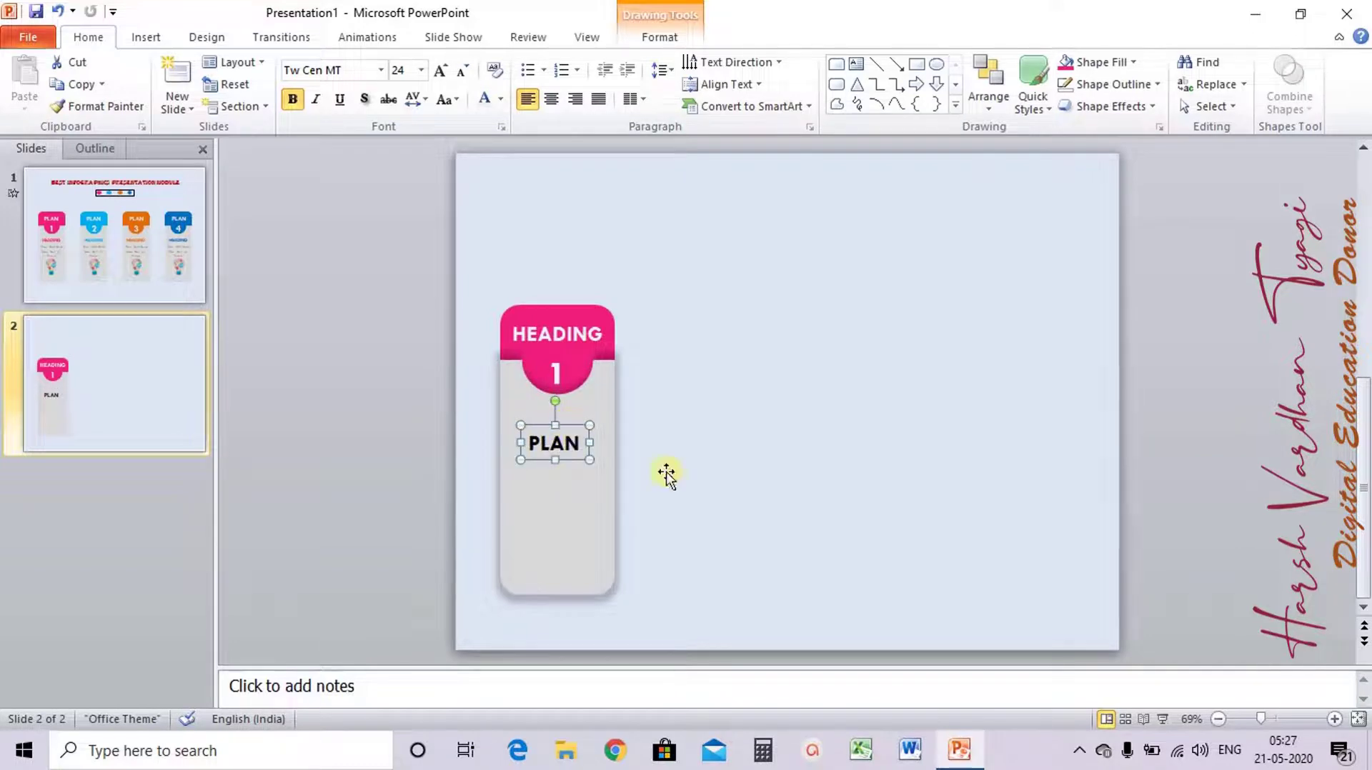
key(Up)
key(Up)
key(Up)
key(Up)
key(Up)
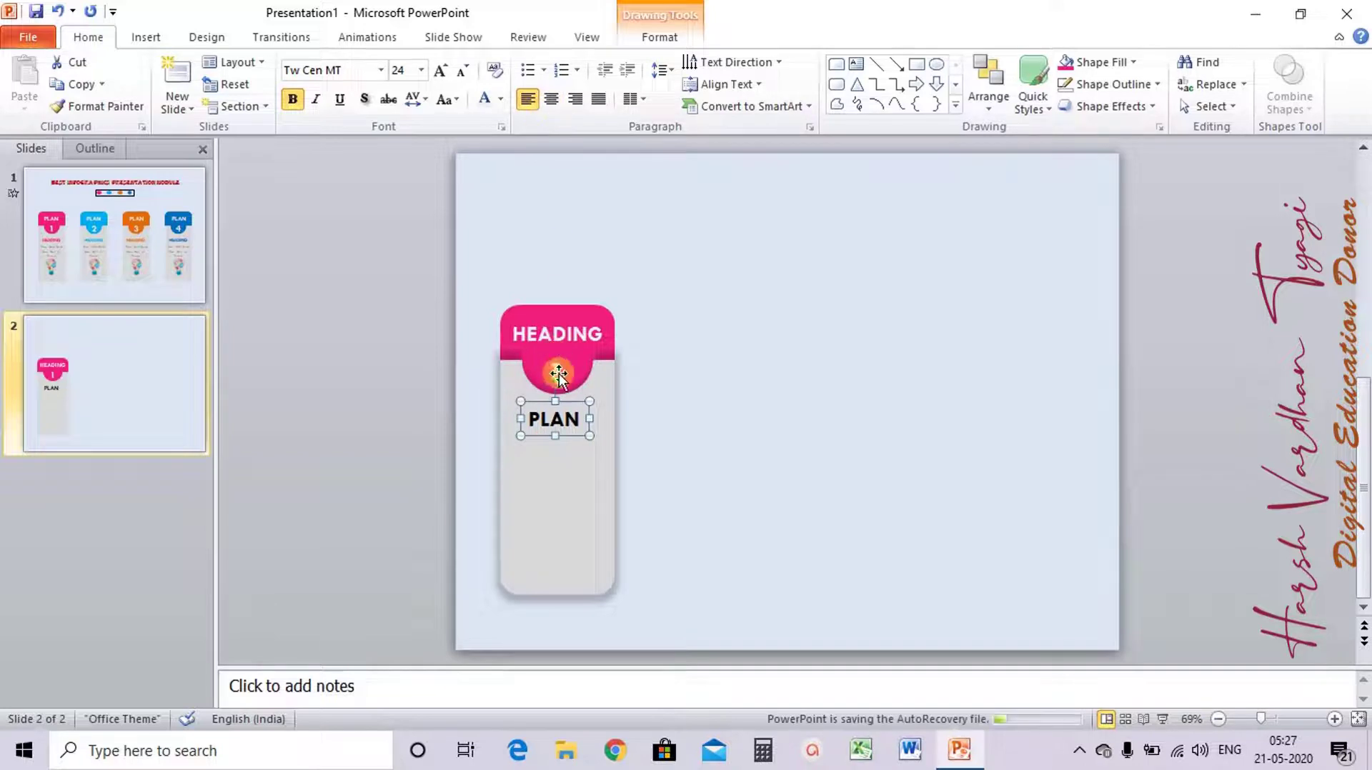
Colour the PLAN text pink to match the heading
double_click(575, 421)
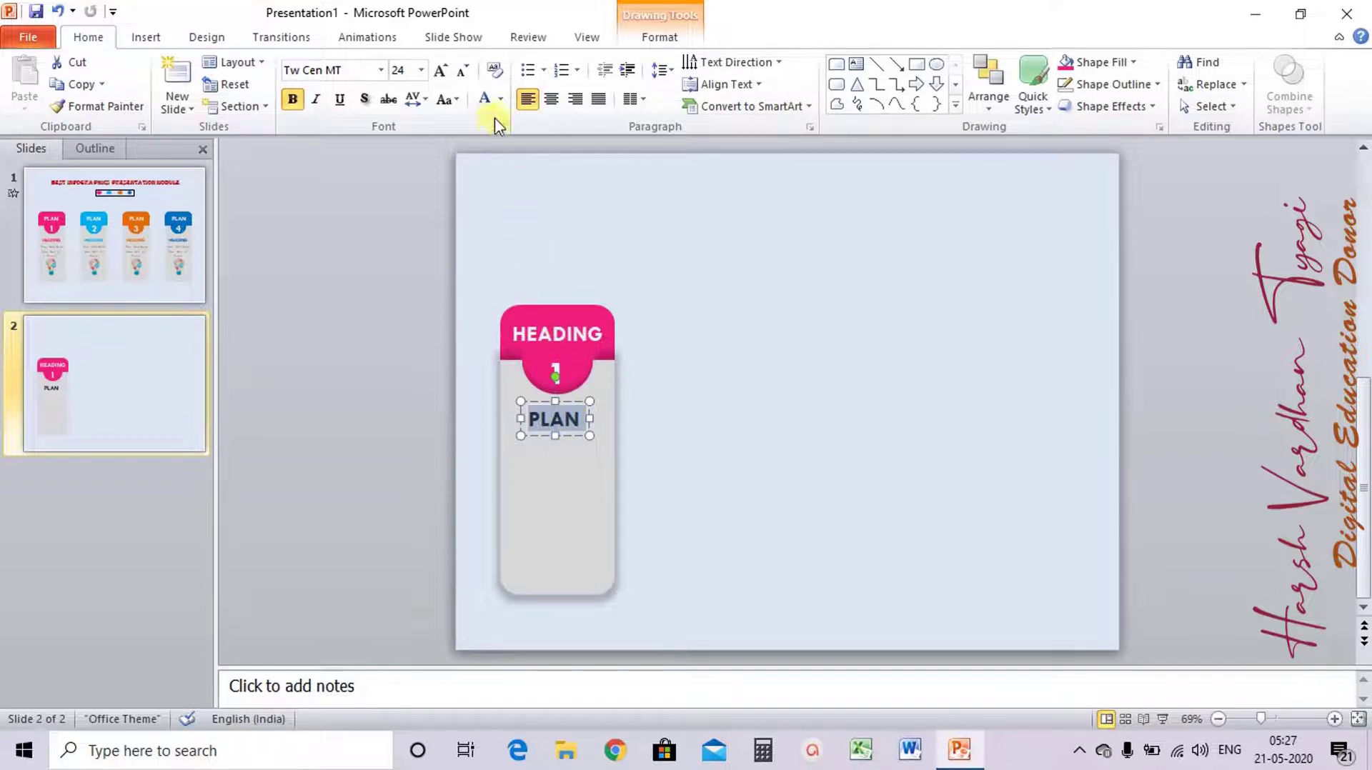
click(504, 102)
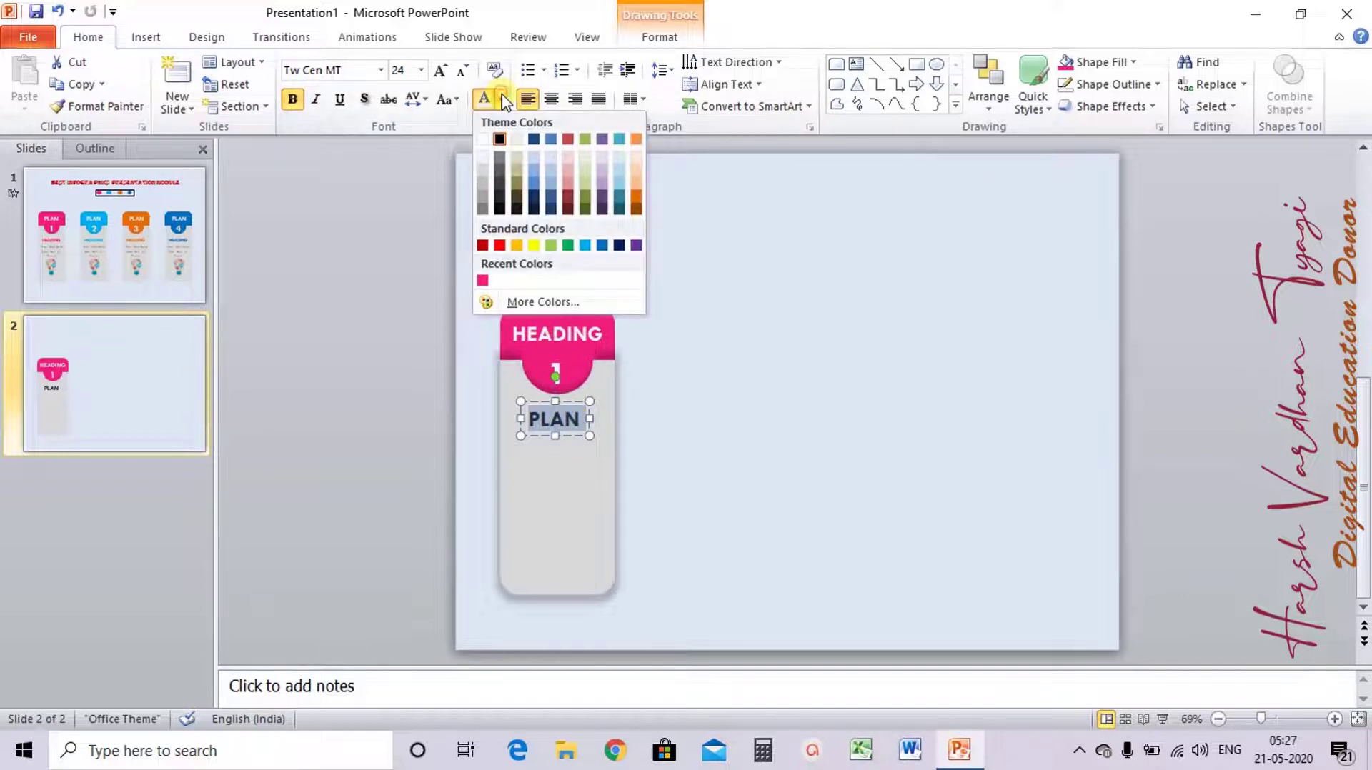
click(481, 277)
click(543, 481)
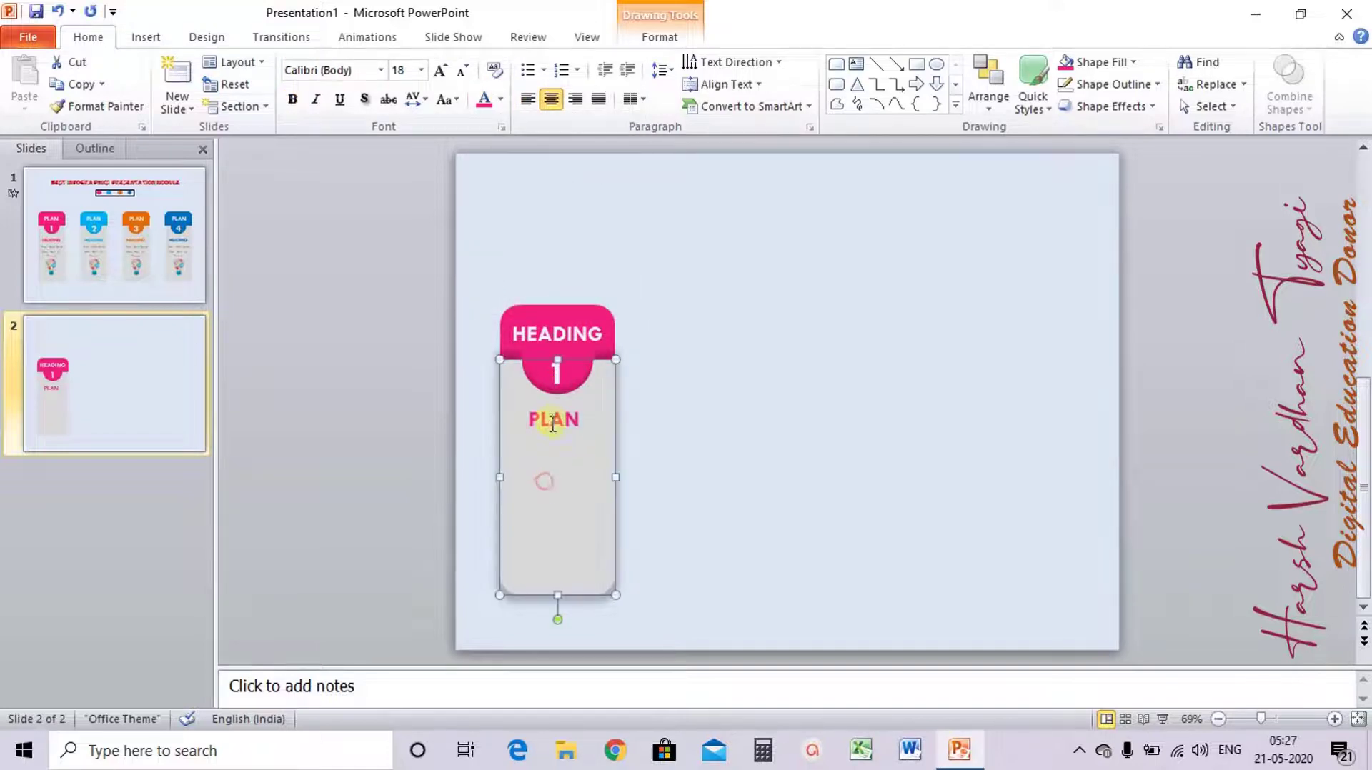
click(552, 420)
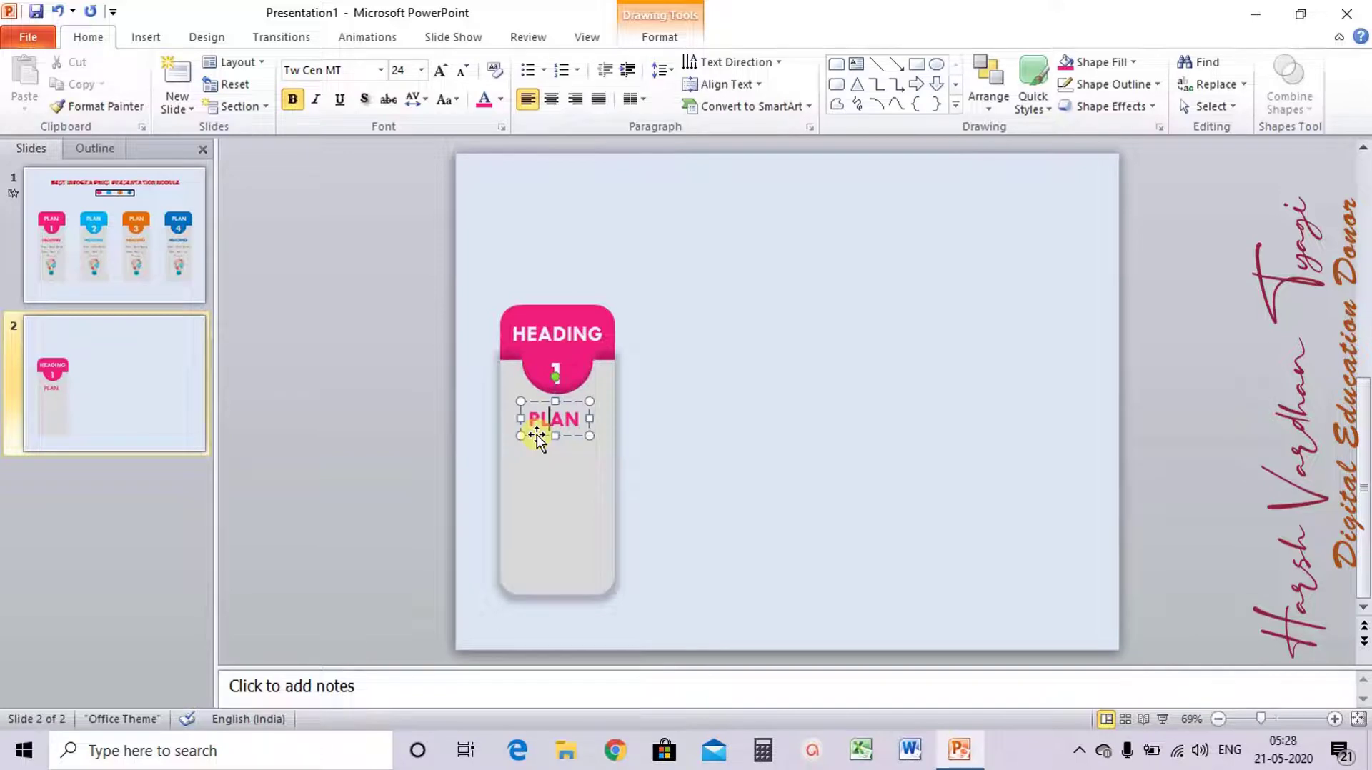
Duplicate PLAN below itself and retype it as 'Add some Text of Yours'
drag(537, 437, 536, 470)
double_click(575, 458)
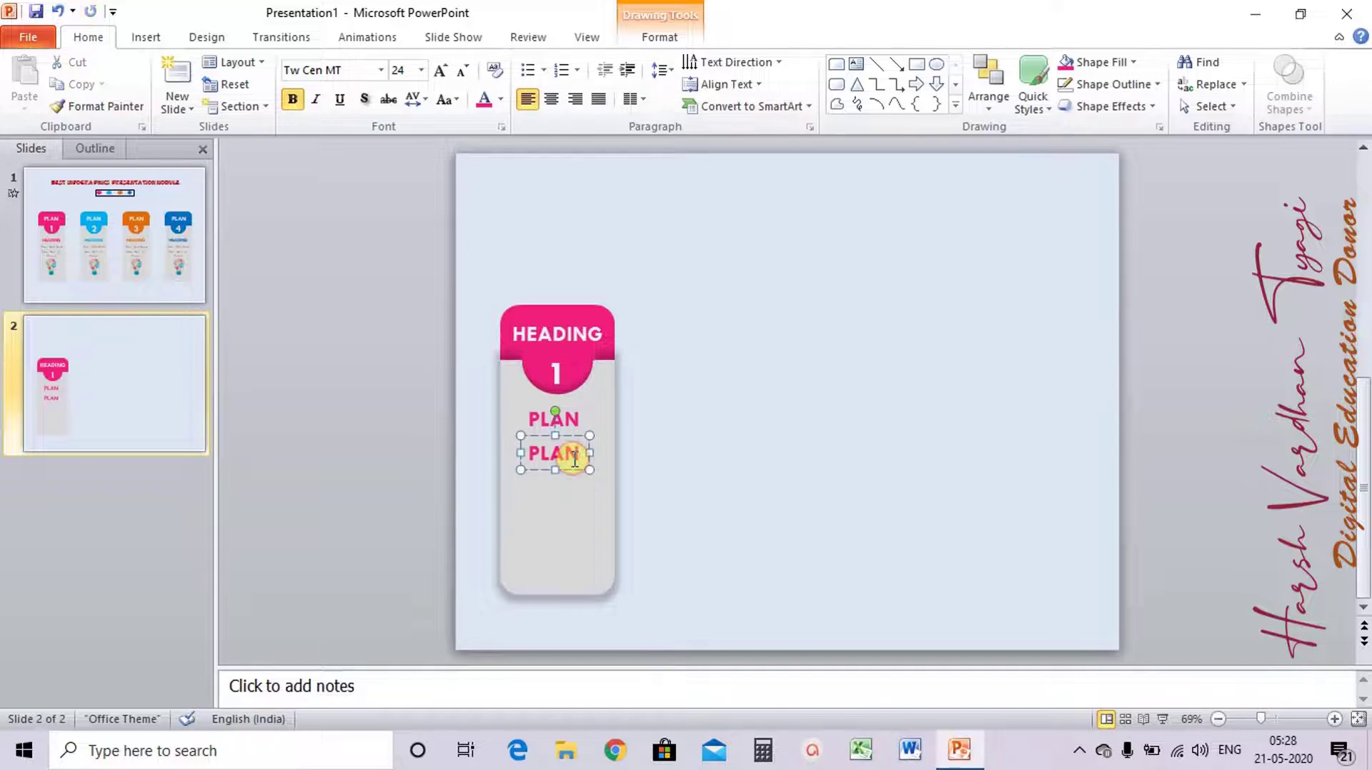
text(P)
key(BackSpace)
text(A)
text(dd so)
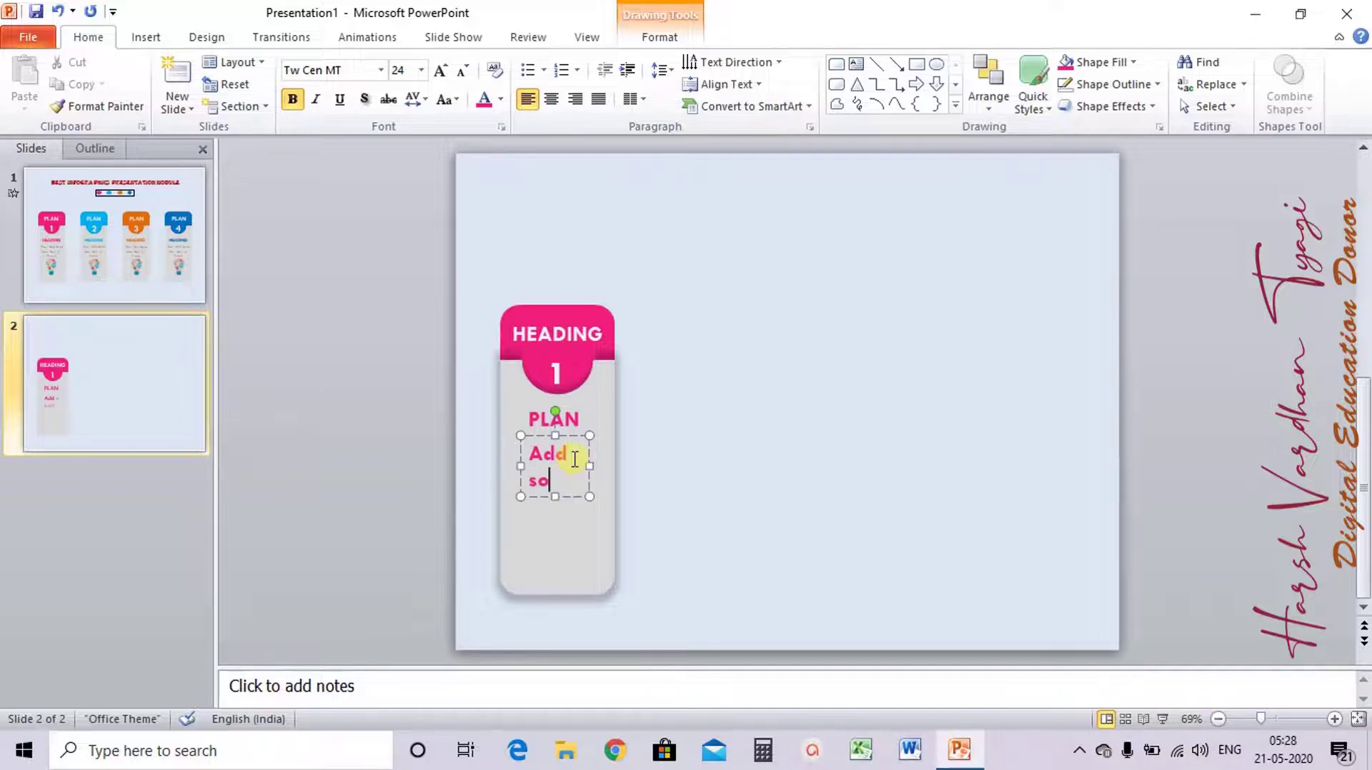
text(me)
text( se)
key(BackSpace)
key(BackSpace)
text(Tex)
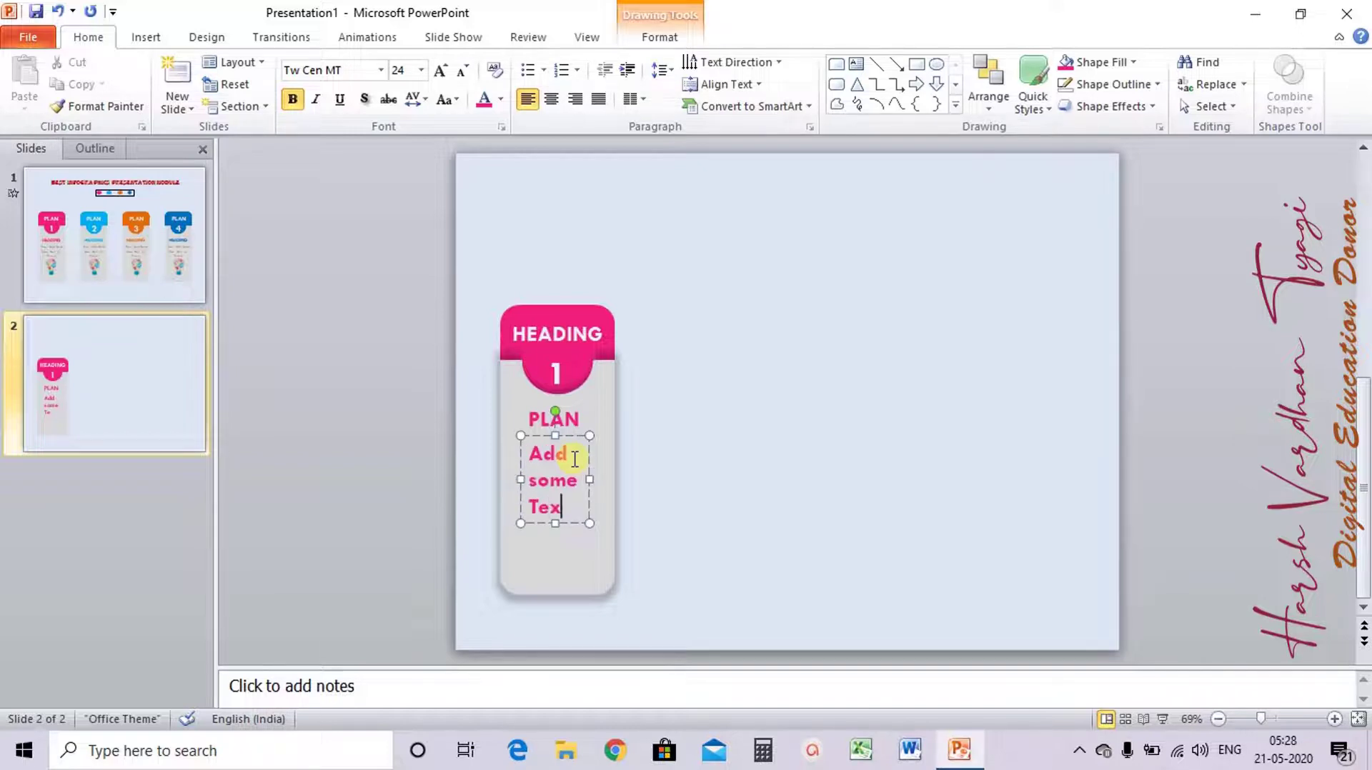
text(t)
text( of )
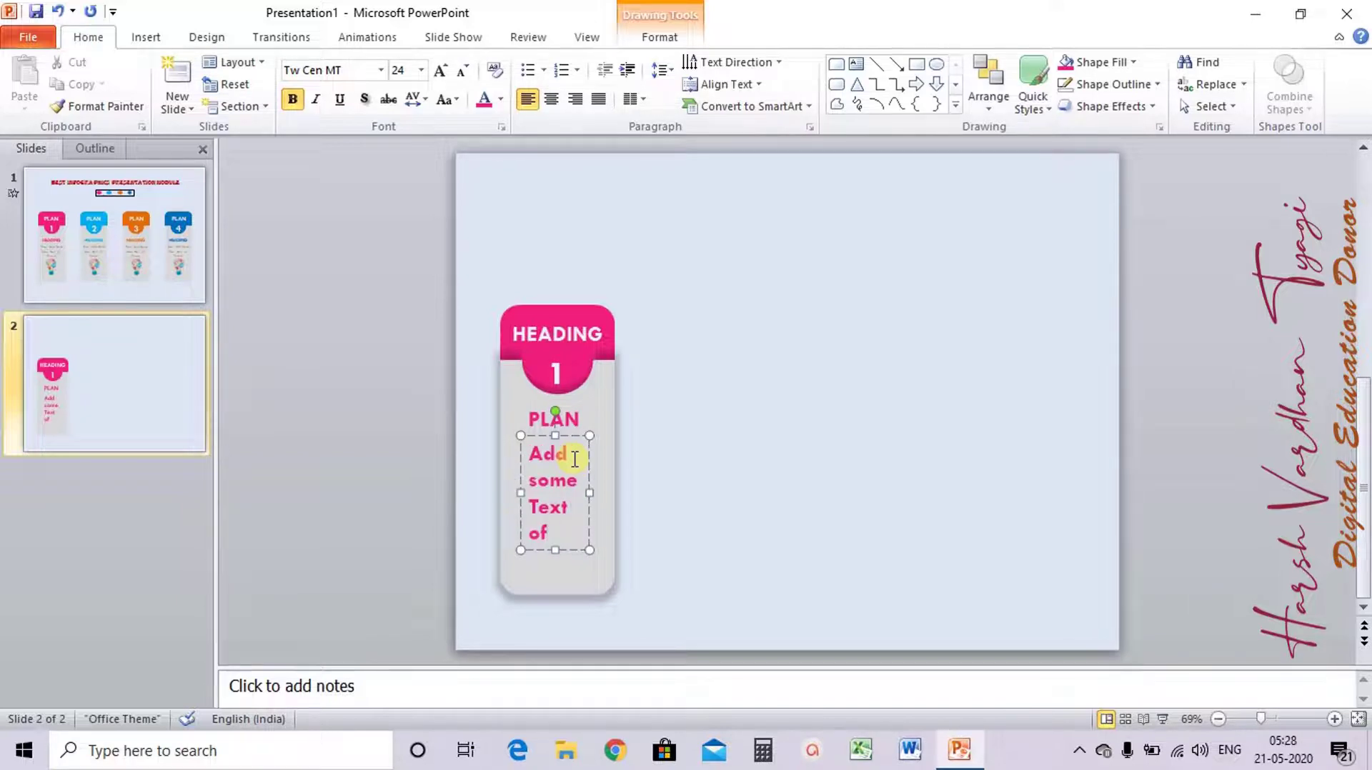
text(Yours)
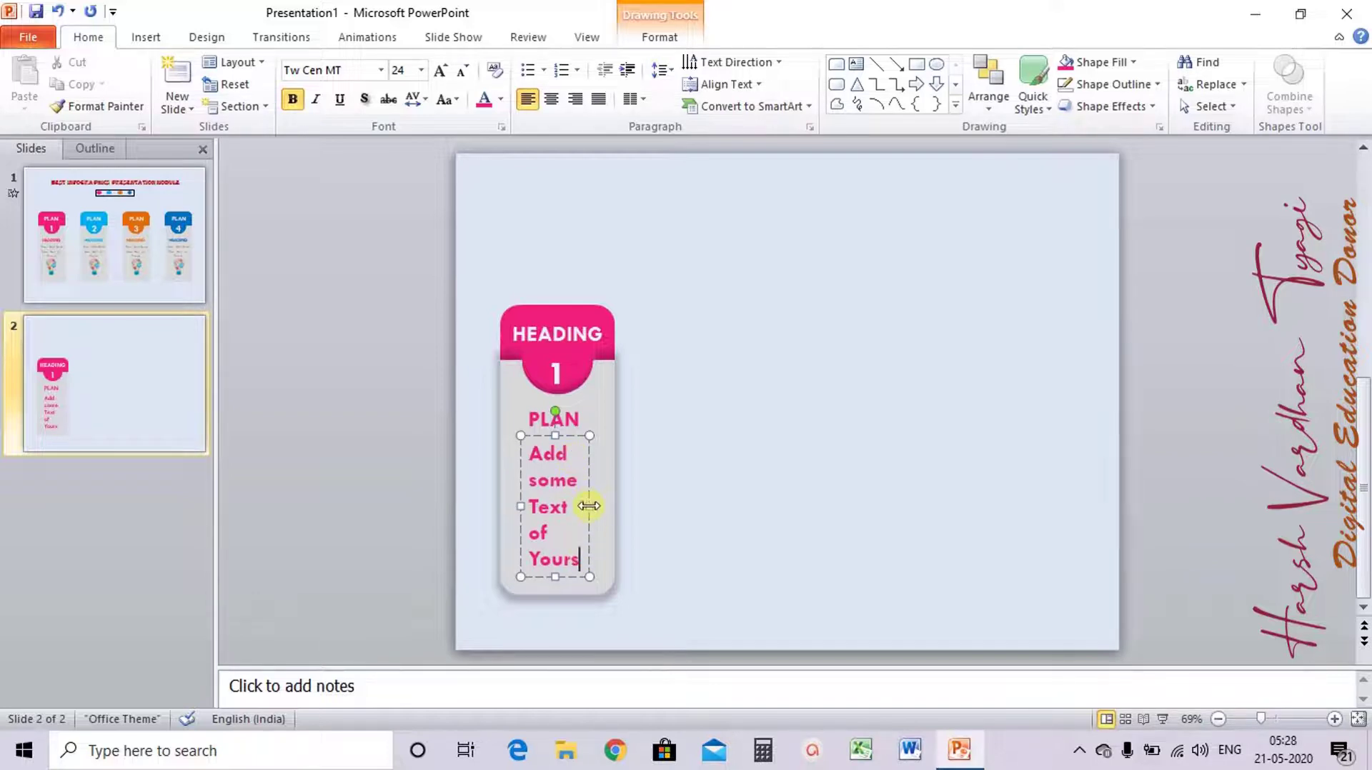
Widen the description box and set its text to 16 pt, centred
drag(589, 506, 609, 507)
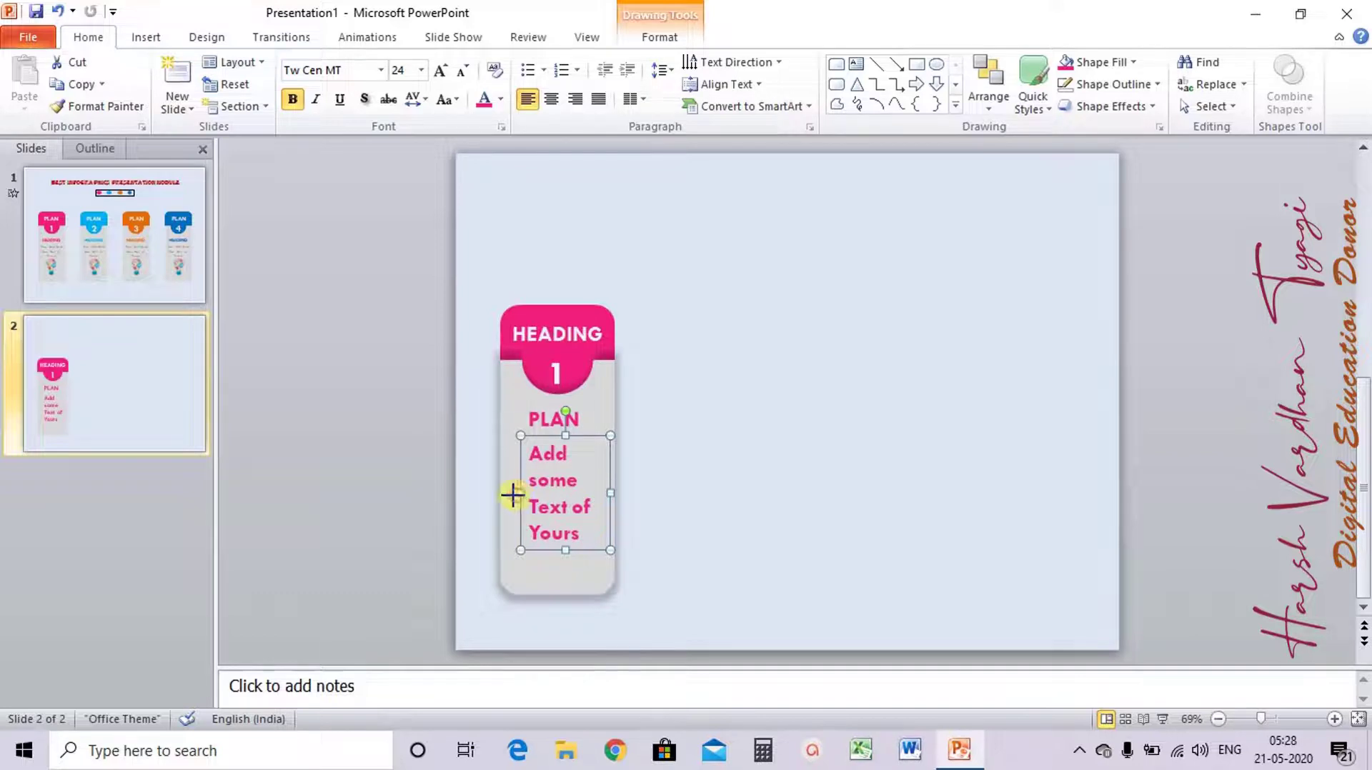
drag(512, 495, 497, 495)
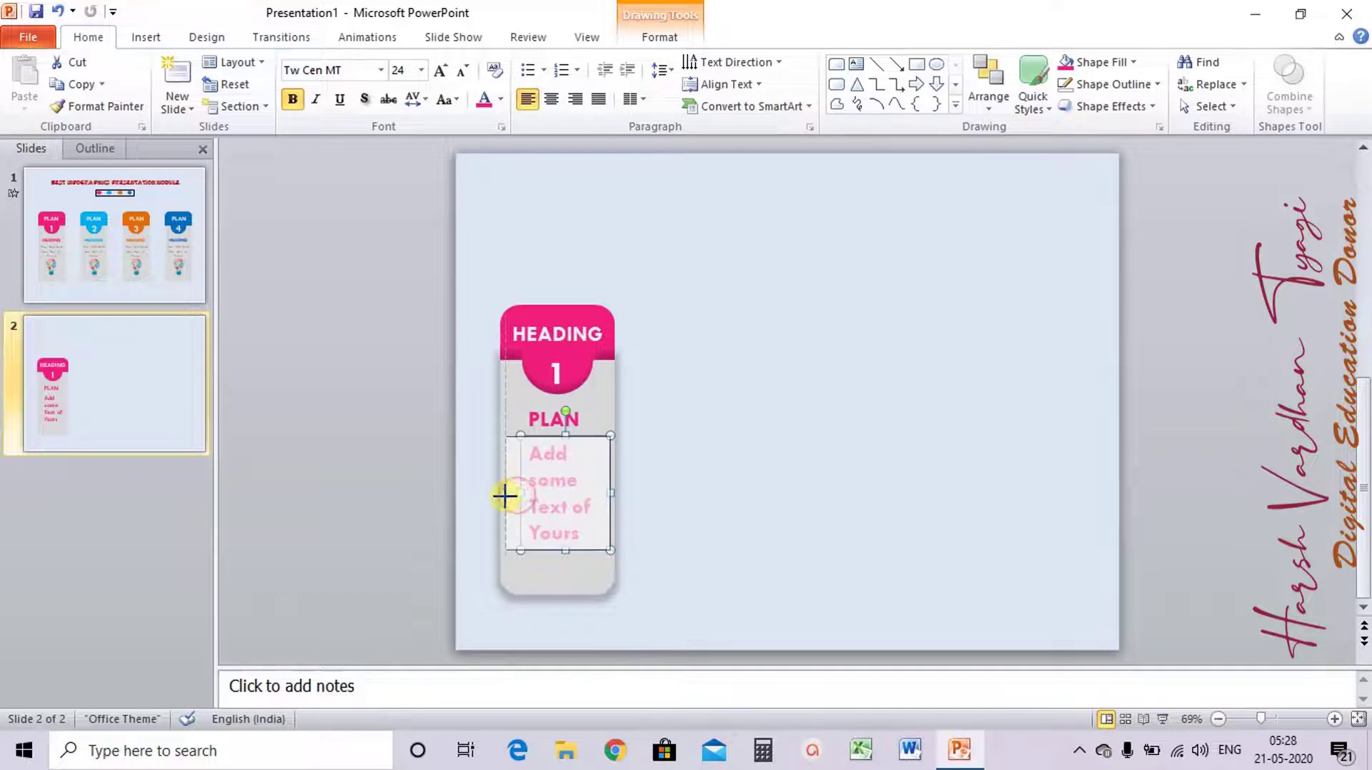
triple_click(549, 498)
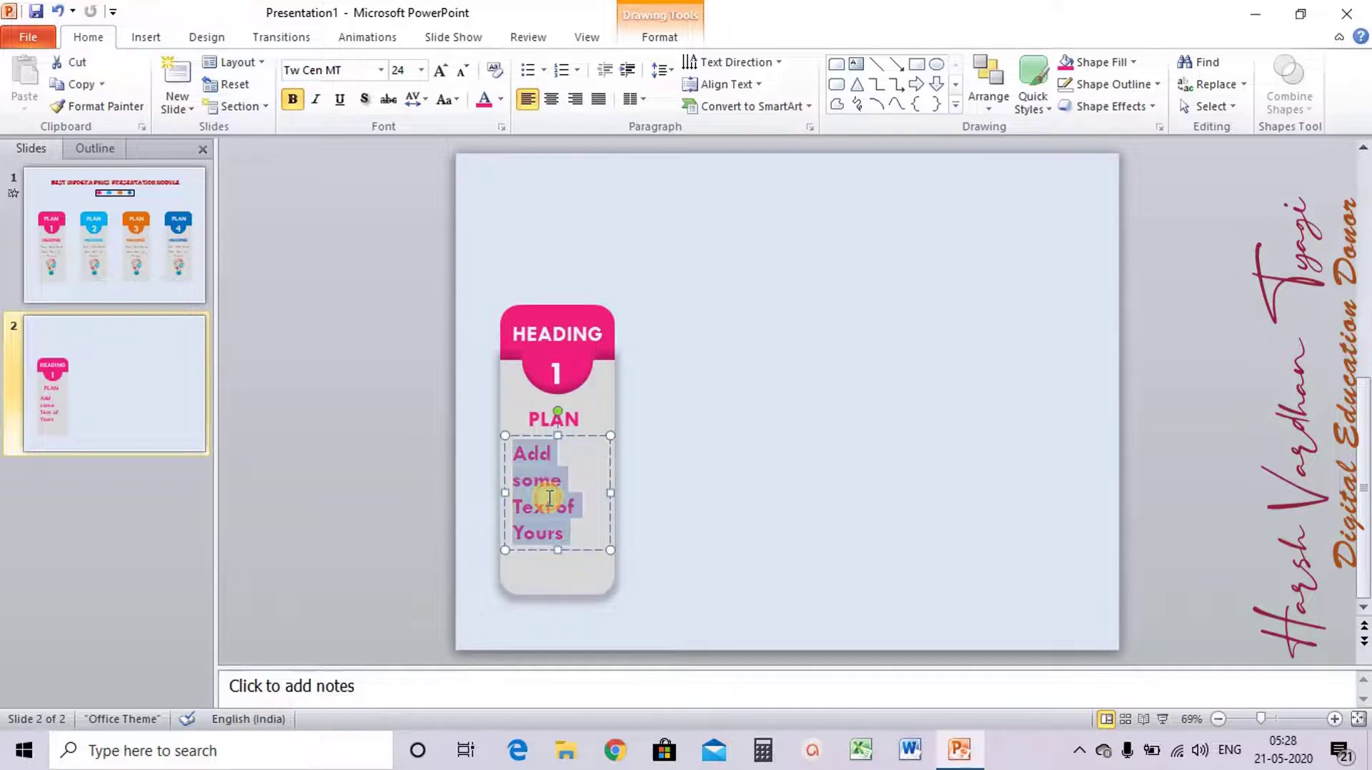
click(463, 72)
click(463, 73)
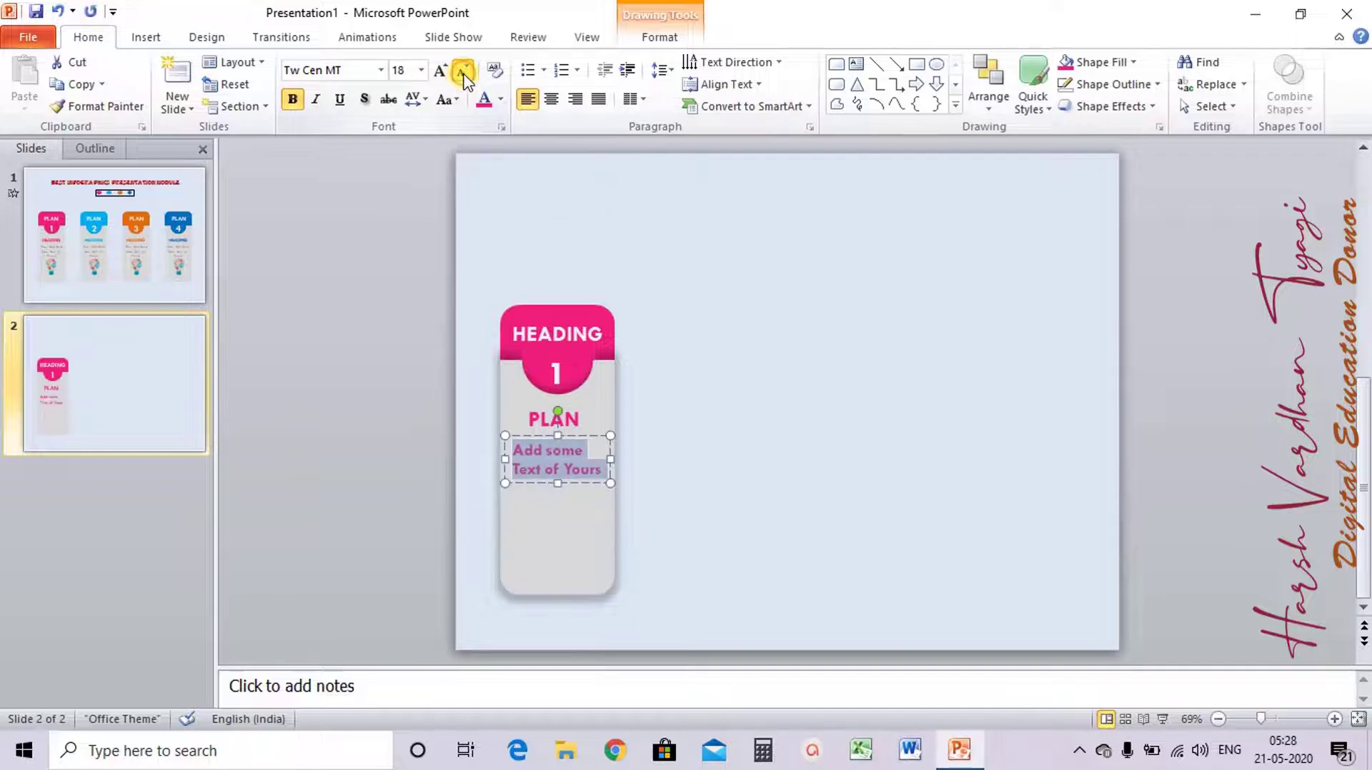
click(463, 73)
click(463, 73)
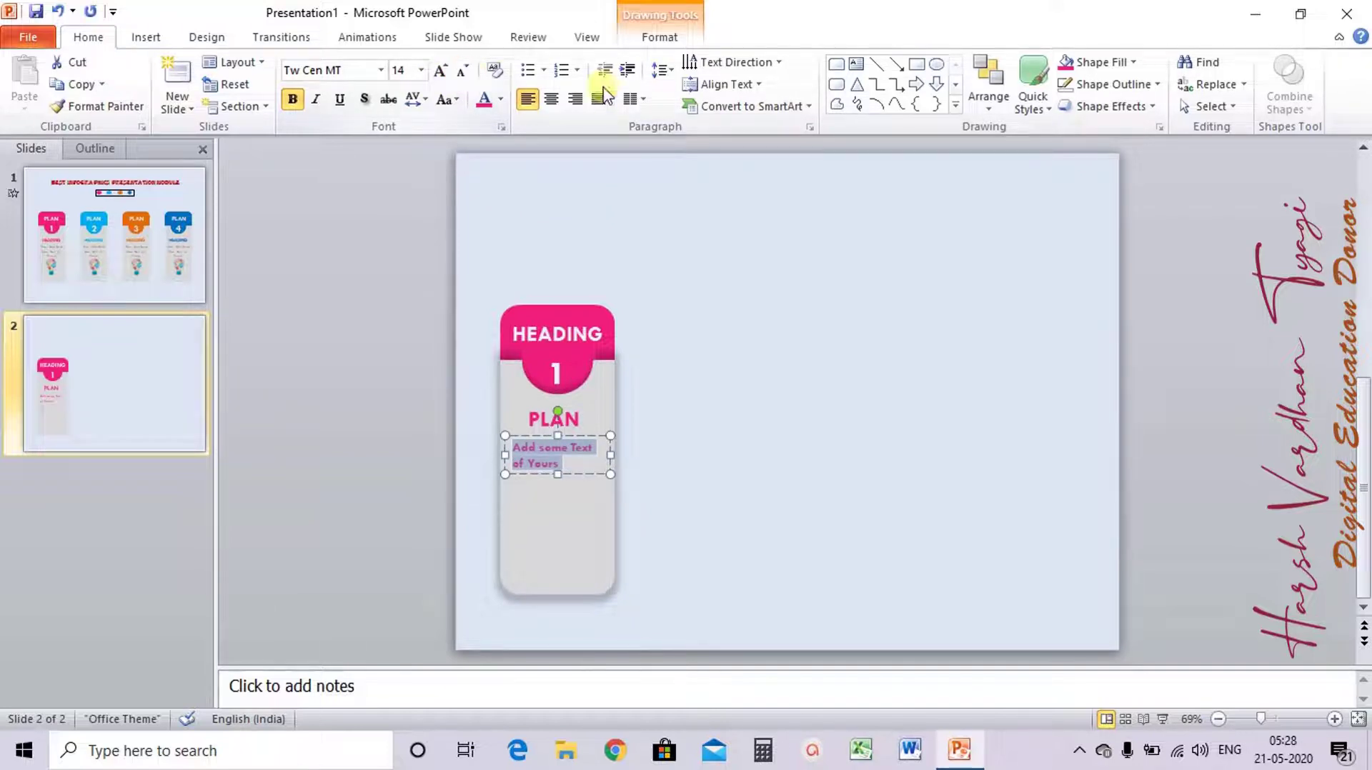
click(551, 98)
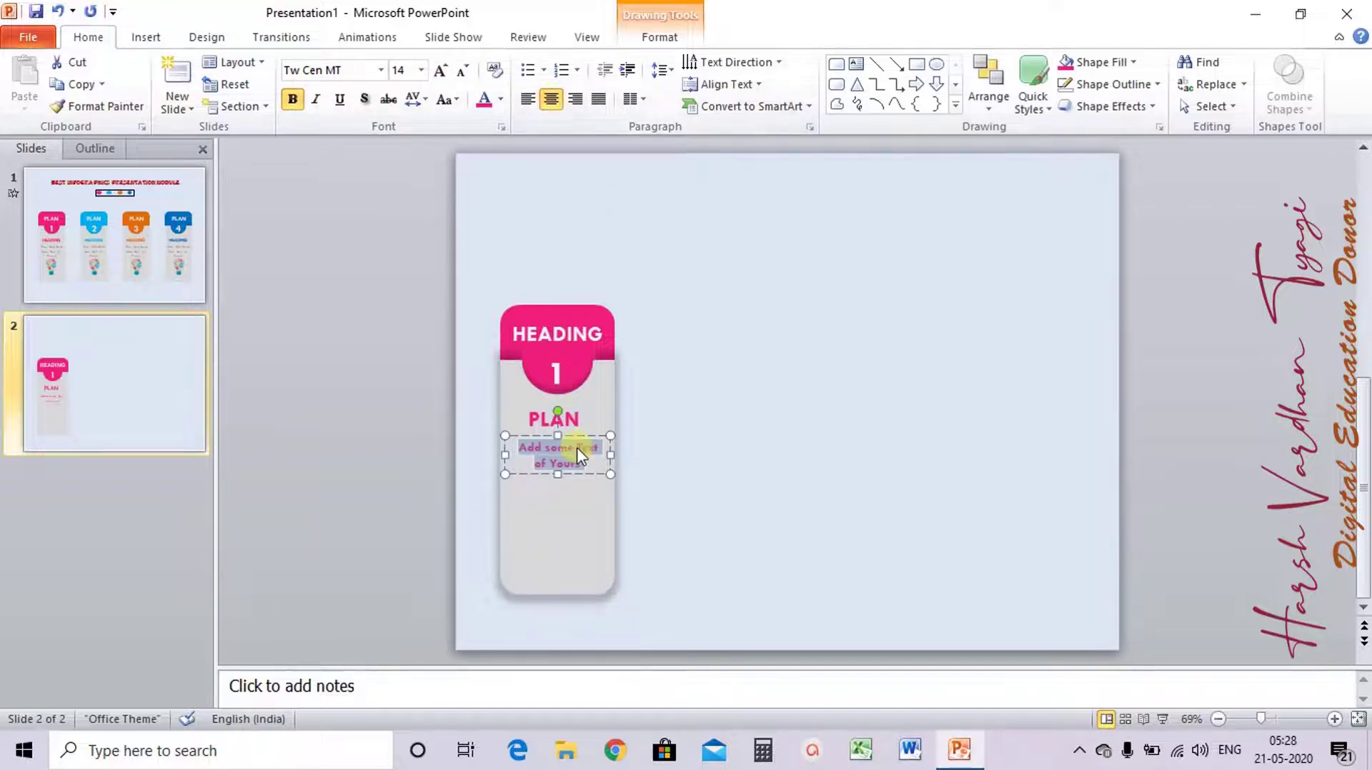
click(441, 70)
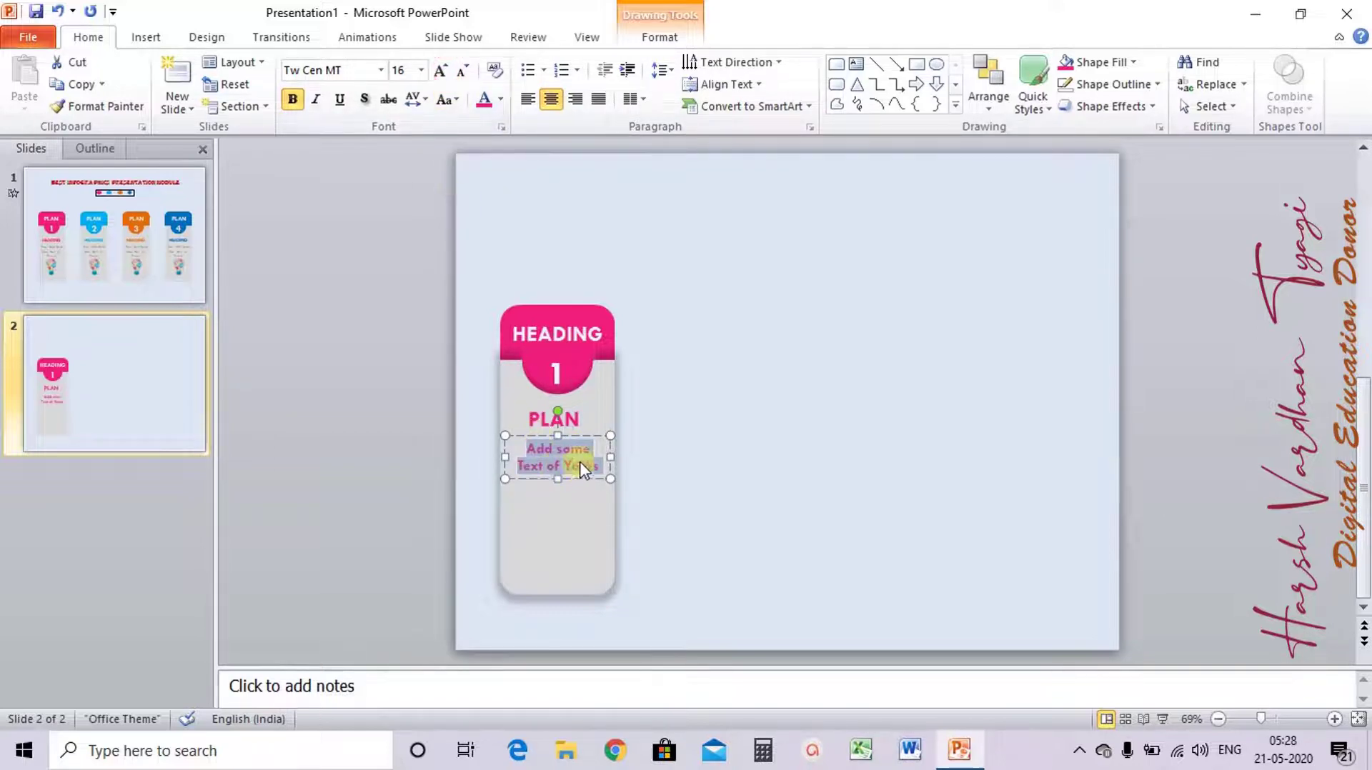
Make the description text grey
click(544, 468)
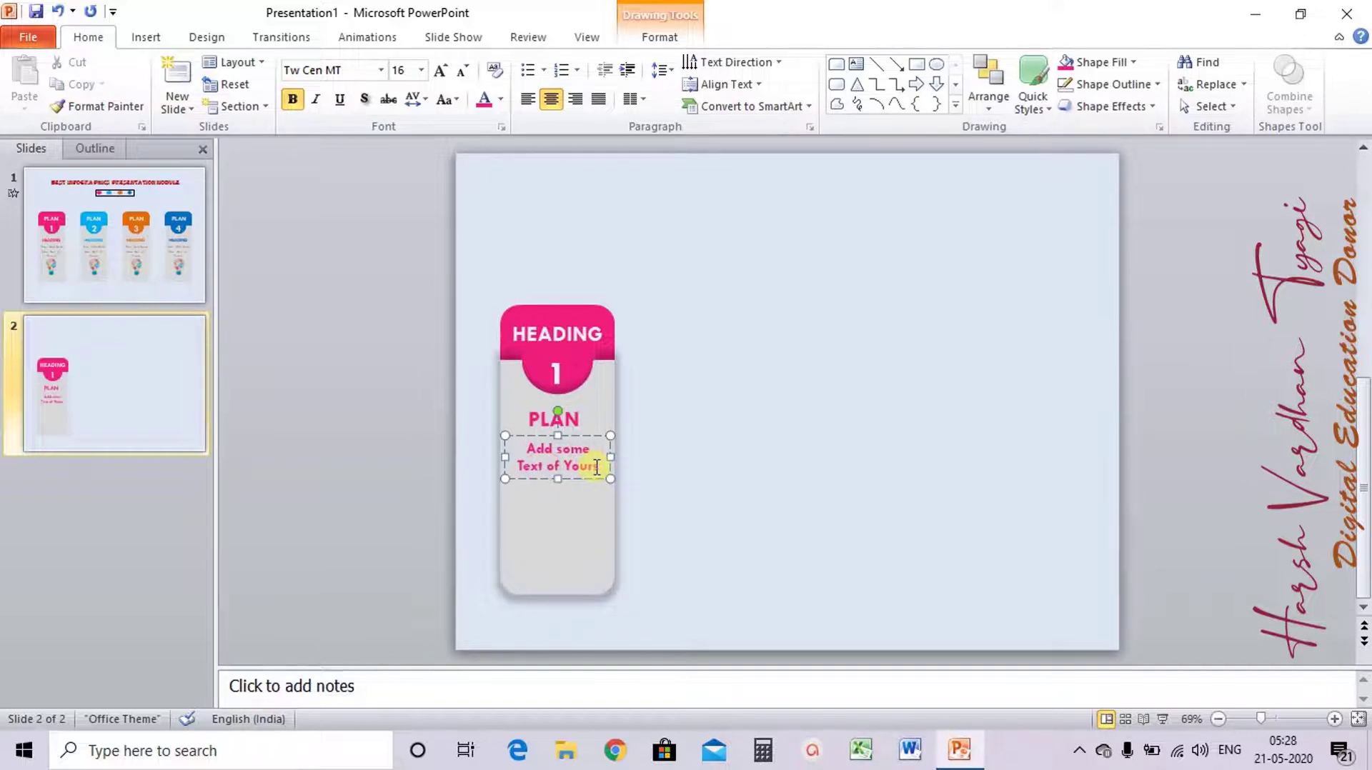
key(ctrl+a)
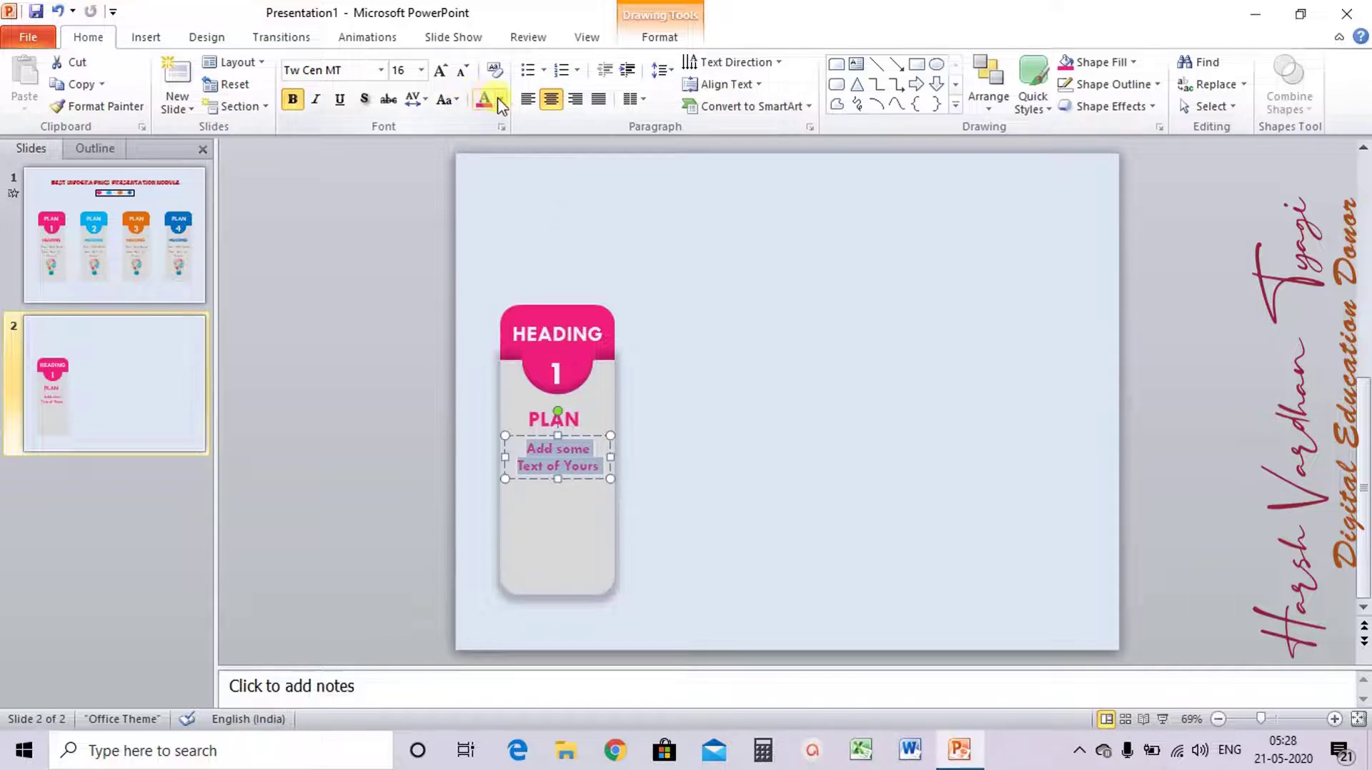
click(501, 101)
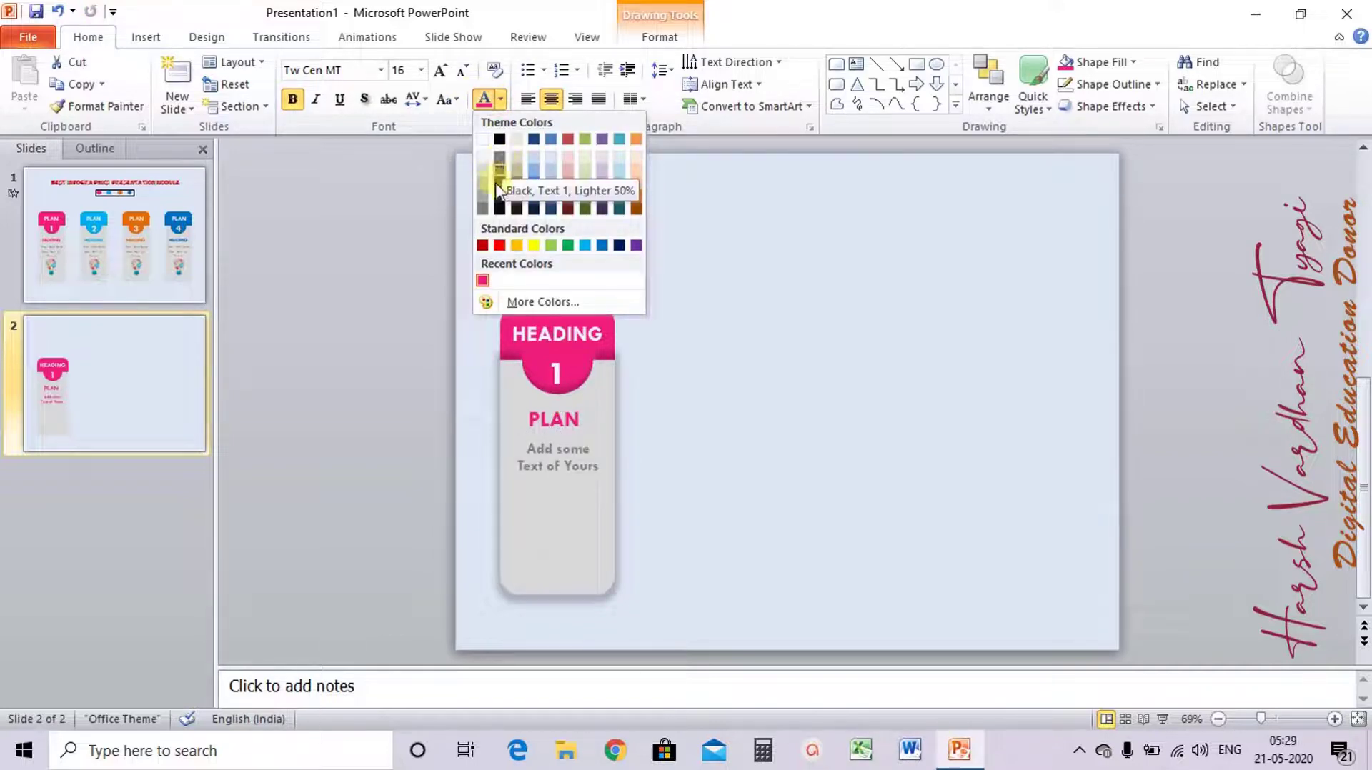
click(484, 211)
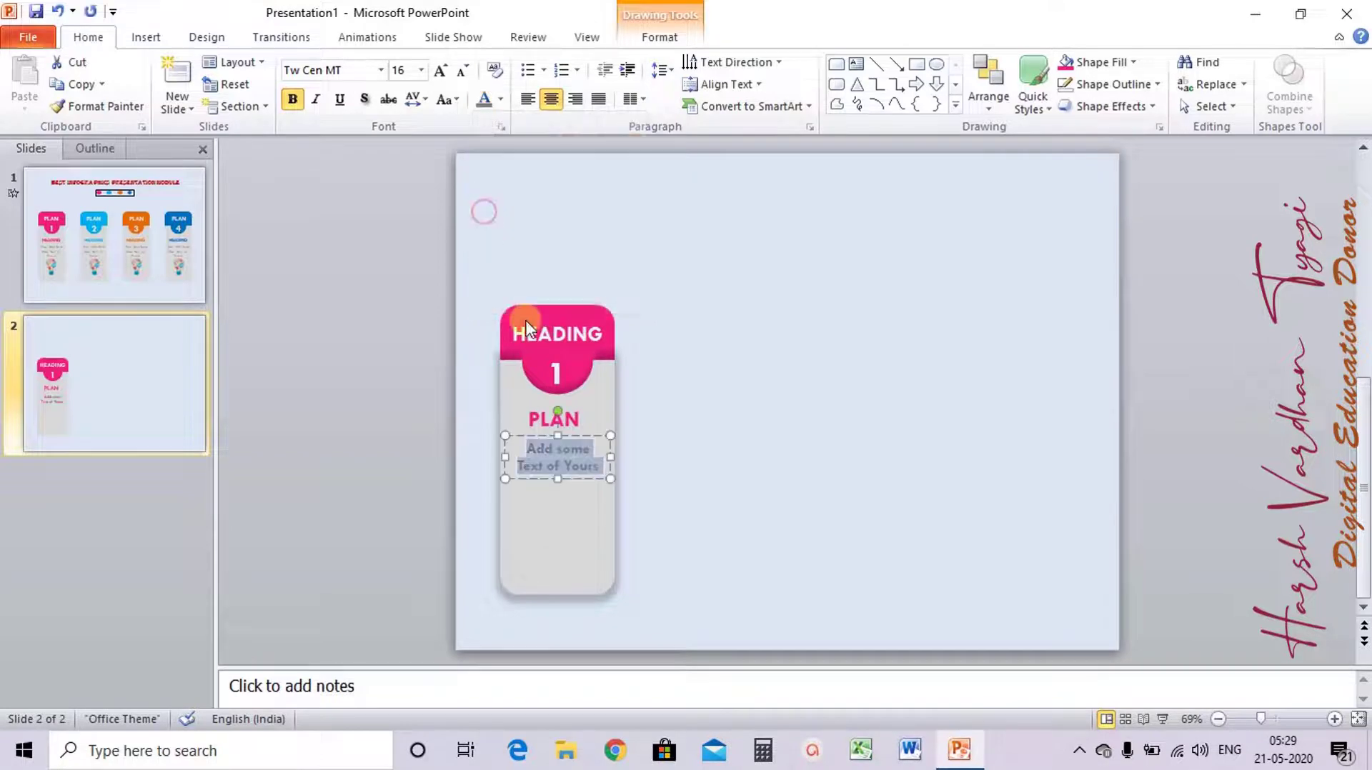
click(632, 413)
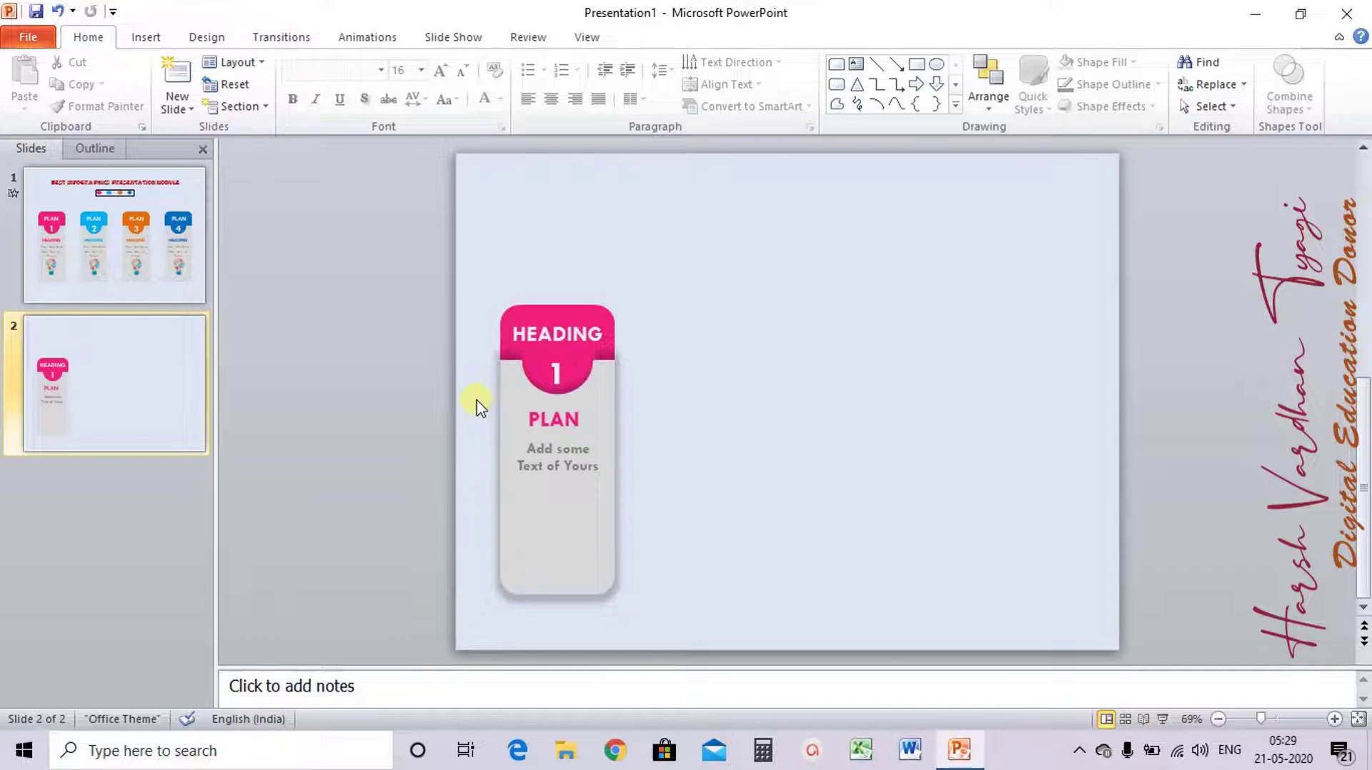
Group the PLAN label and description with Ctrl+G
drag(474, 402, 649, 499)
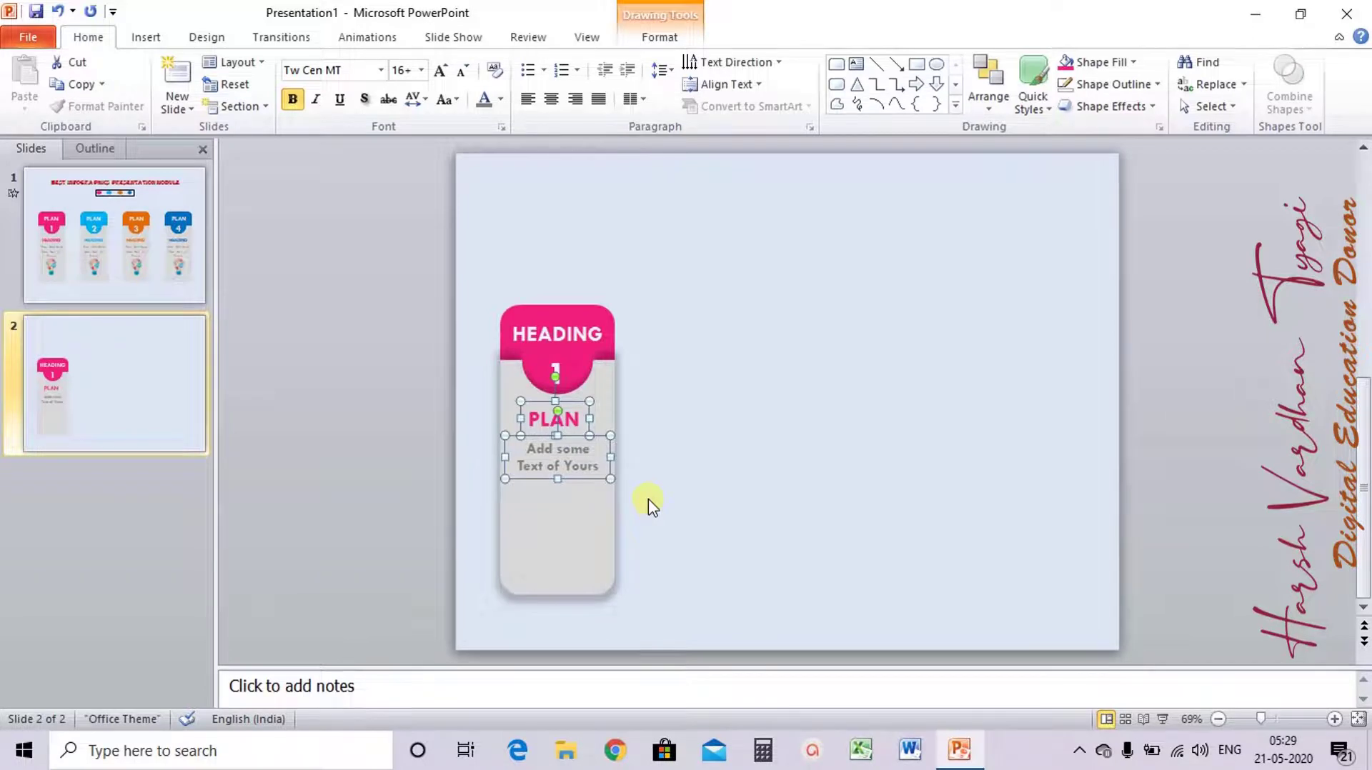
key(ctrl+g)
click(649, 499)
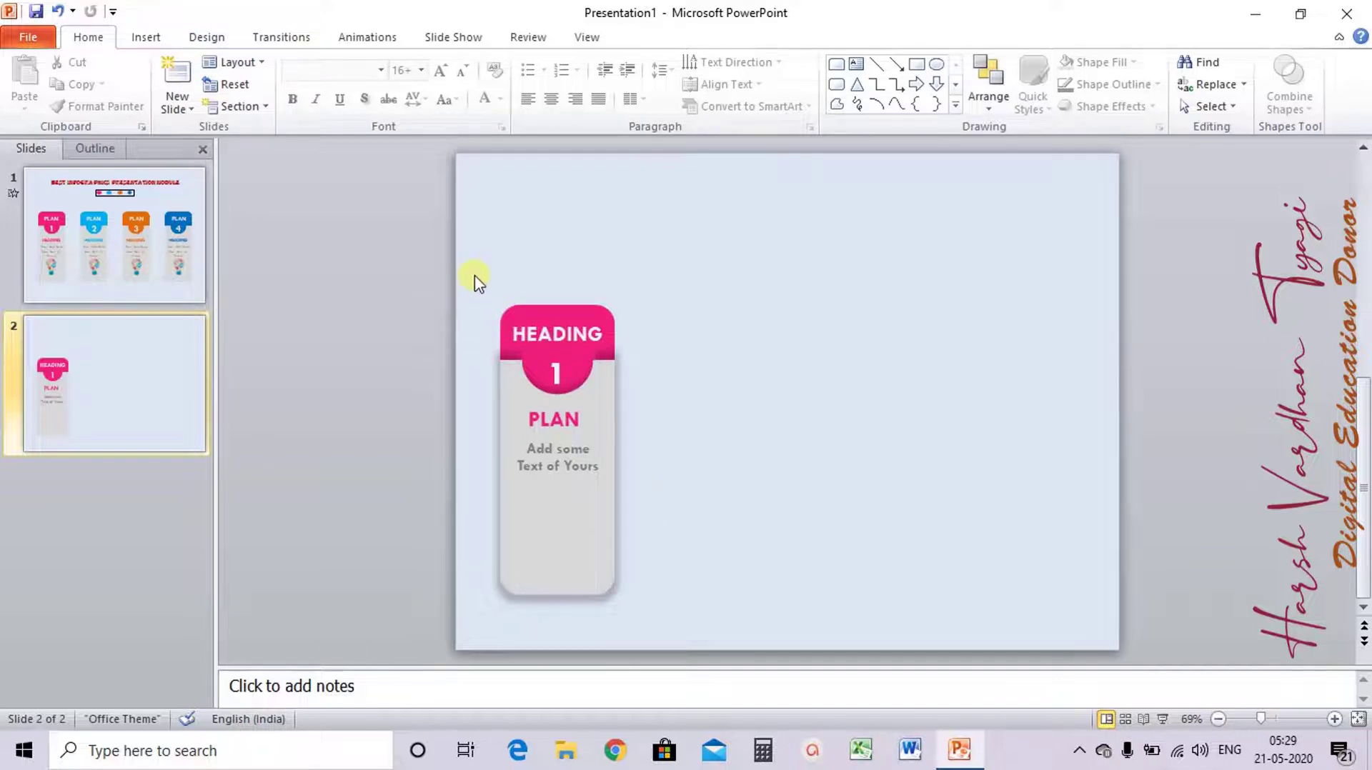
Select the whole card and place an aligned copy to its right
drag(474, 275, 653, 629)
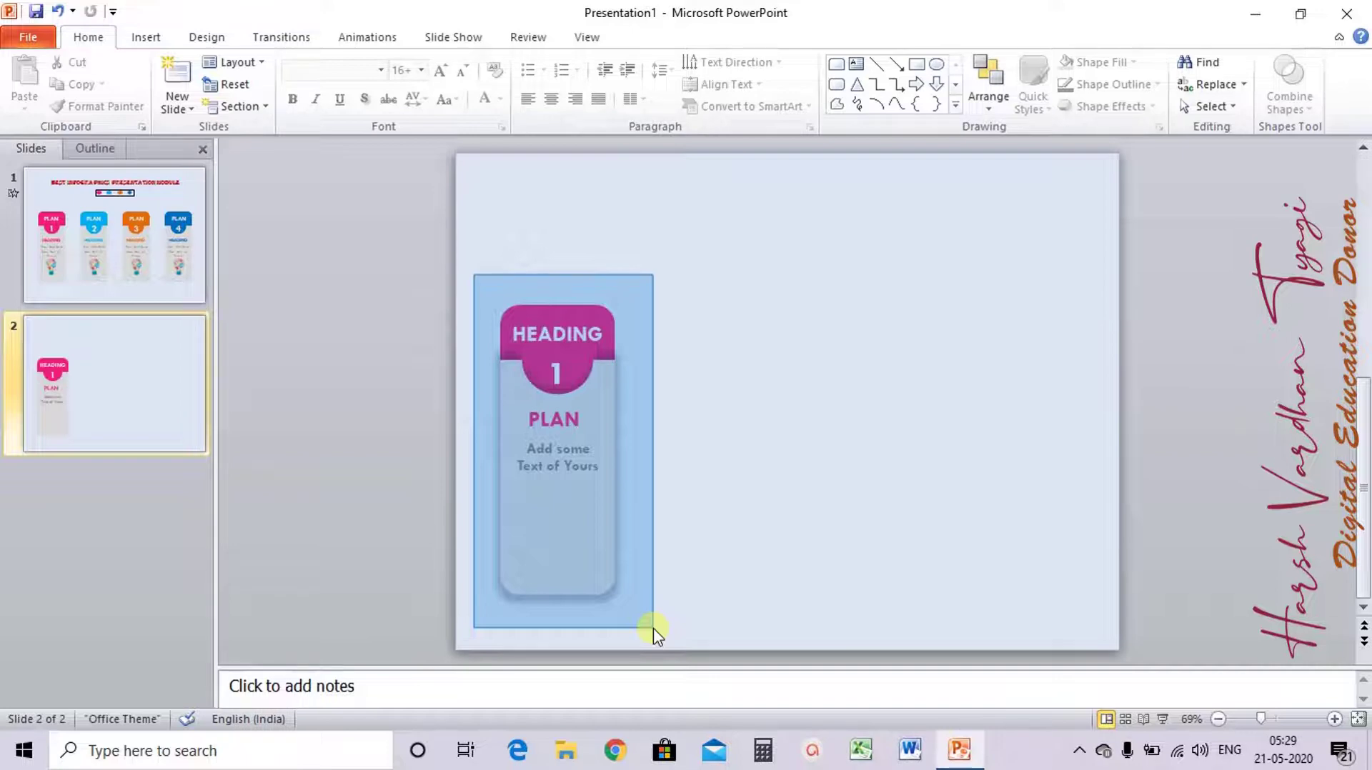
drag(653, 628, 653, 628)
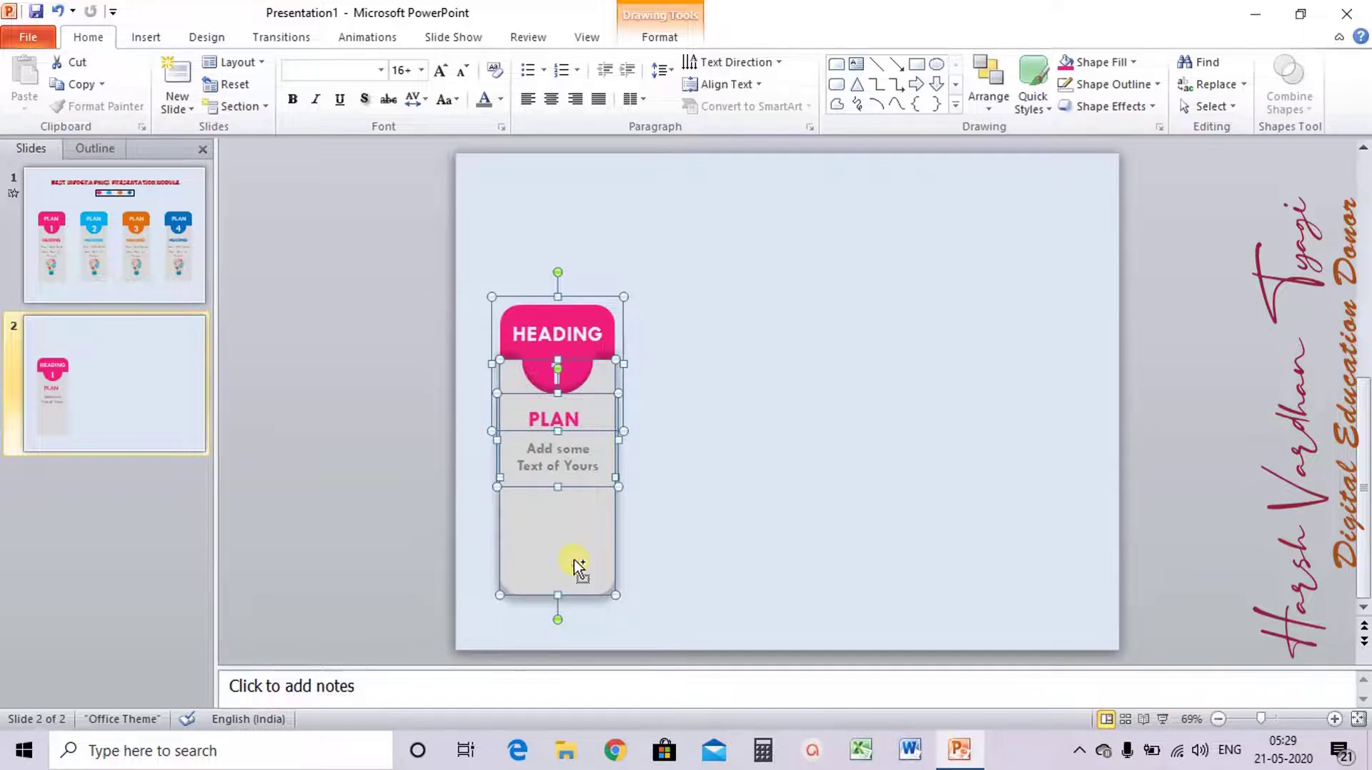
drag(574, 562, 728, 561)
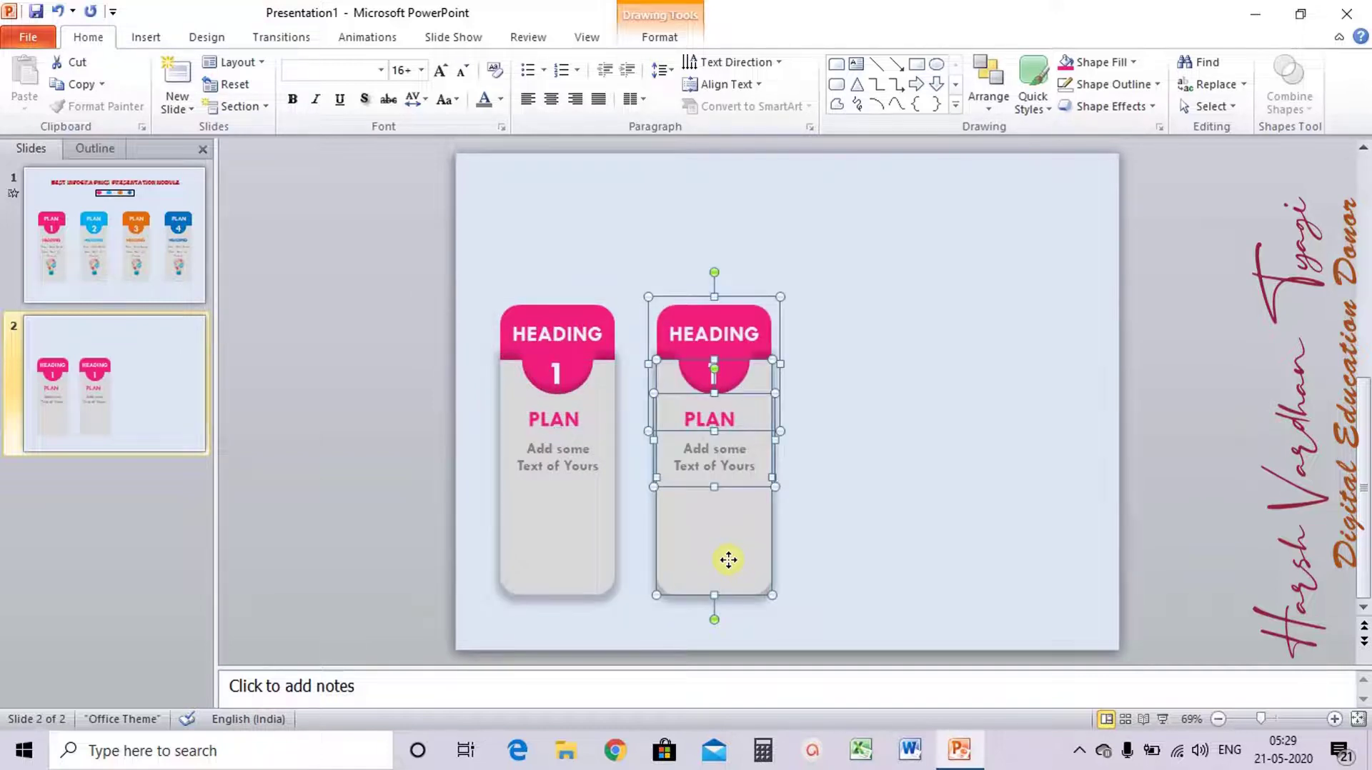
drag(729, 560, 880, 558)
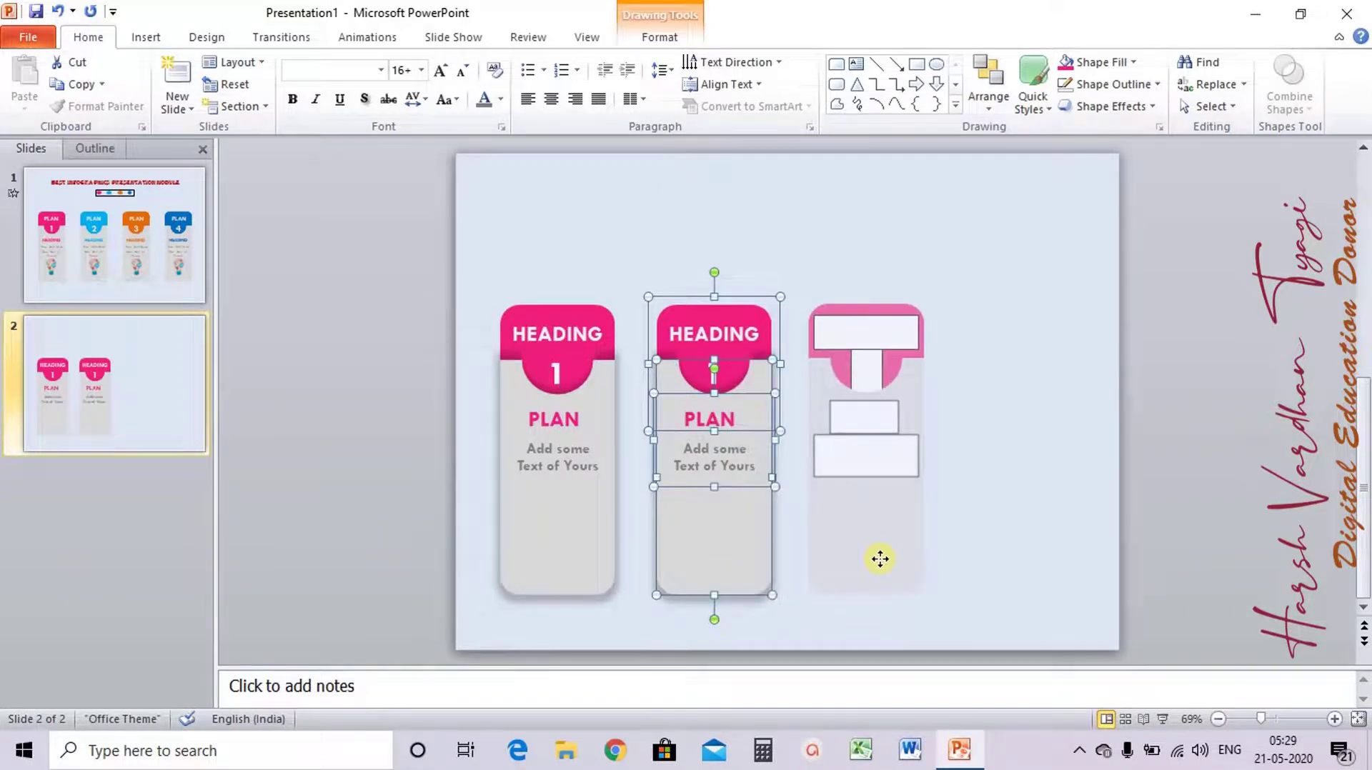
drag(879, 558, 891, 560)
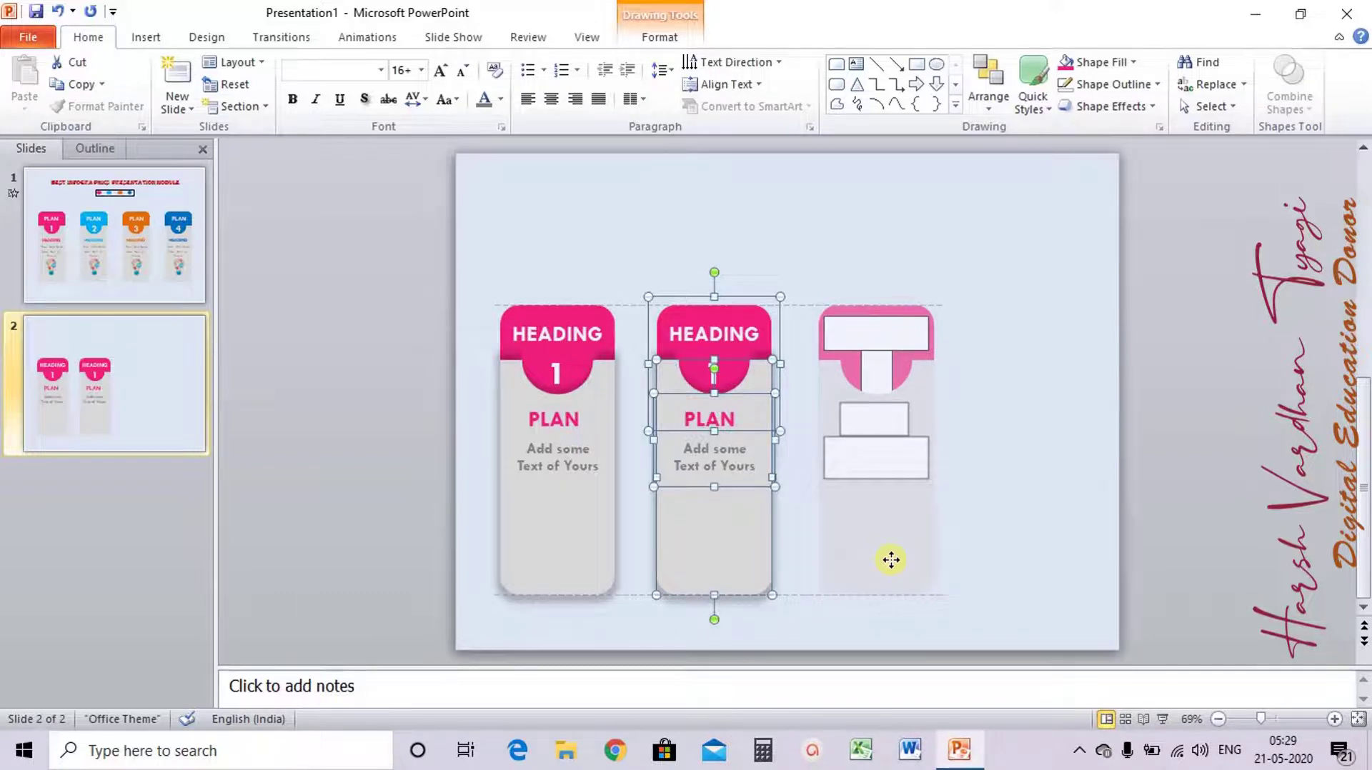
Add the third and fourth card copies level across the slide, undoing one misplaced drop
drag(891, 560, 1045, 558)
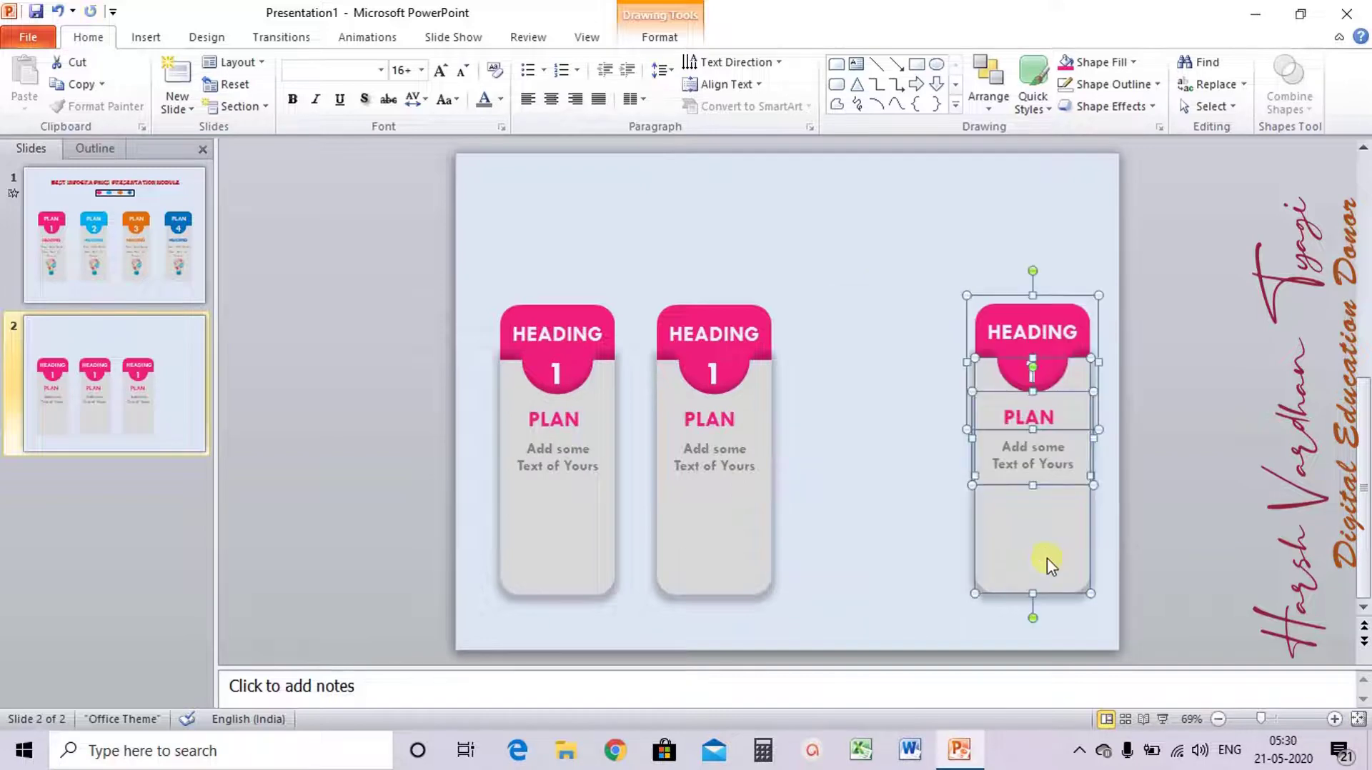
key(ctrl+z)
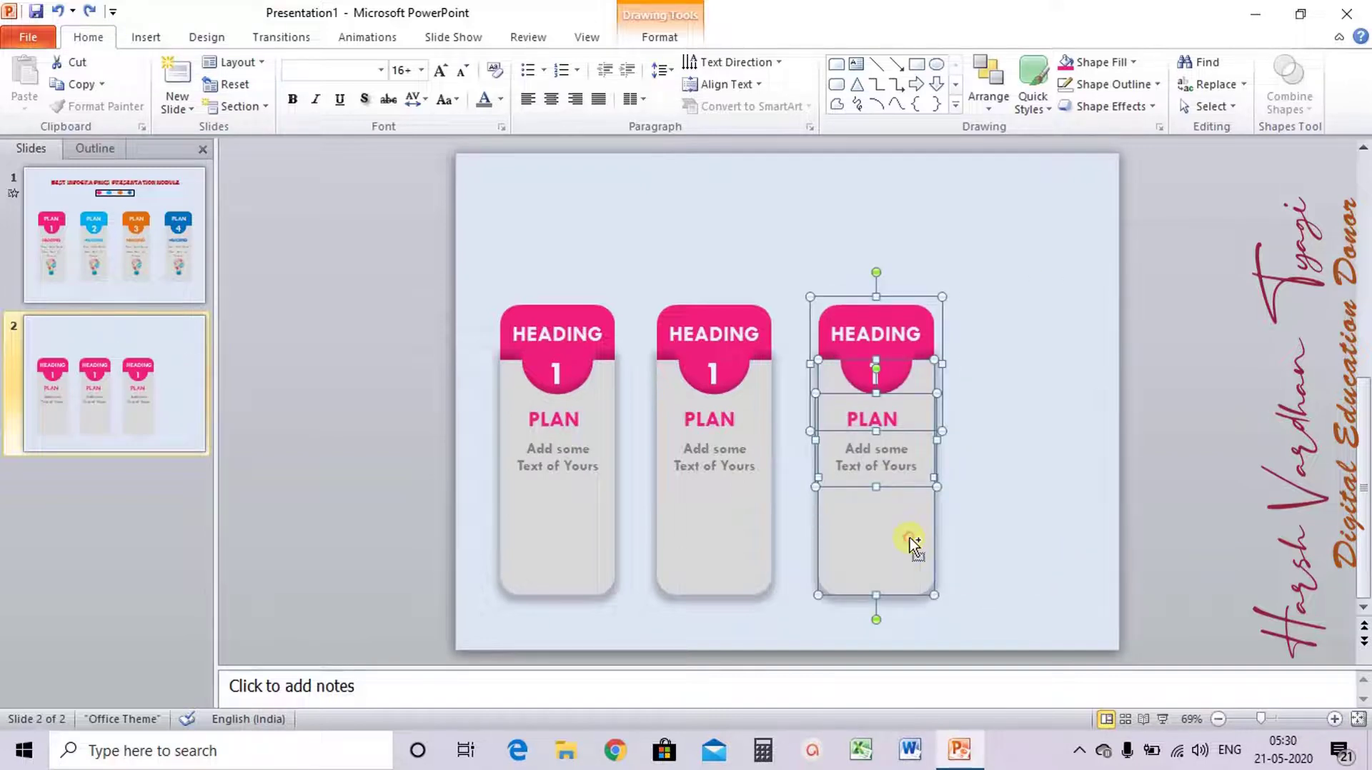
drag(909, 541, 1065, 531)
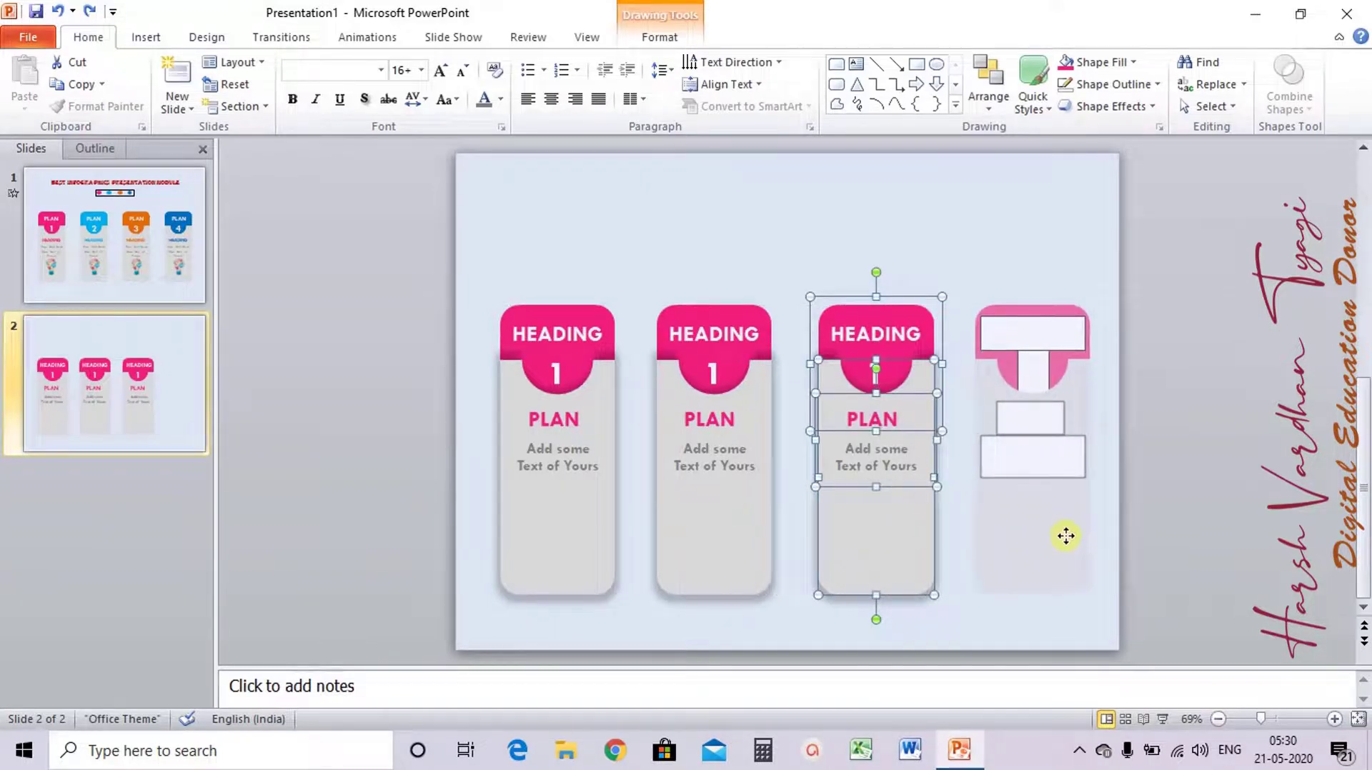
mouse_move(1066, 531)
mouse_down()
mouse_move(1065, 514)
mouse_move(1065, 538)
mouse_up()
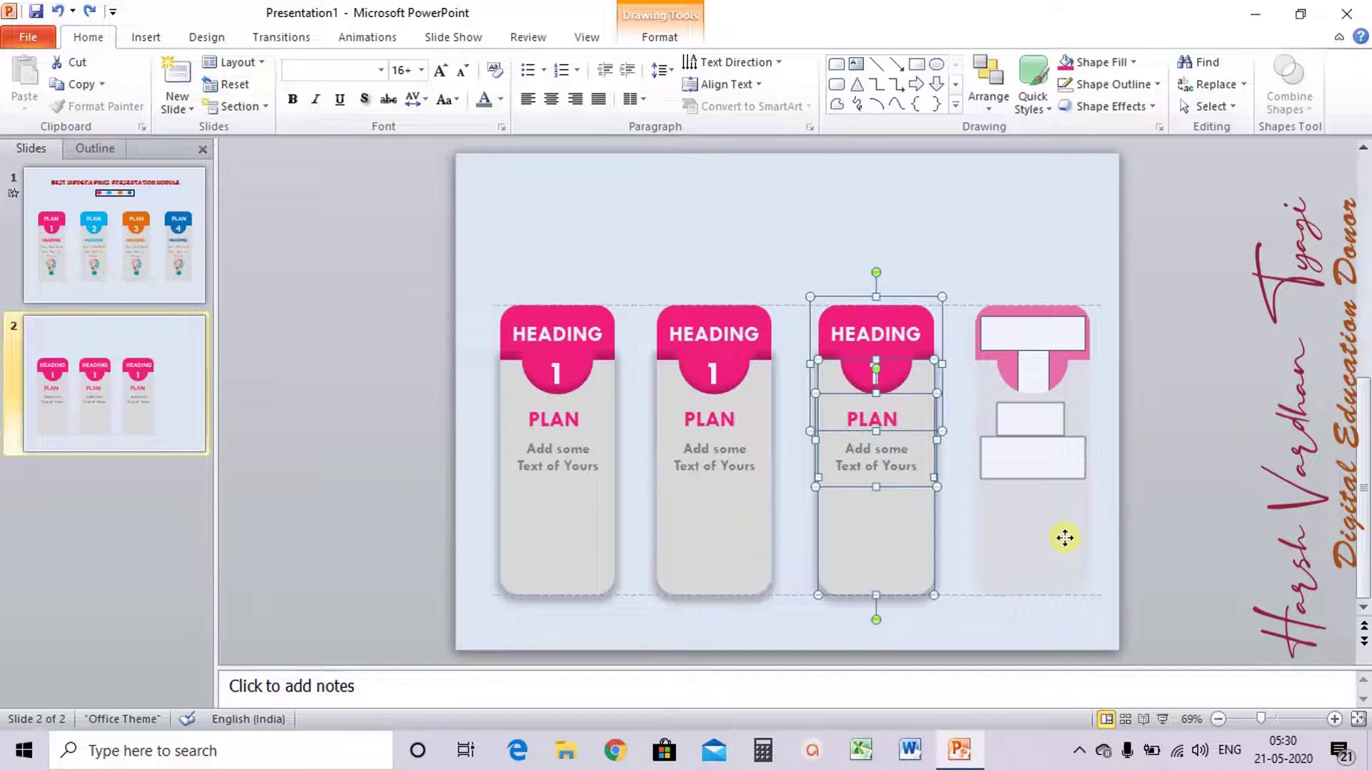
drag(1065, 538, 1065, 538)
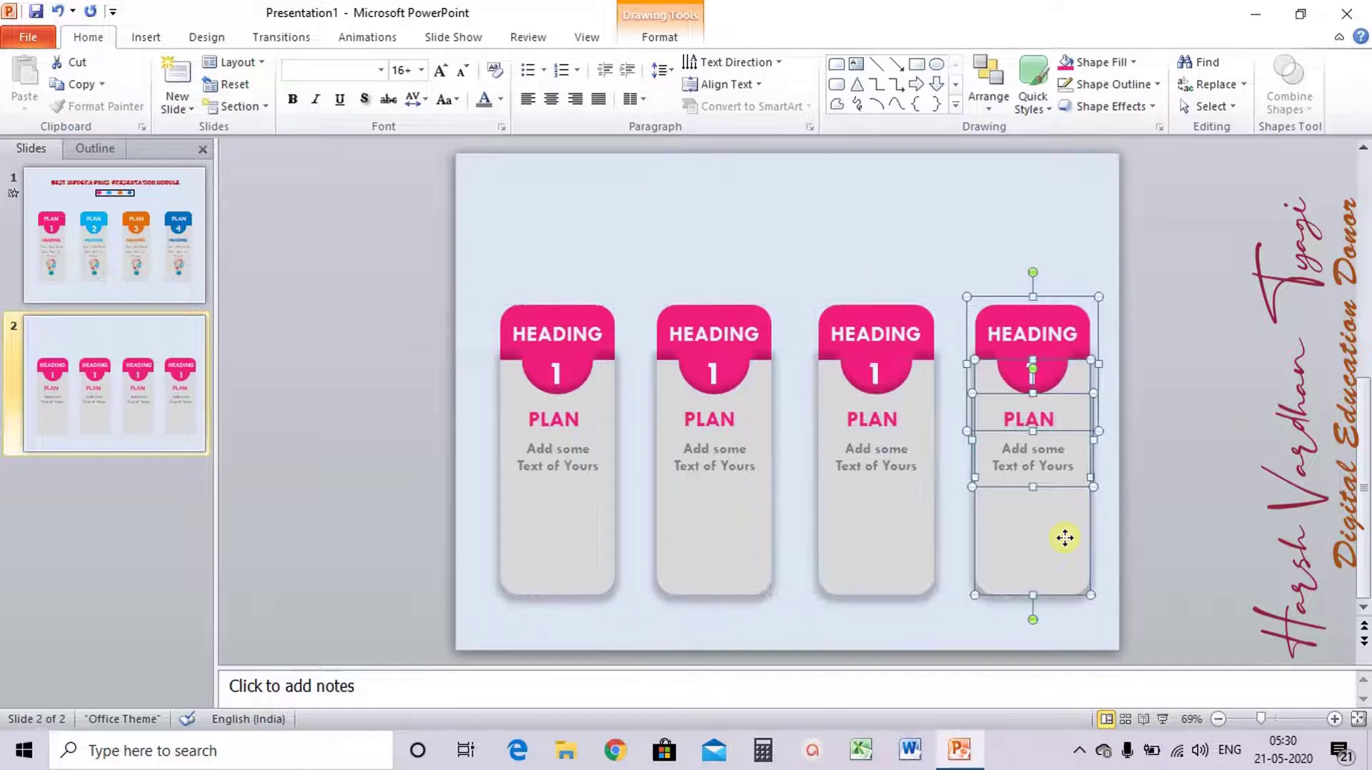
click(855, 251)
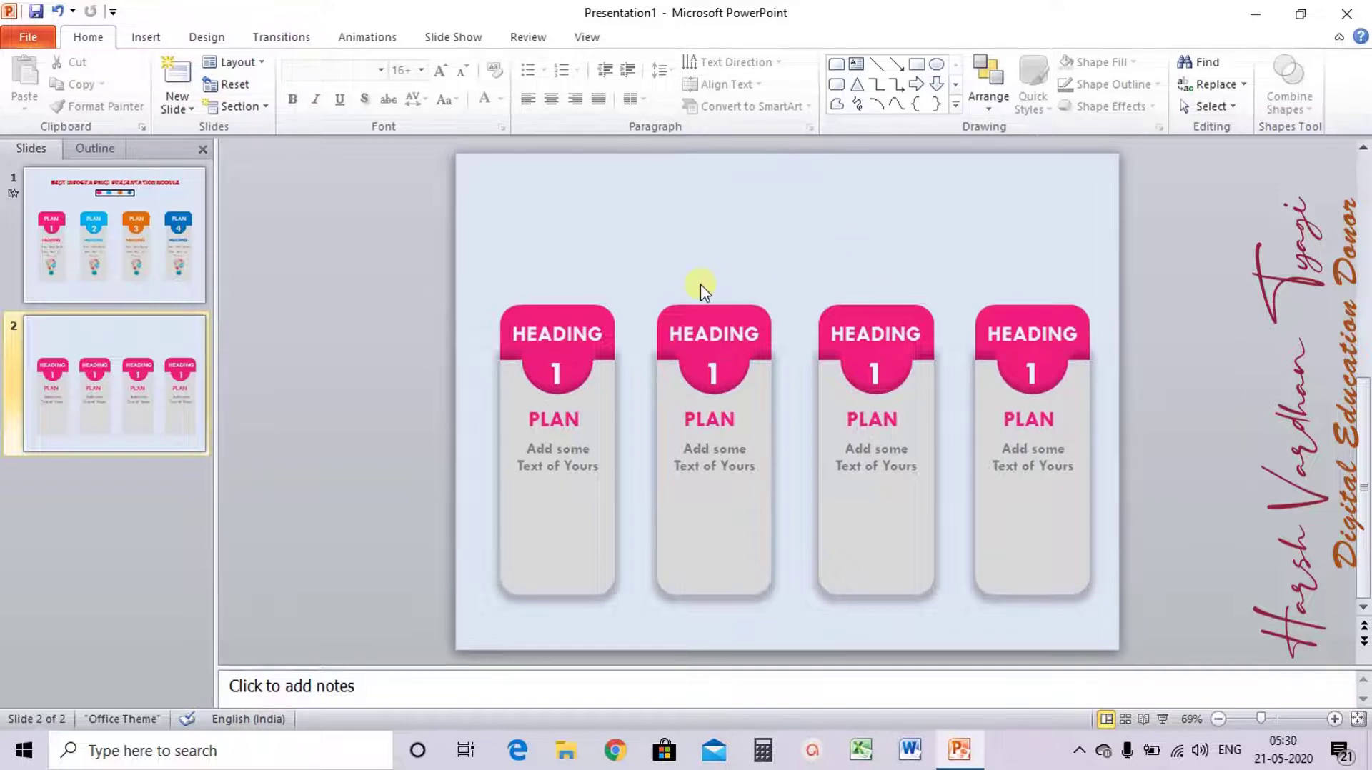
Change the numbers on cards two, three and four to 2, 3 and 4
click(714, 370)
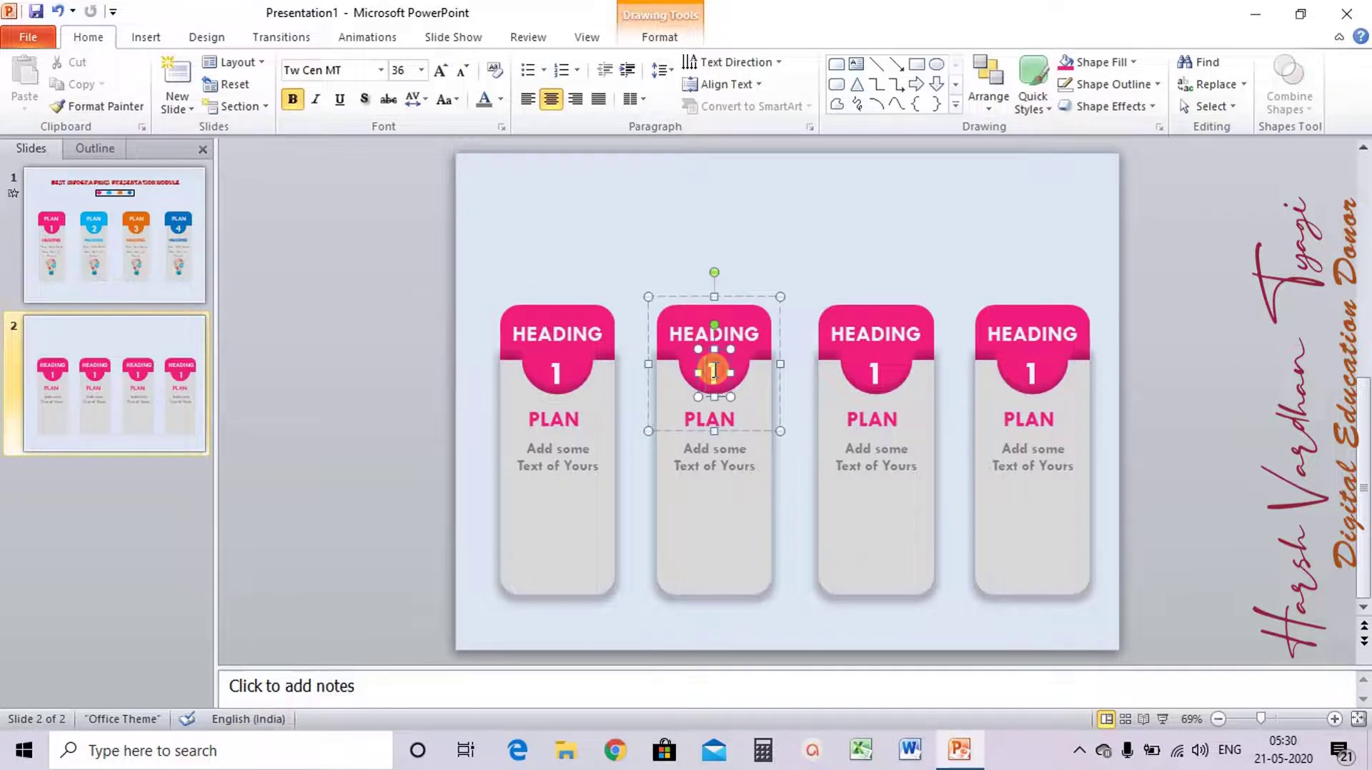
click(714, 372)
double_click(714, 372)
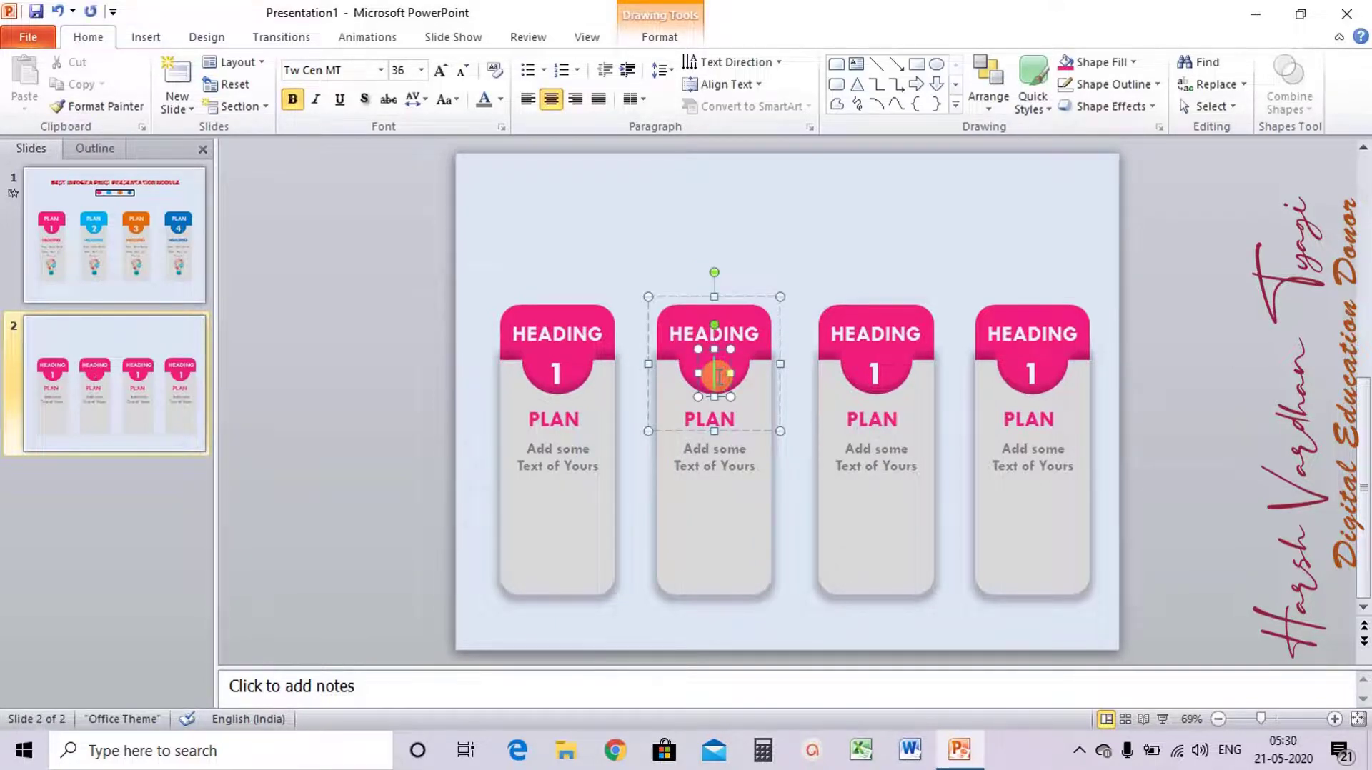
text(2)
click(876, 372)
click(879, 371)
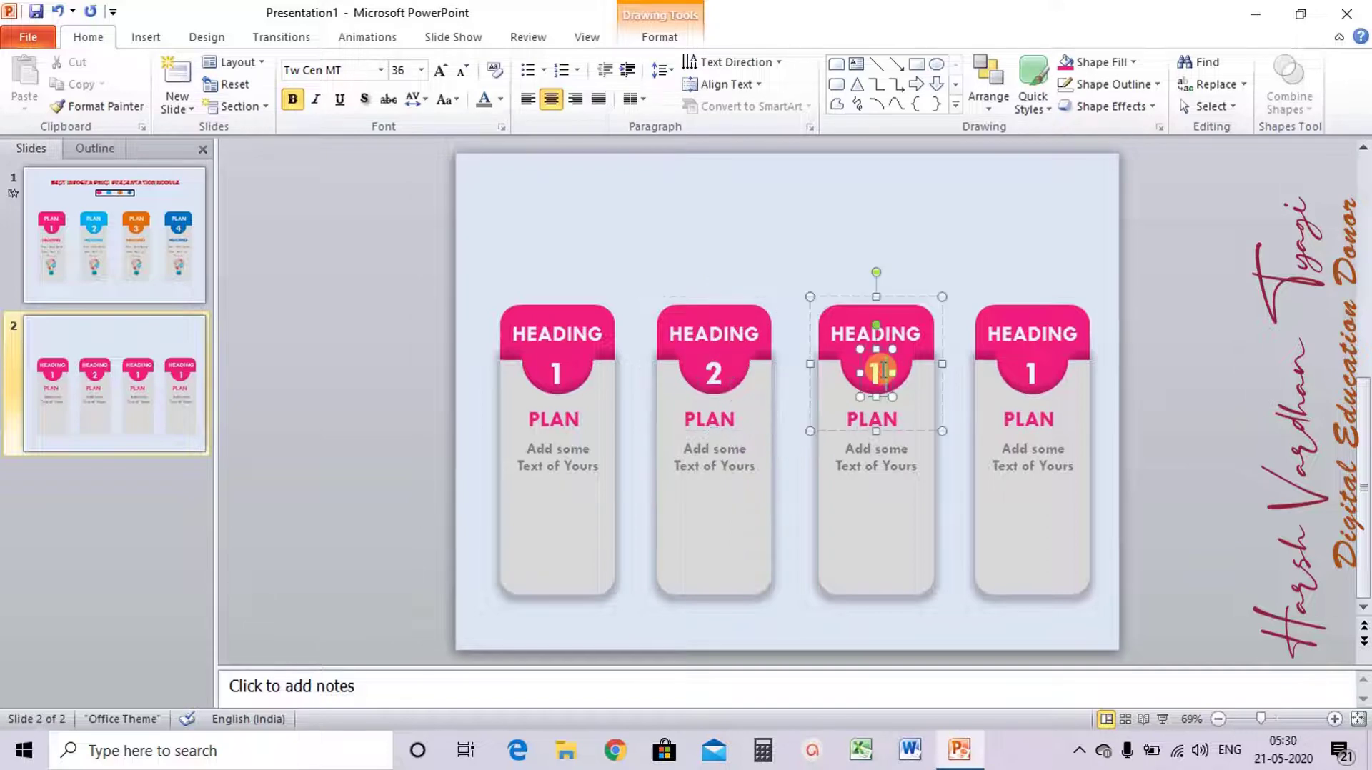
text(3)
click(1033, 372)
click(1034, 371)
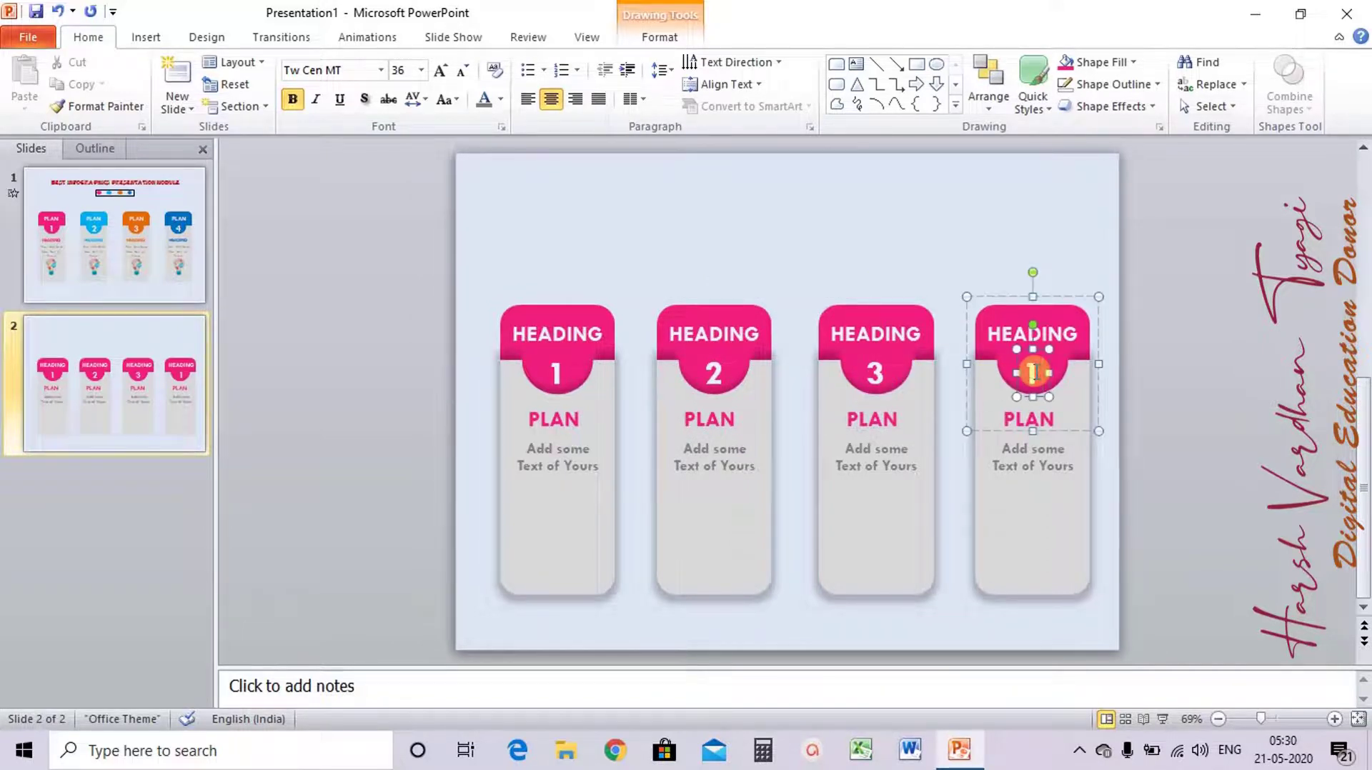
text(4)
Select the heading group on the second card
click(729, 317)
click(759, 309)
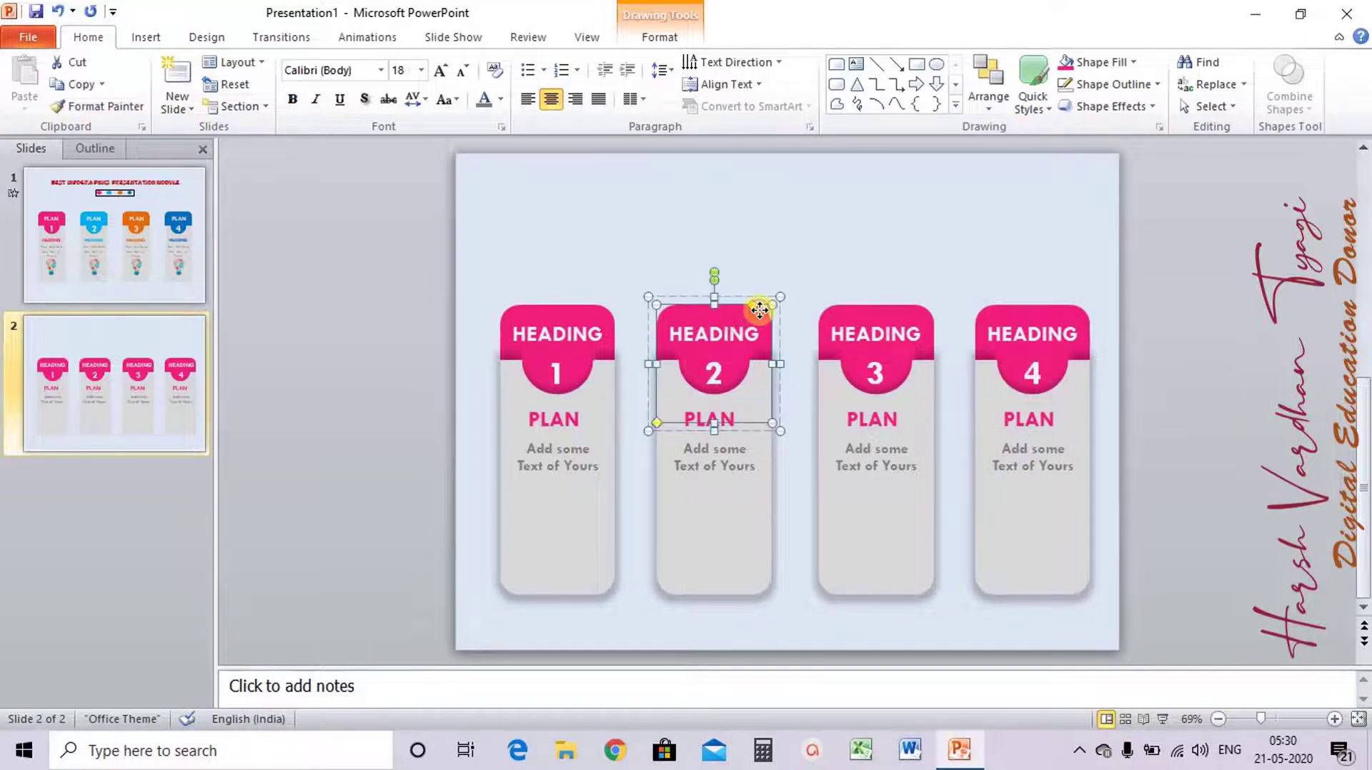
click(784, 239)
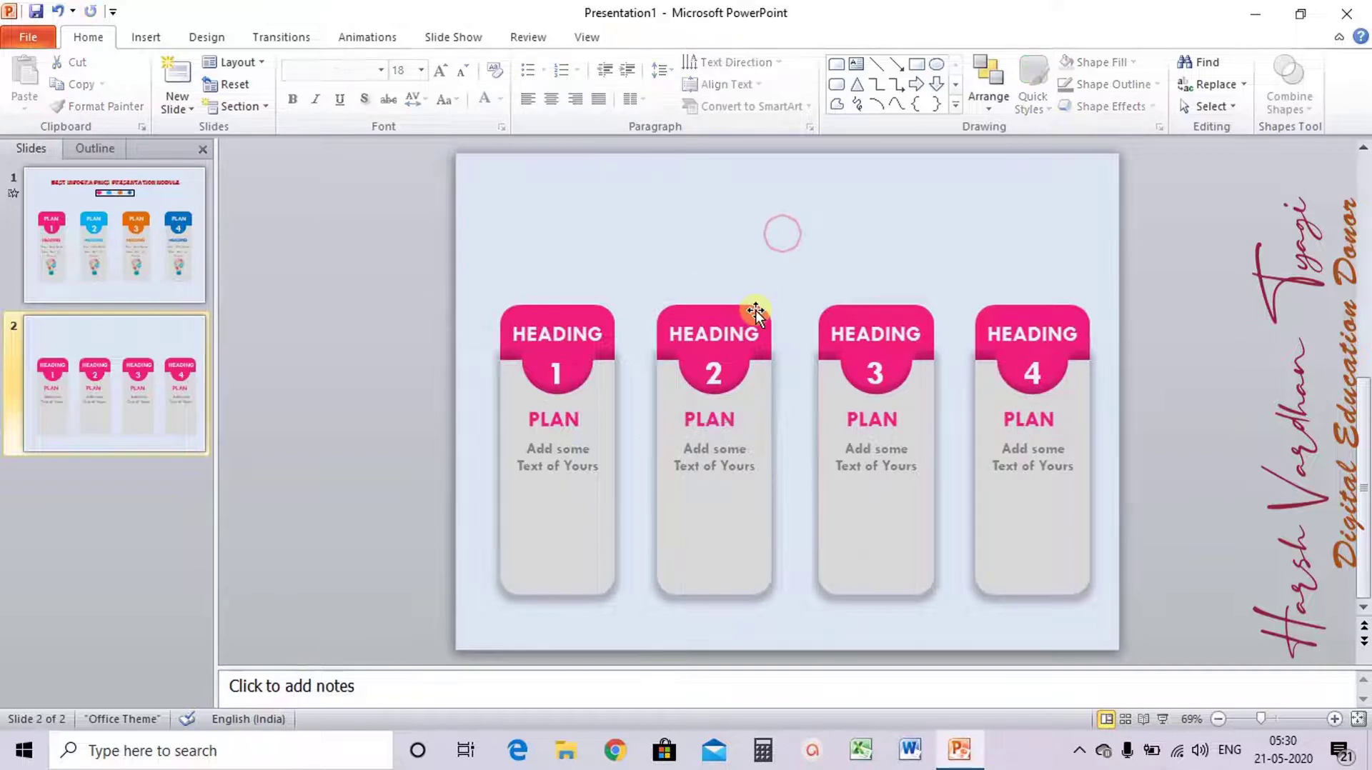
click(759, 305)
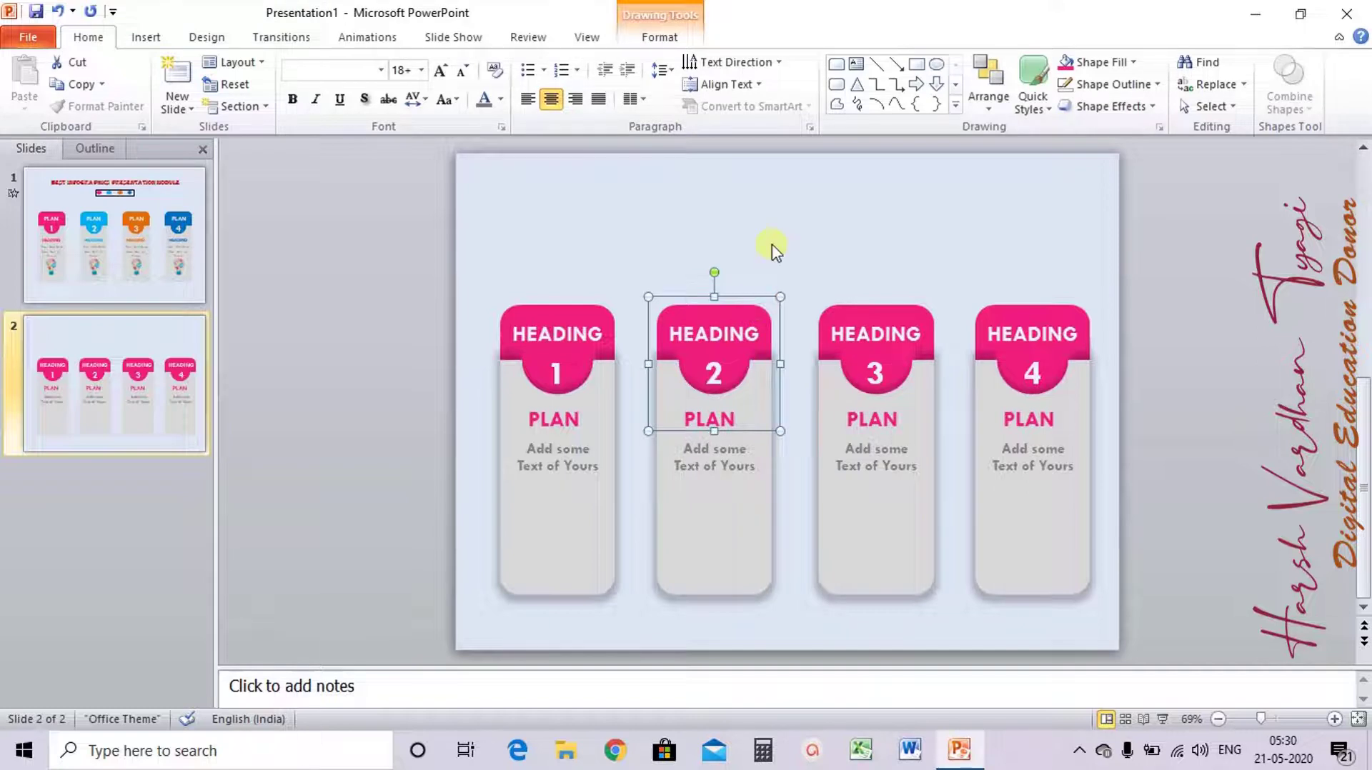
Fill card 2's heading light blue and make its PLAN word light blue
click(1133, 62)
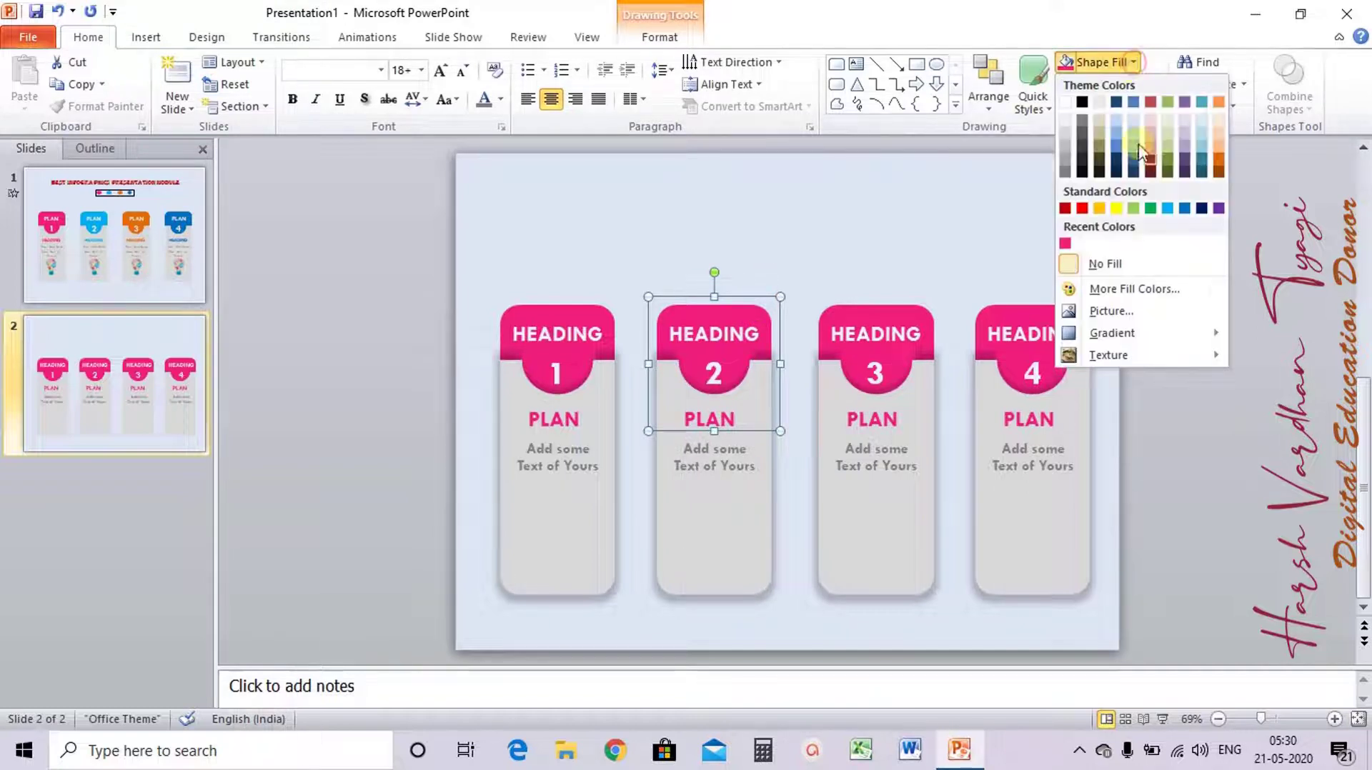
click(1168, 212)
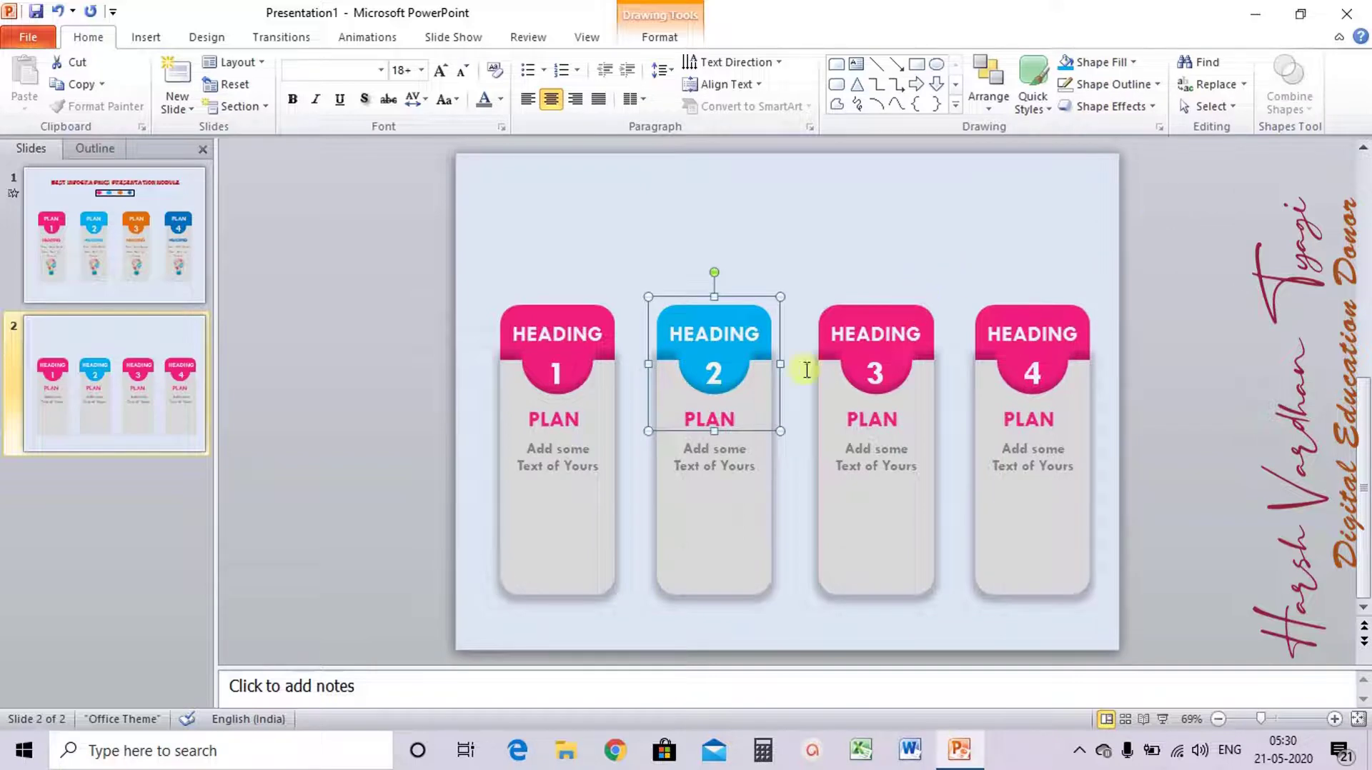
click(701, 453)
click(727, 422)
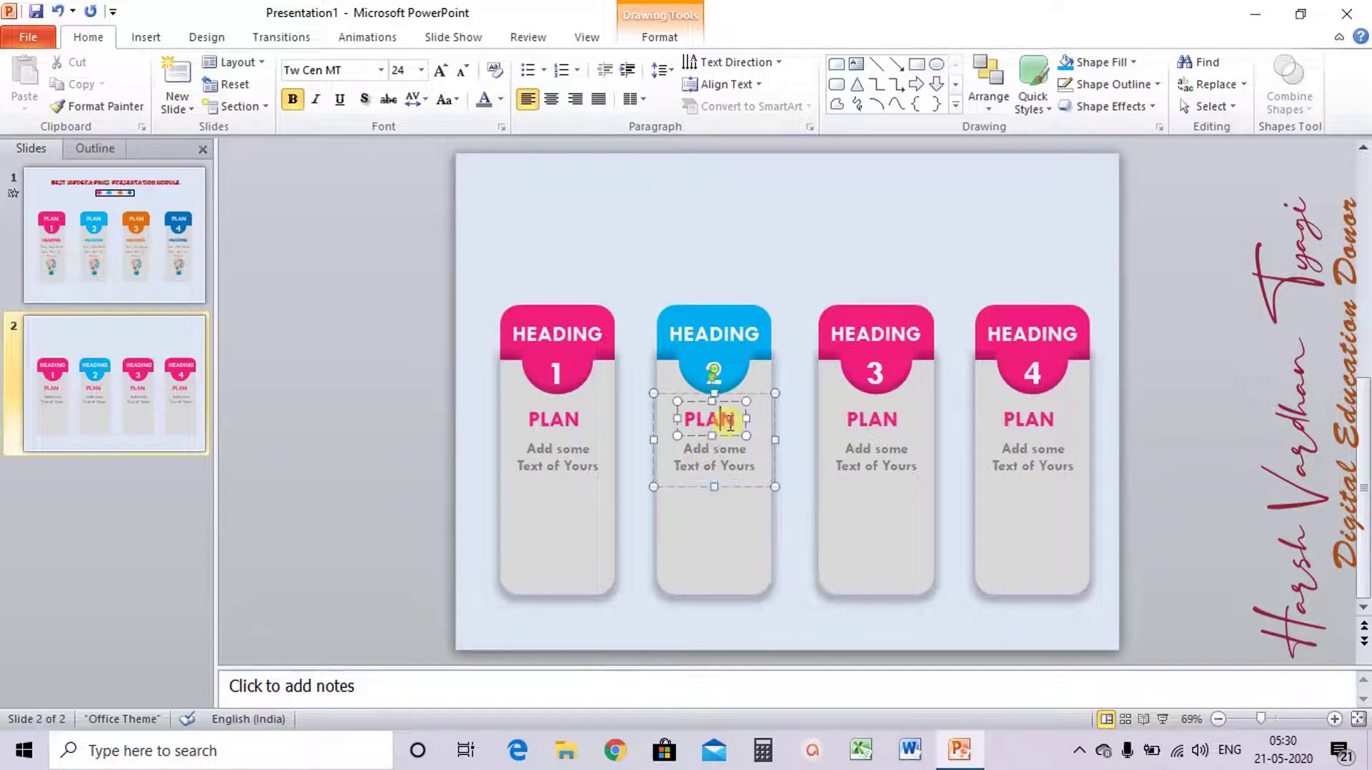
double_click(726, 421)
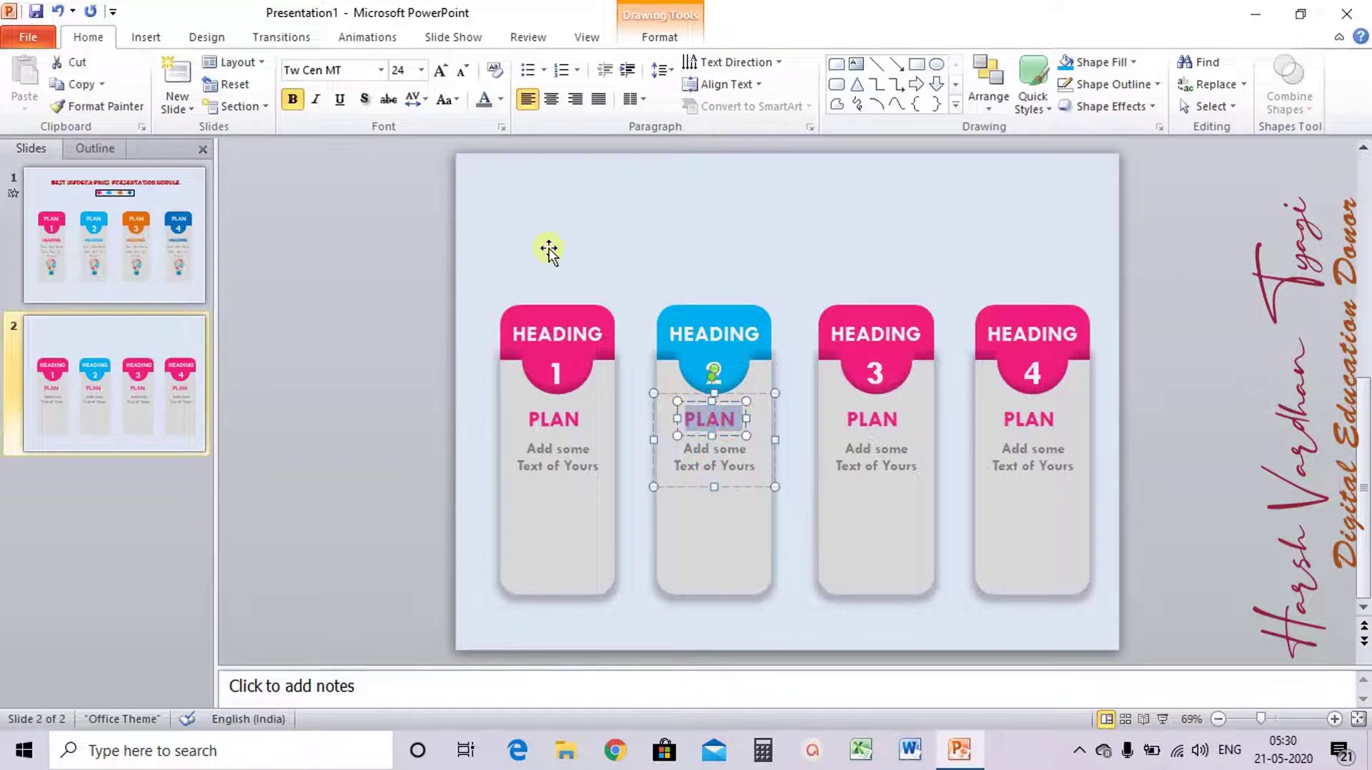
click(501, 100)
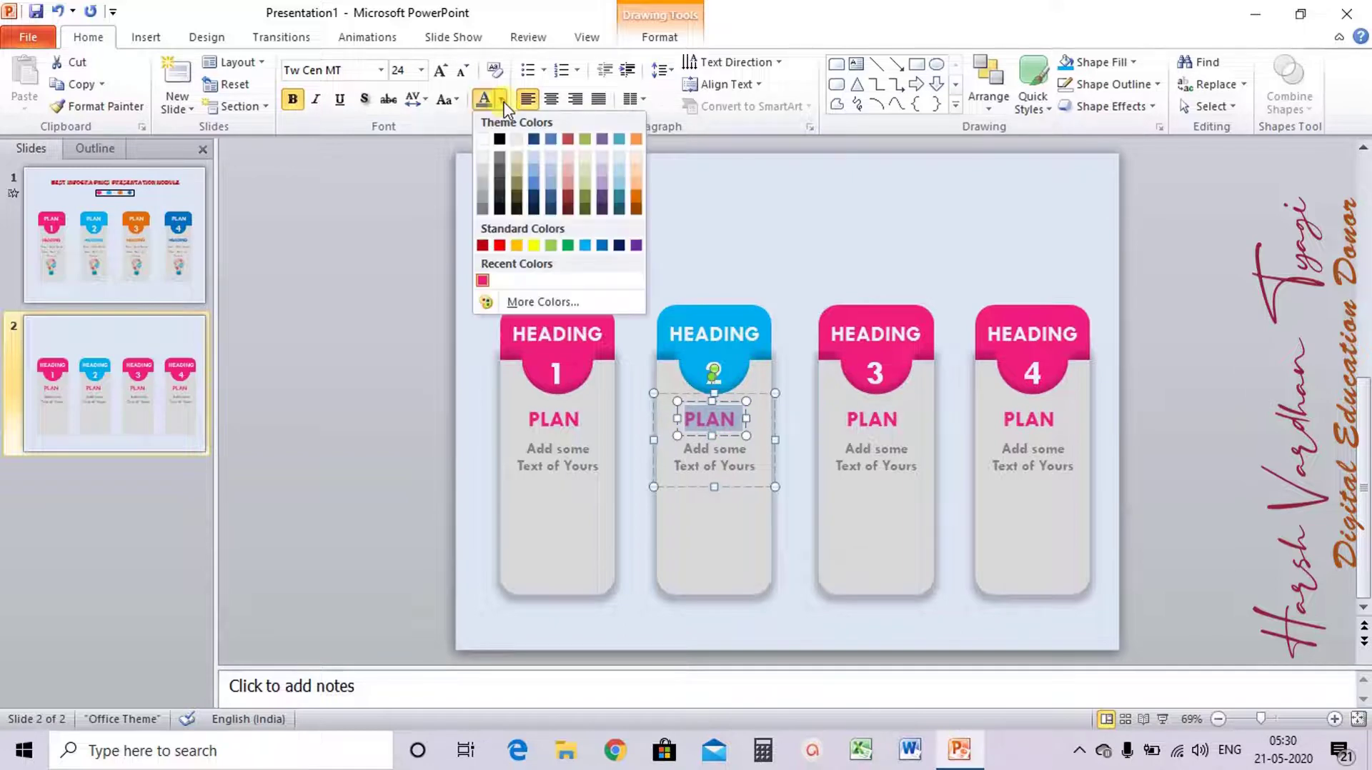
click(584, 246)
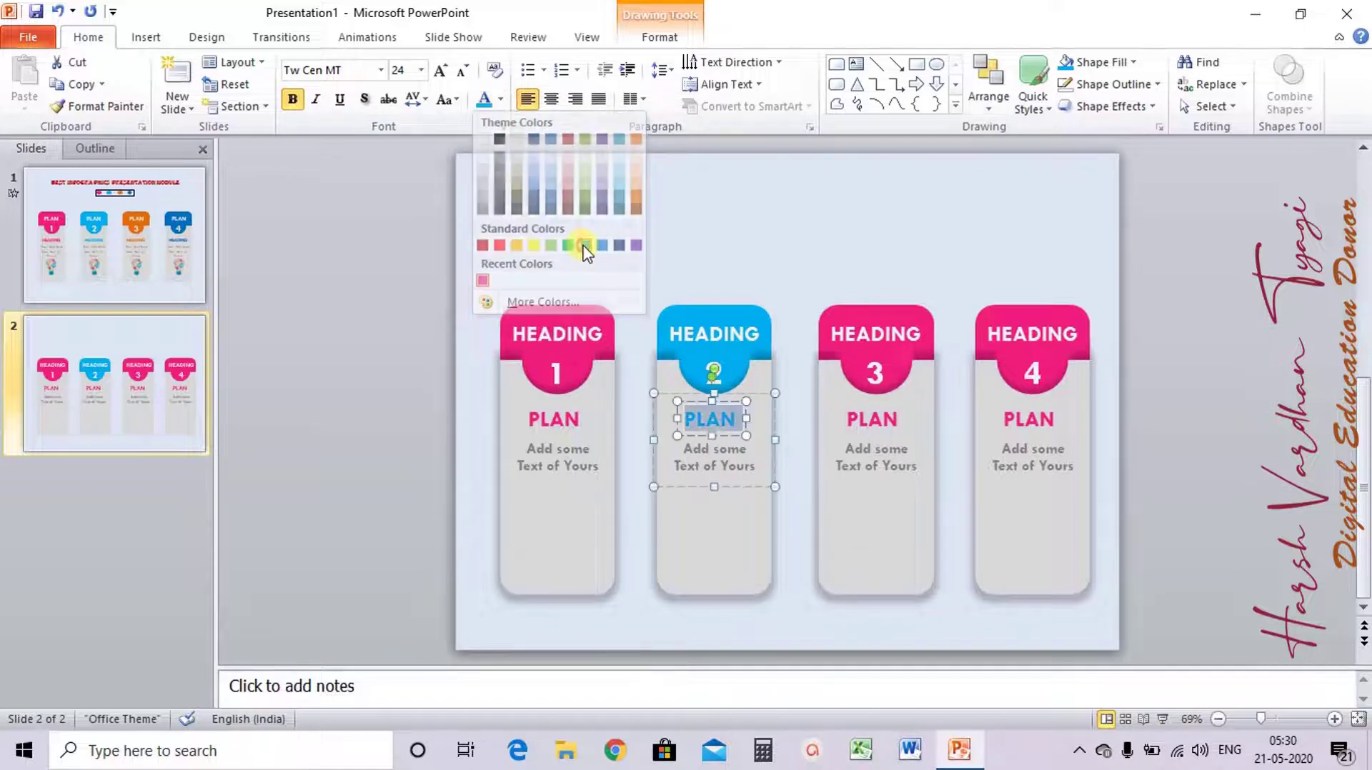
Fill card 3's heading orange and make its PLAN word orange
click(921, 311)
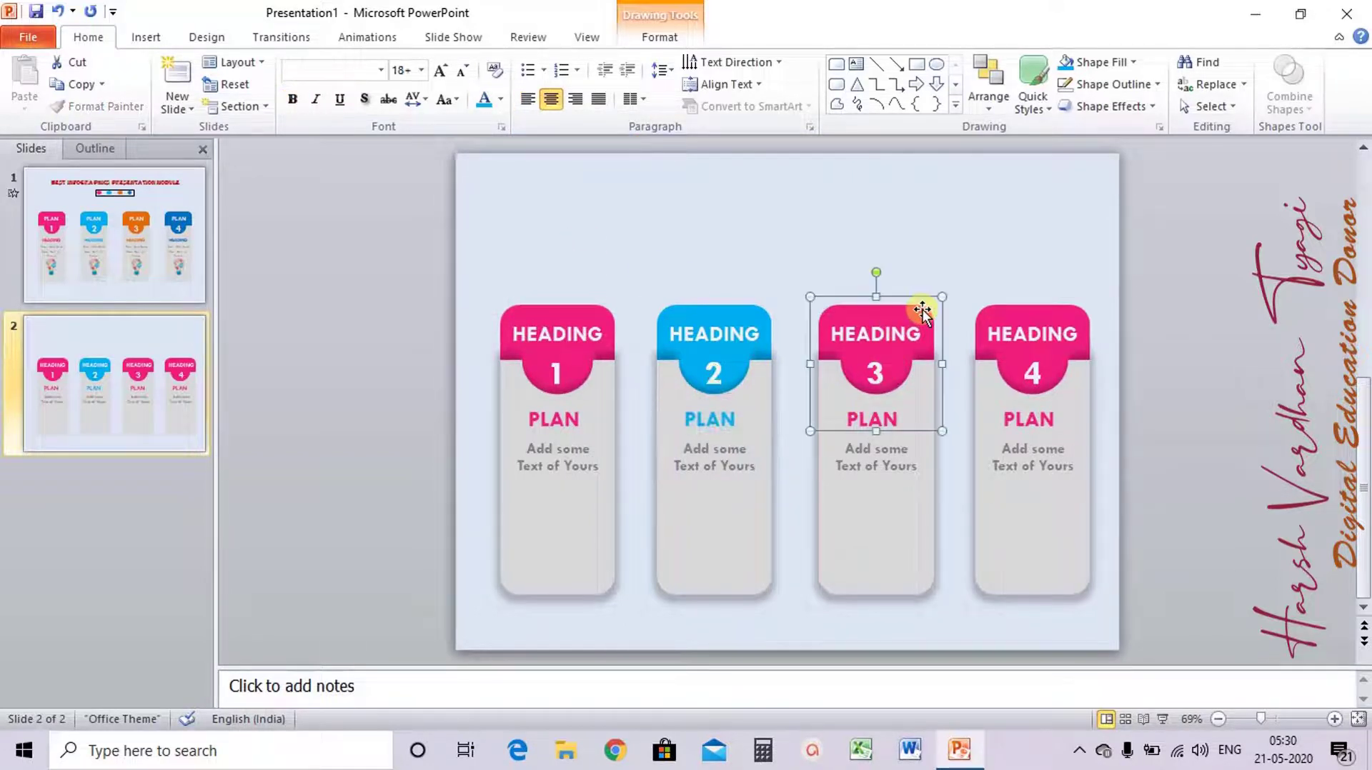
click(1119, 61)
click(1218, 154)
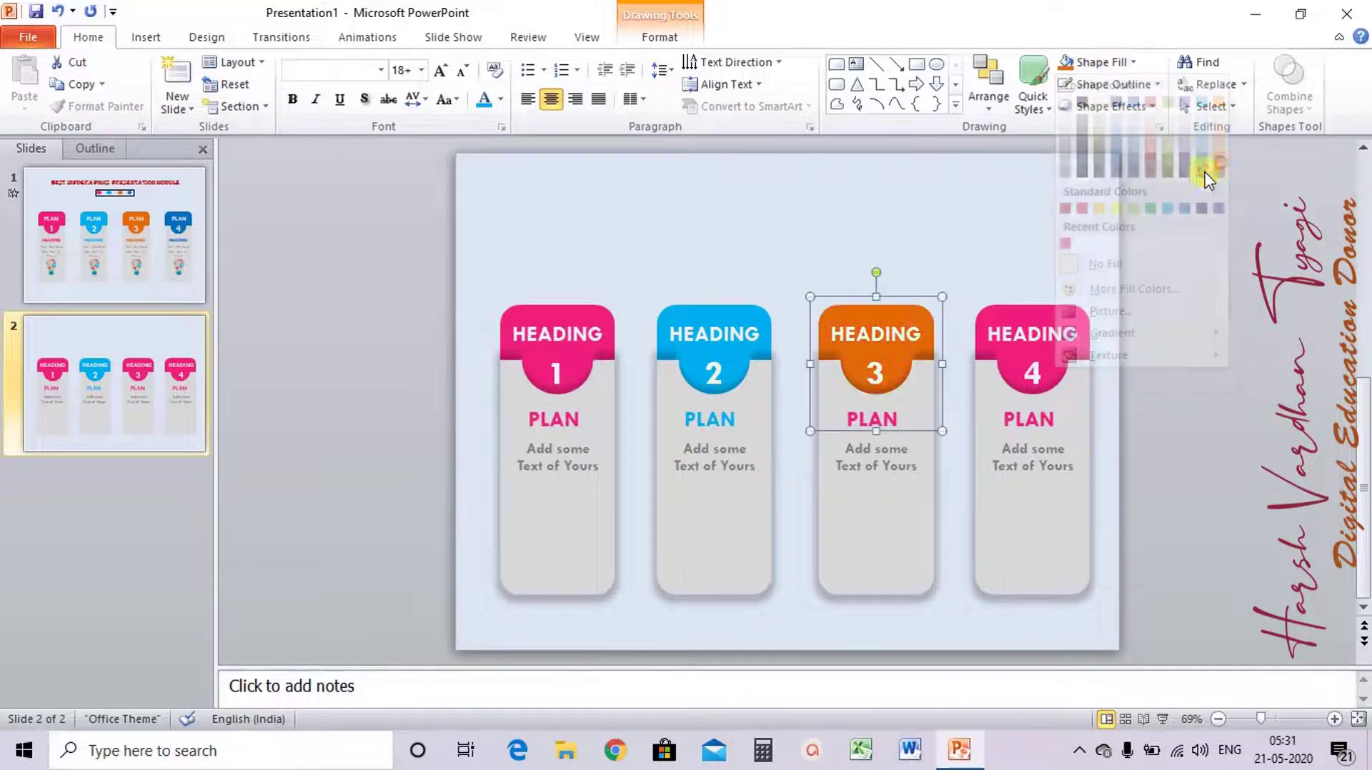
click(895, 420)
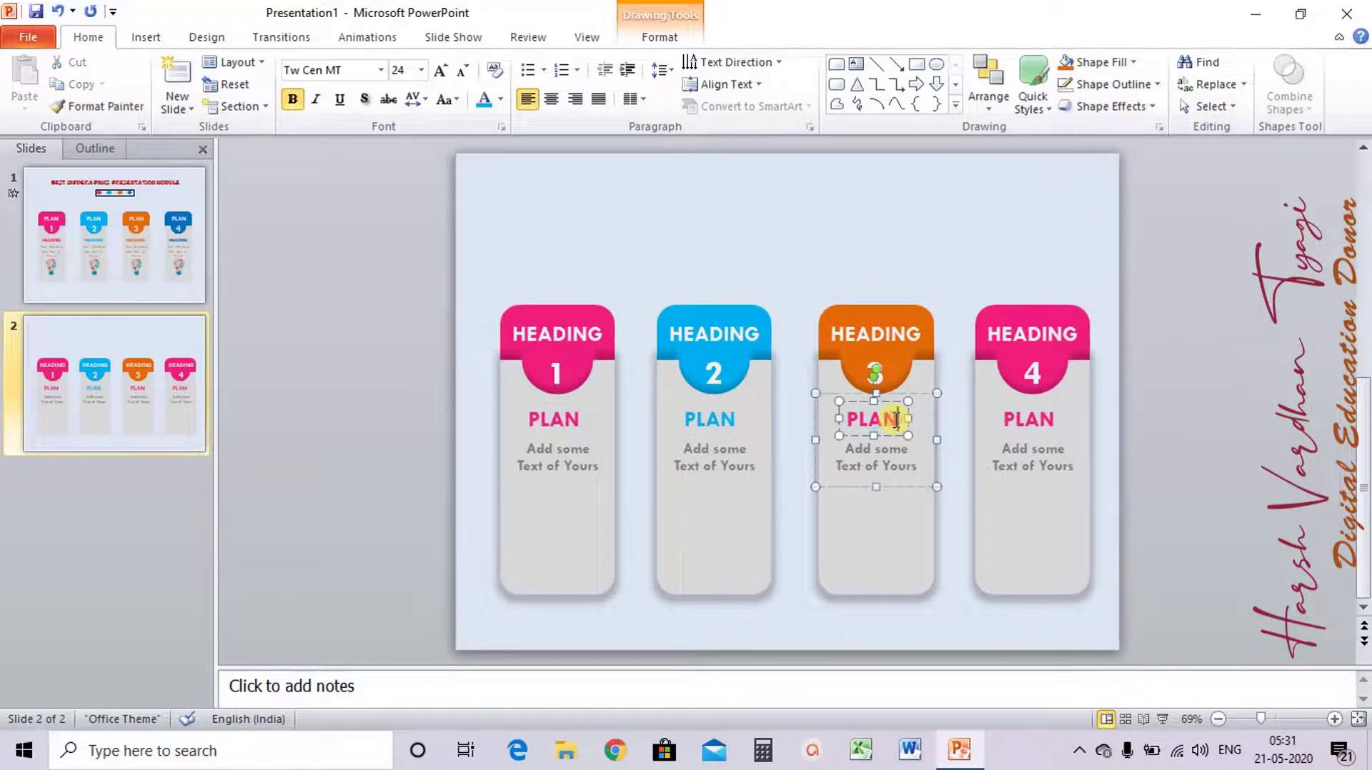
drag(901, 421, 854, 420)
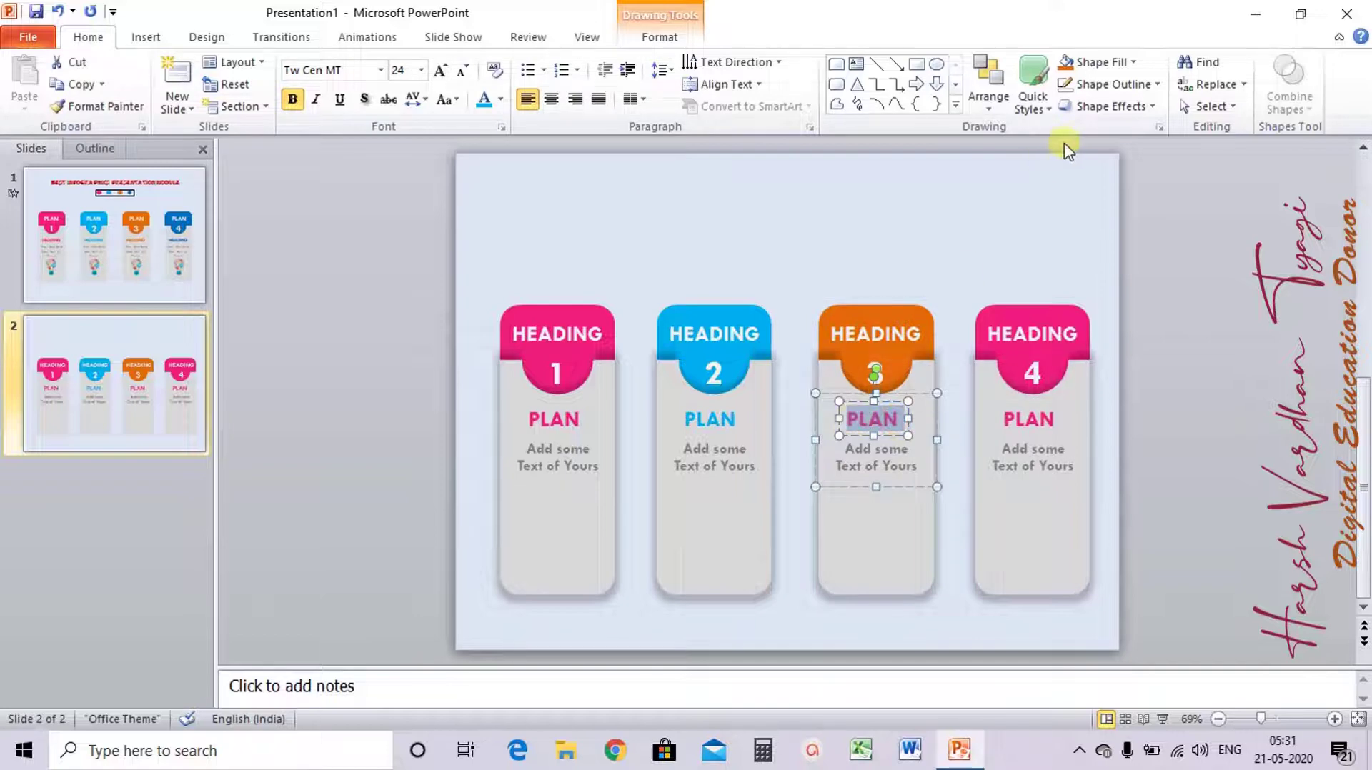
click(500, 100)
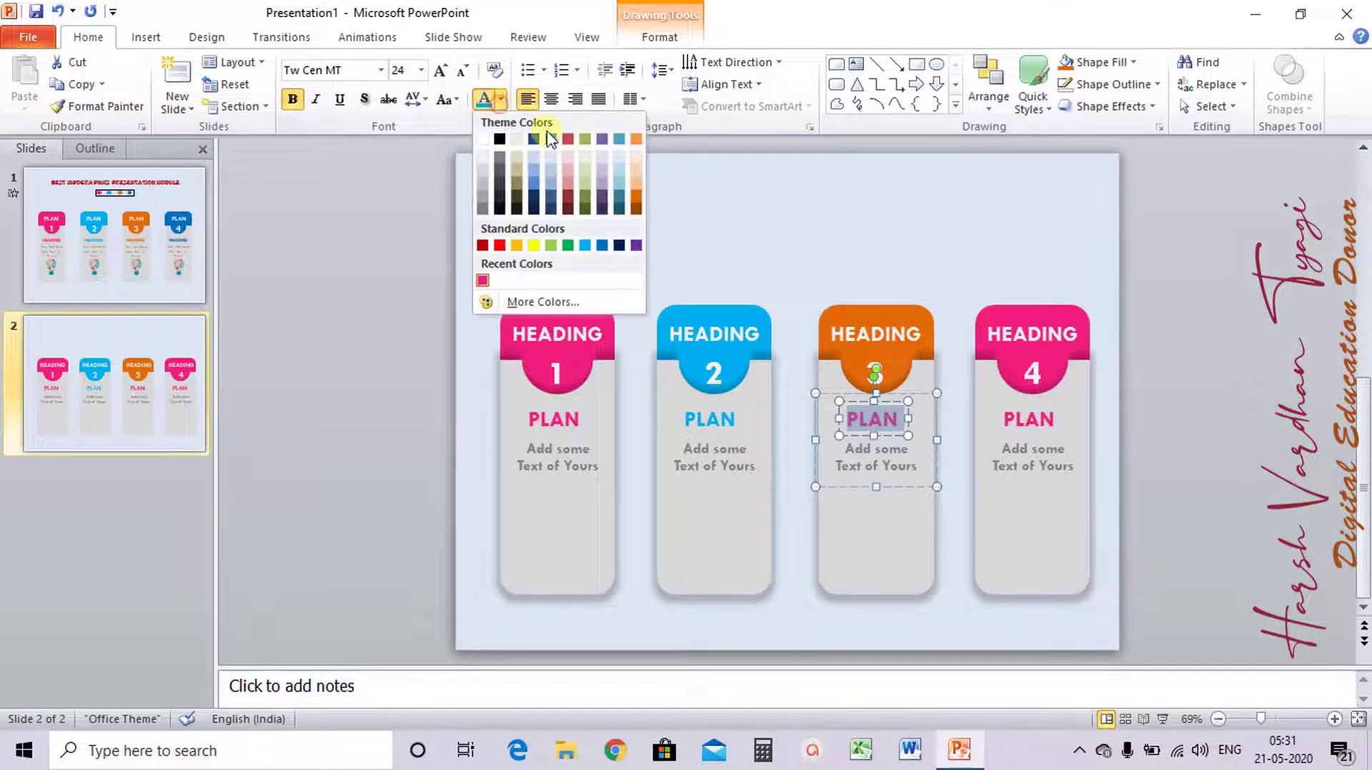
click(633, 194)
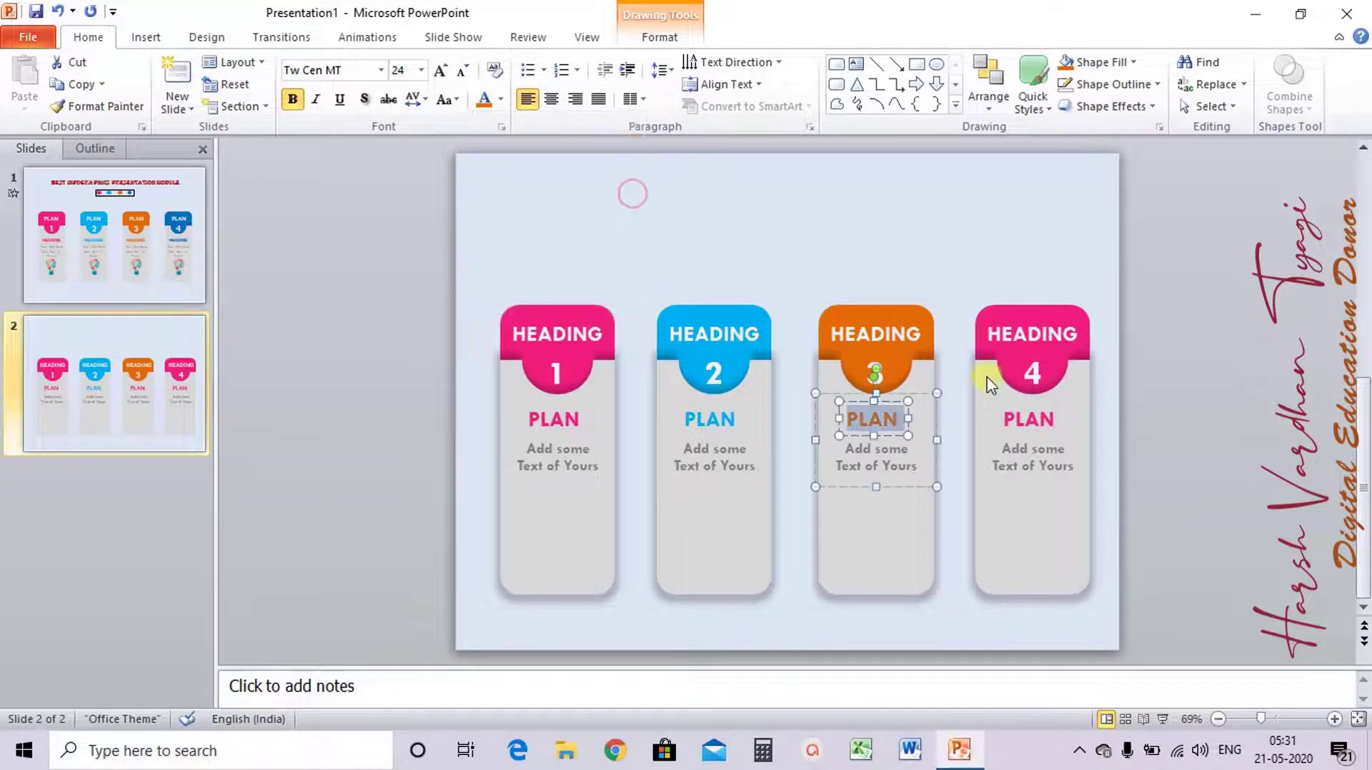
Fill card 4's heading dark blue and make its PLAN word dark blue
click(1077, 312)
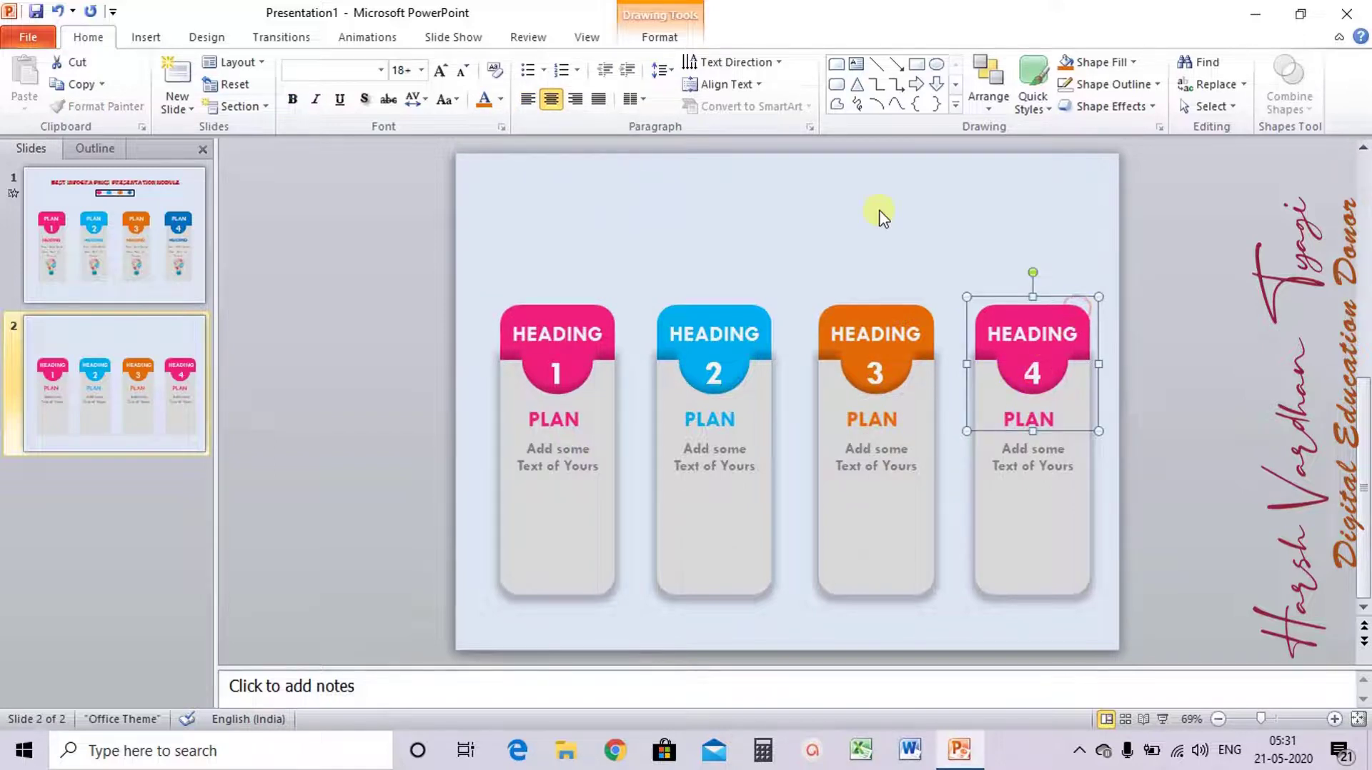
click(1107, 66)
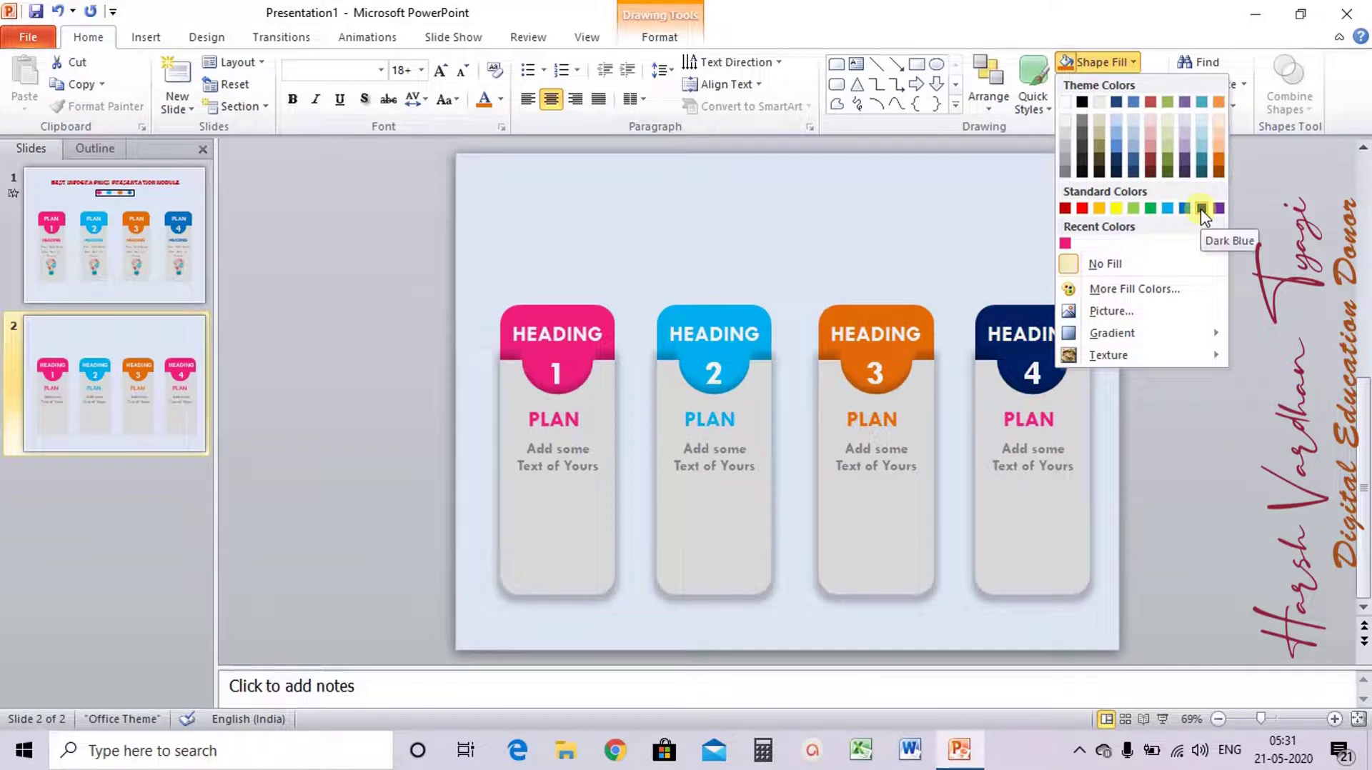
click(1201, 208)
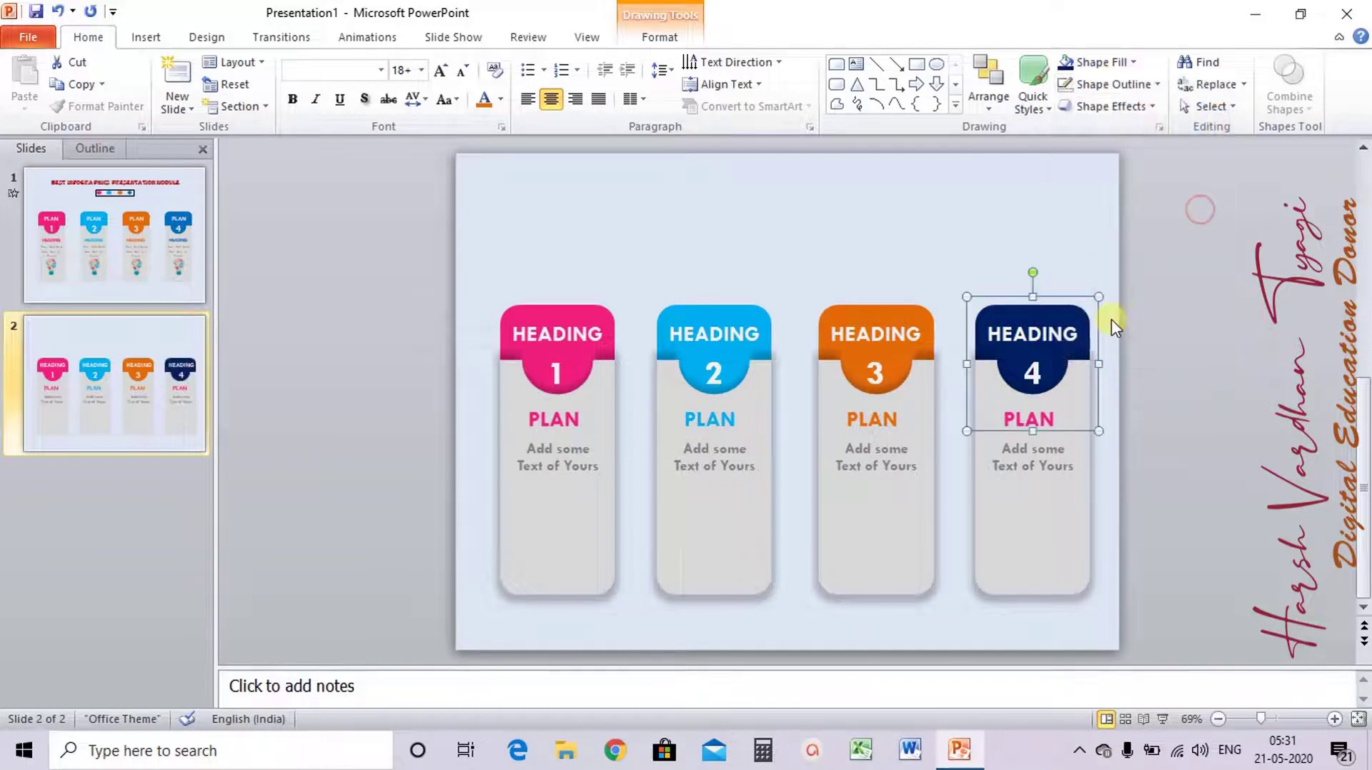
click(1053, 420)
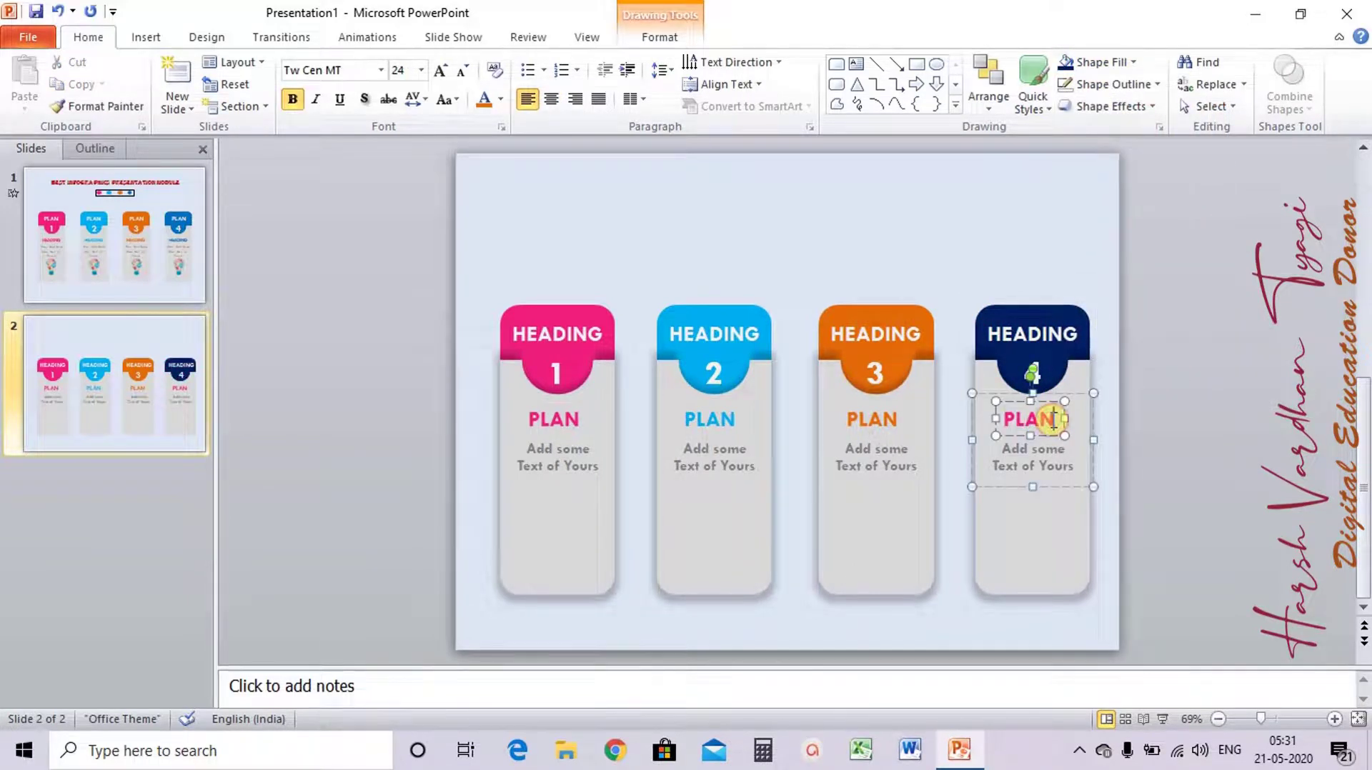
double_click(1052, 420)
click(500, 99)
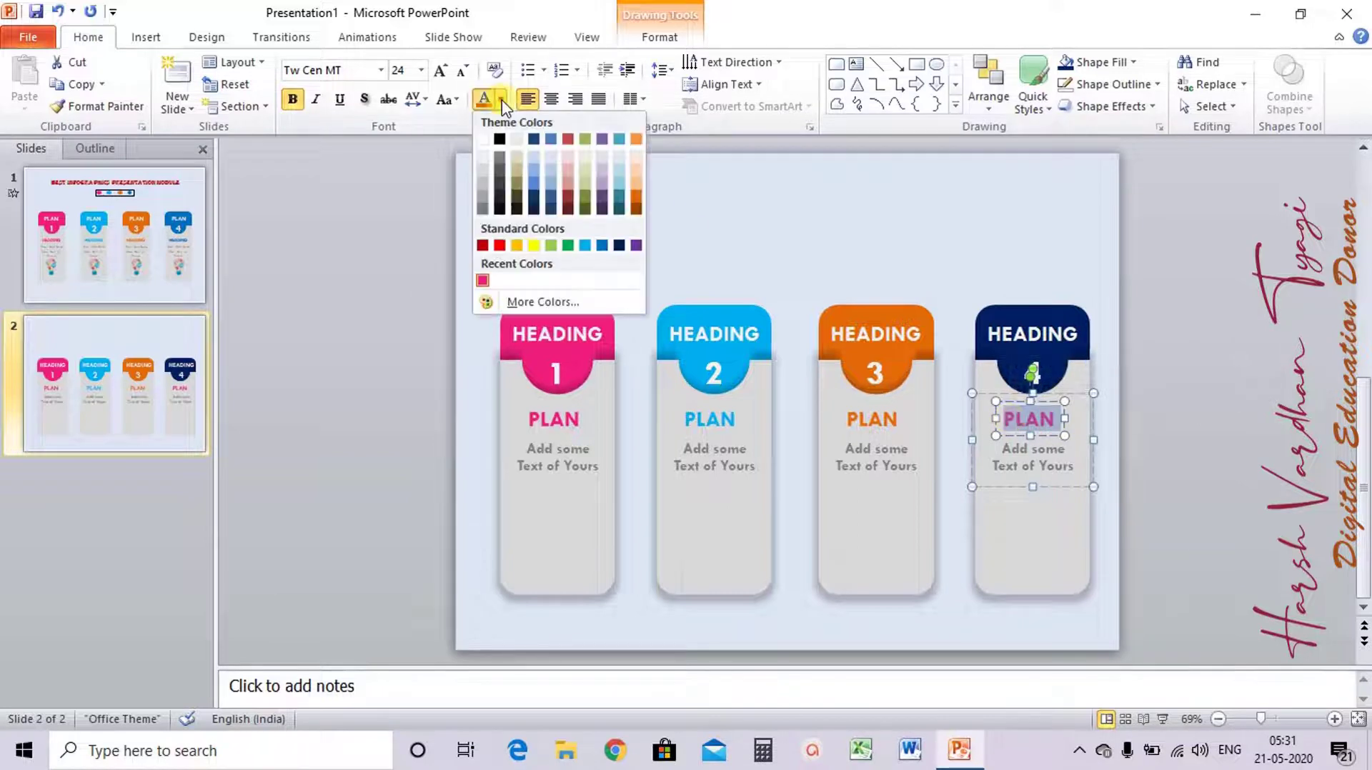
click(619, 246)
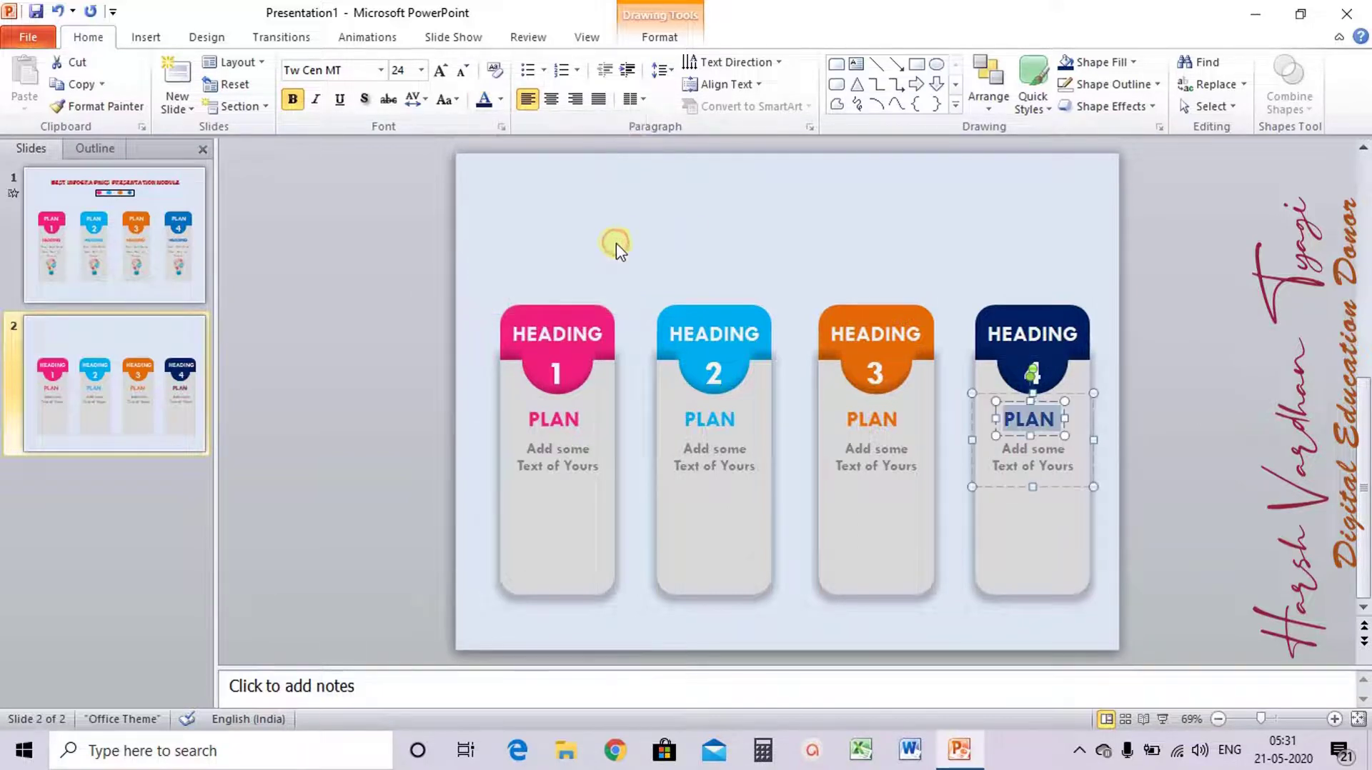
click(392, 295)
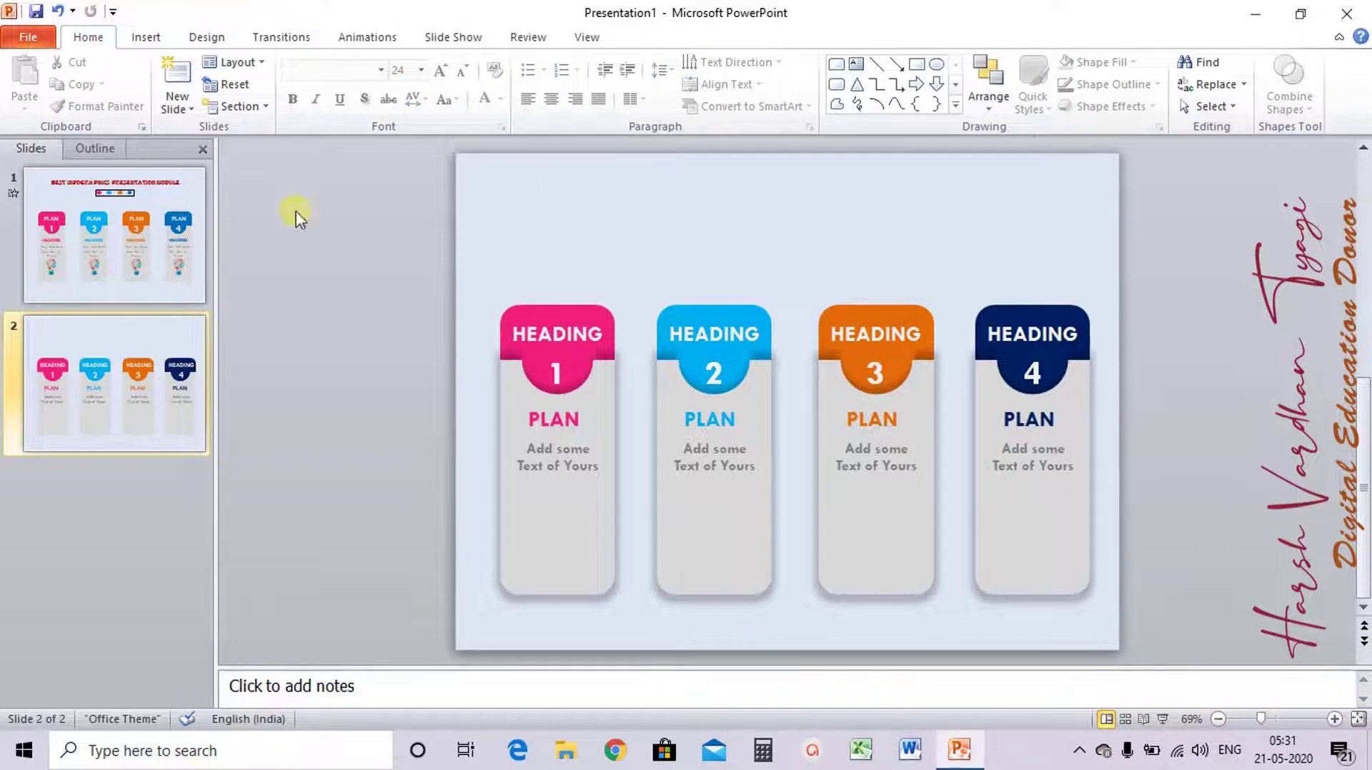
Insert the gear-bulb picture onto slide 2 from Insert > Picture
click(146, 37)
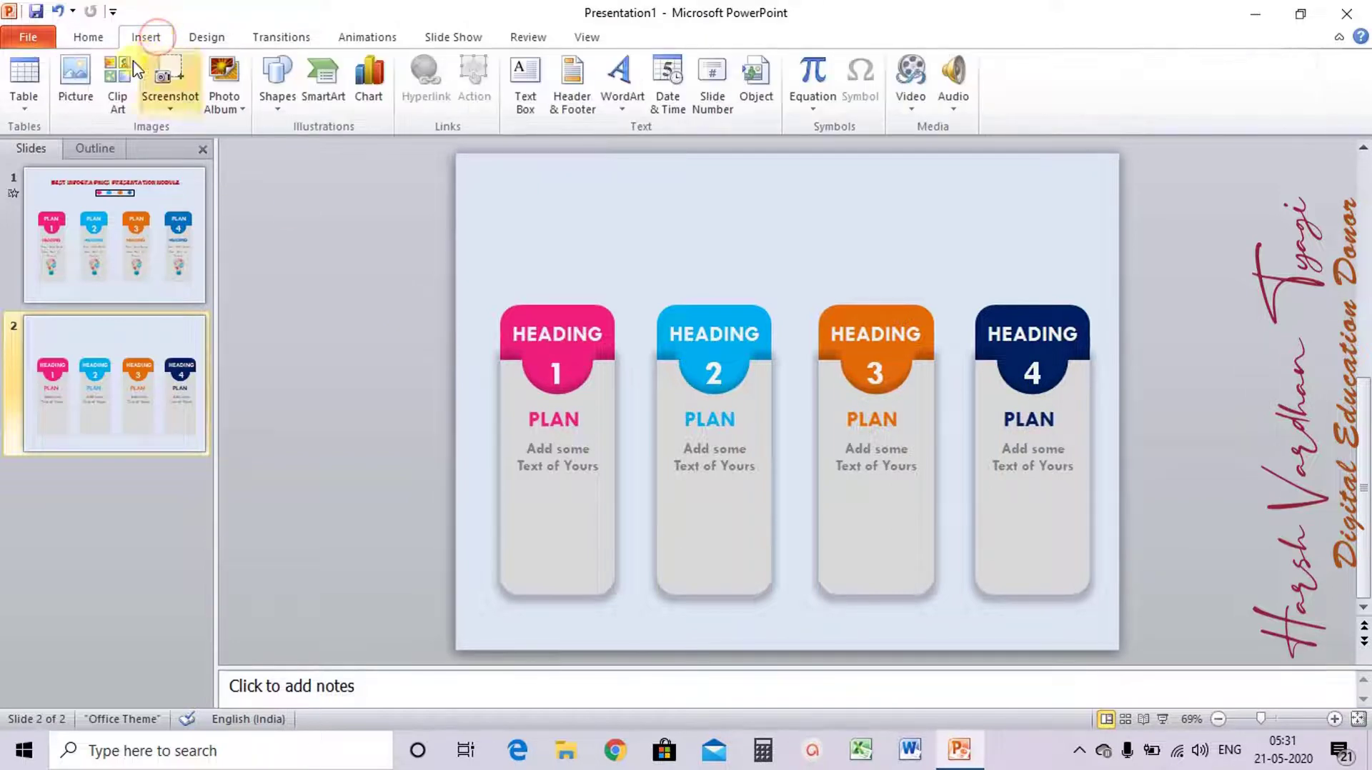
click(80, 84)
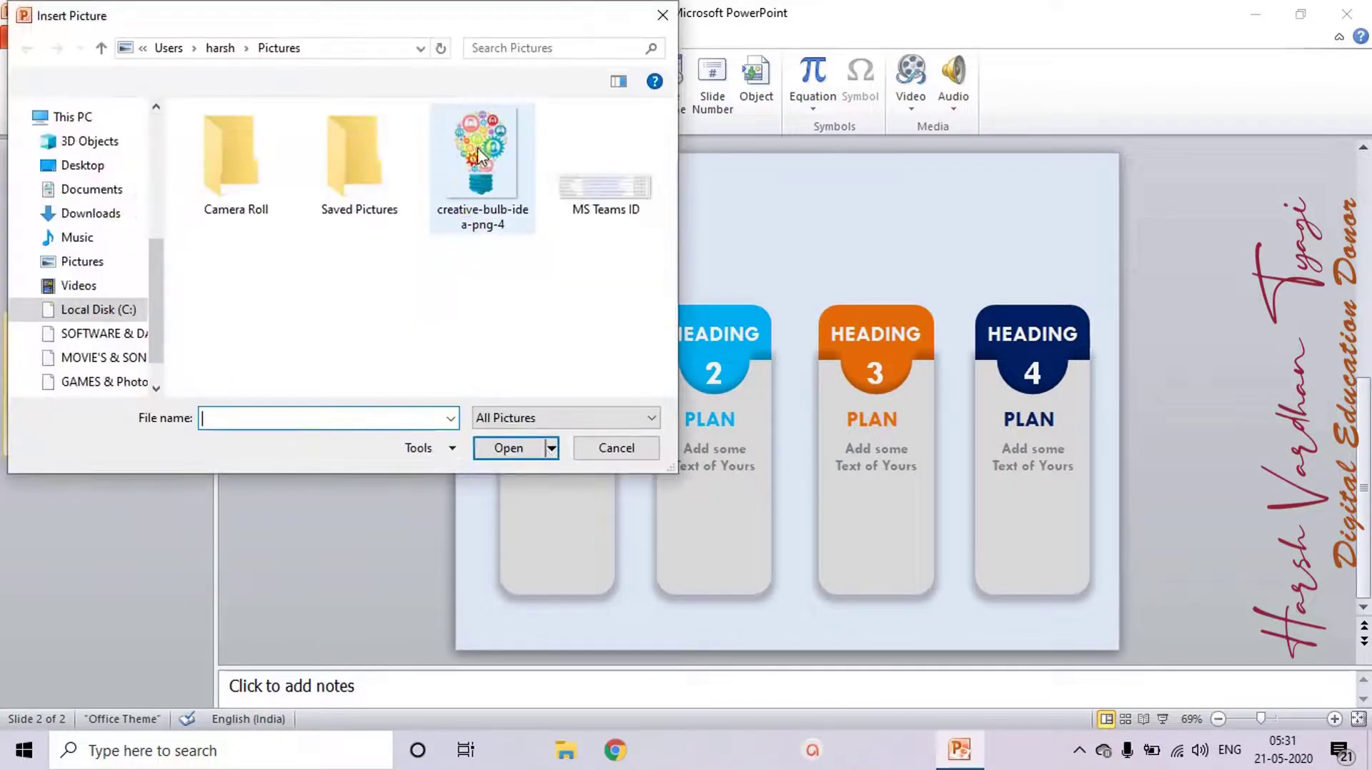
double_click(480, 154)
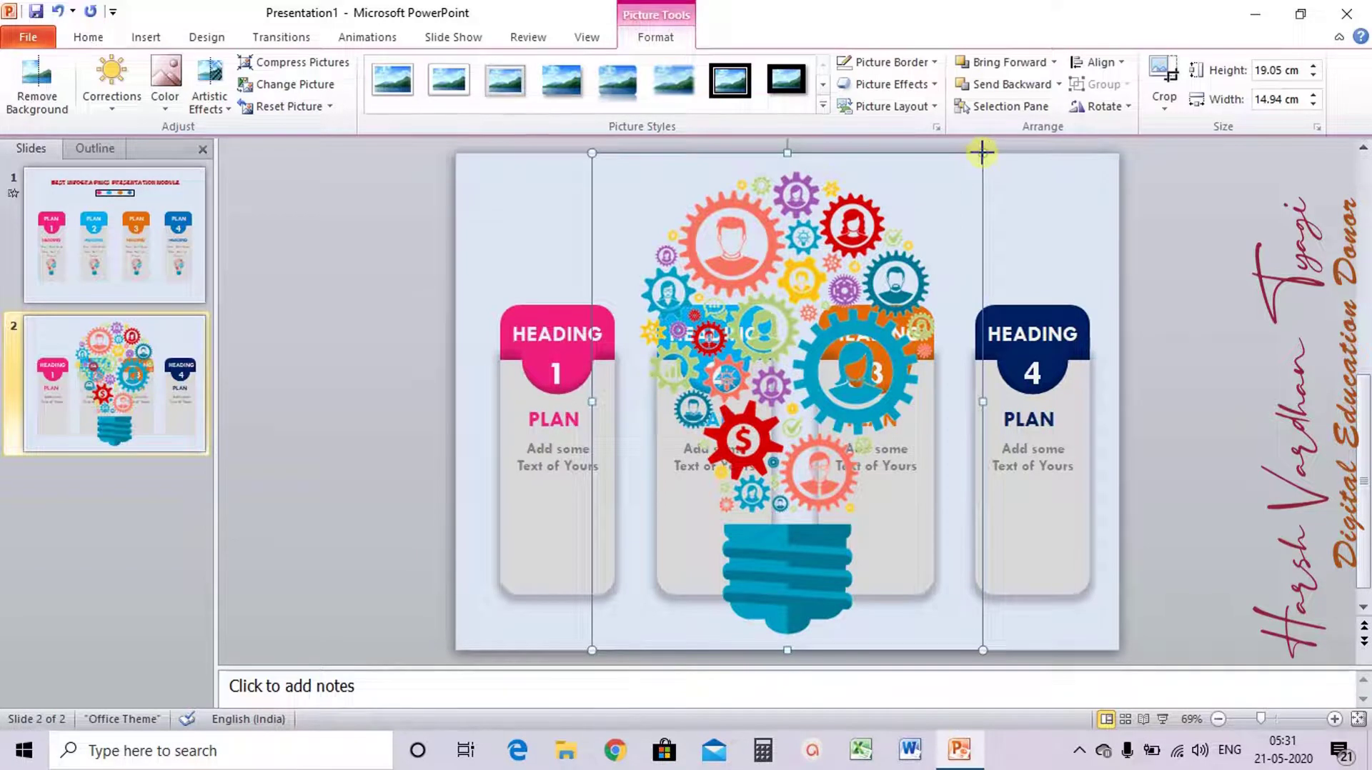
Shrink the bulb picture and place aligned copies of it in cards 2, 3 and 4
drag(982, 152, 592, 560)
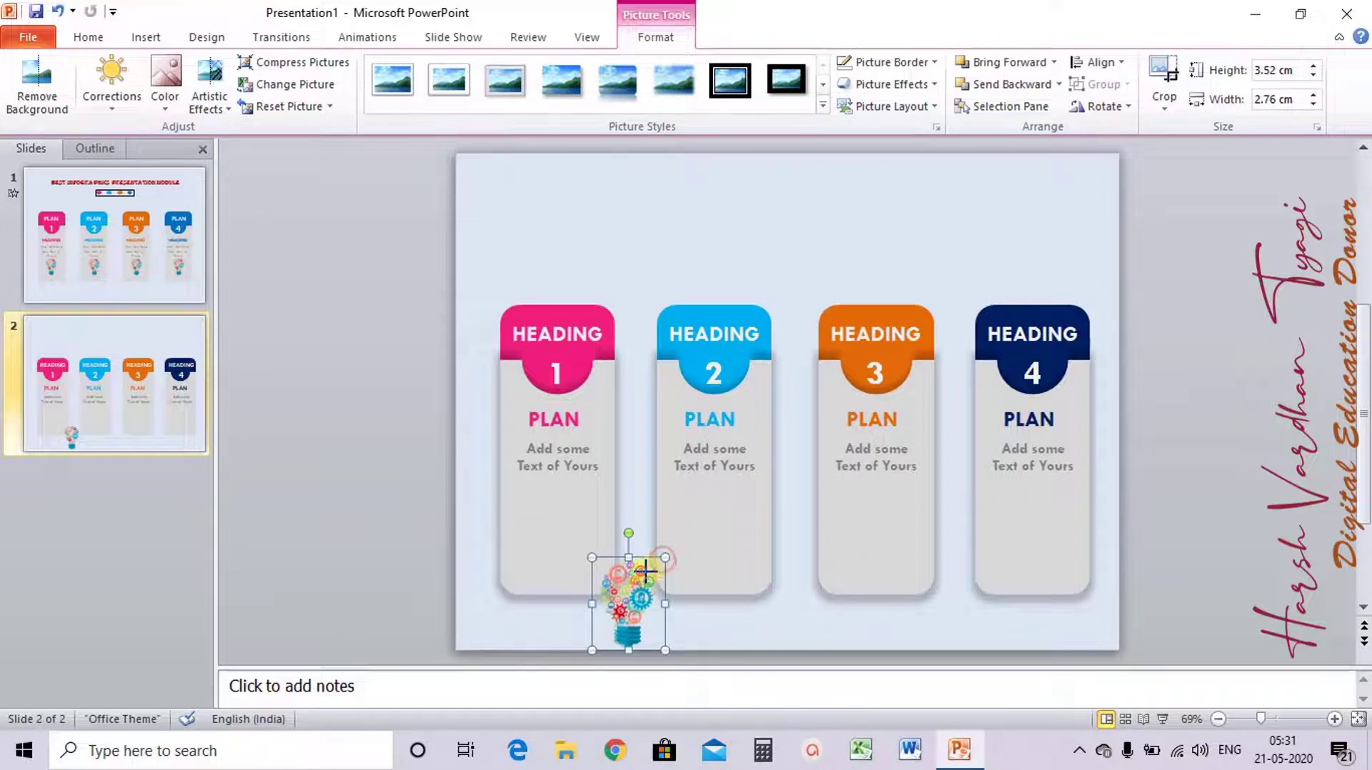
mouse_move(663, 558)
mouse_down()
mouse_move(652, 573)
mouse_move(550, 530)
mouse_up()
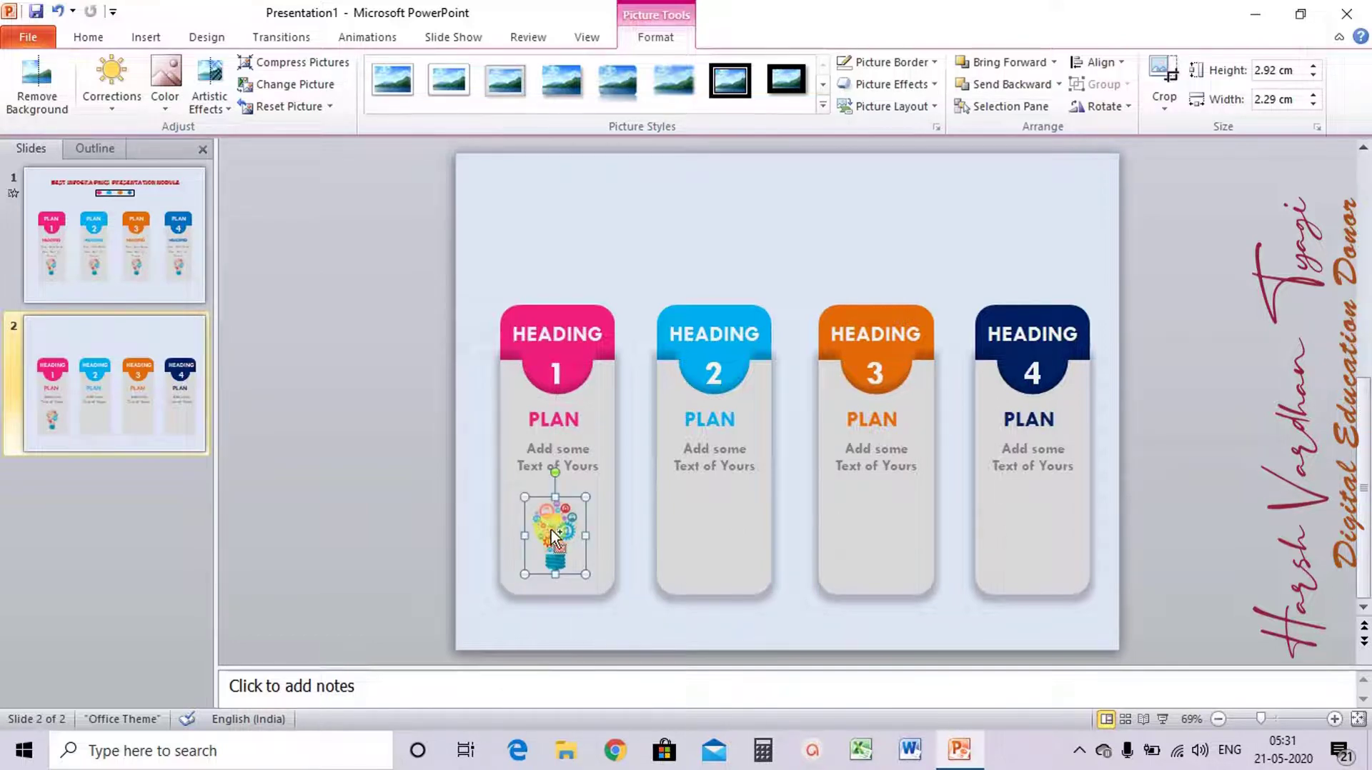
drag(551, 530, 874, 522)
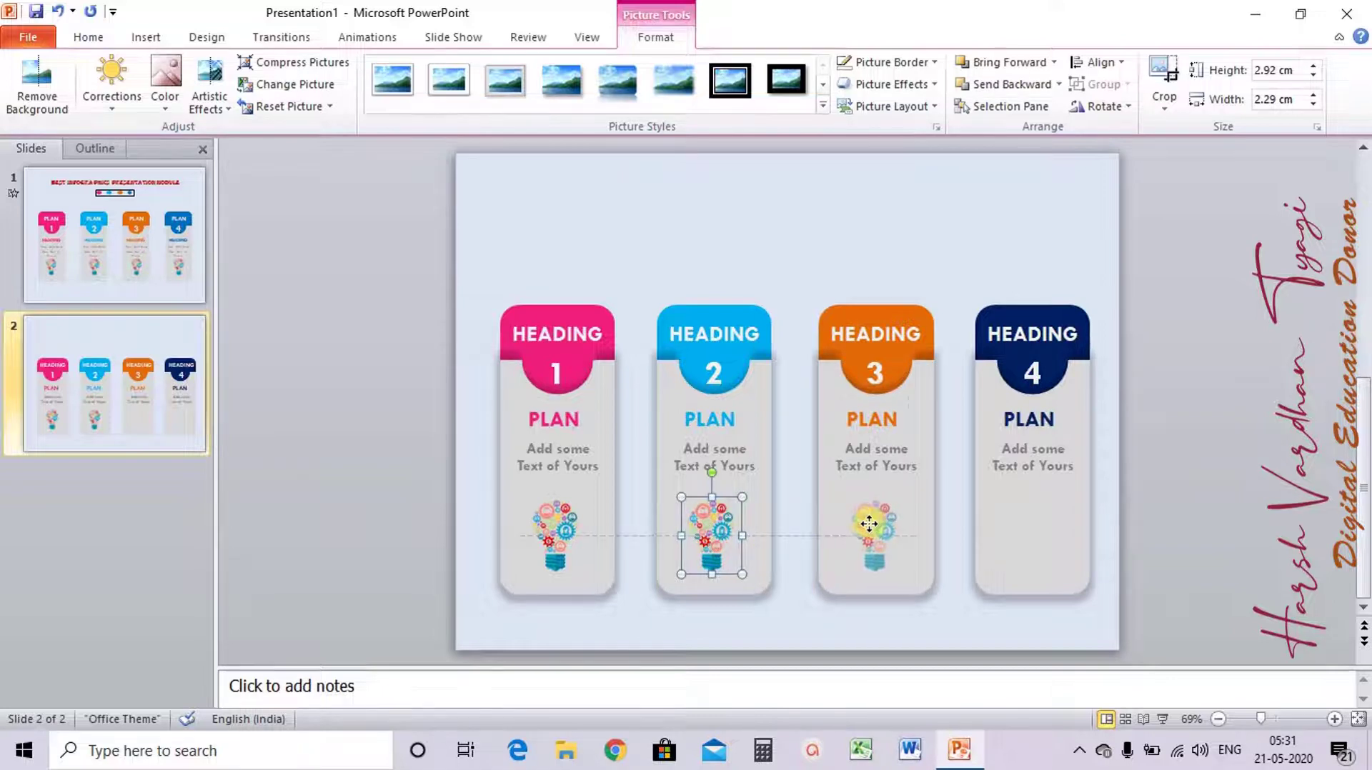
drag(874, 522, 1029, 520)
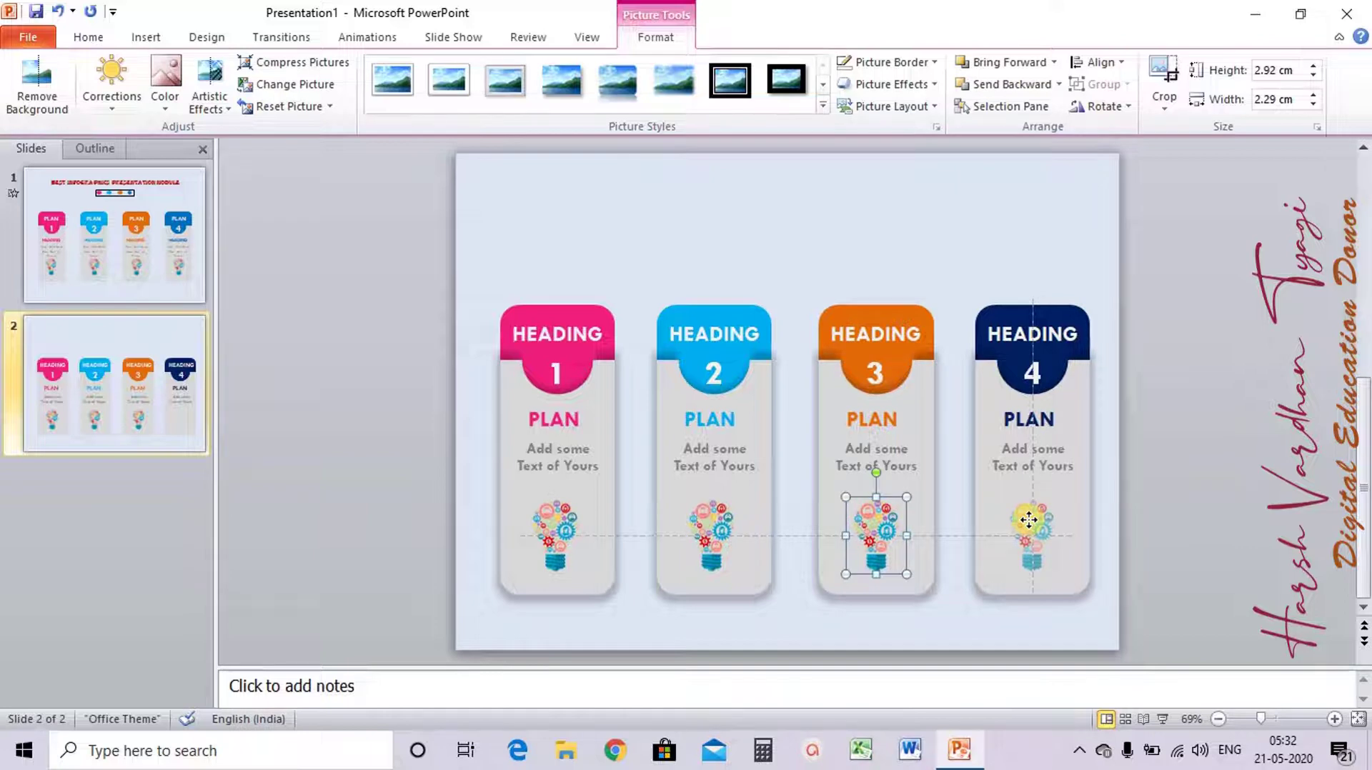
drag(1029, 519, 1029, 522)
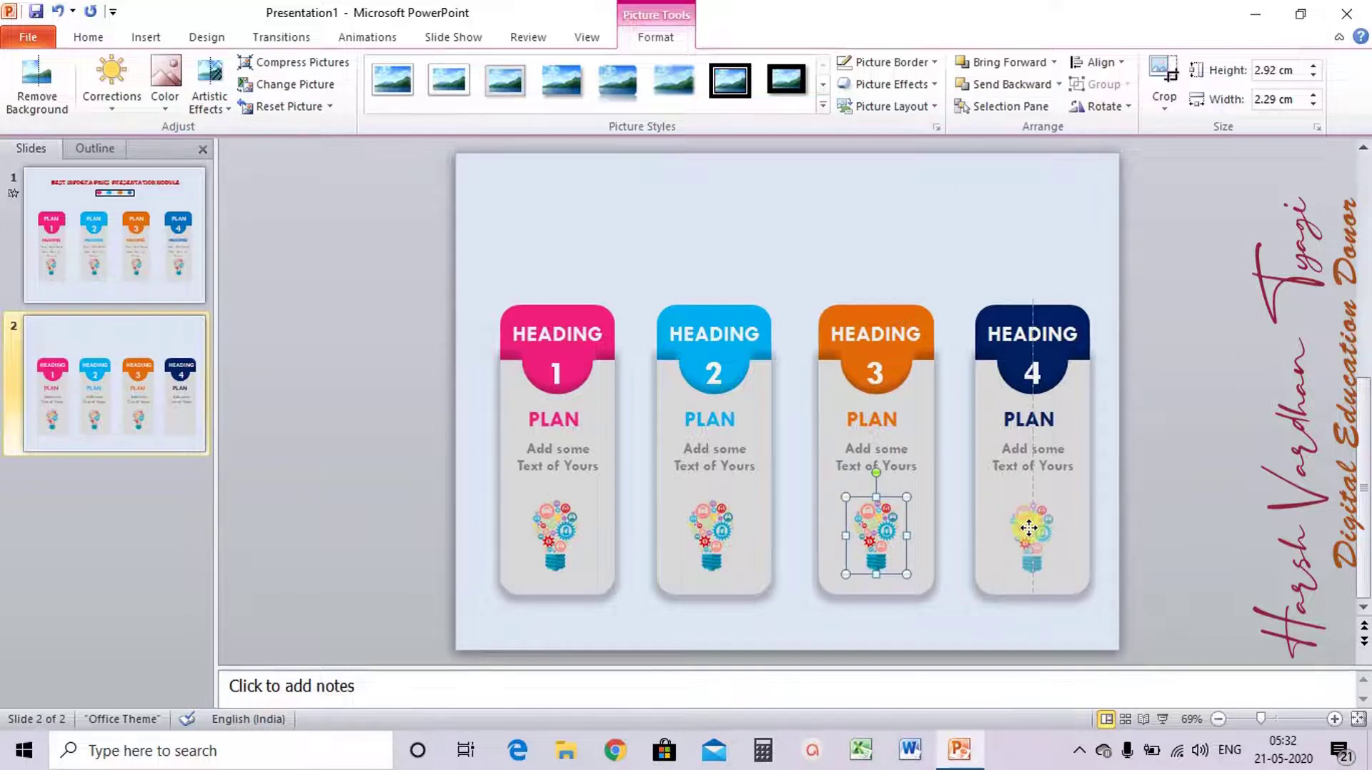
drag(1029, 524, 1029, 521)
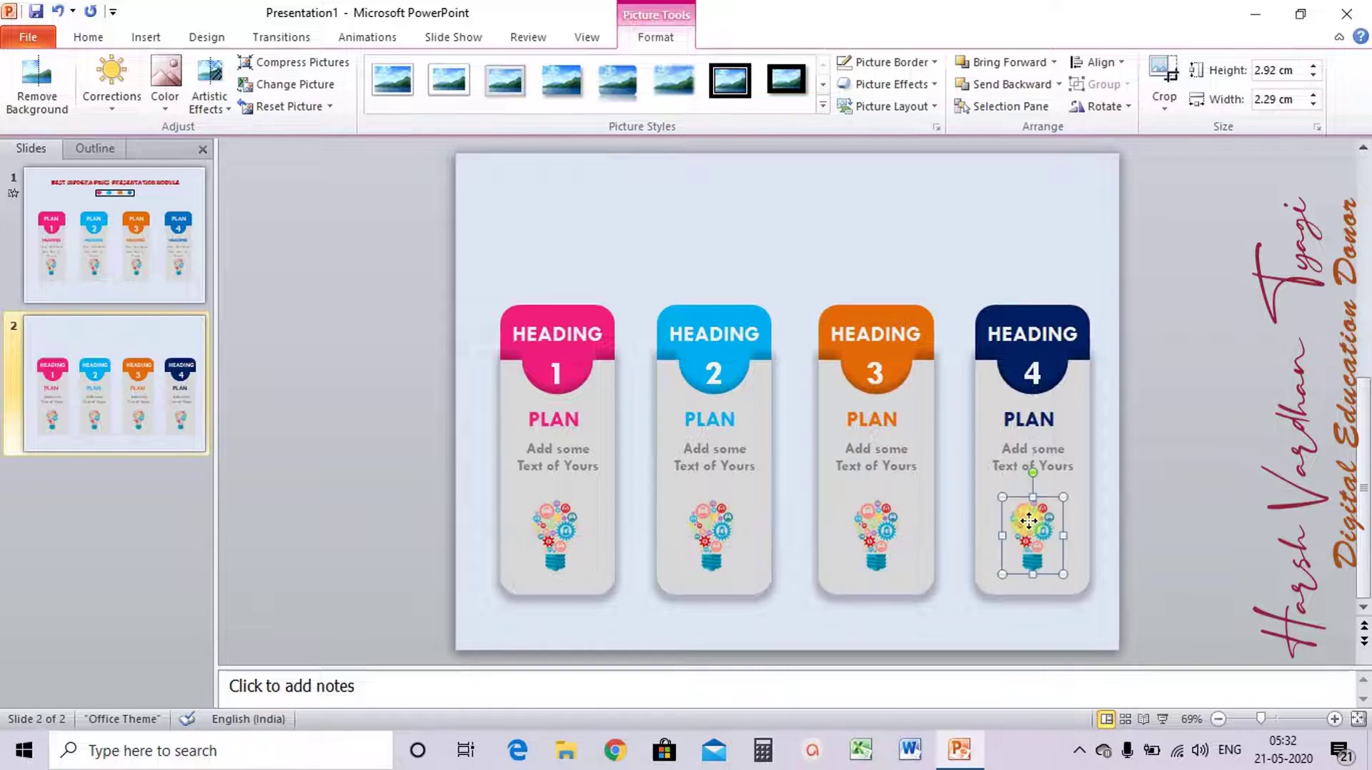
click(1204, 518)
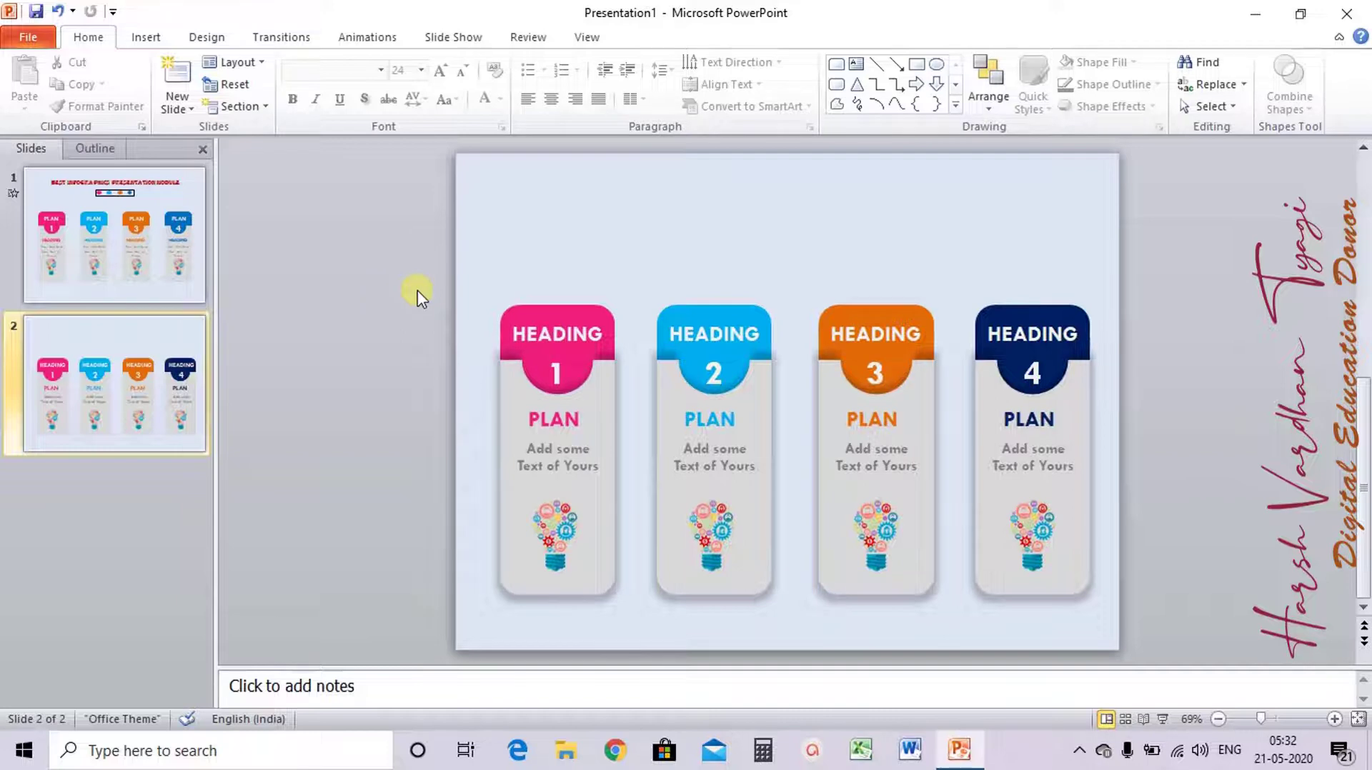
Select all four cards and nudge them one step left and one step up
drag(417, 290, 1201, 648)
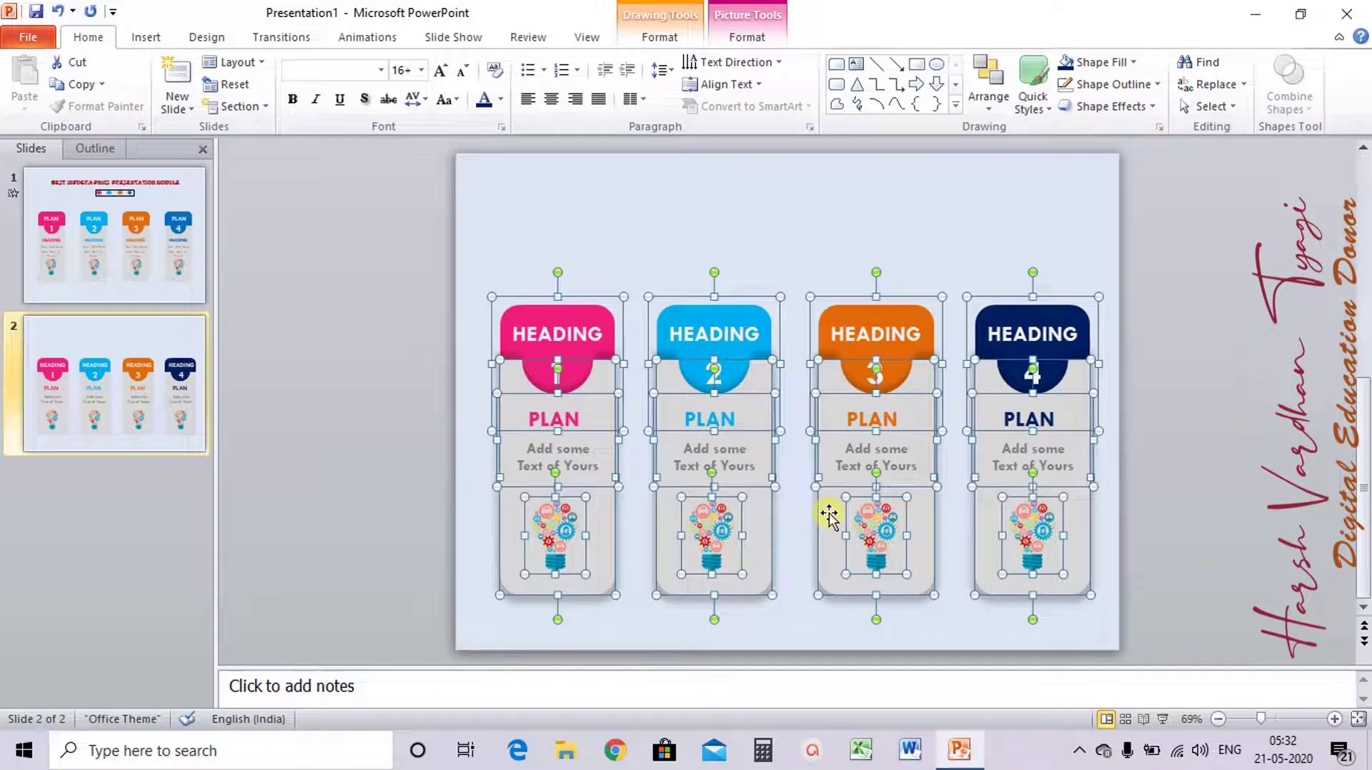
key(Left)
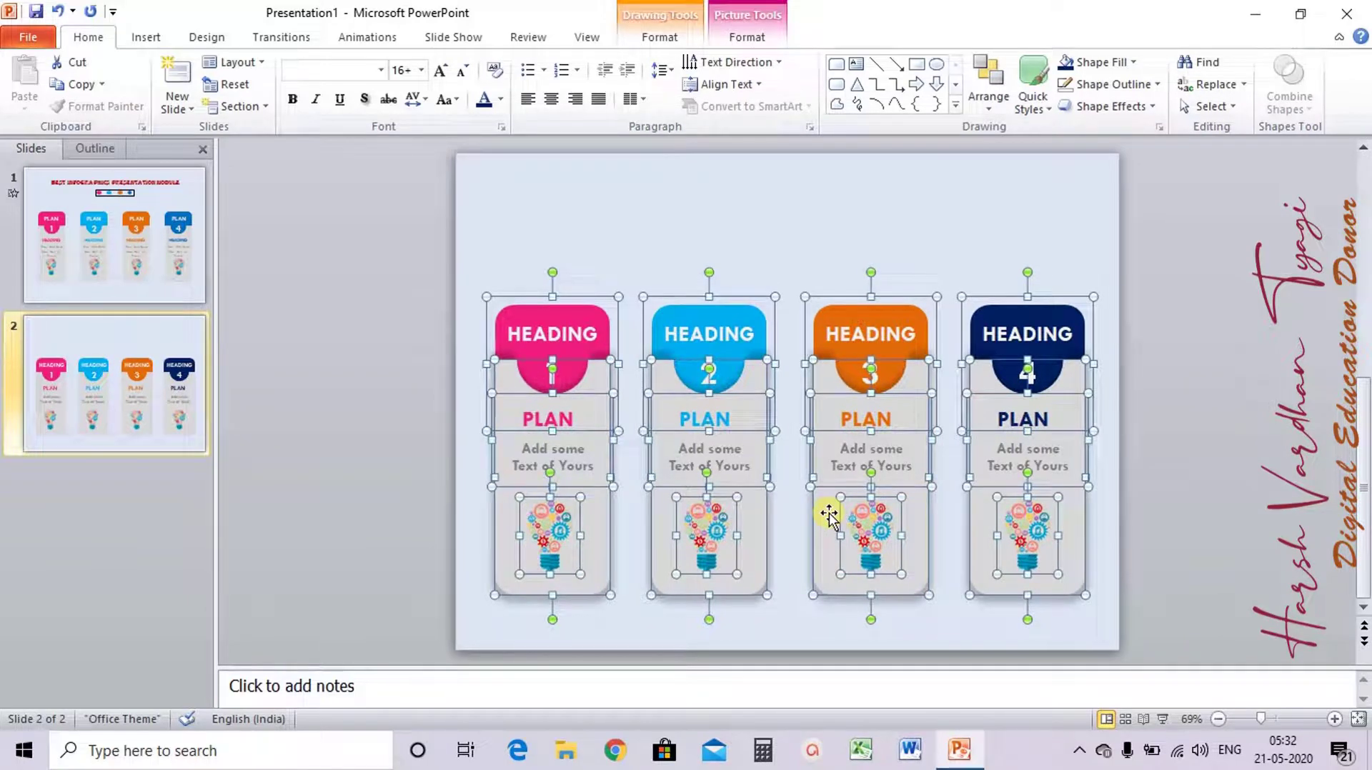
key(Up)
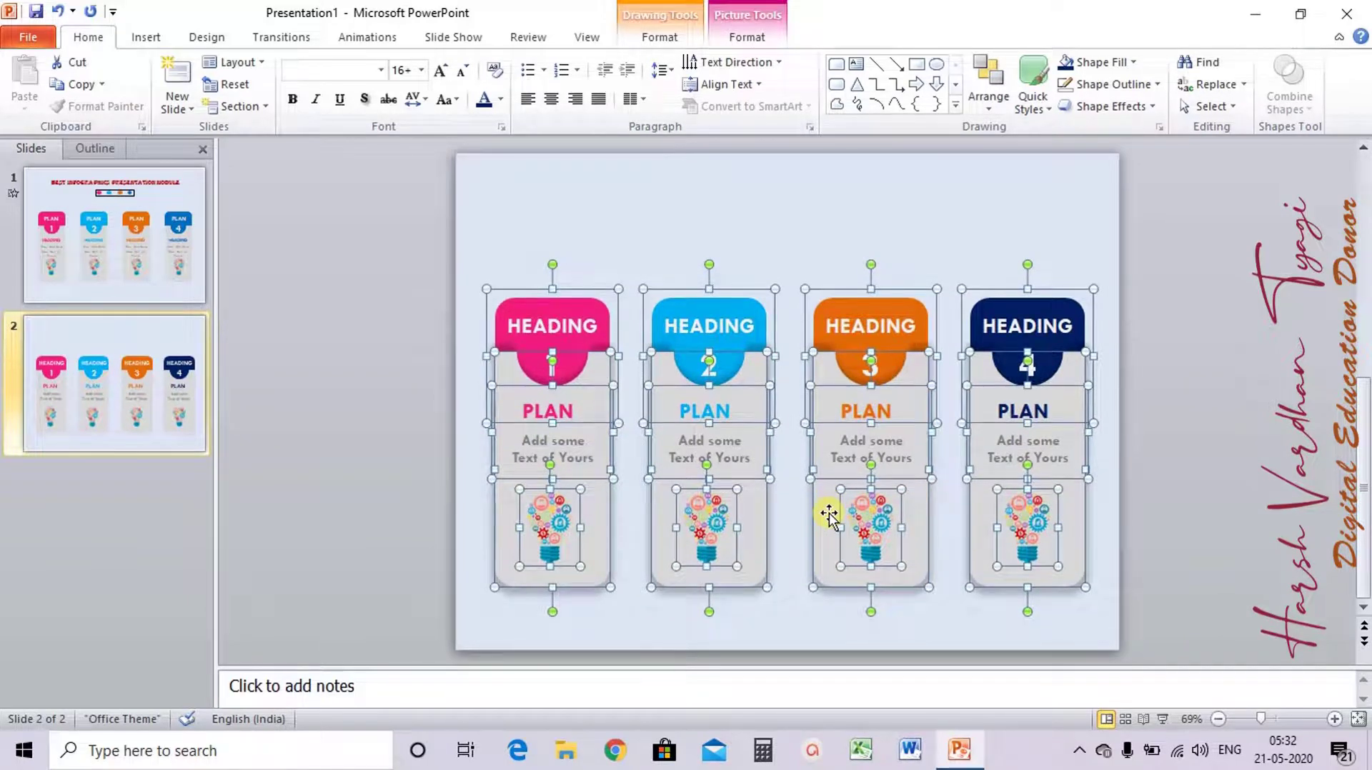
Preview slide 2 full-screen with Shift+F5, then exit back to editing
click(1186, 428)
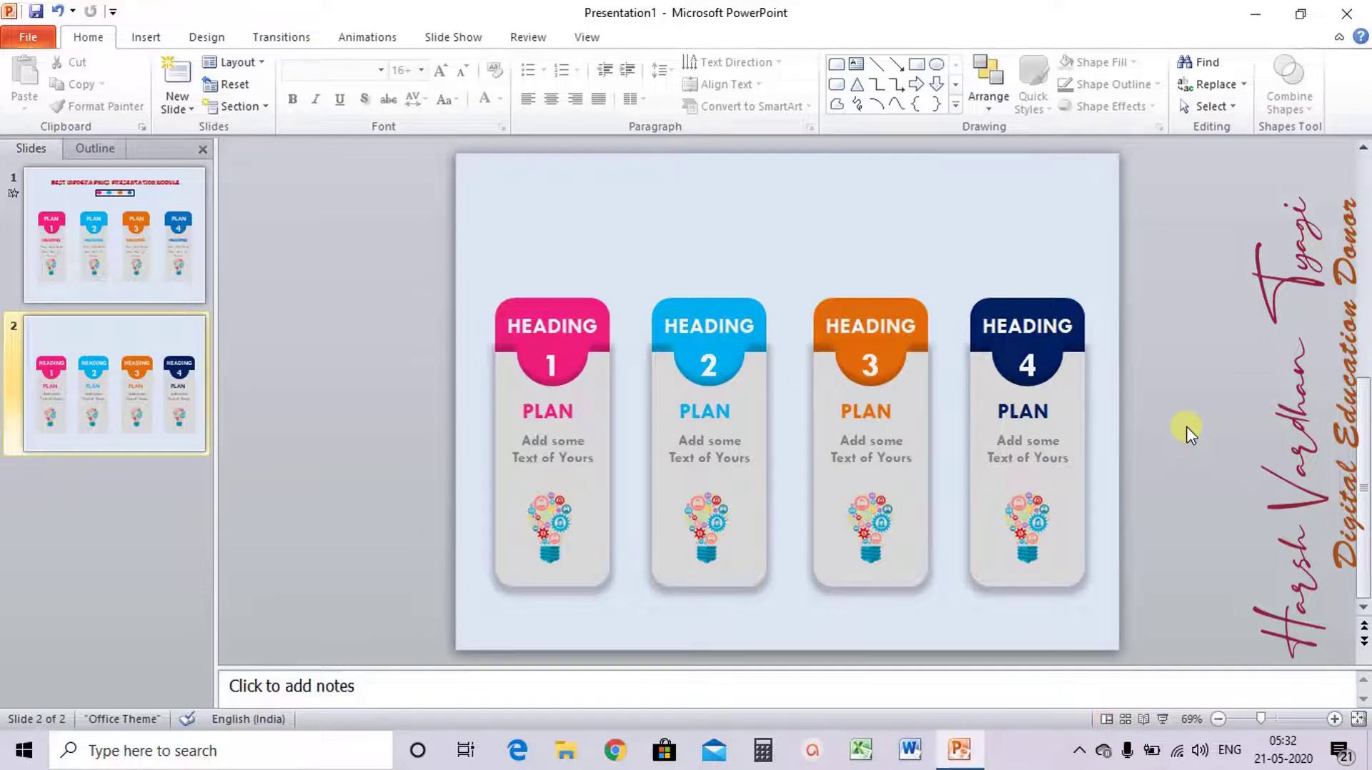
key(shift+F5)
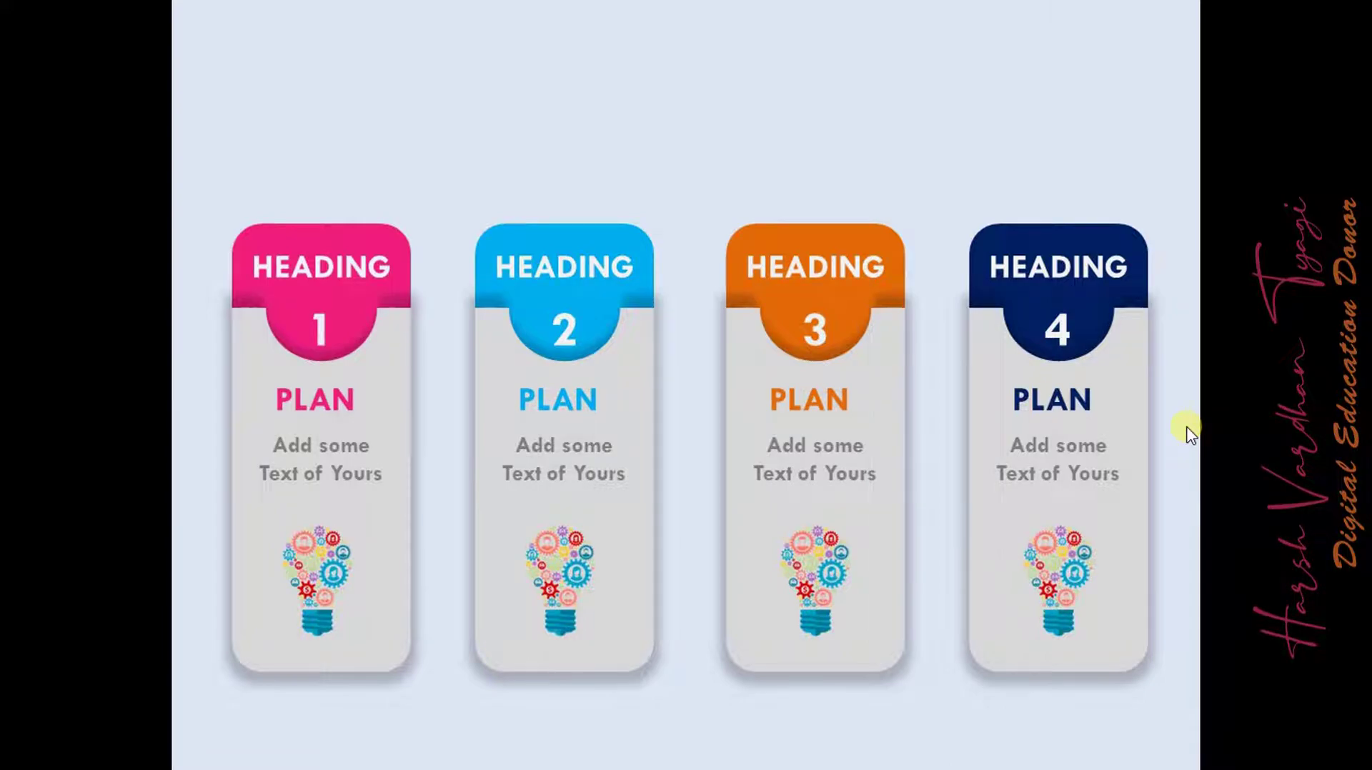
key(Escape)
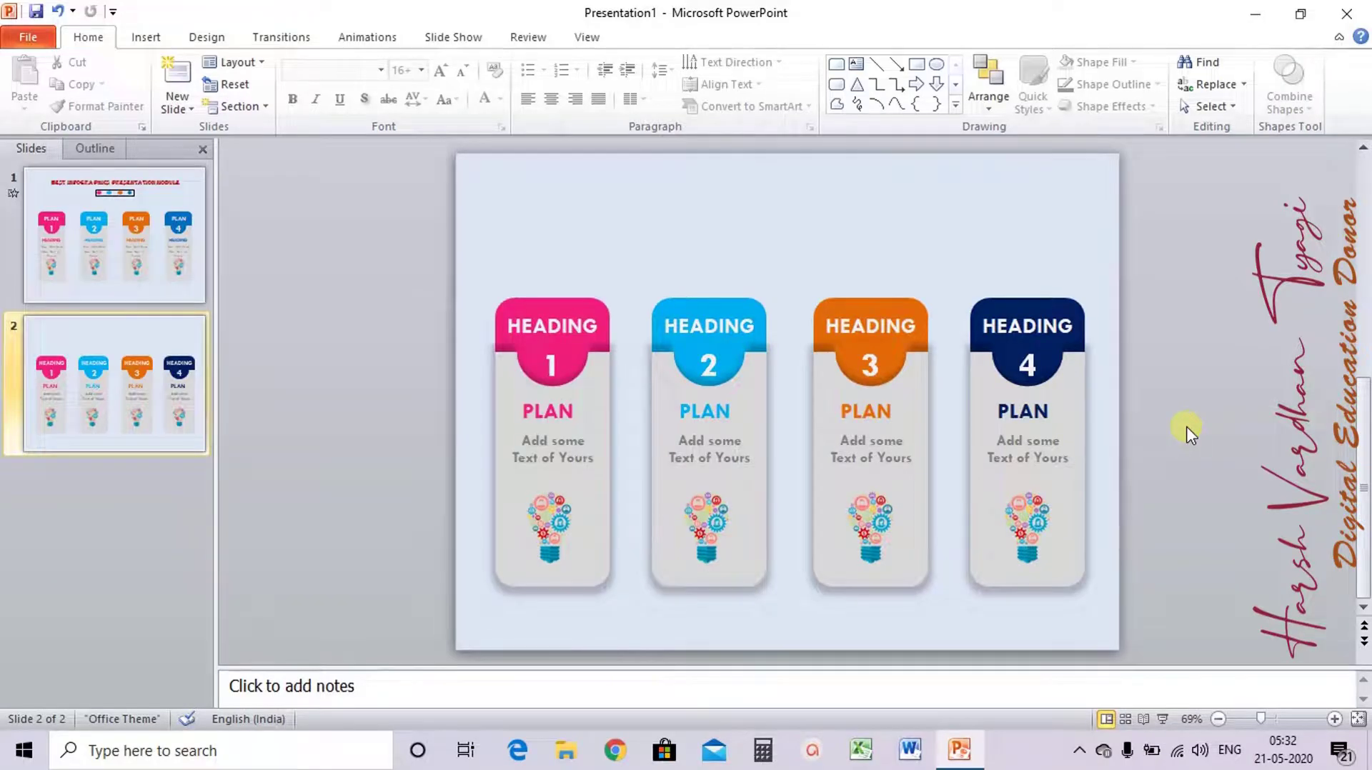
Give card 1's body a Float In entrance On Click, 0.50 s duration, 0.25 s delay
click(604, 500)
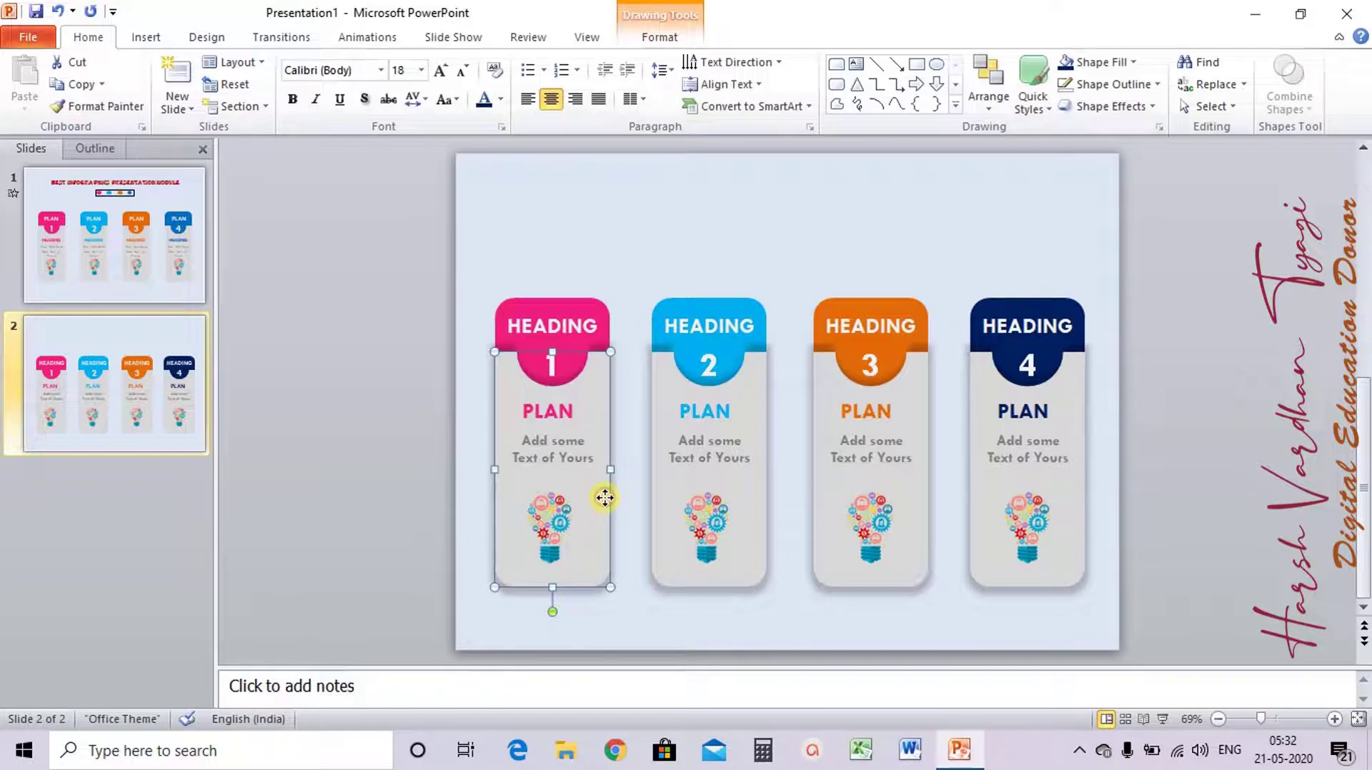
click(367, 39)
click(930, 104)
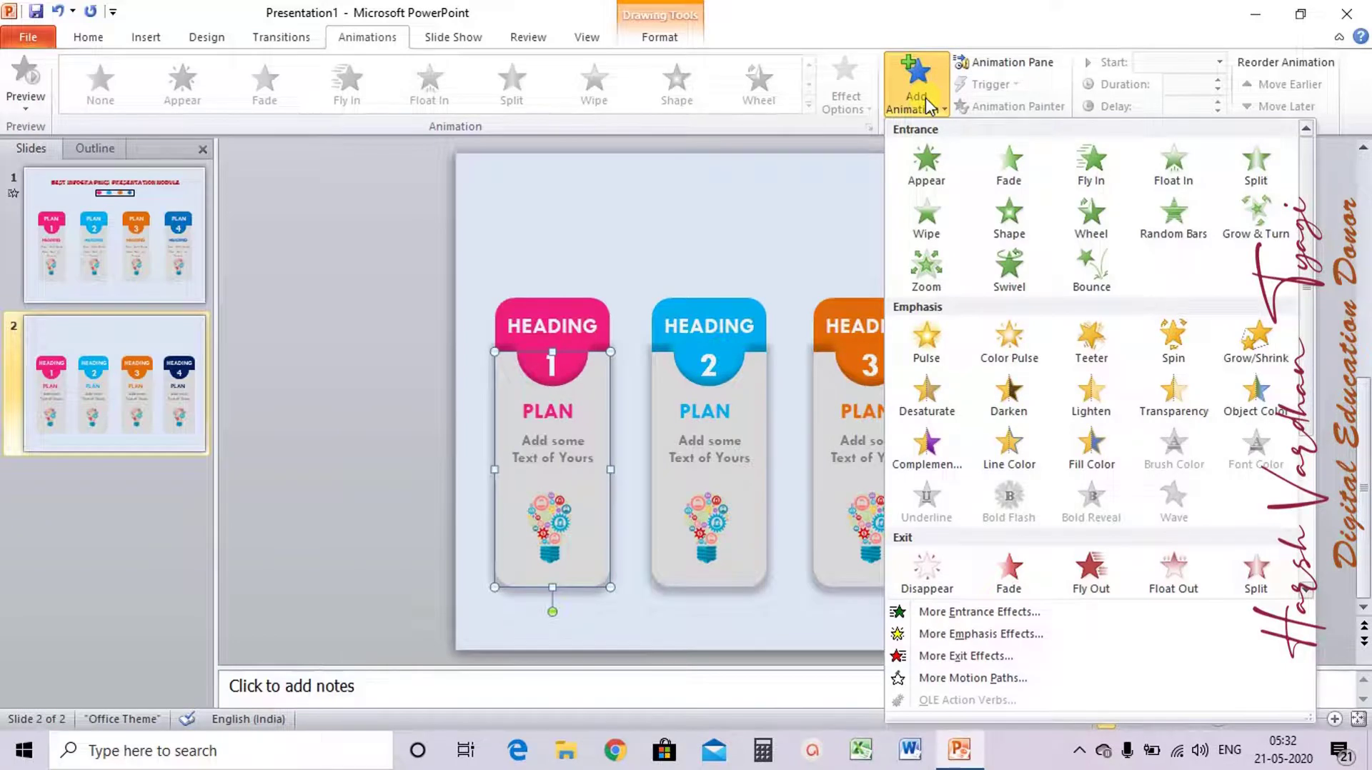
click(1173, 175)
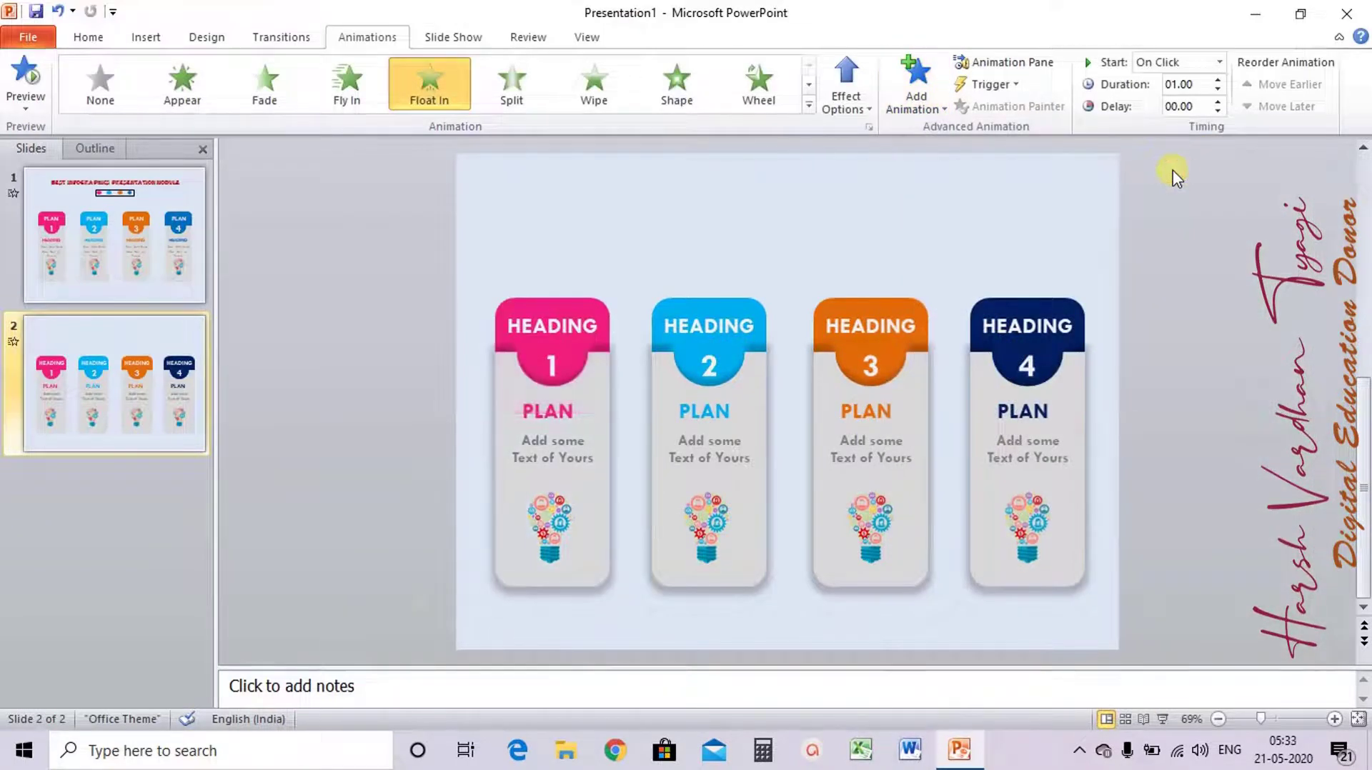
click(1220, 63)
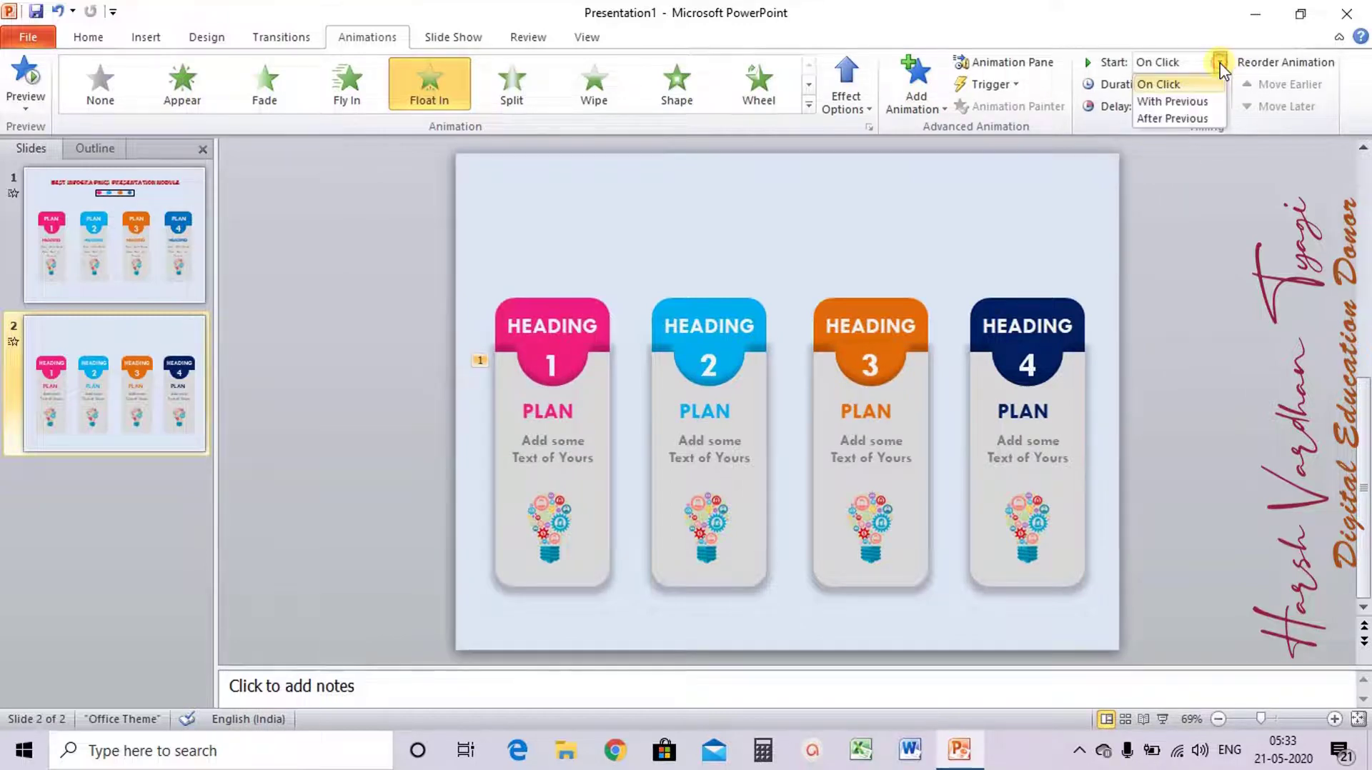
click(1162, 86)
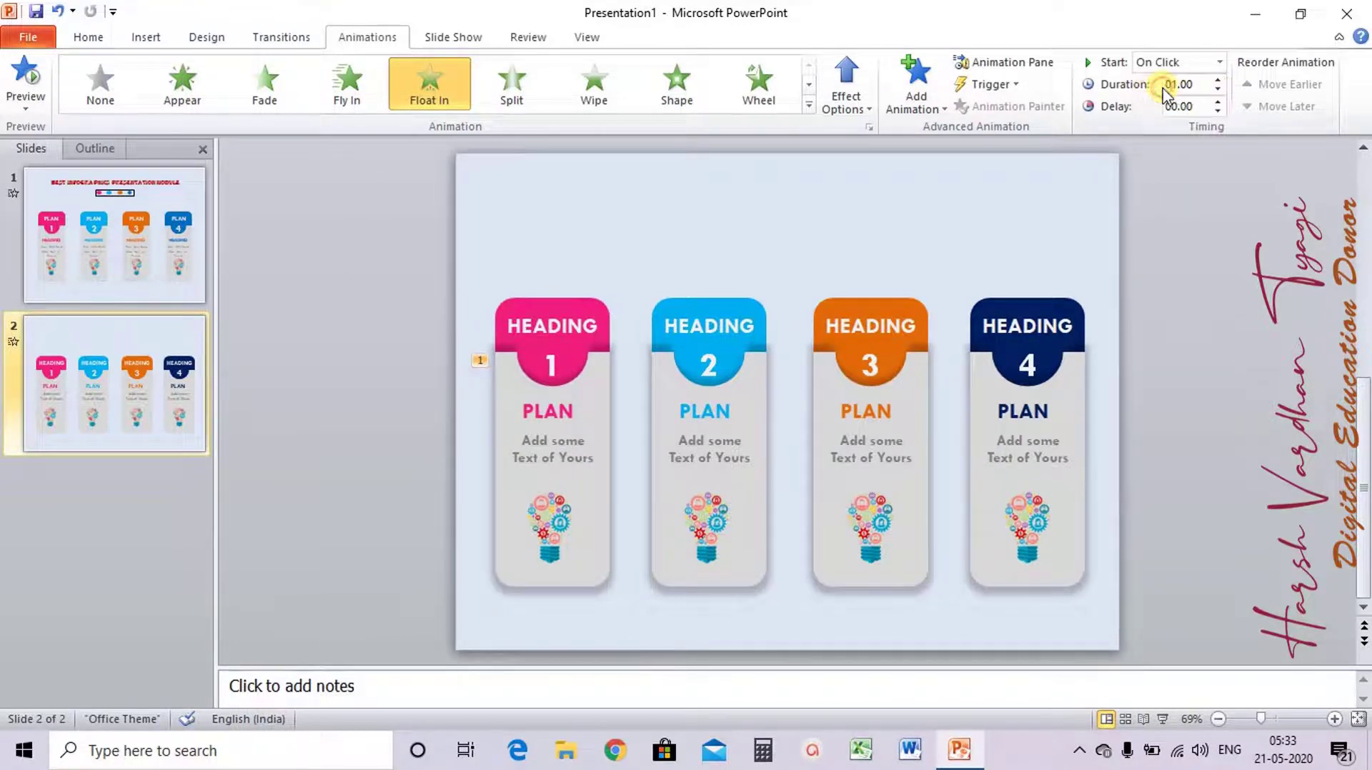
click(1217, 91)
click(1217, 91)
click(1217, 102)
Give the Heading 1 shape Float In, After Previous, with 0.50 s duration
click(602, 308)
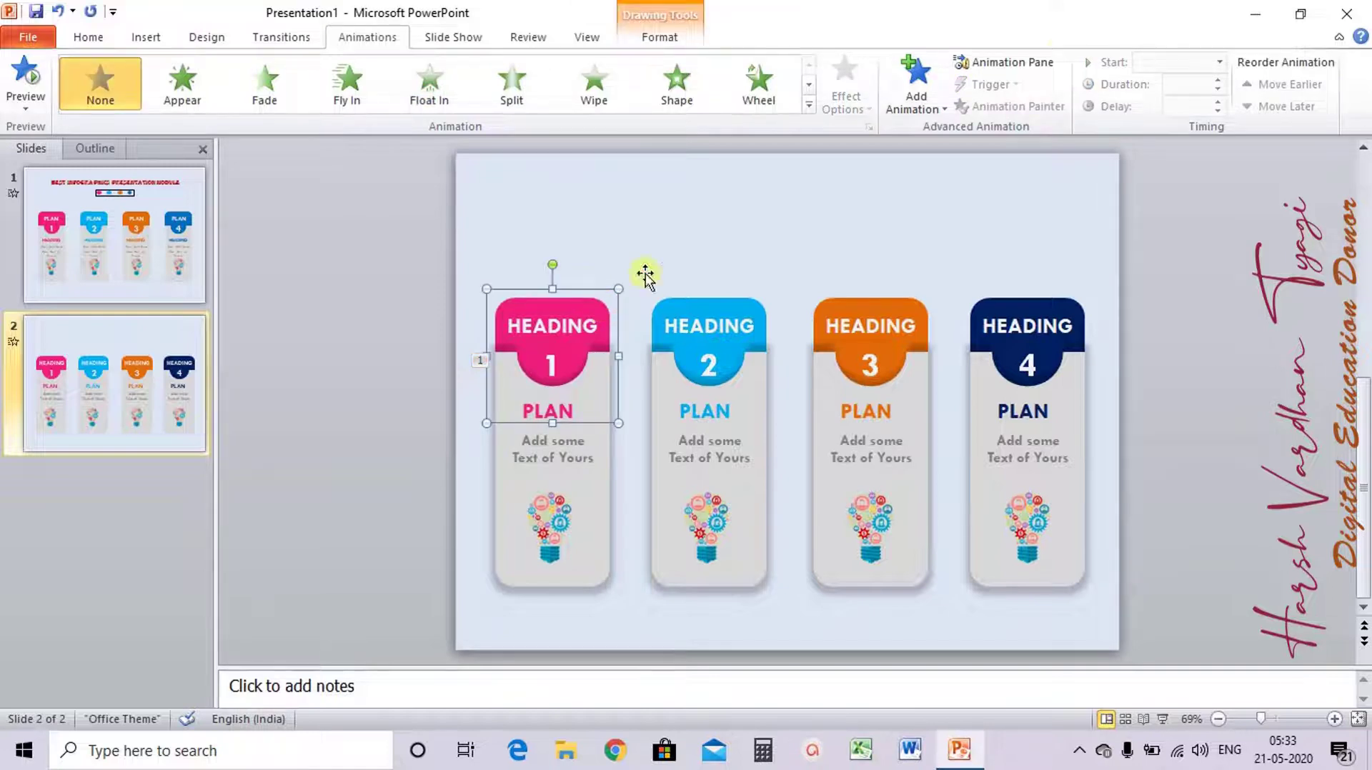
click(907, 95)
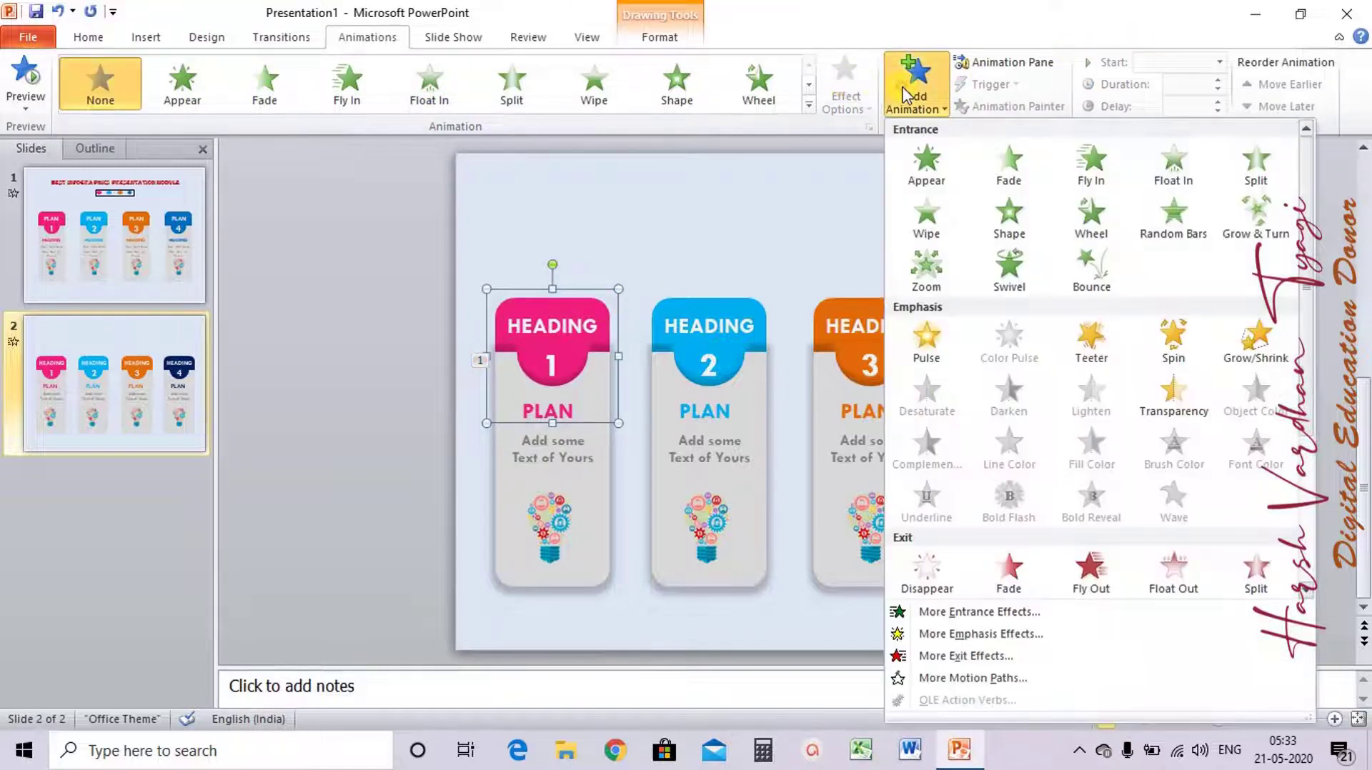
click(1172, 161)
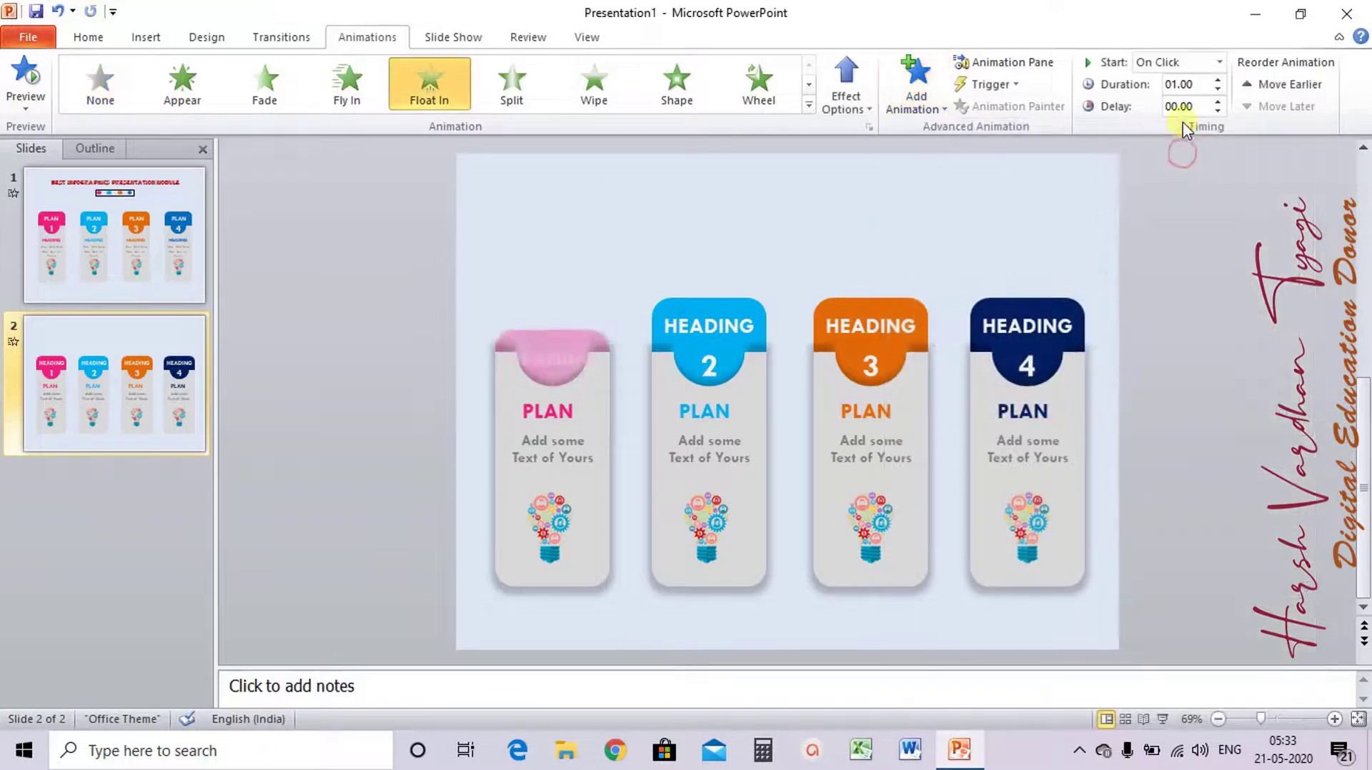
click(1219, 64)
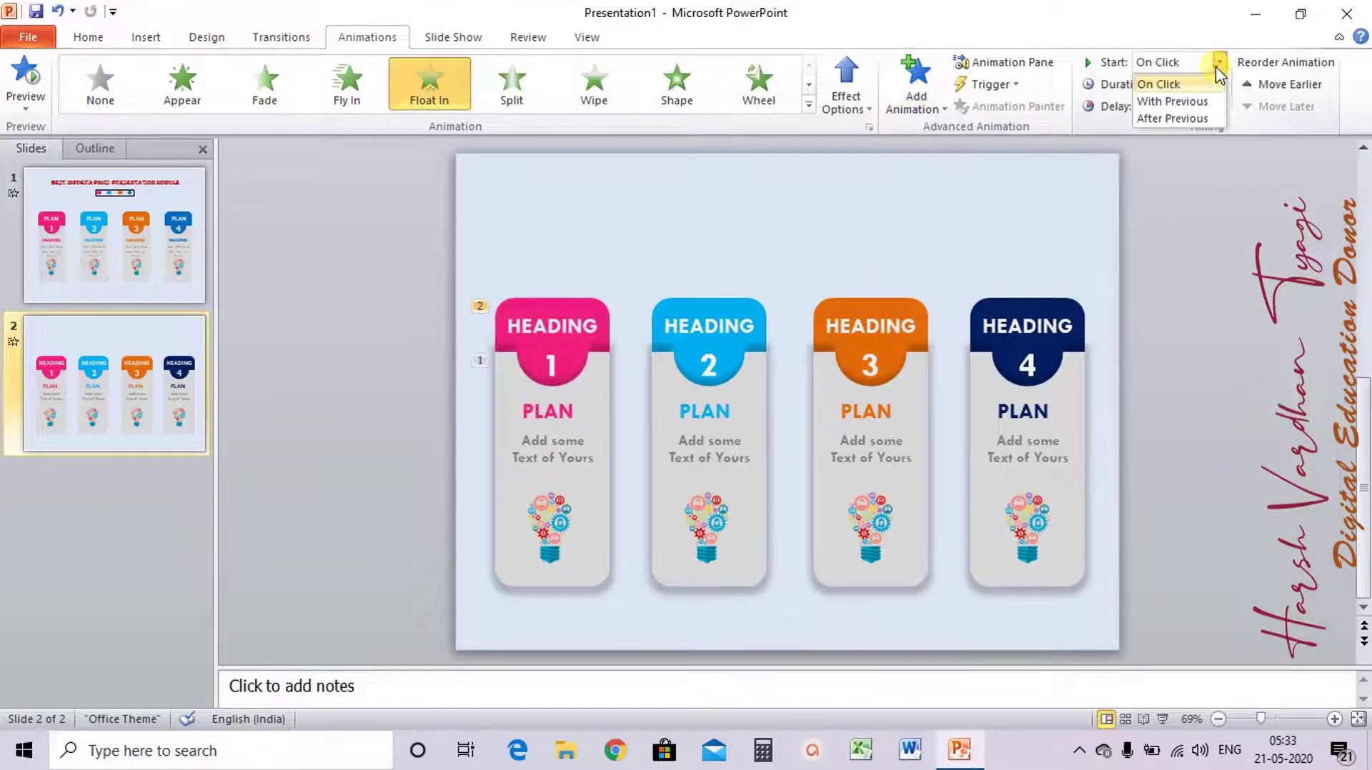
click(1175, 119)
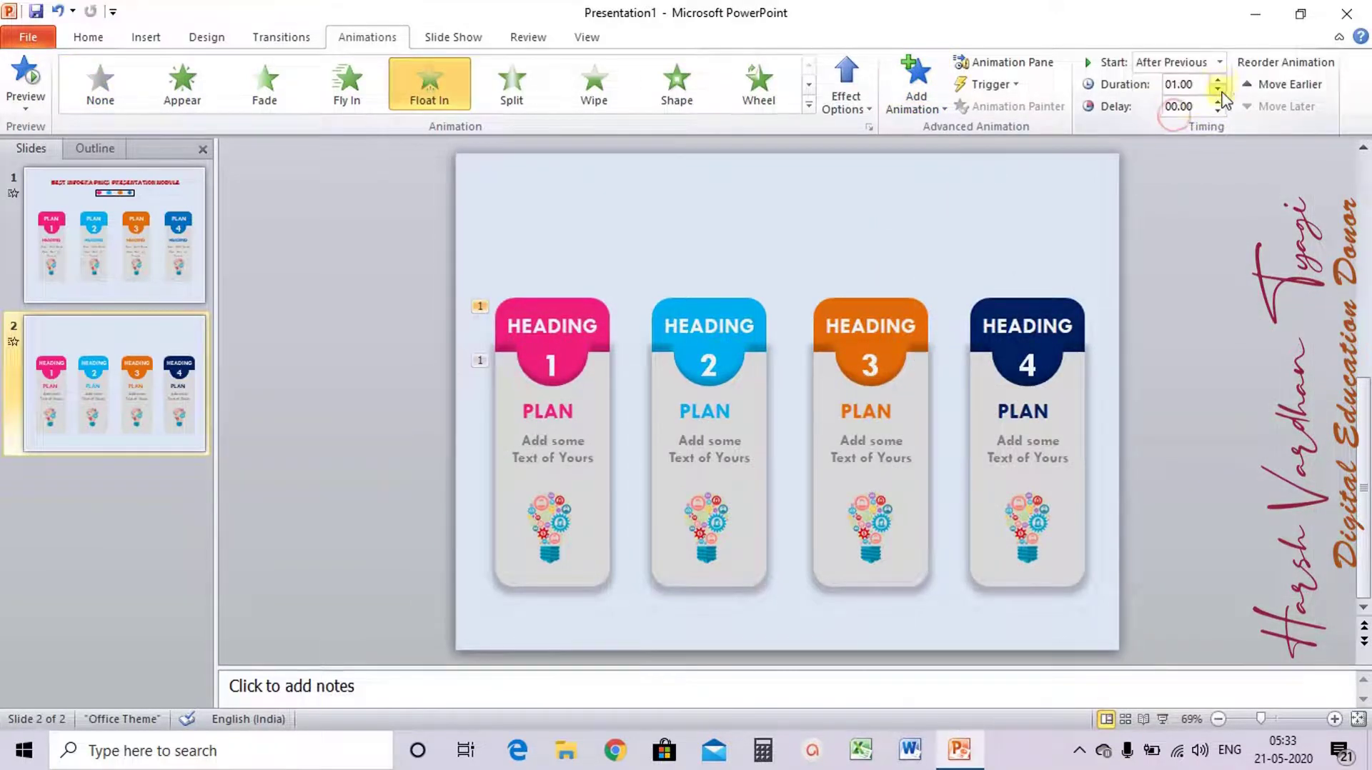
click(1218, 89)
click(1218, 89)
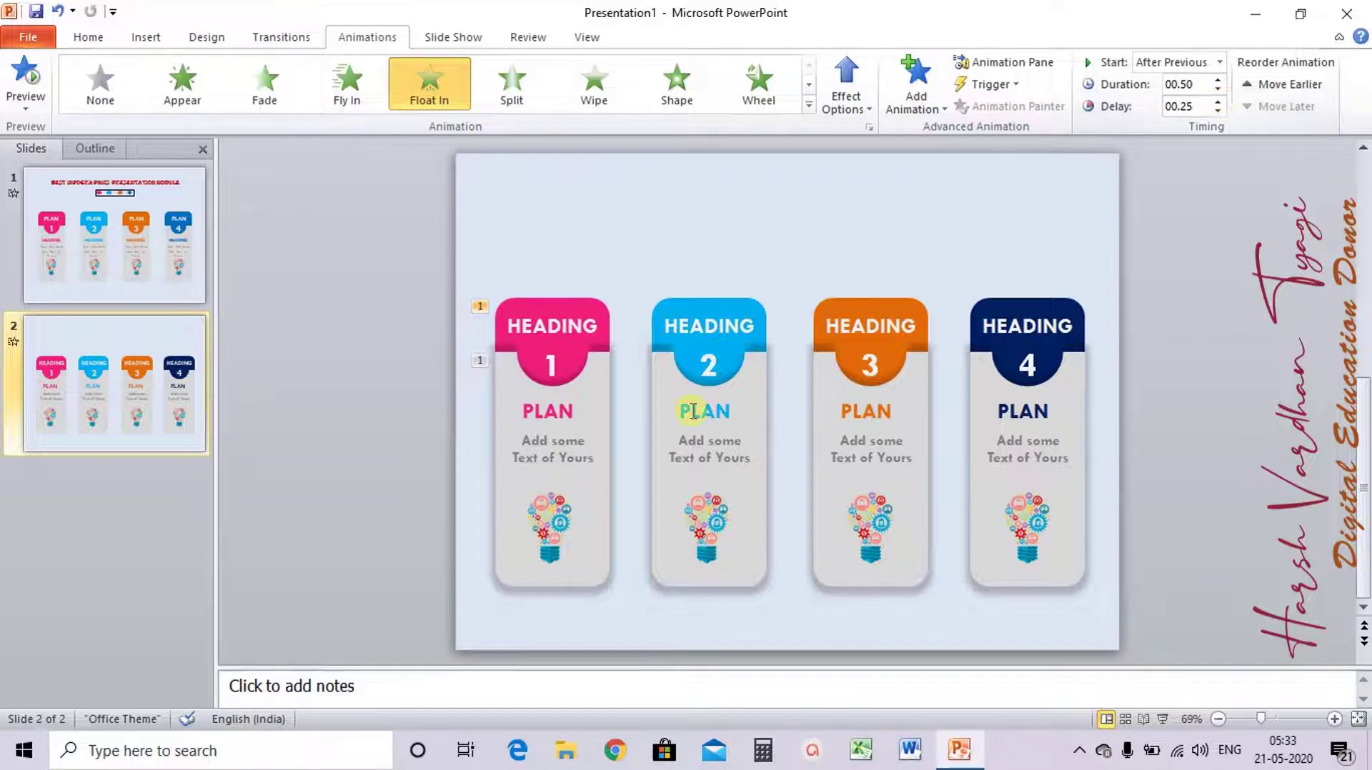
Give card 1's PLAN text a Zoom entrance starting After Previous
click(542, 418)
click(533, 420)
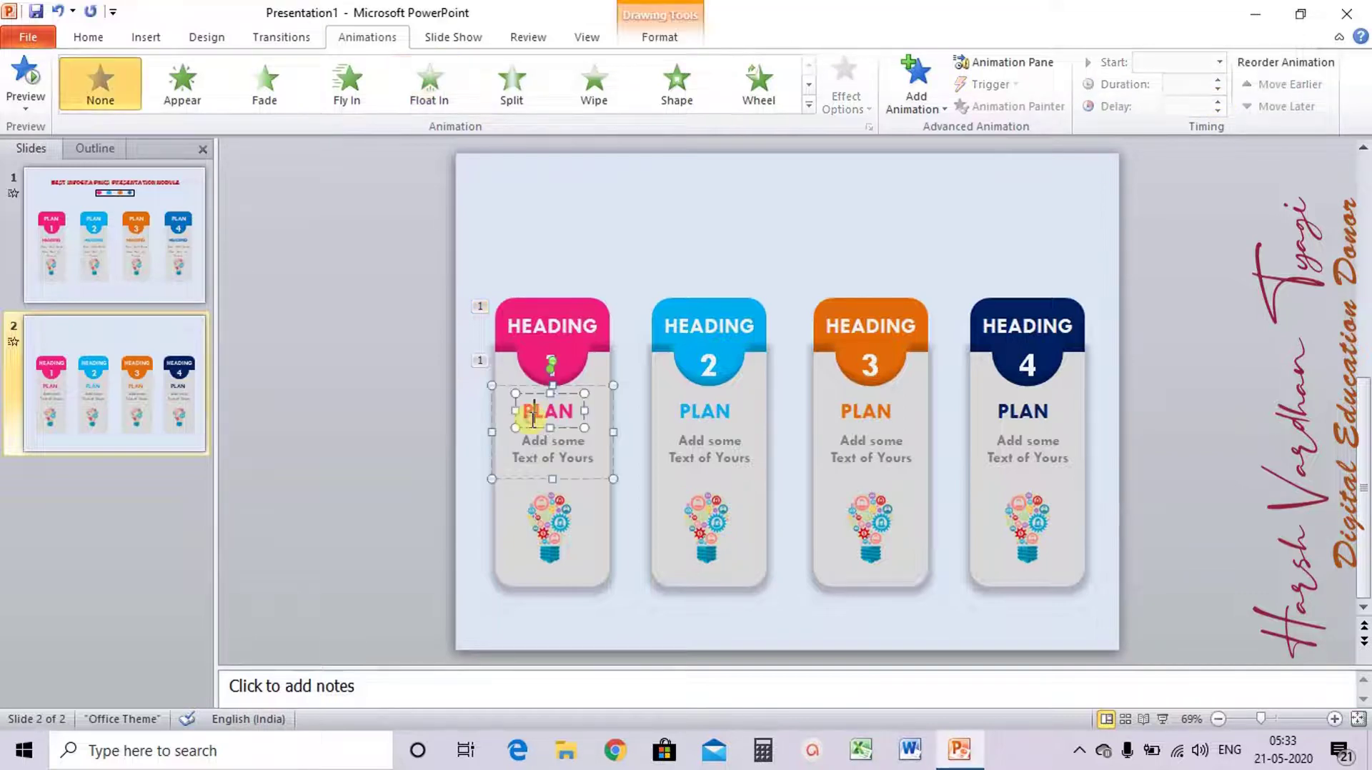
click(918, 84)
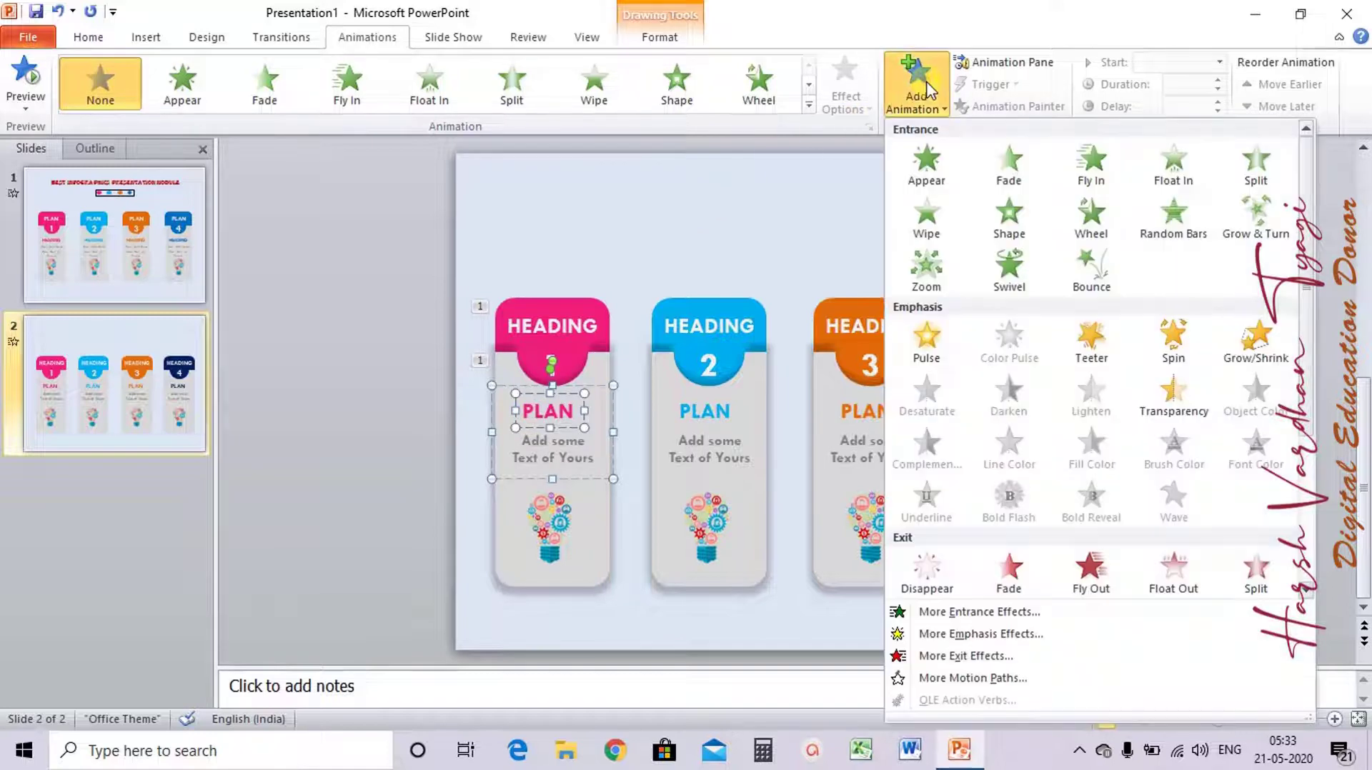
click(924, 279)
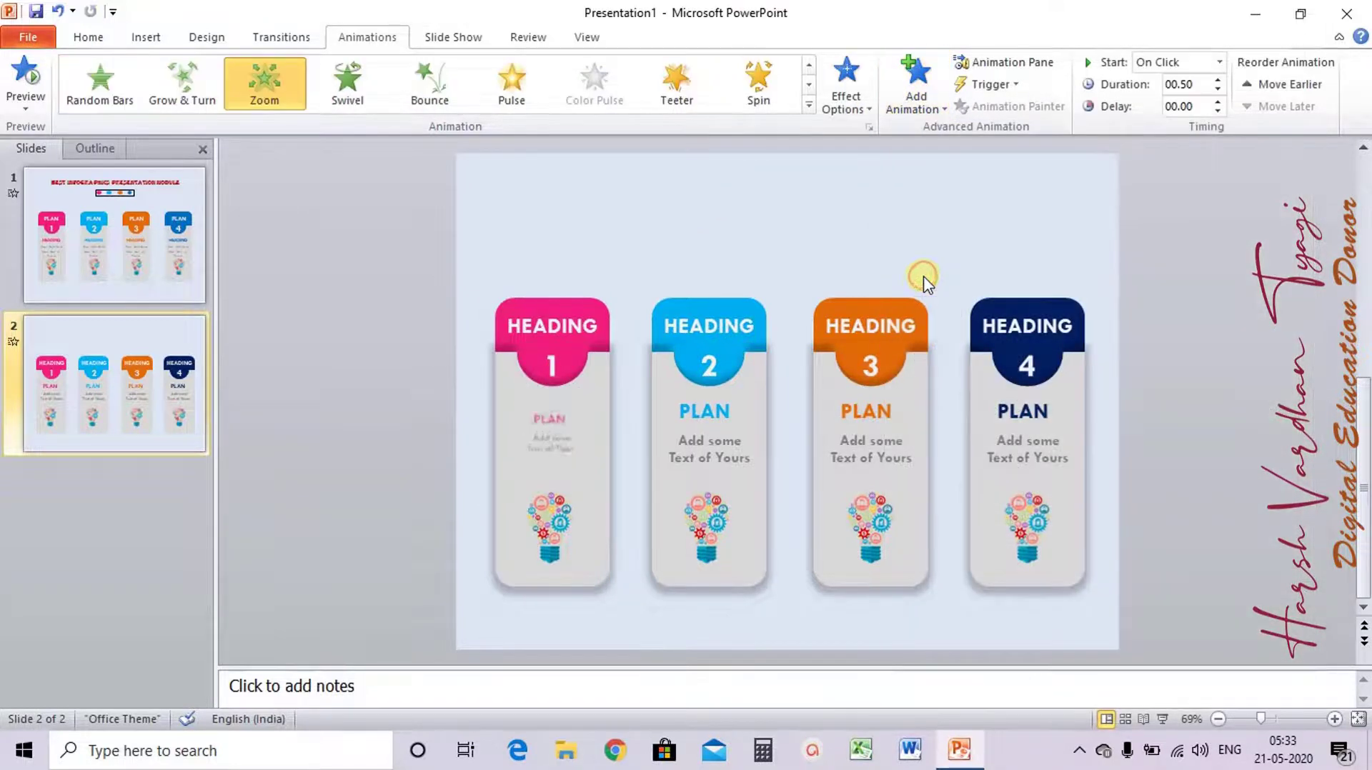
click(1219, 62)
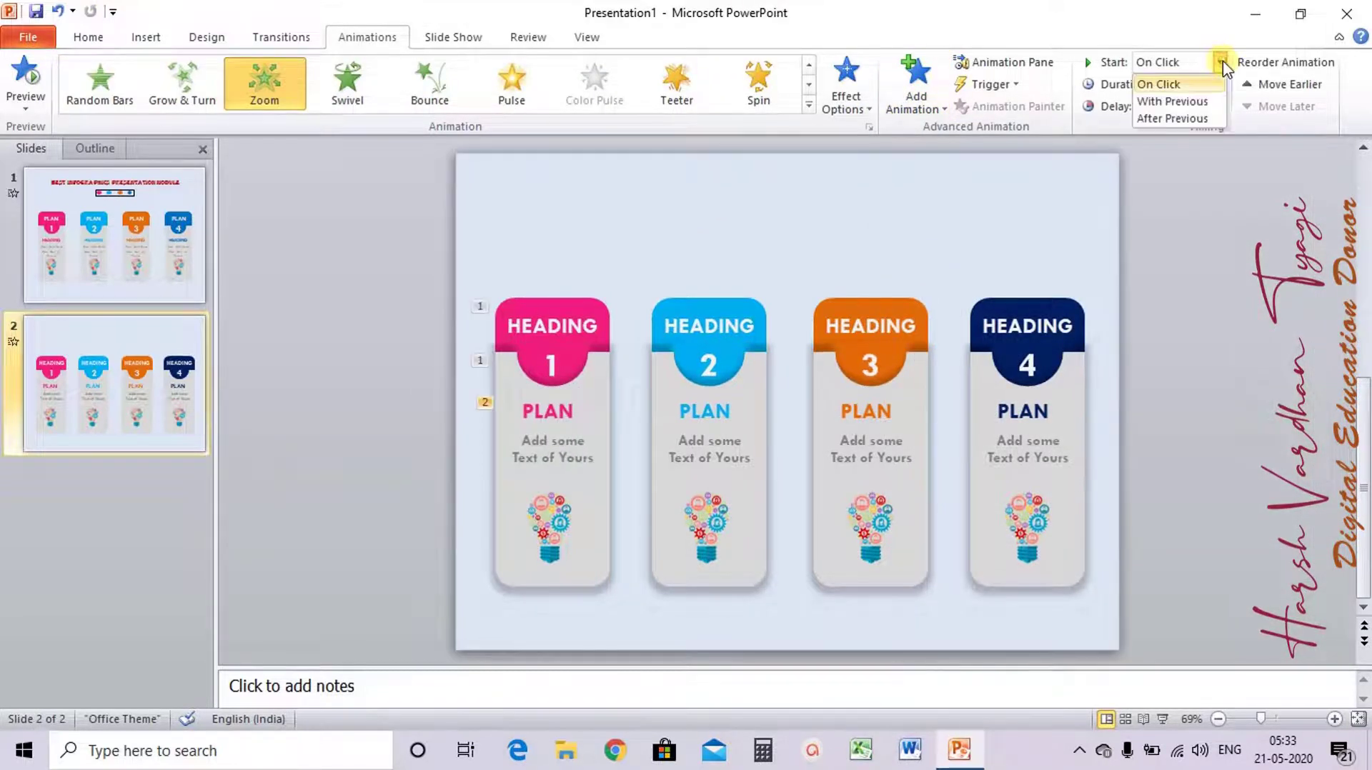
click(1182, 119)
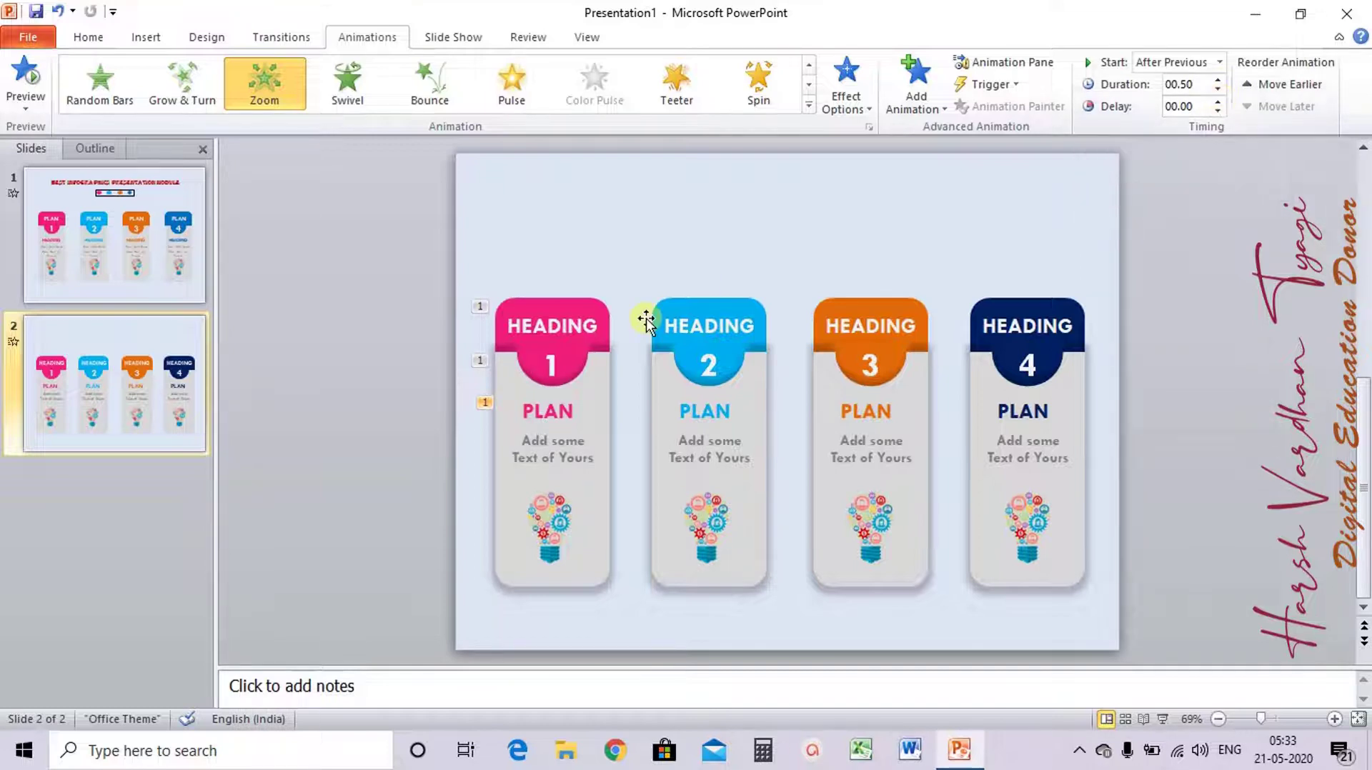
Give card 1's lightbulb picture a Zoom entrance starting After Previous
click(549, 513)
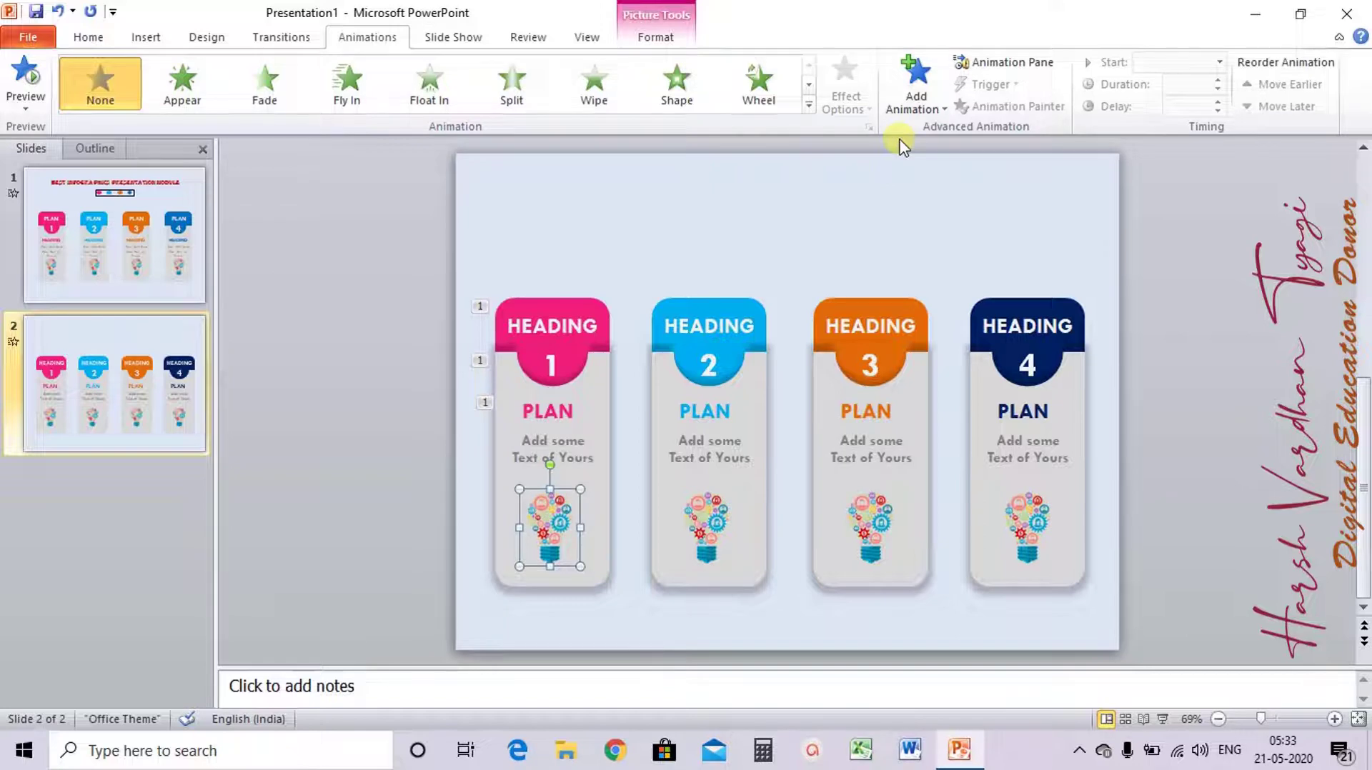
click(916, 84)
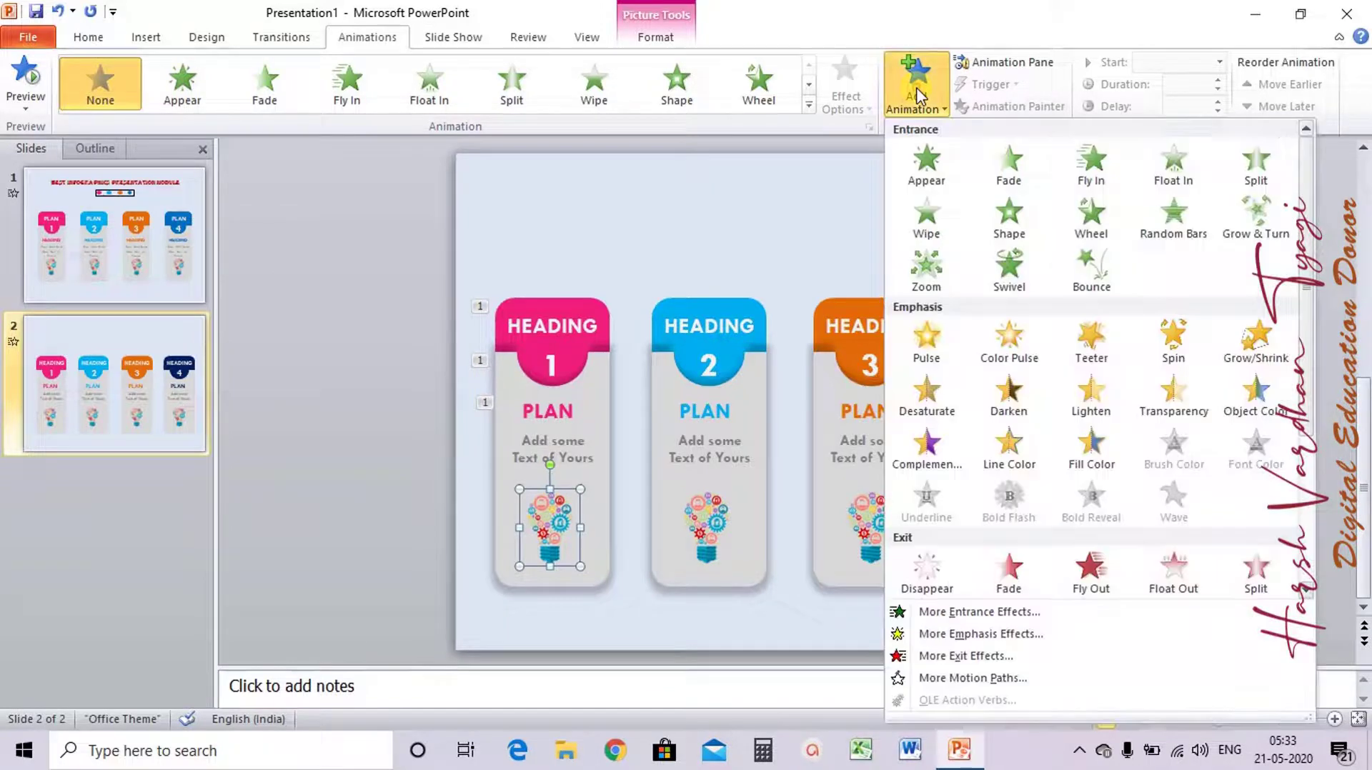
click(924, 251)
click(1167, 64)
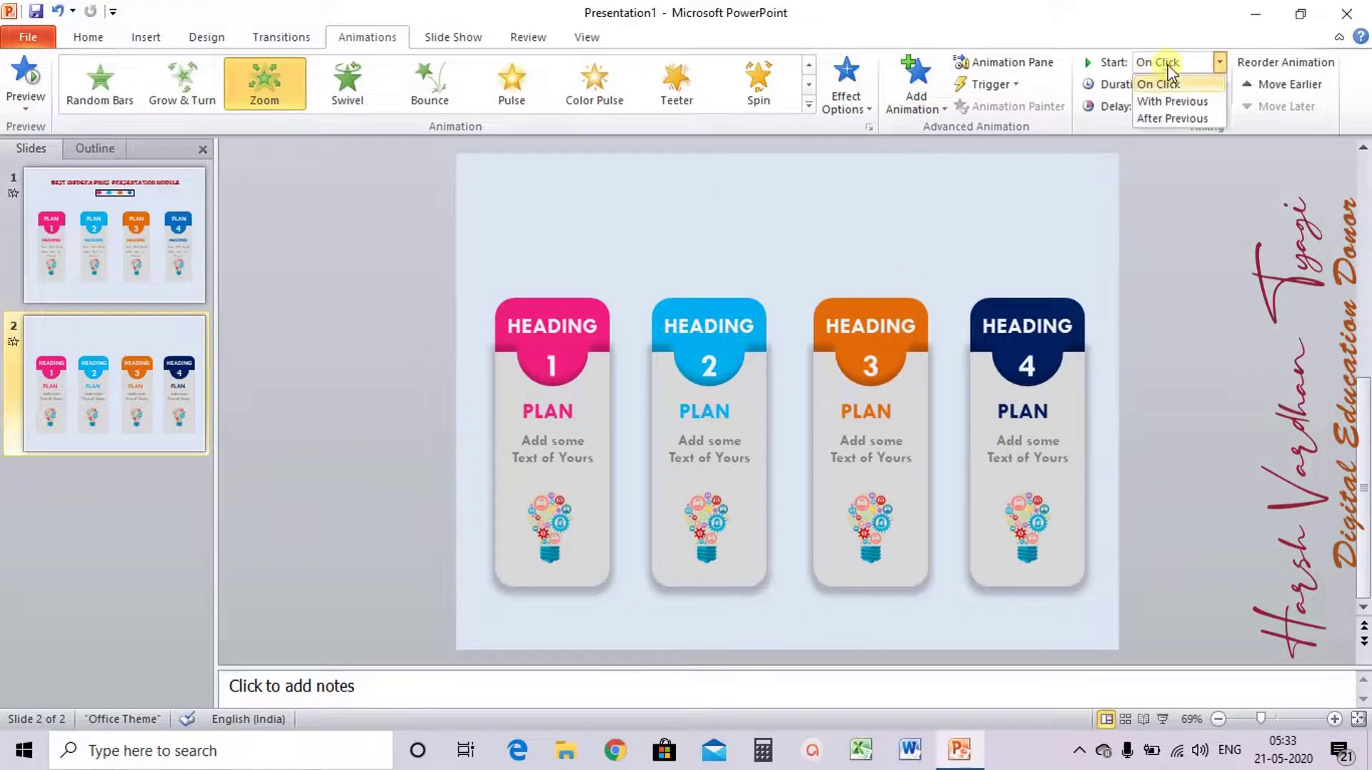
click(1169, 119)
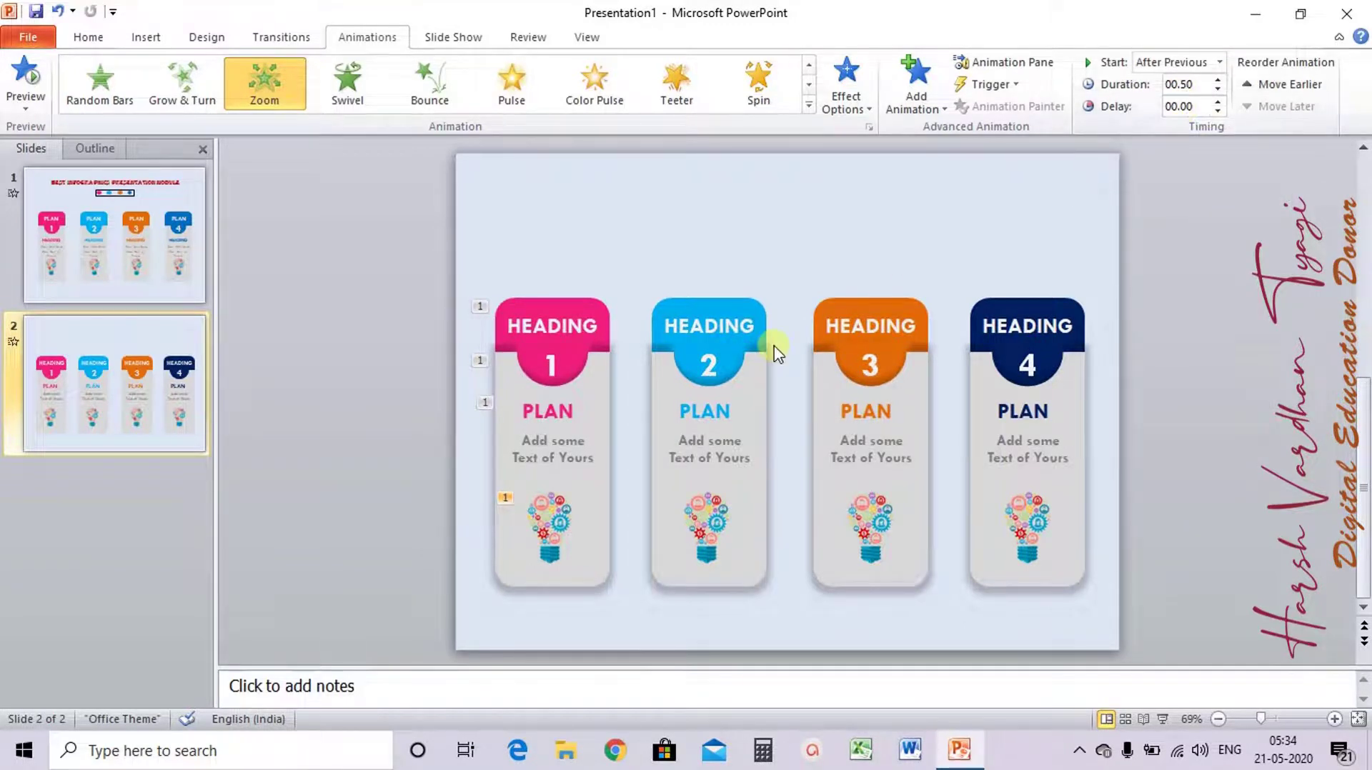
Give card 2's body Float In, After Previous, 0.50 s duration, 0.25 s delay
click(762, 533)
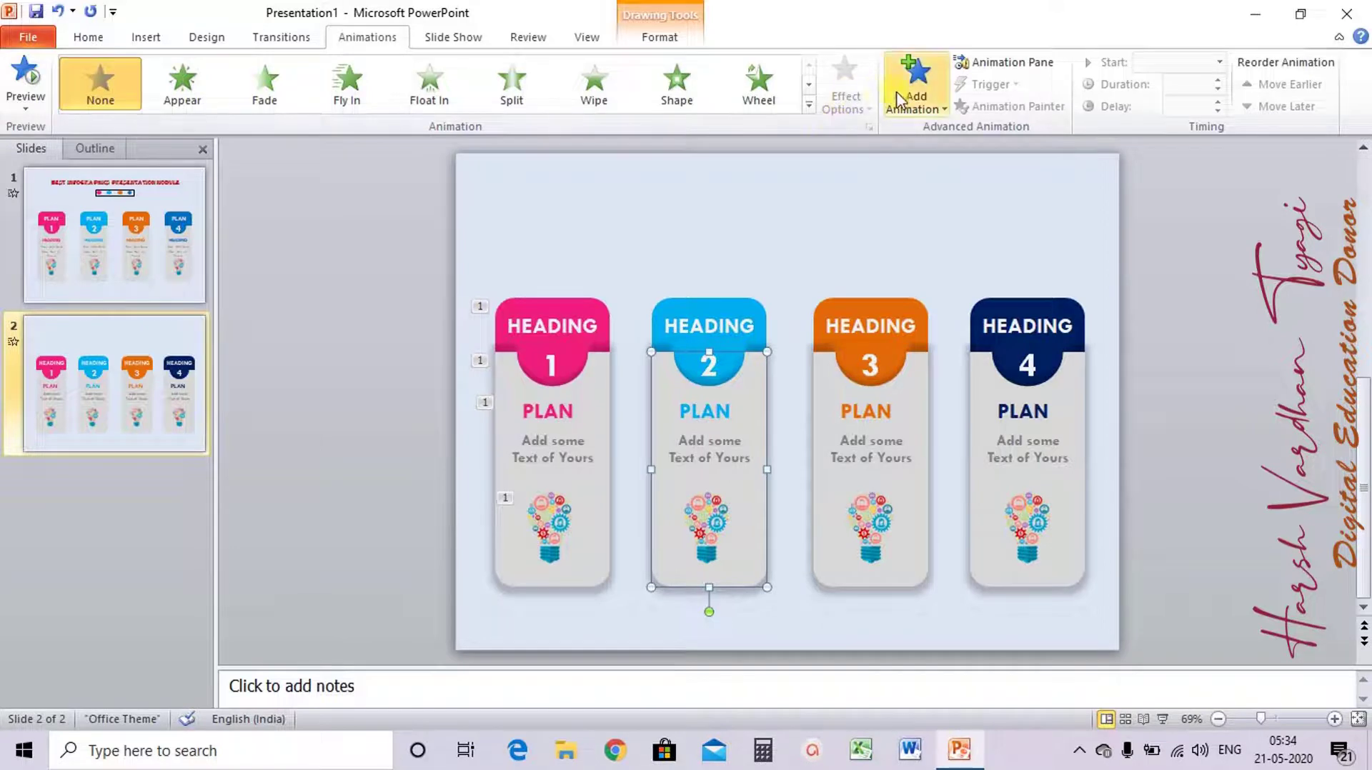
click(912, 100)
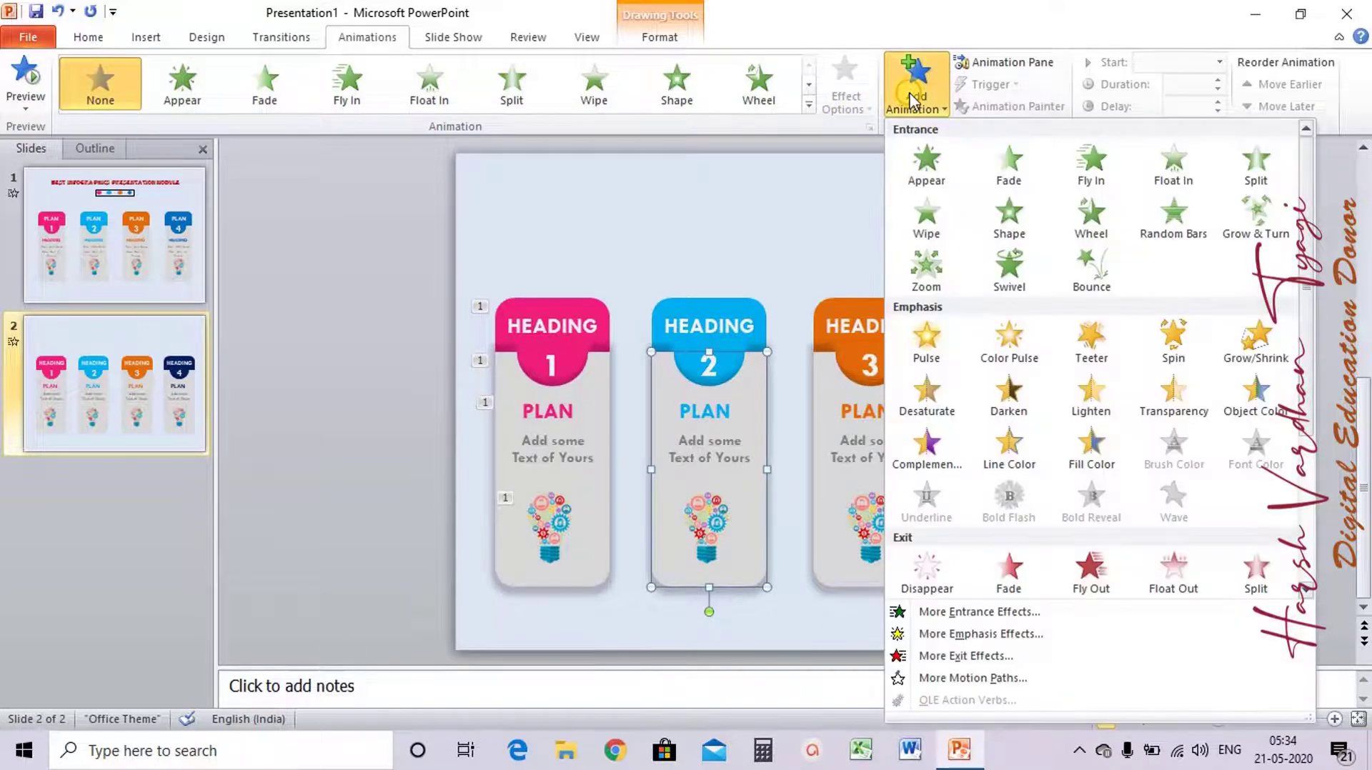
click(1173, 163)
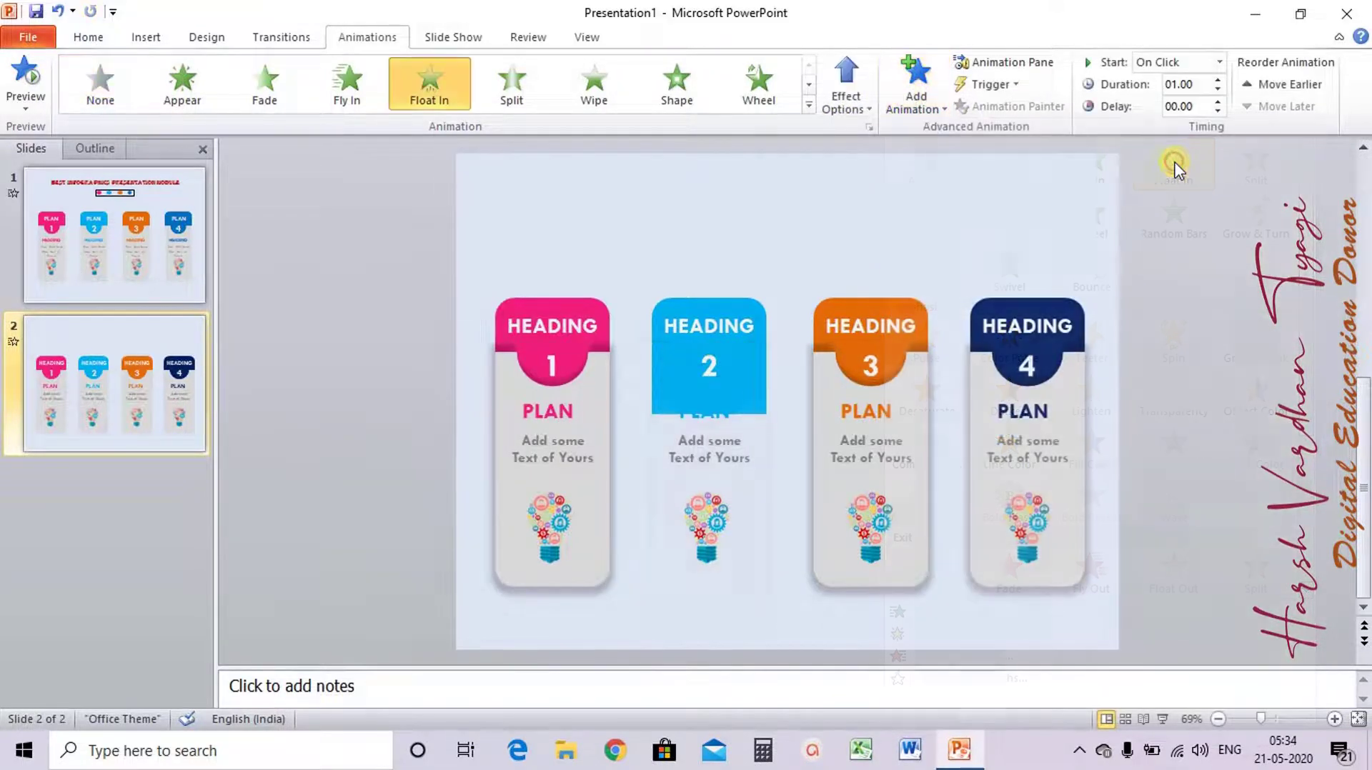
click(1219, 63)
click(1176, 118)
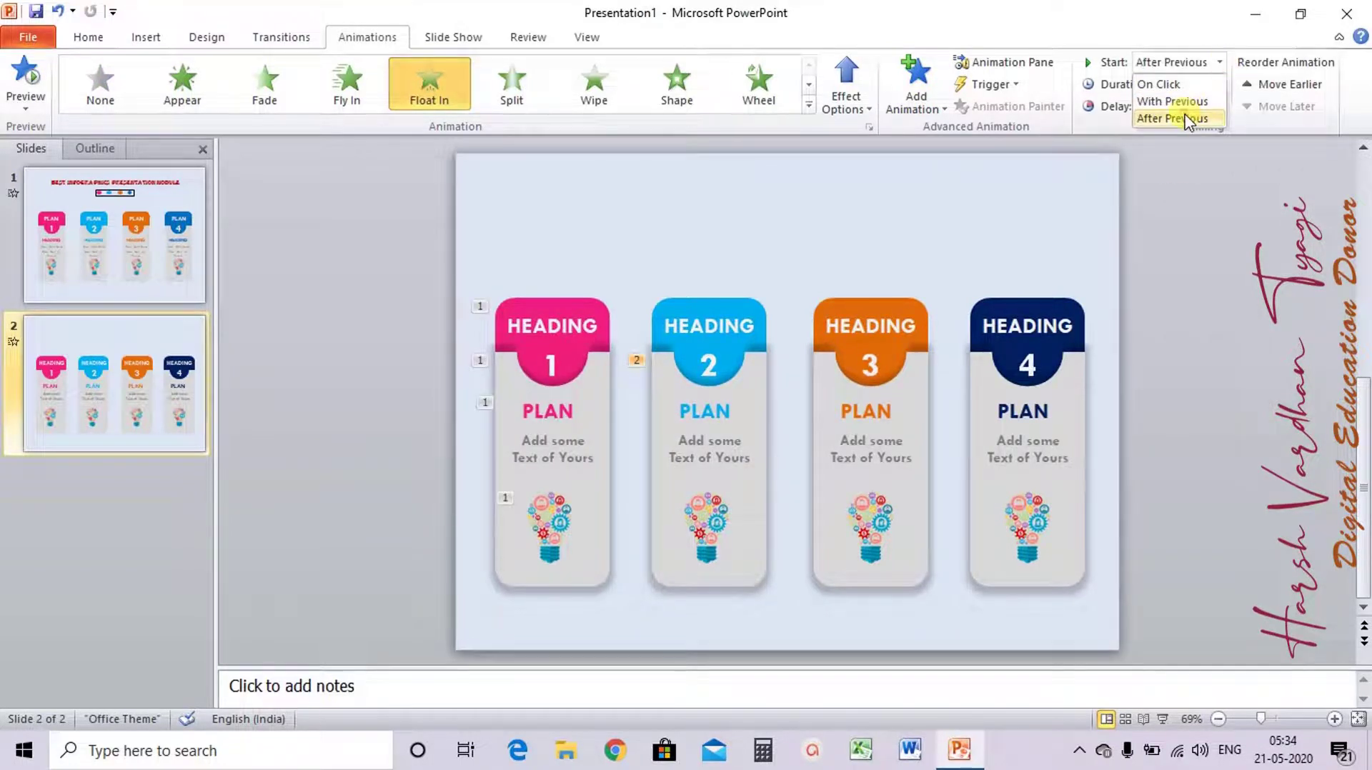
click(1218, 89)
click(1219, 89)
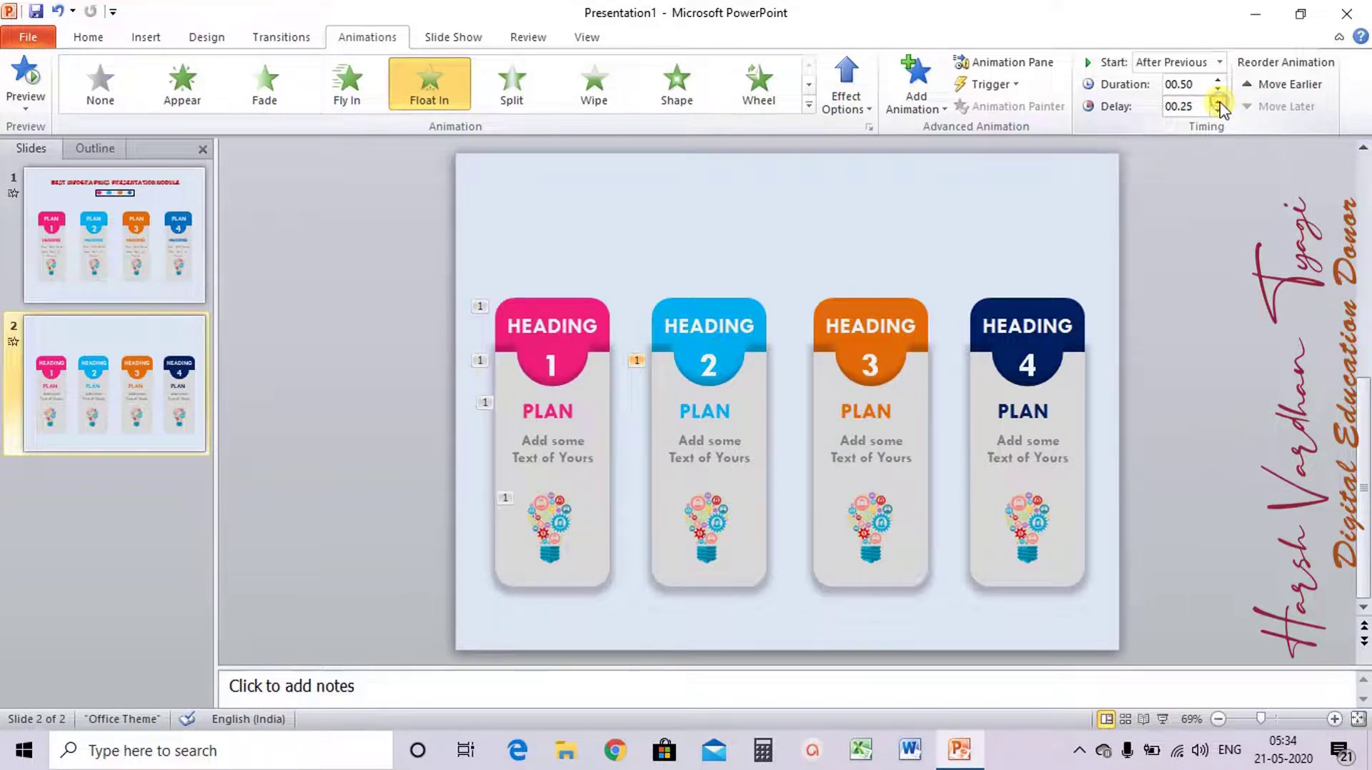
click(1218, 101)
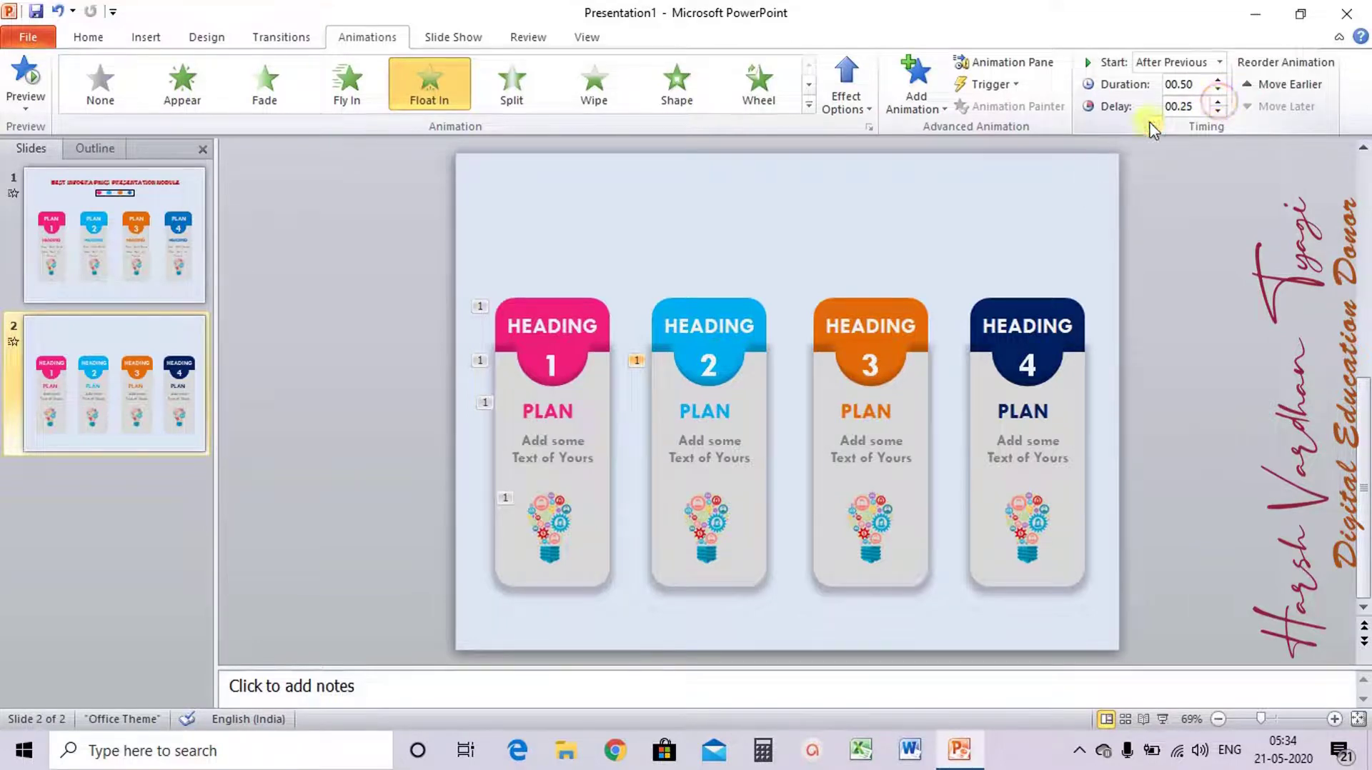
Give HEADING 2 Float In, After Previous, 0.50 s duration, 0.25 s delay
click(754, 303)
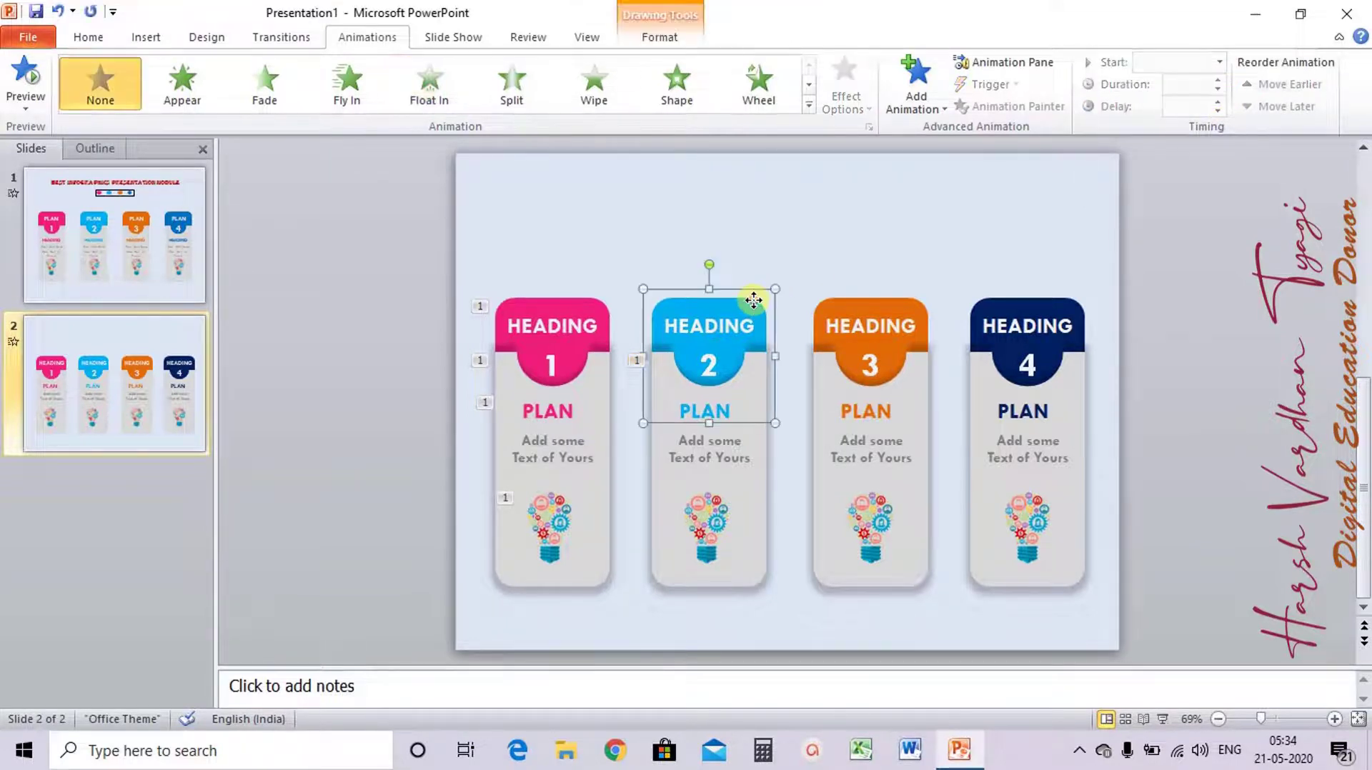
click(911, 107)
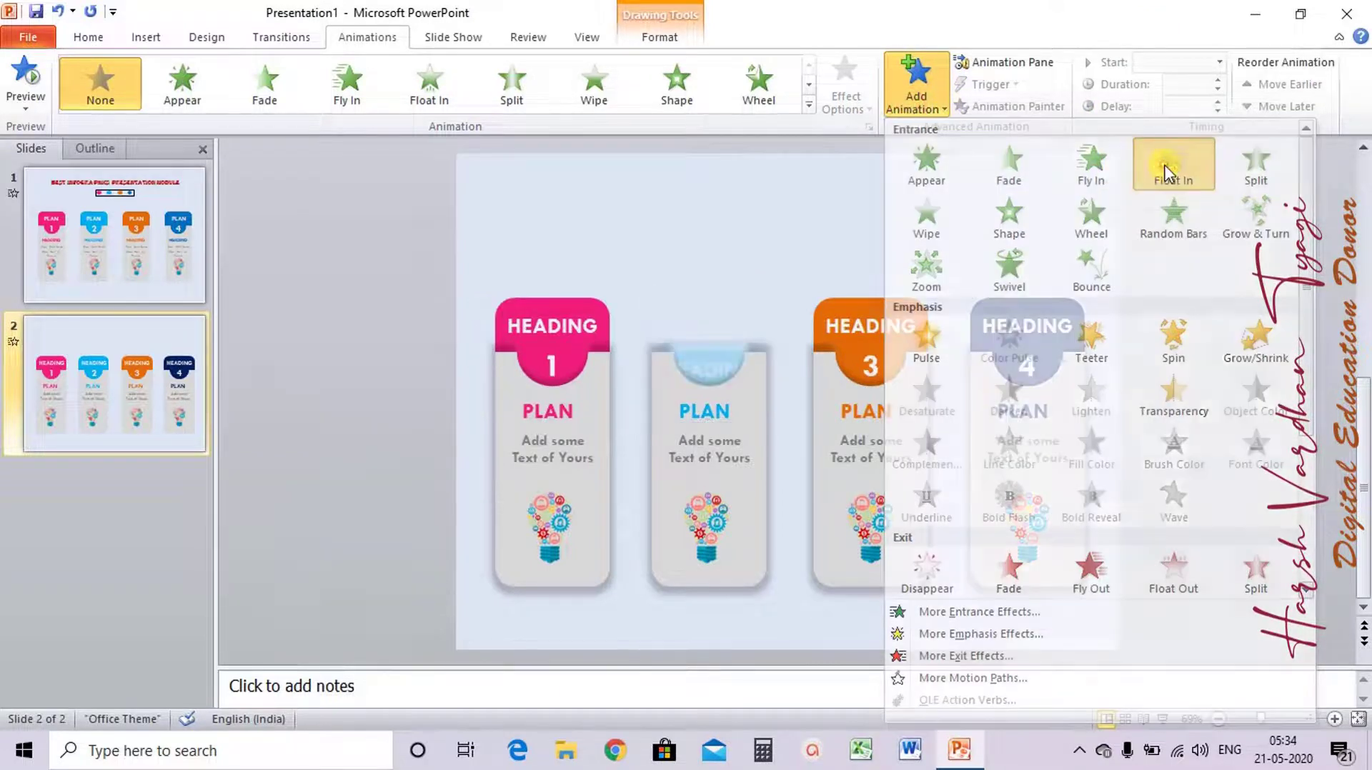
click(1165, 173)
click(1219, 62)
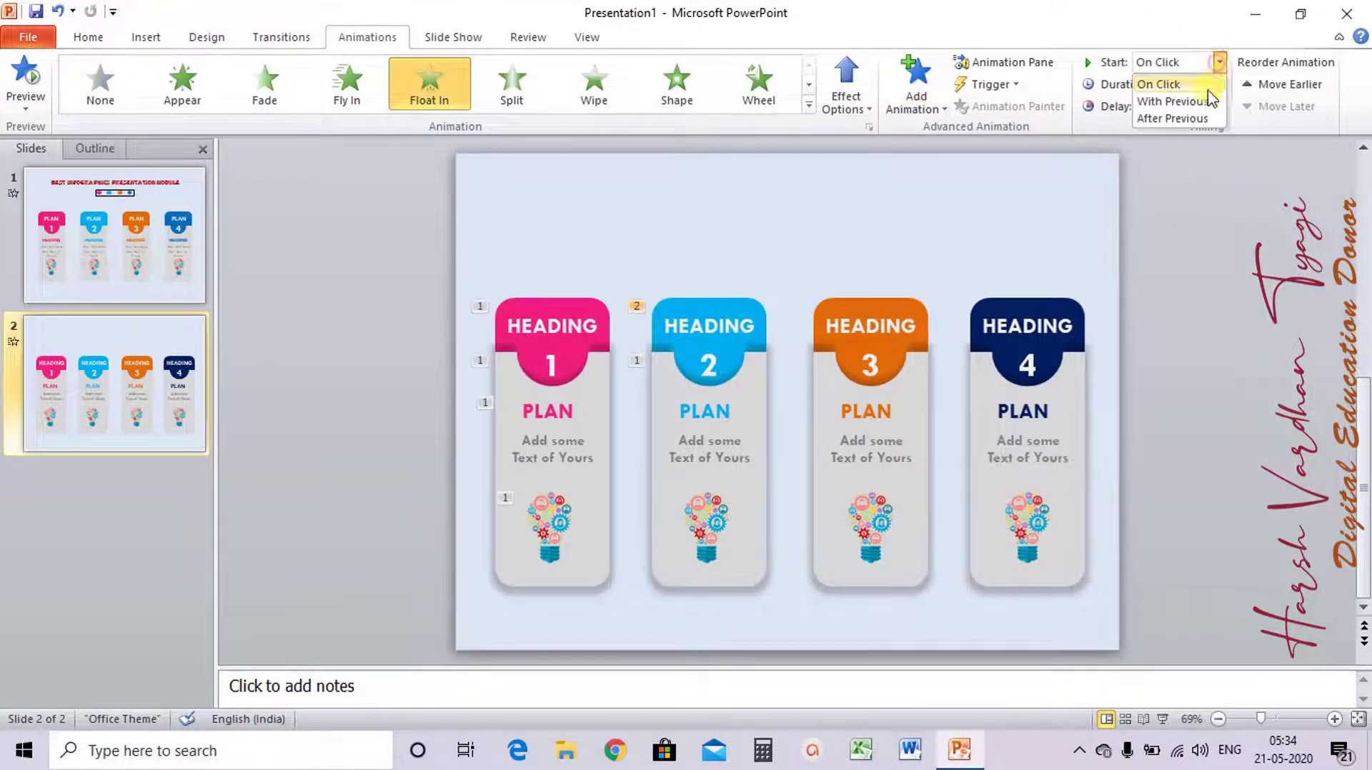
click(1178, 118)
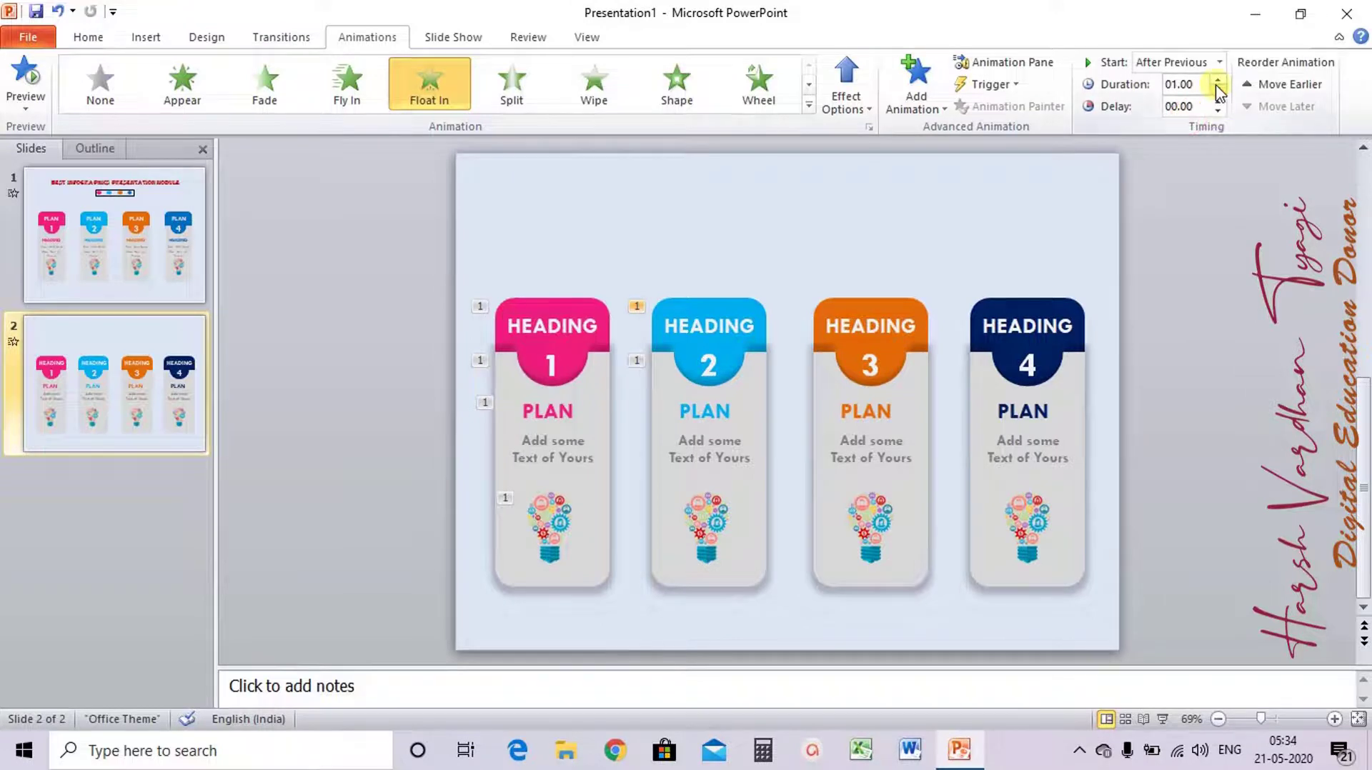
click(1218, 90)
click(1218, 90)
click(1218, 100)
Give card 2's PLAN text a Zoom entrance starting After Previous
click(712, 415)
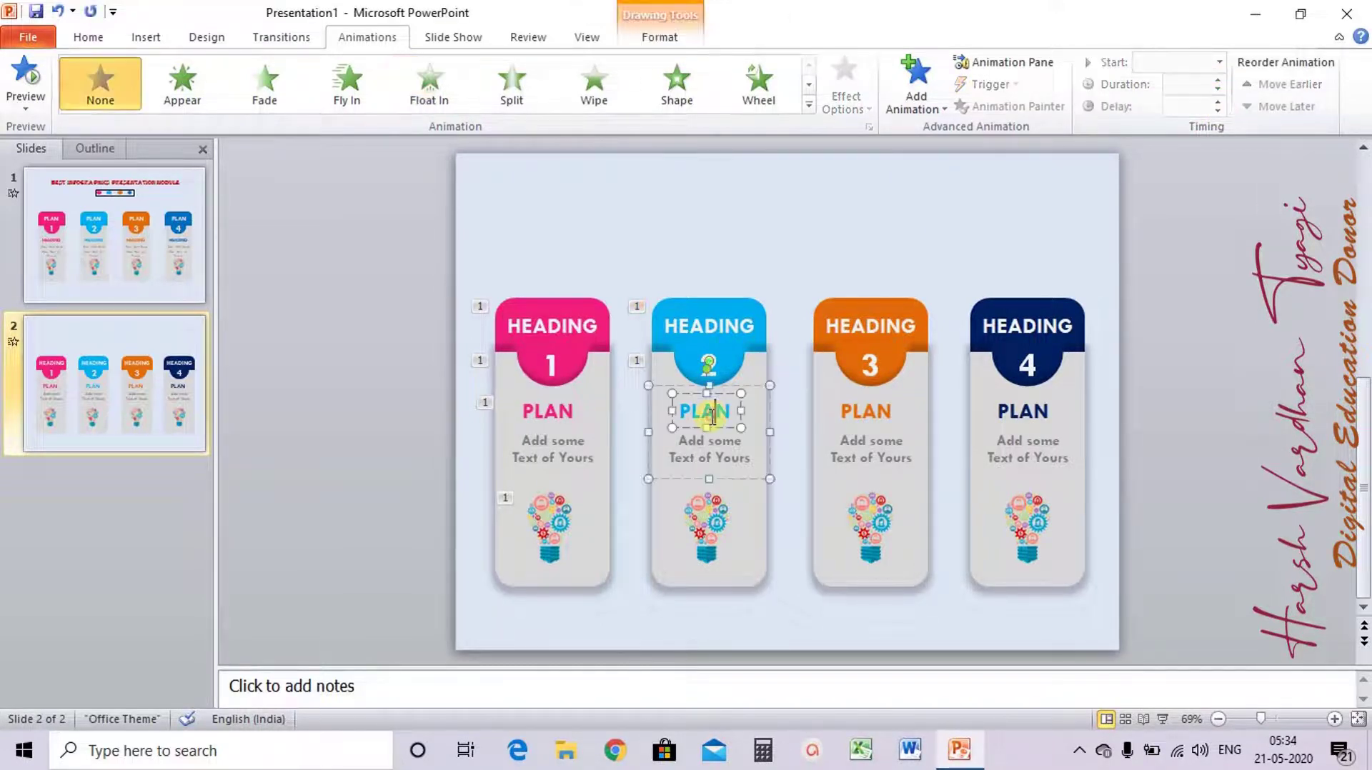
click(912, 108)
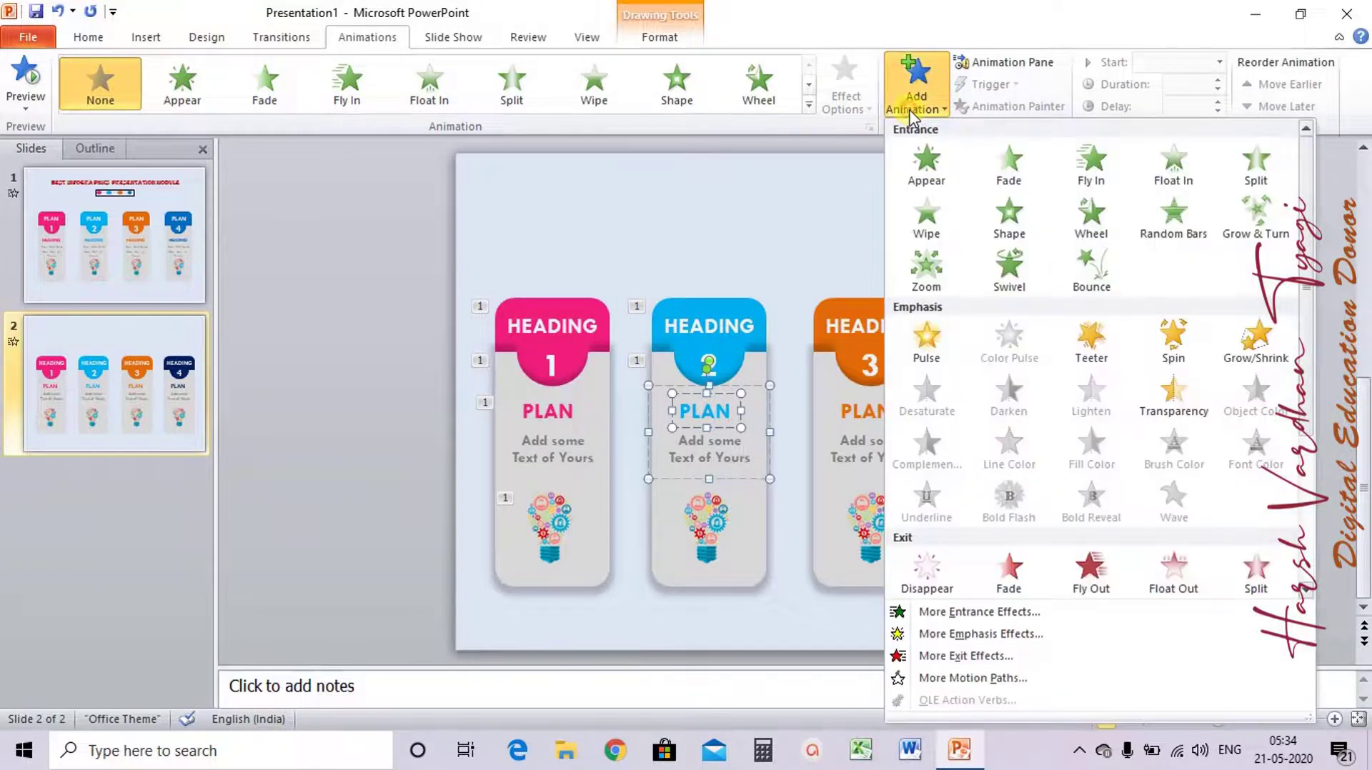
click(926, 268)
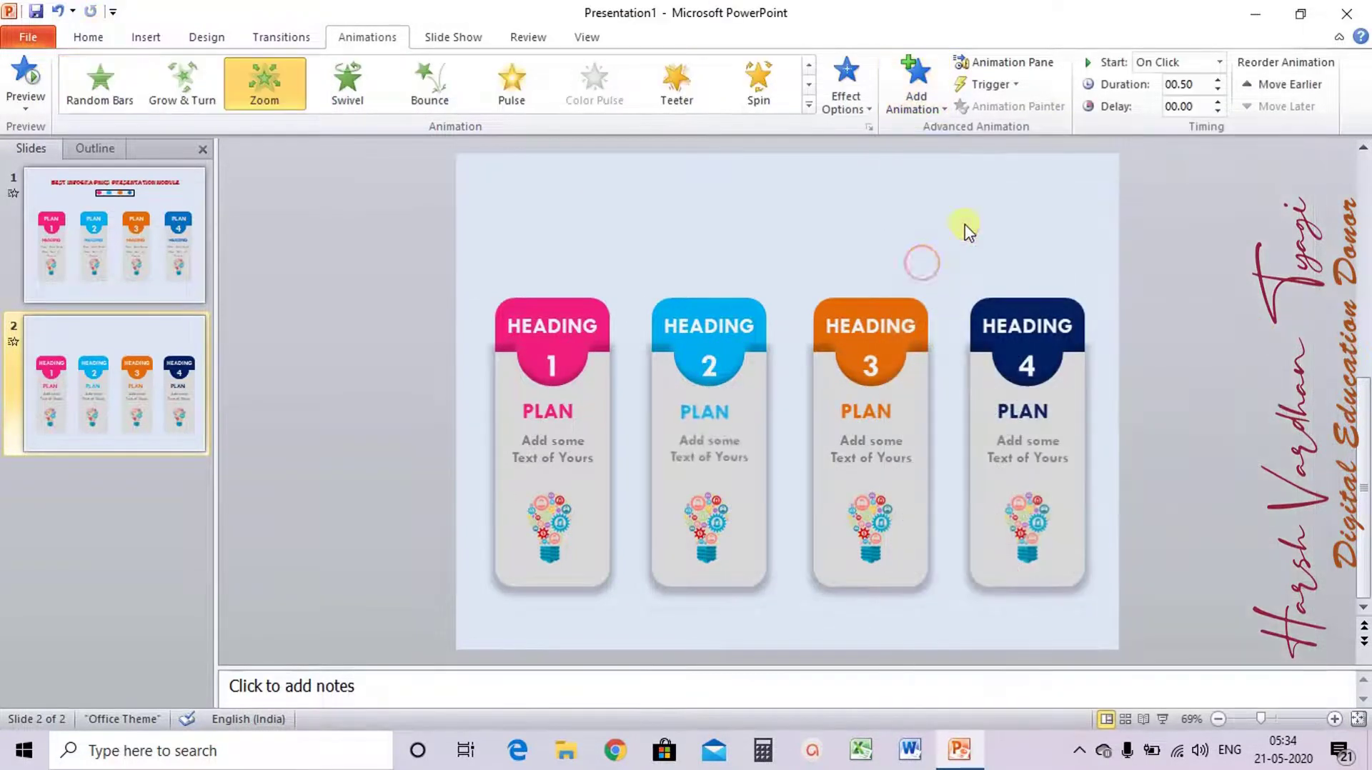
click(1219, 62)
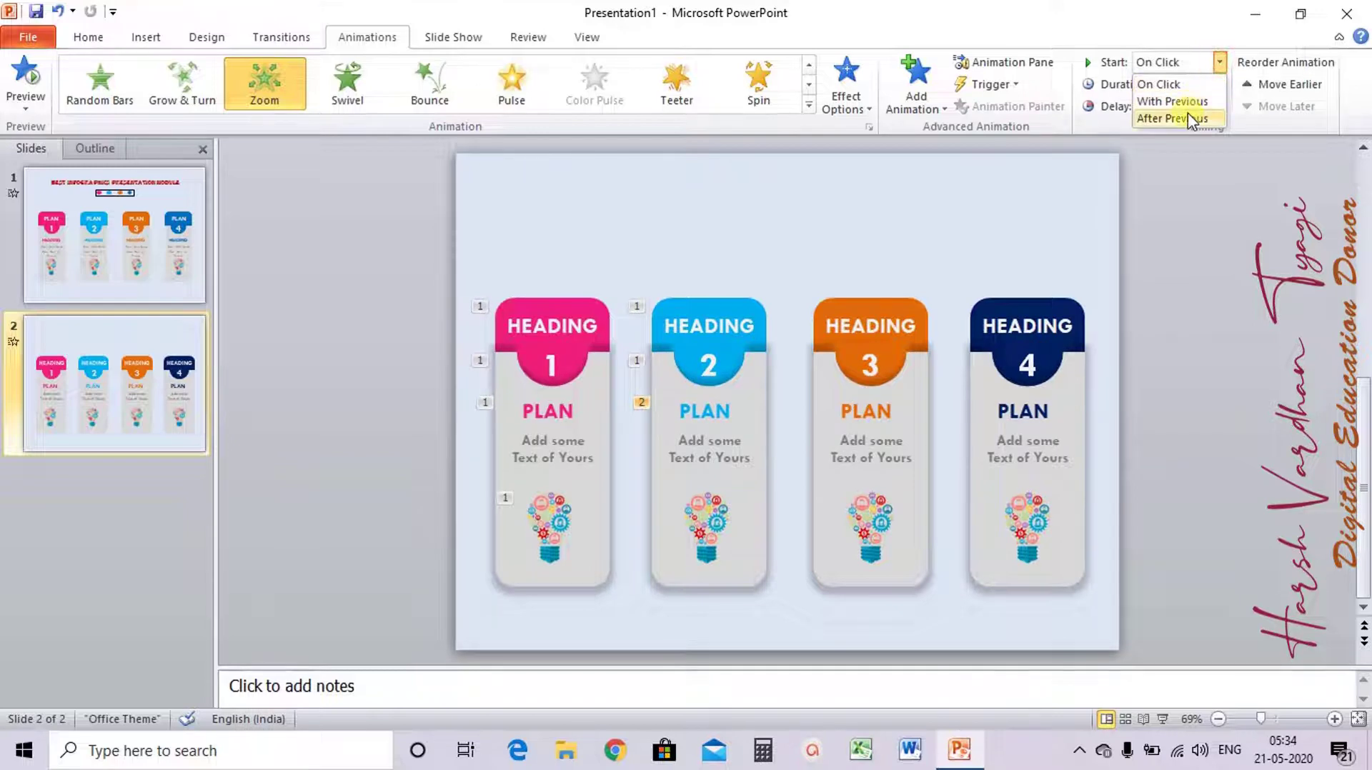
click(1188, 118)
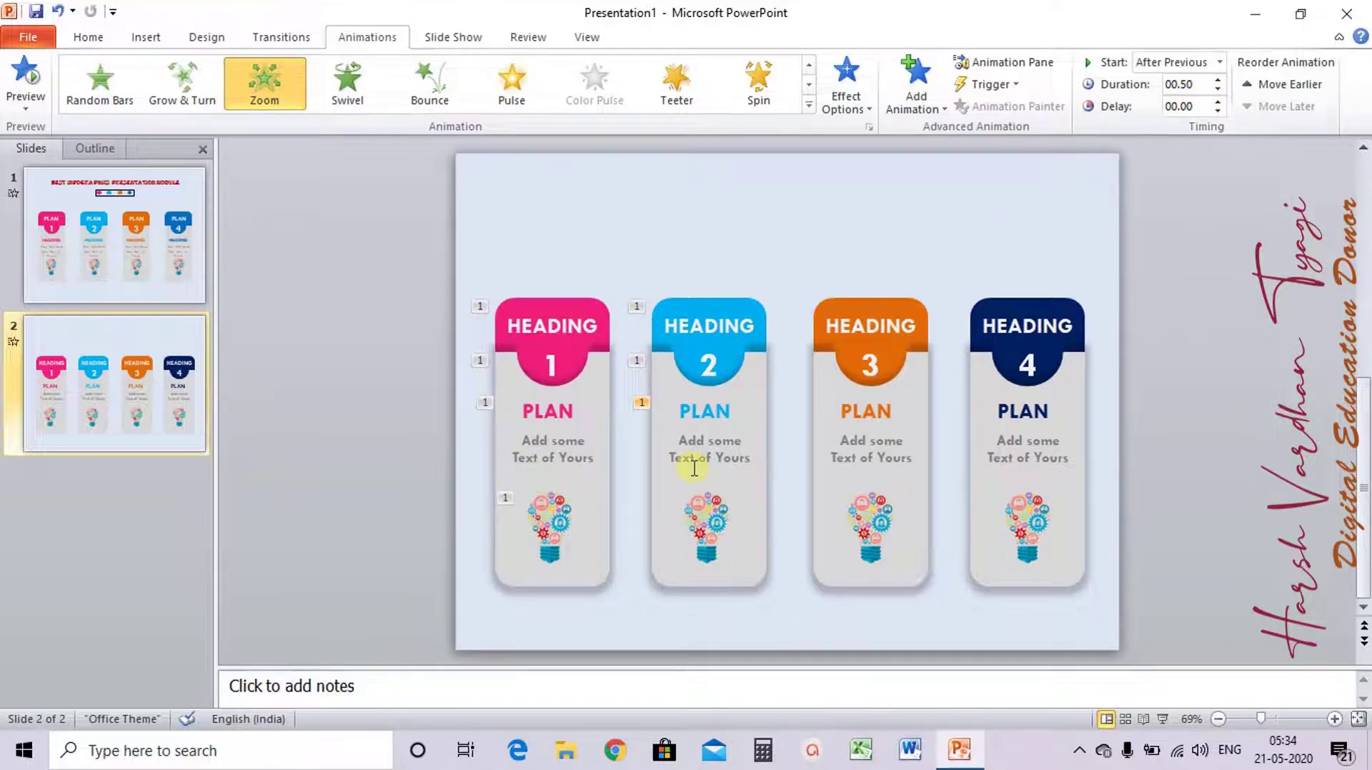
Give card 2's lightbulb a Zoom entrance starting After Previous
click(709, 522)
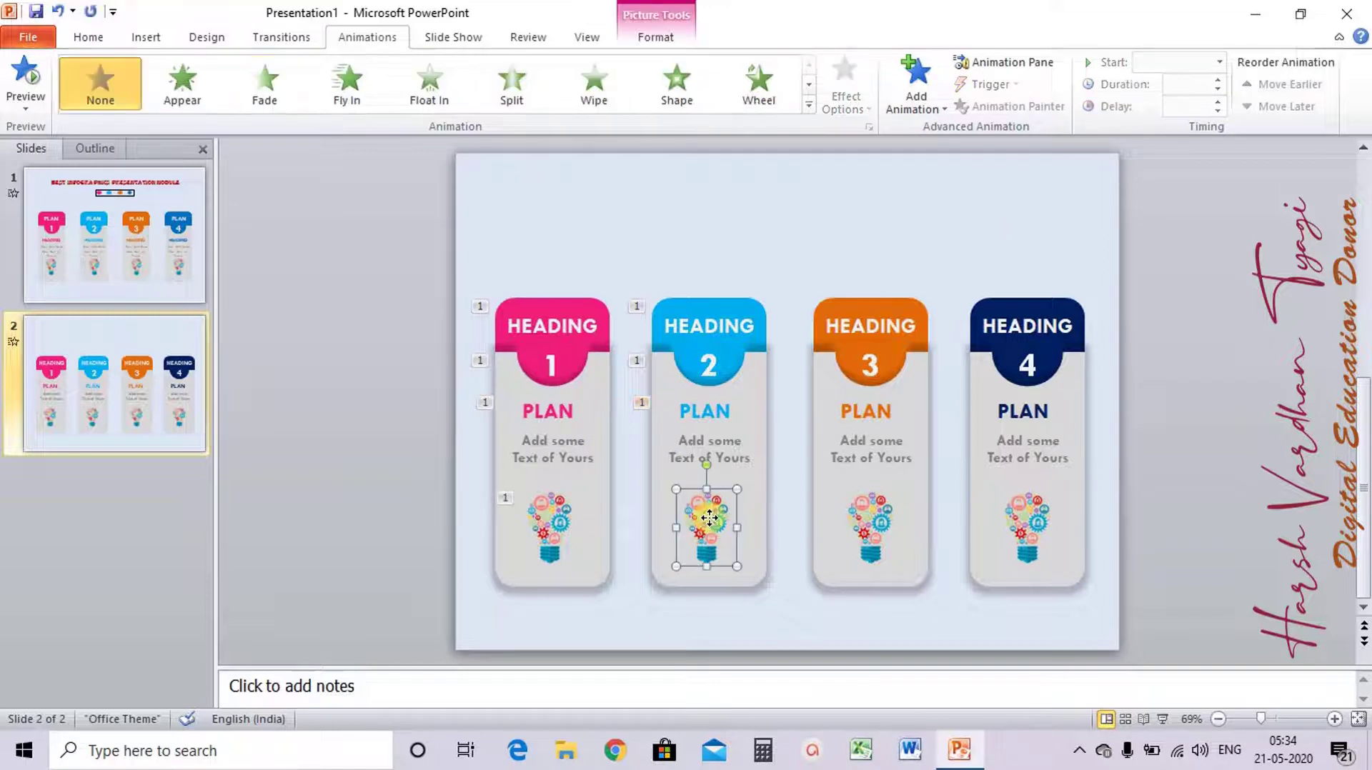
click(920, 102)
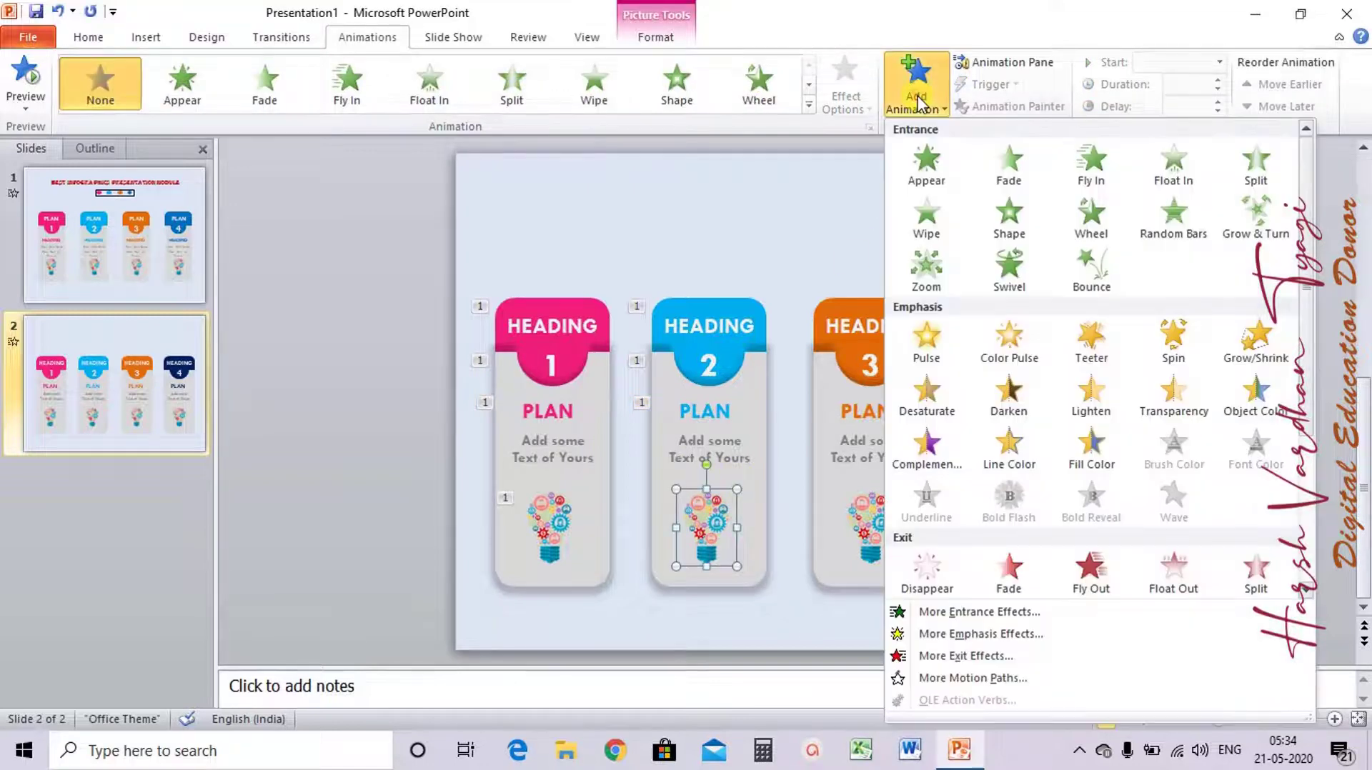
click(929, 276)
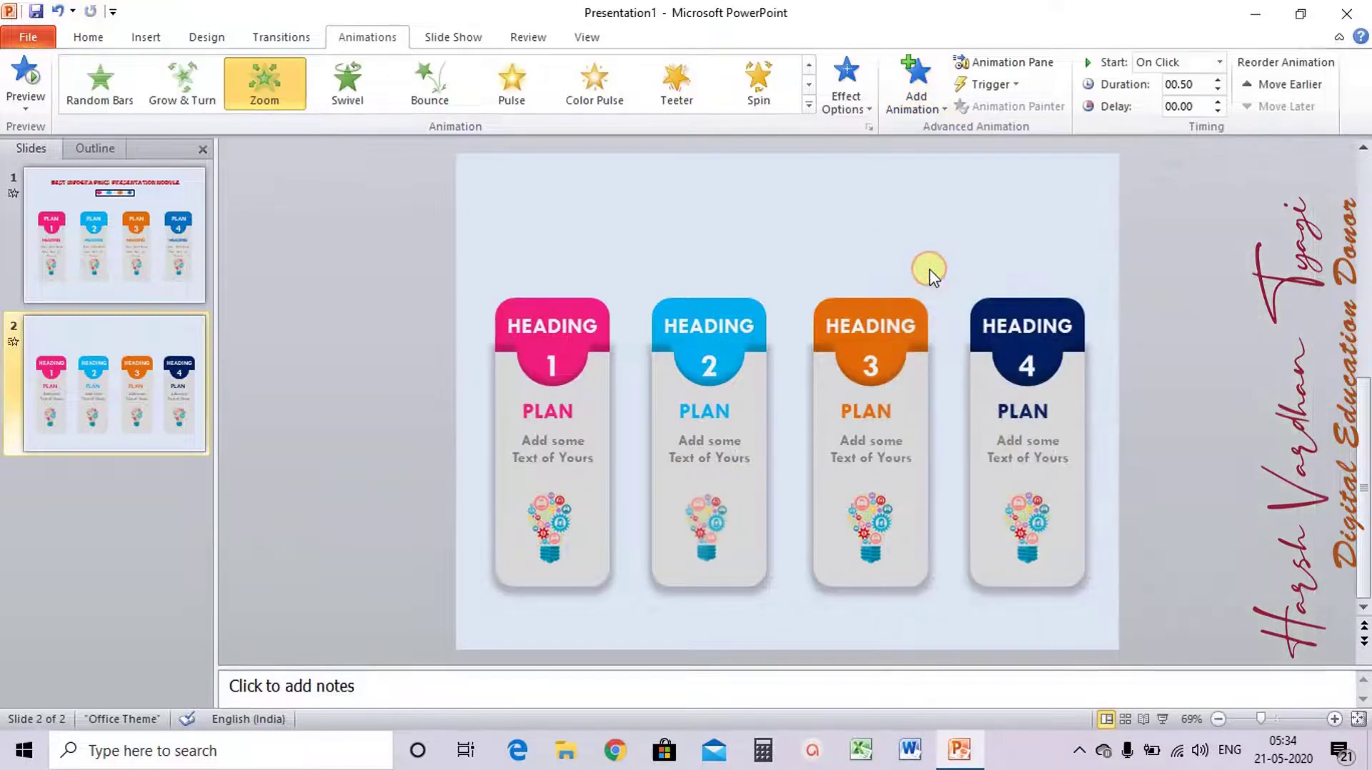
click(1200, 64)
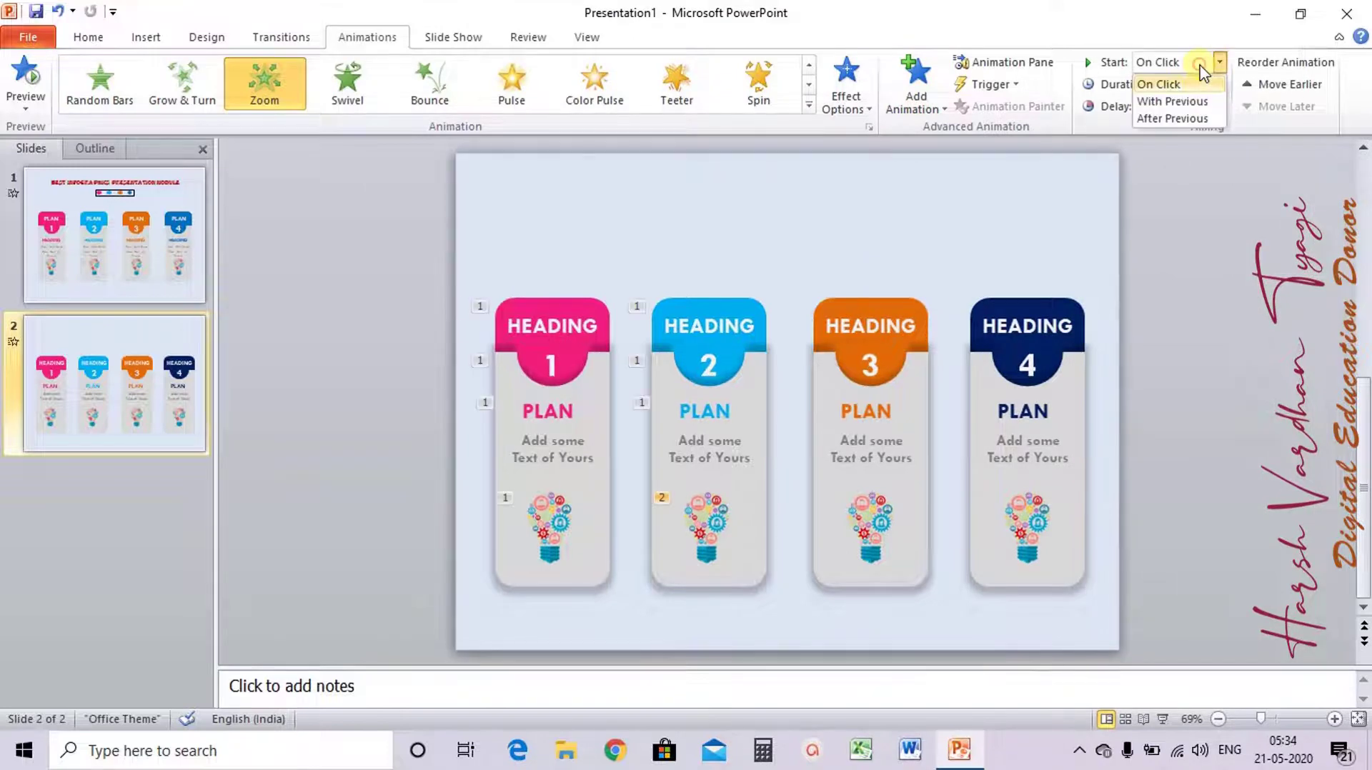
click(1173, 118)
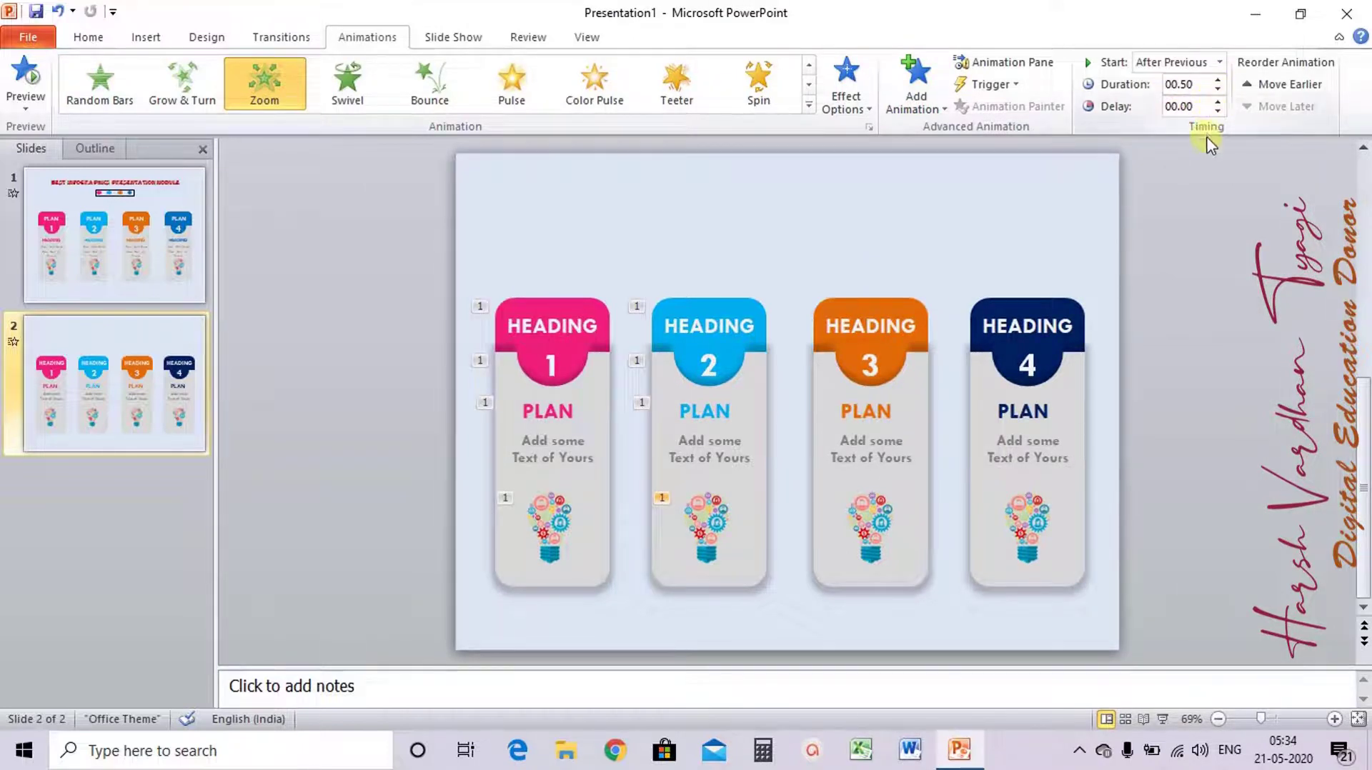
click(1186, 217)
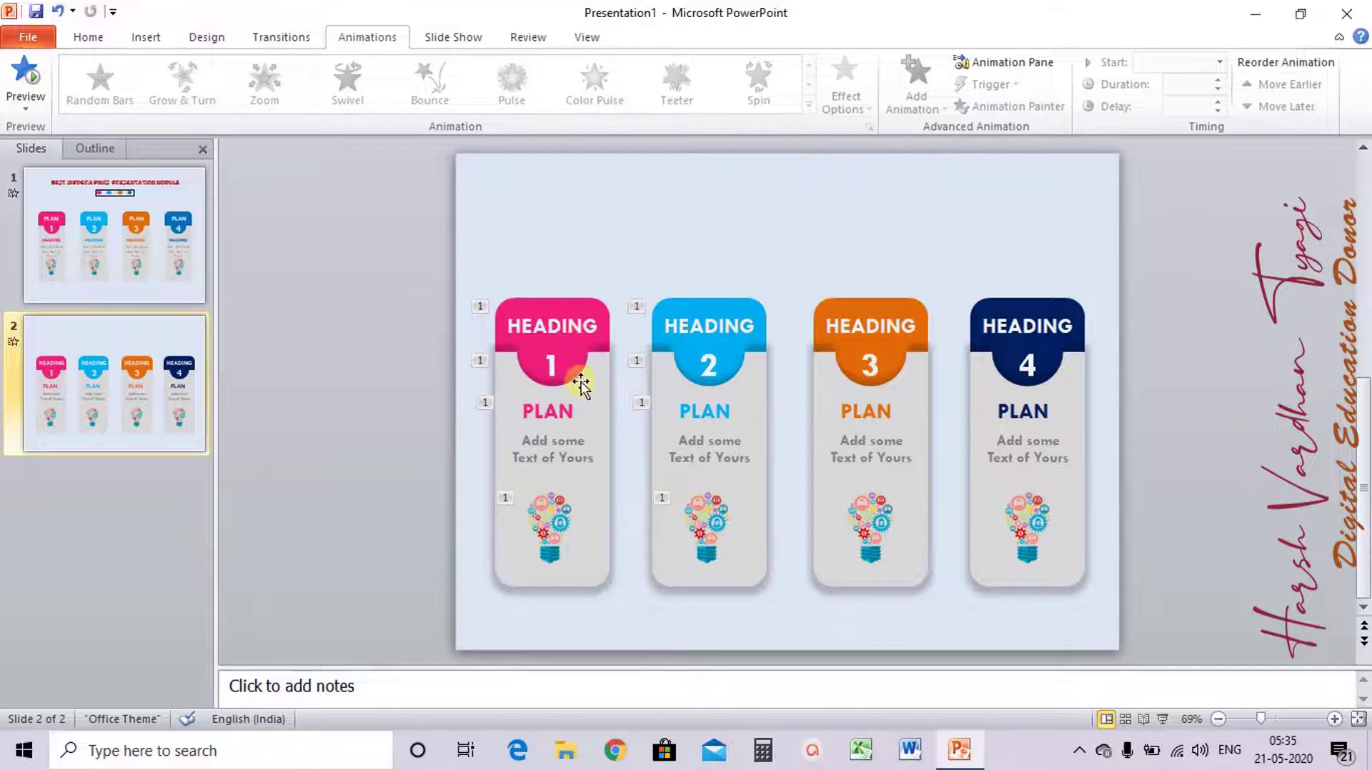
Copy card 2's body and HEADING 2 animations onto card 3's body and HEADING 3 with Animation Painter
click(764, 540)
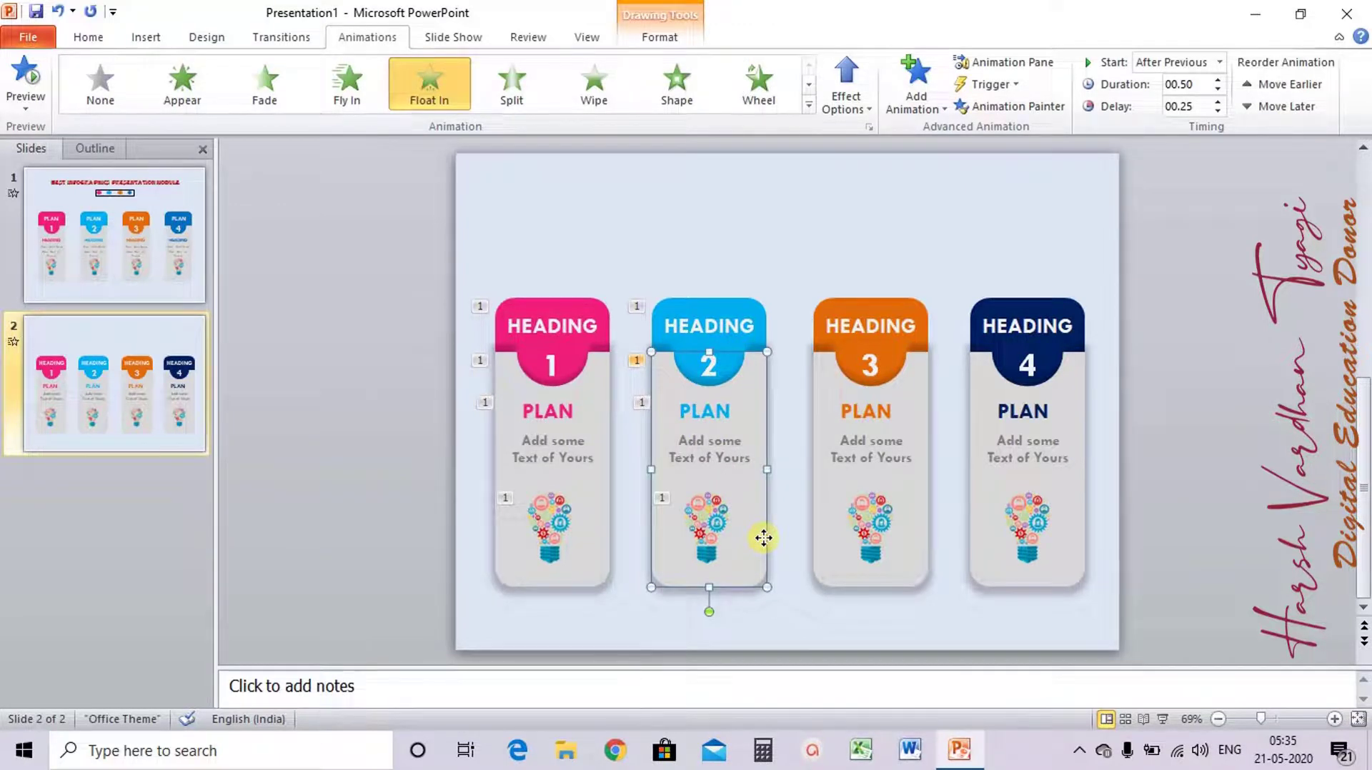
click(1002, 112)
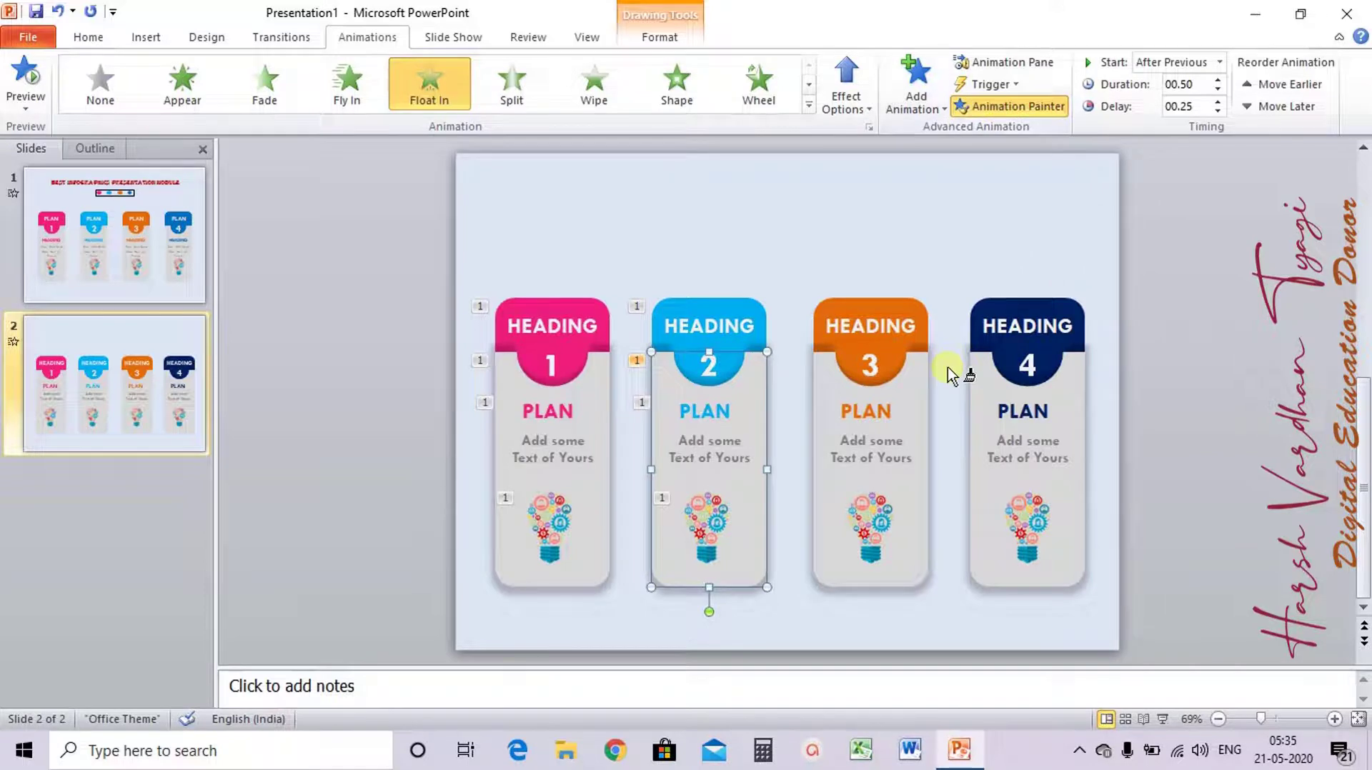
click(923, 503)
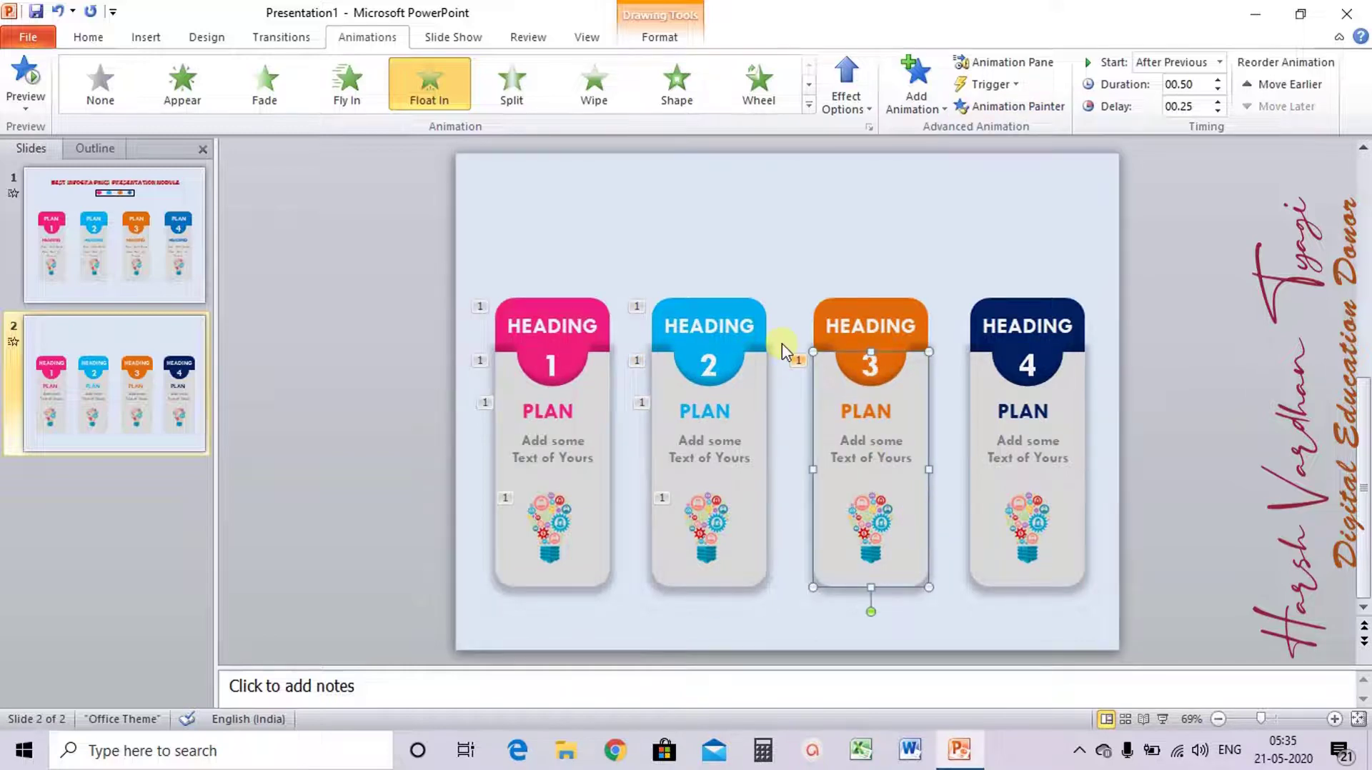
click(757, 311)
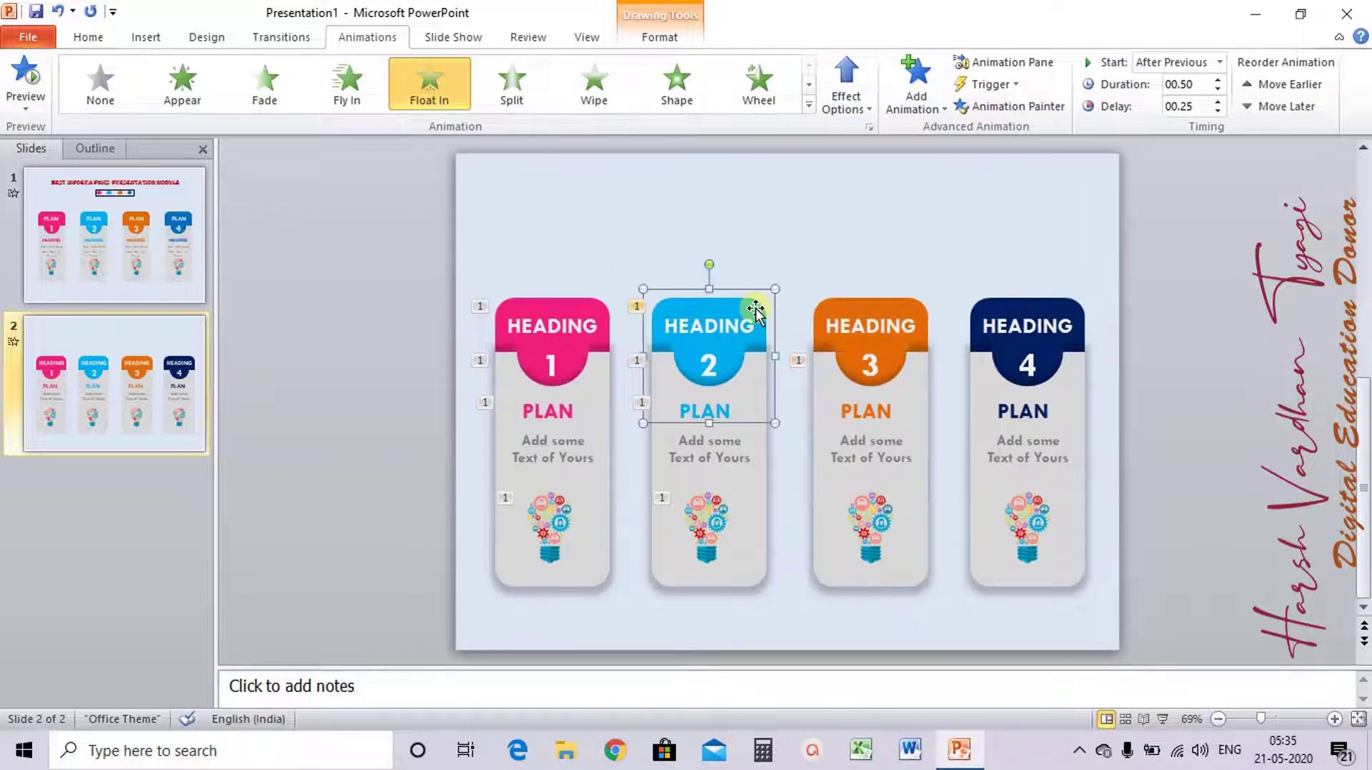
click(1010, 109)
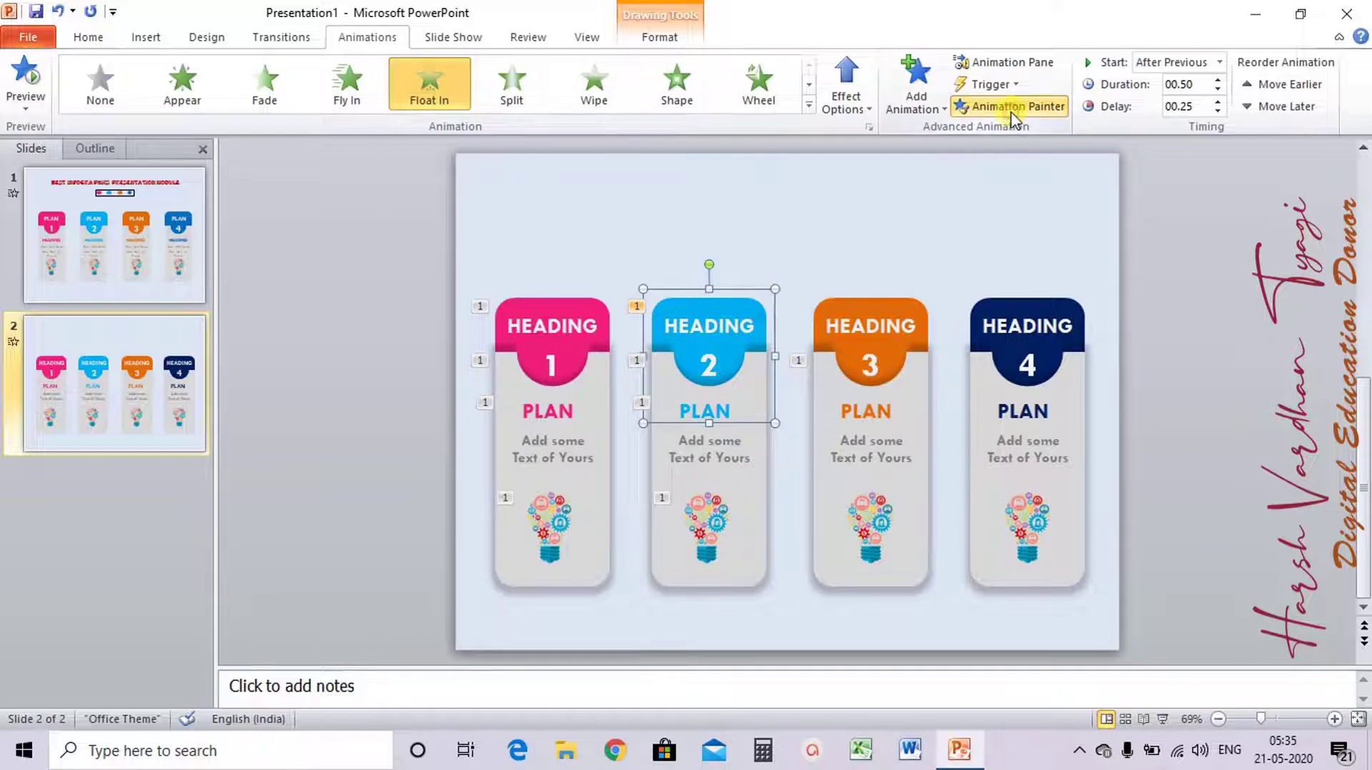
click(899, 300)
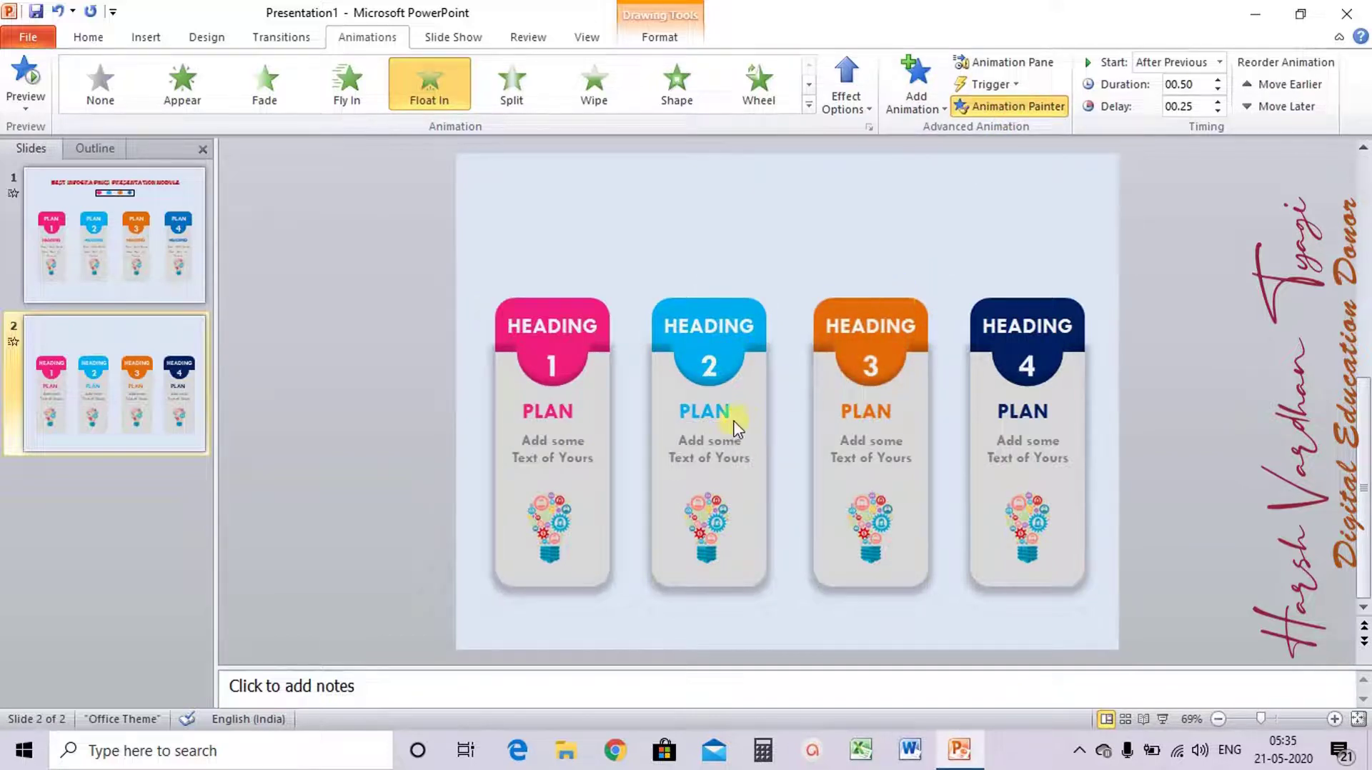
Copy card 2's PLAN text and lightbulb Zoom animations onto card 3's matching elements
click(711, 420)
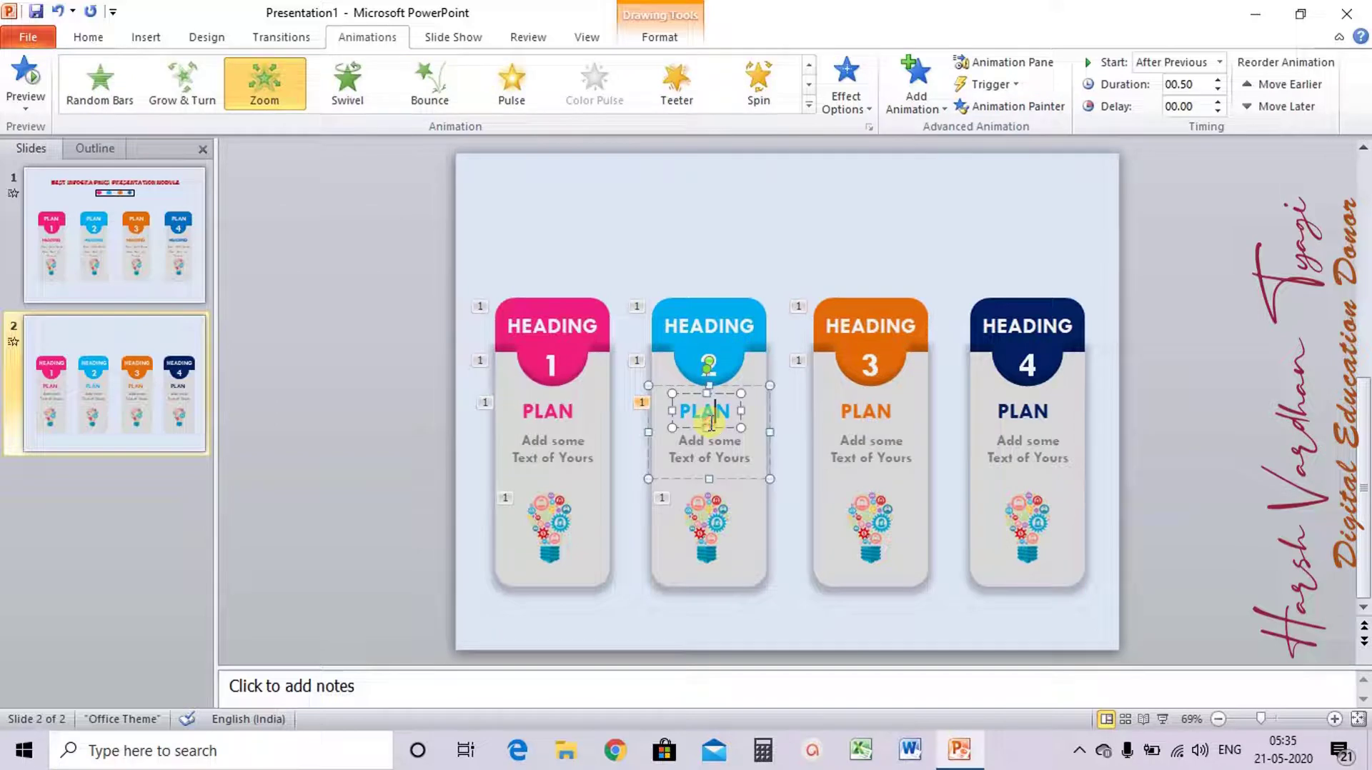
click(1025, 114)
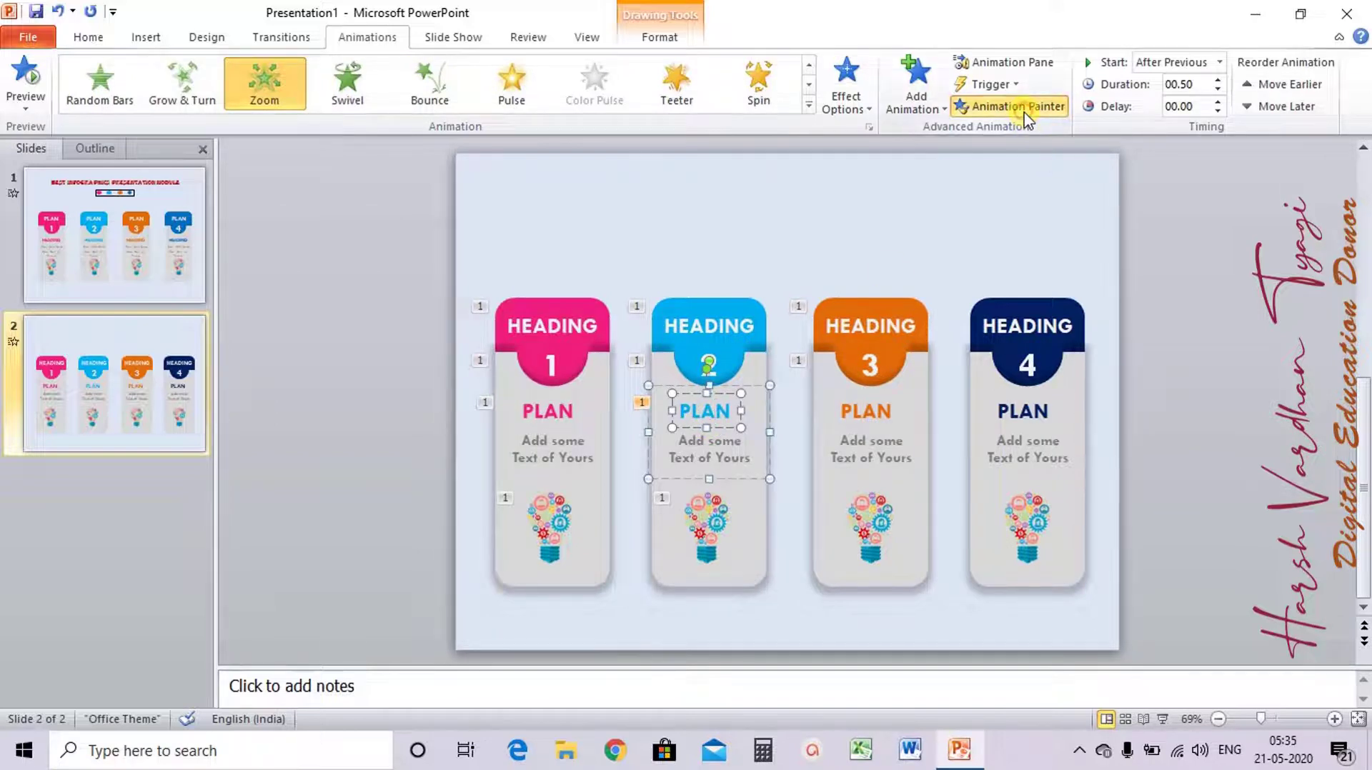
click(869, 418)
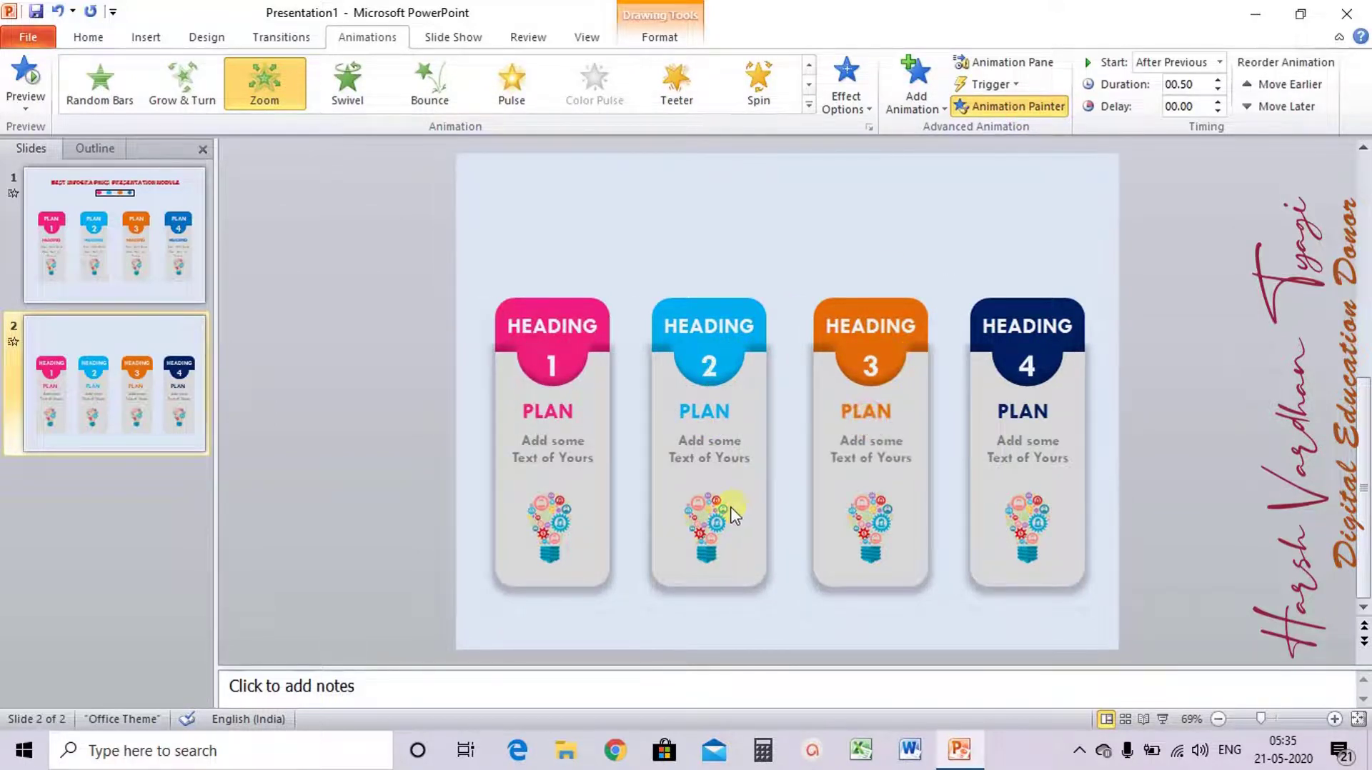
click(710, 521)
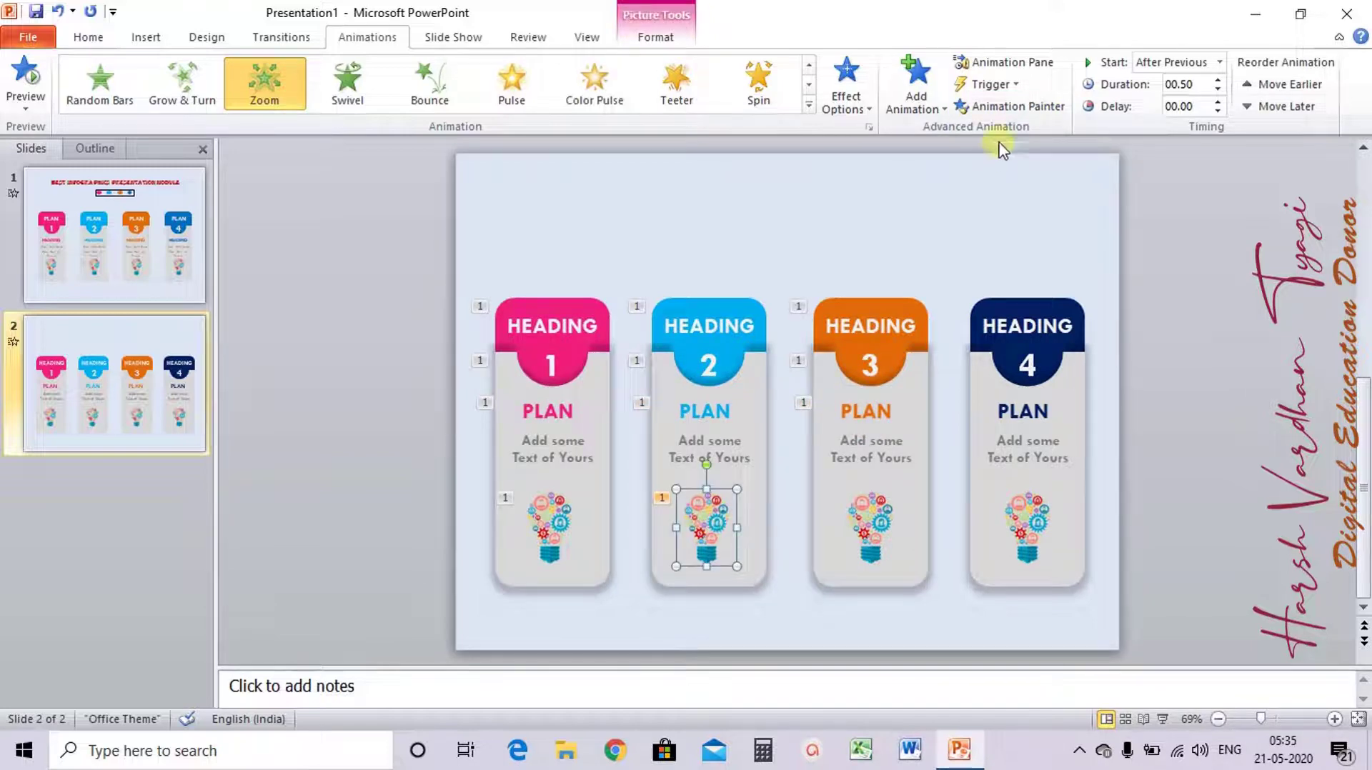
click(1005, 111)
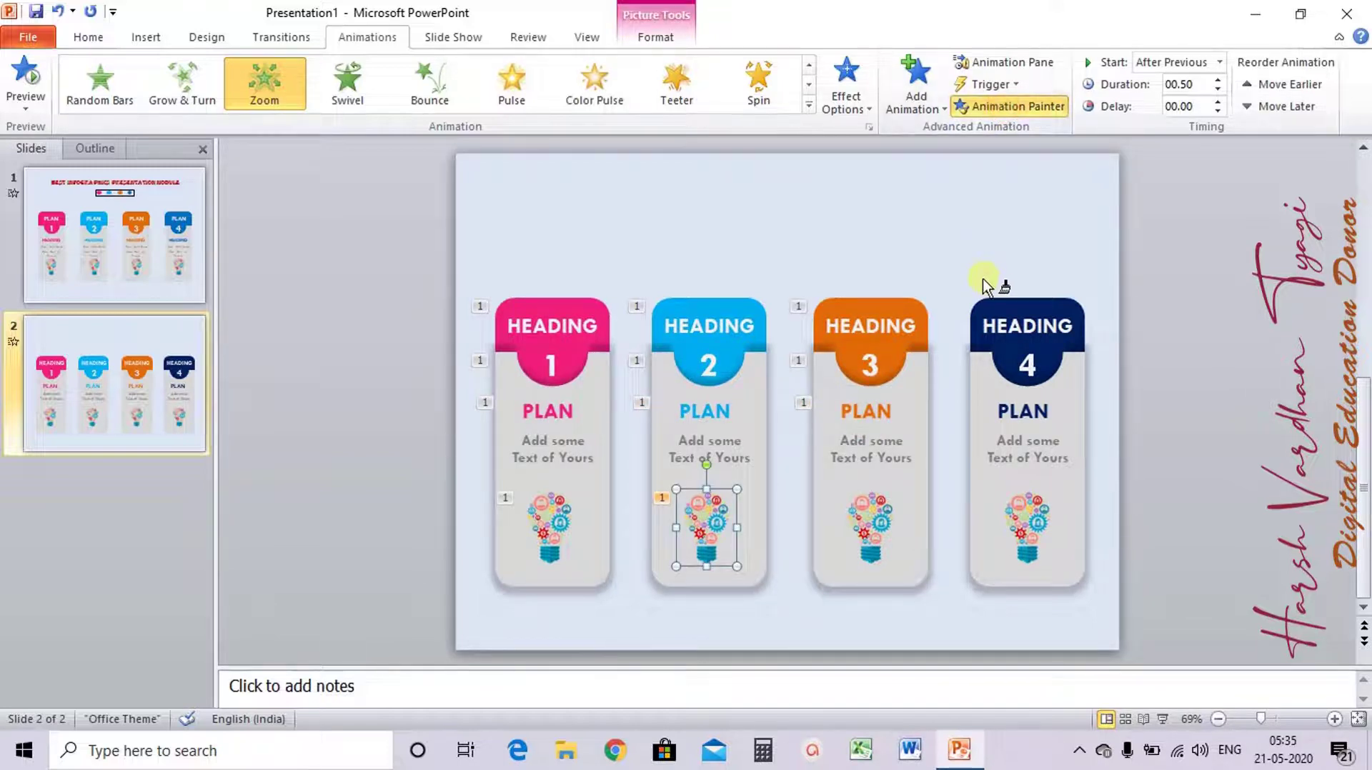
click(875, 510)
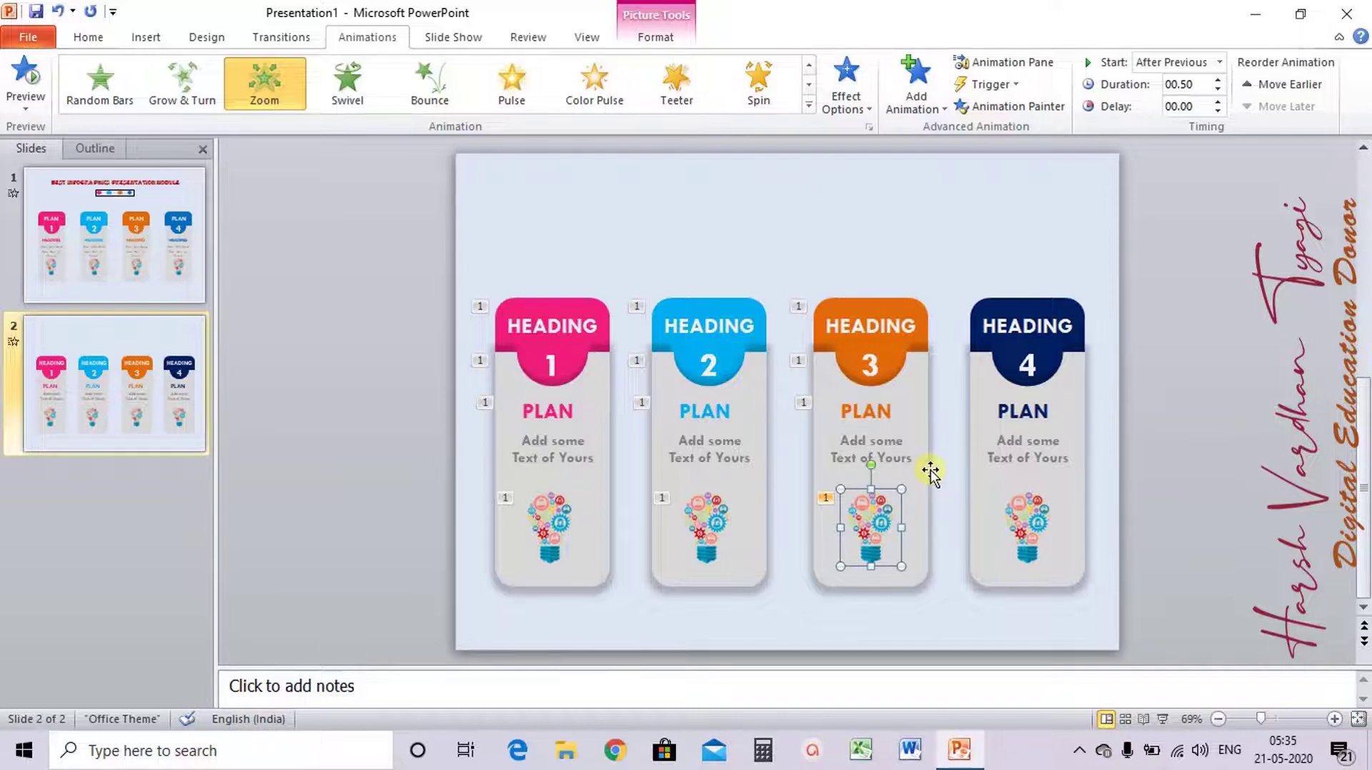
Copy card 3's background and heading animations onto card 4's background and heading
click(924, 513)
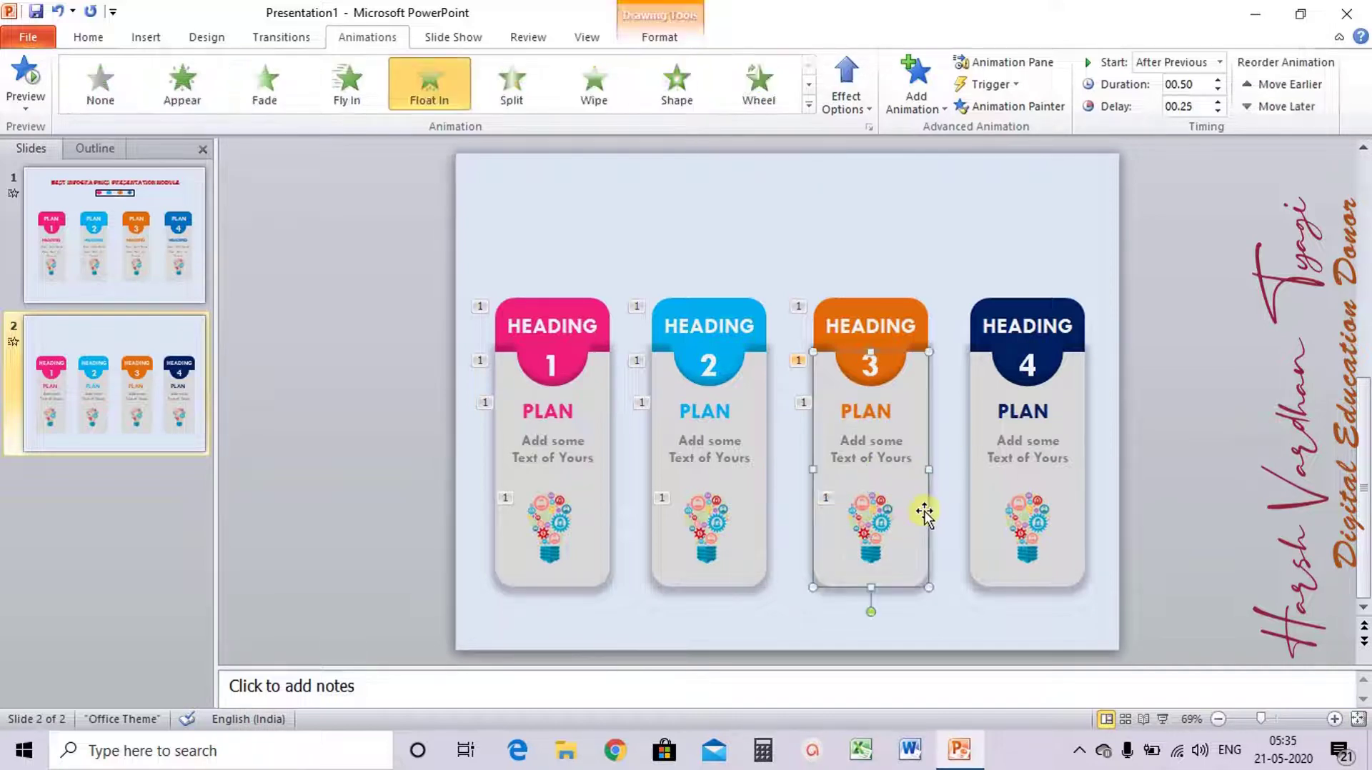
click(1005, 109)
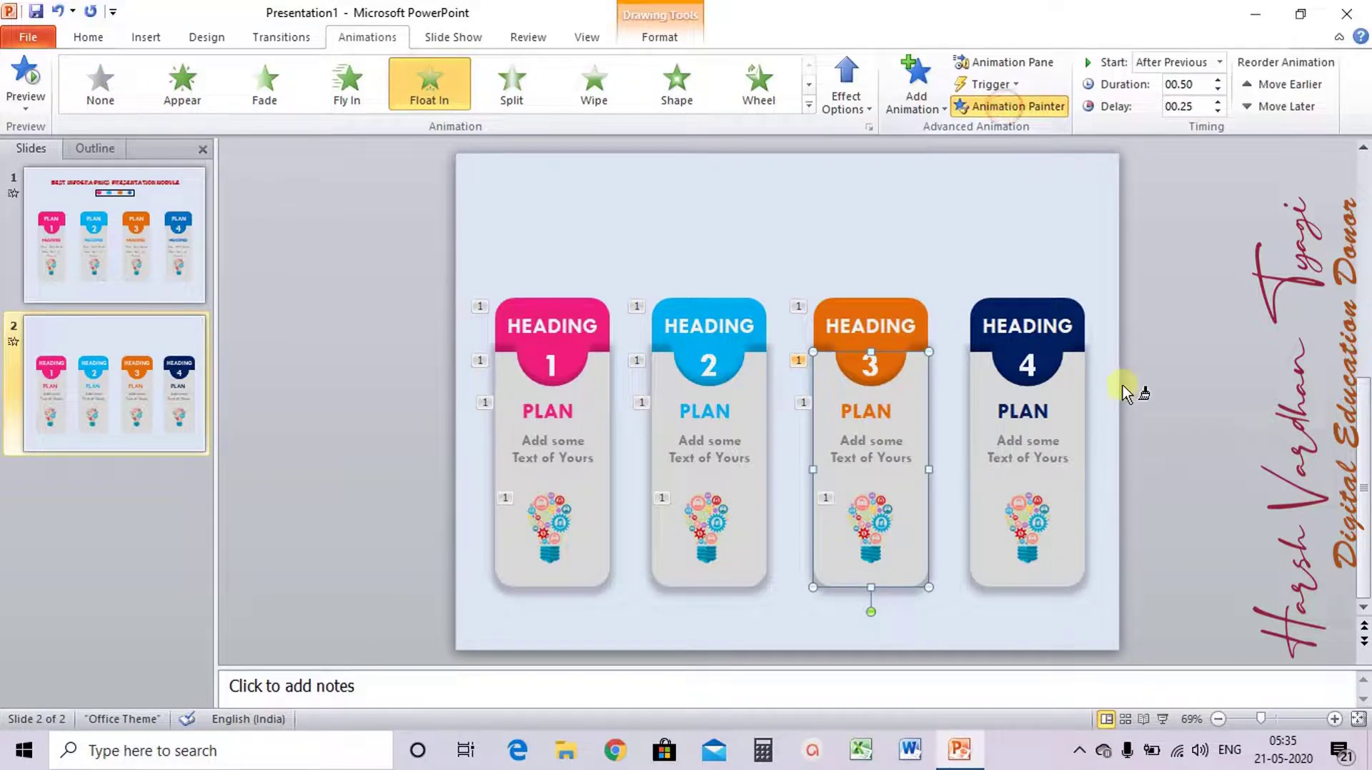
click(1078, 492)
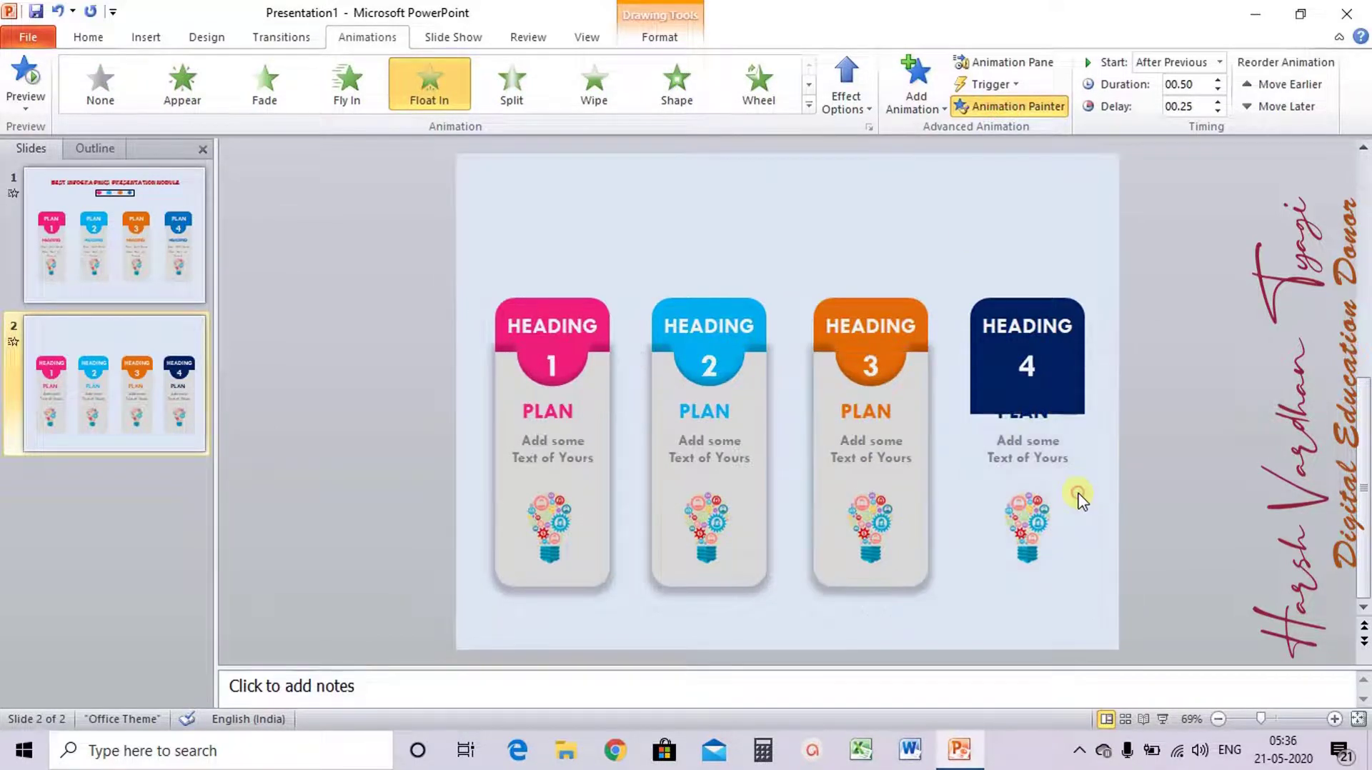
click(917, 285)
click(911, 300)
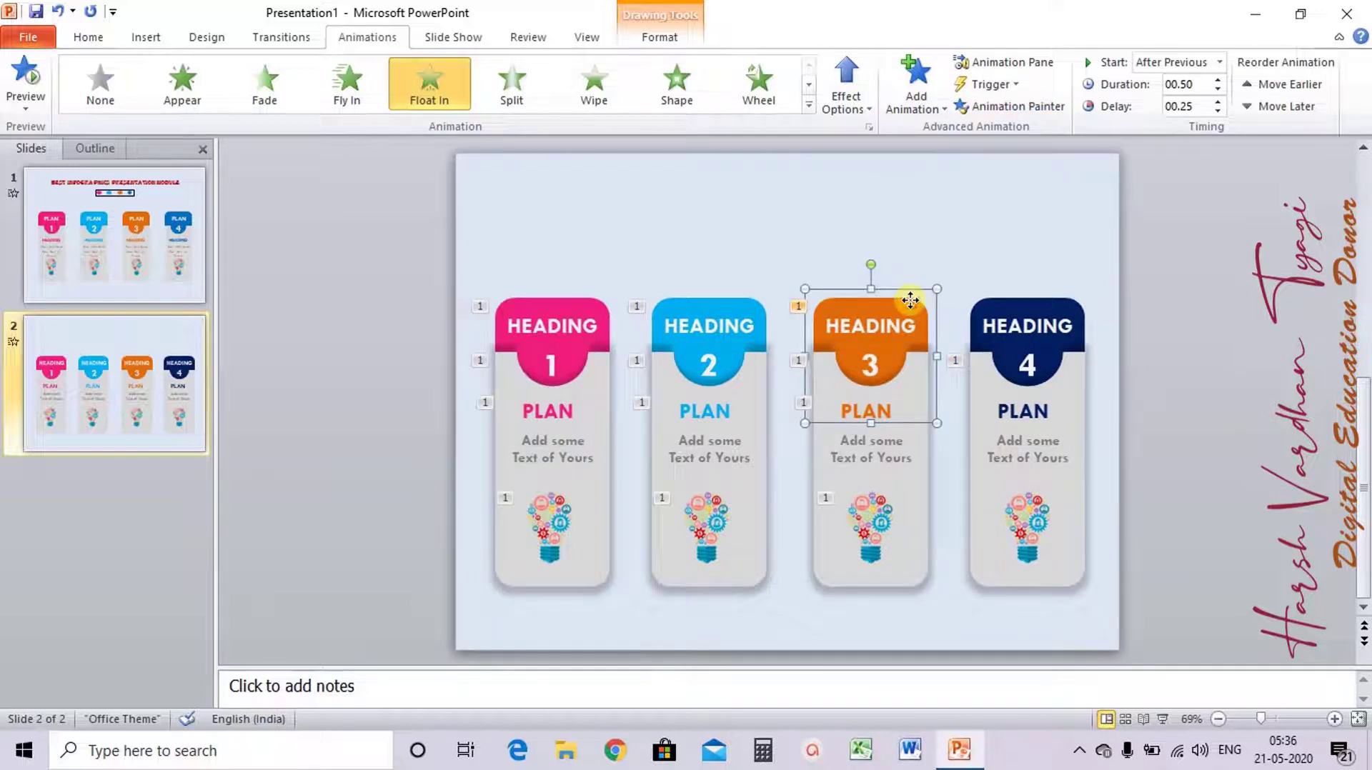
click(1016, 107)
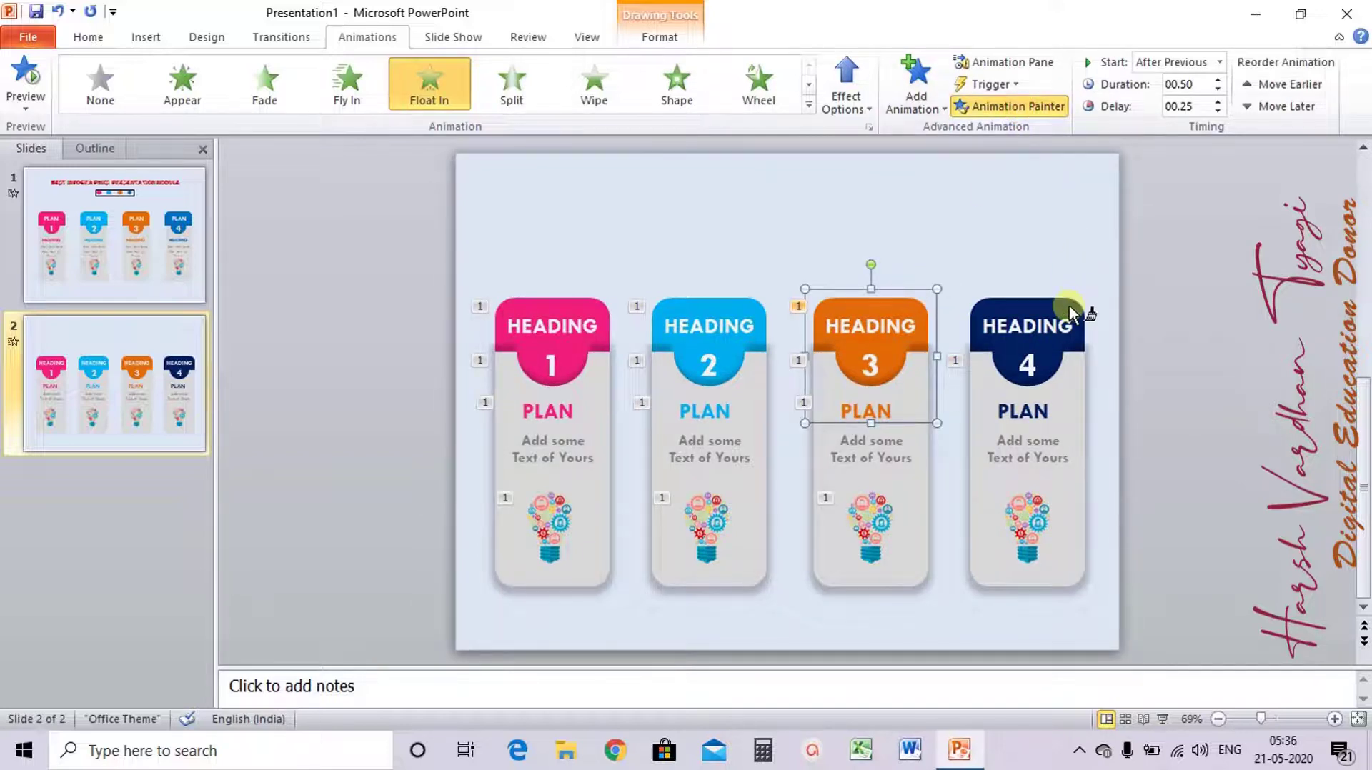
click(1069, 306)
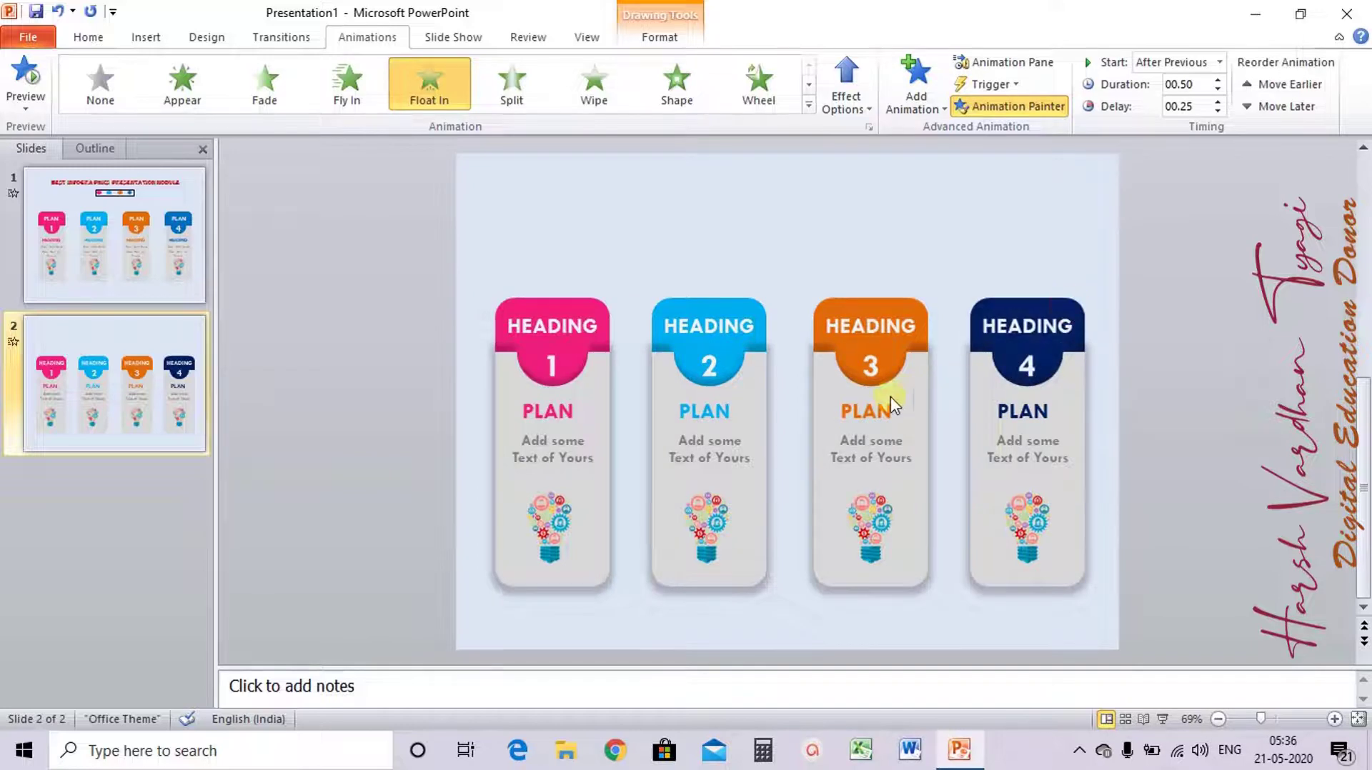
Copy card 3's PLAN text and lightbulb animations onto card 4's PLAN text and lightbulb
double_click(867, 420)
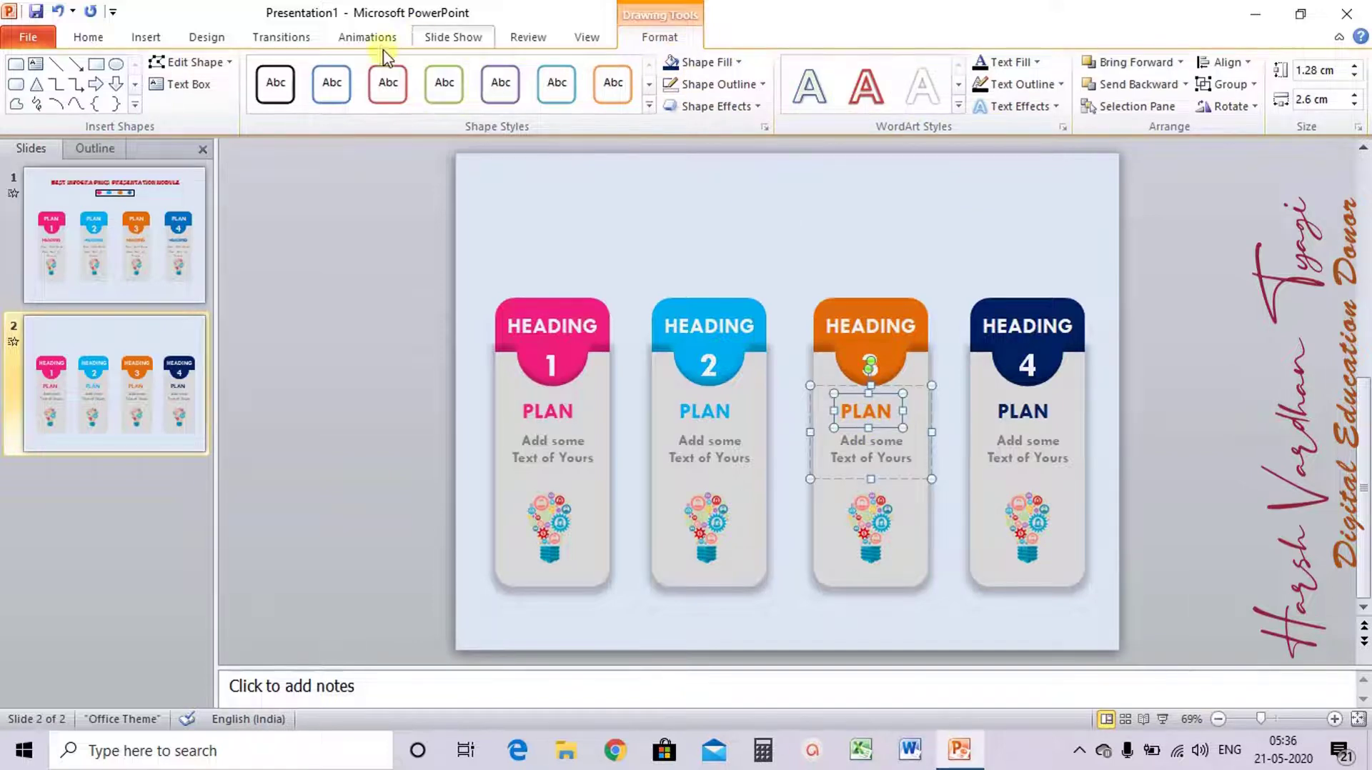
click(367, 41)
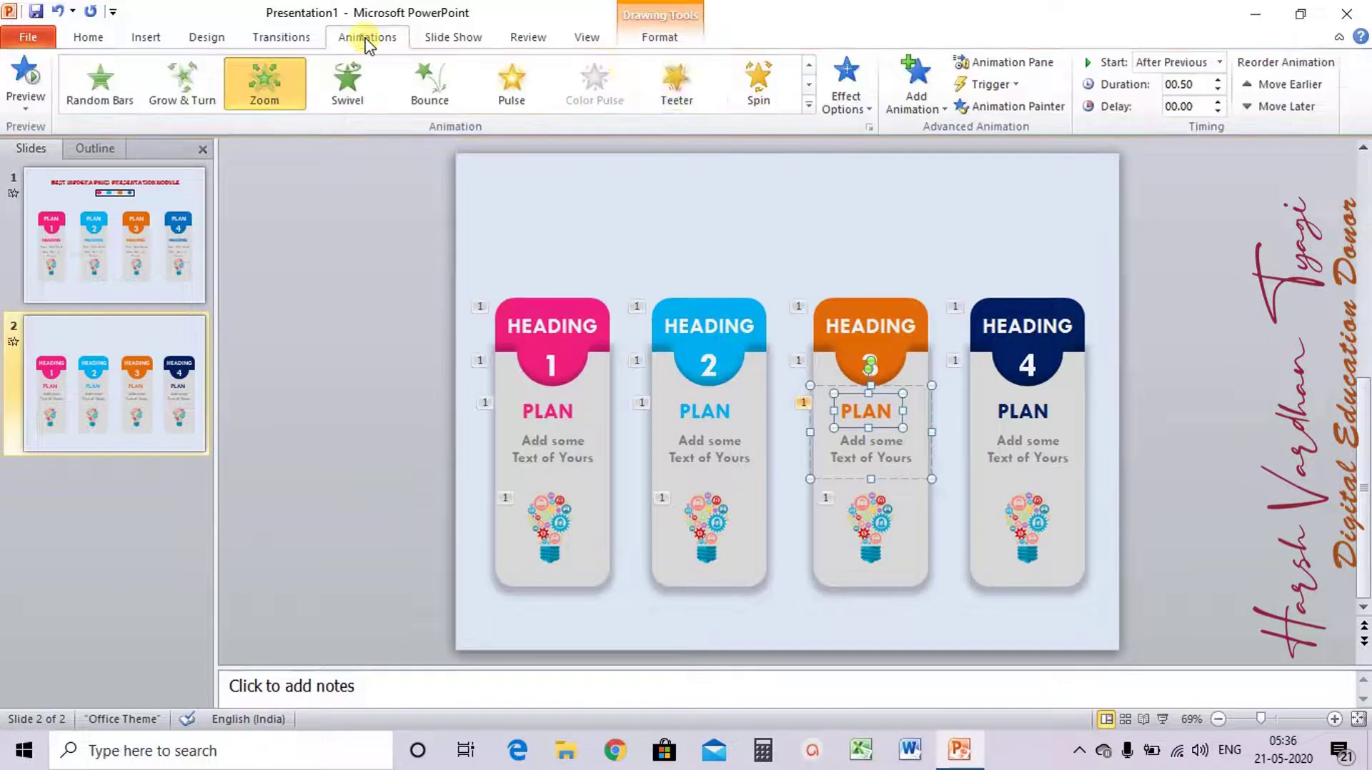
click(999, 111)
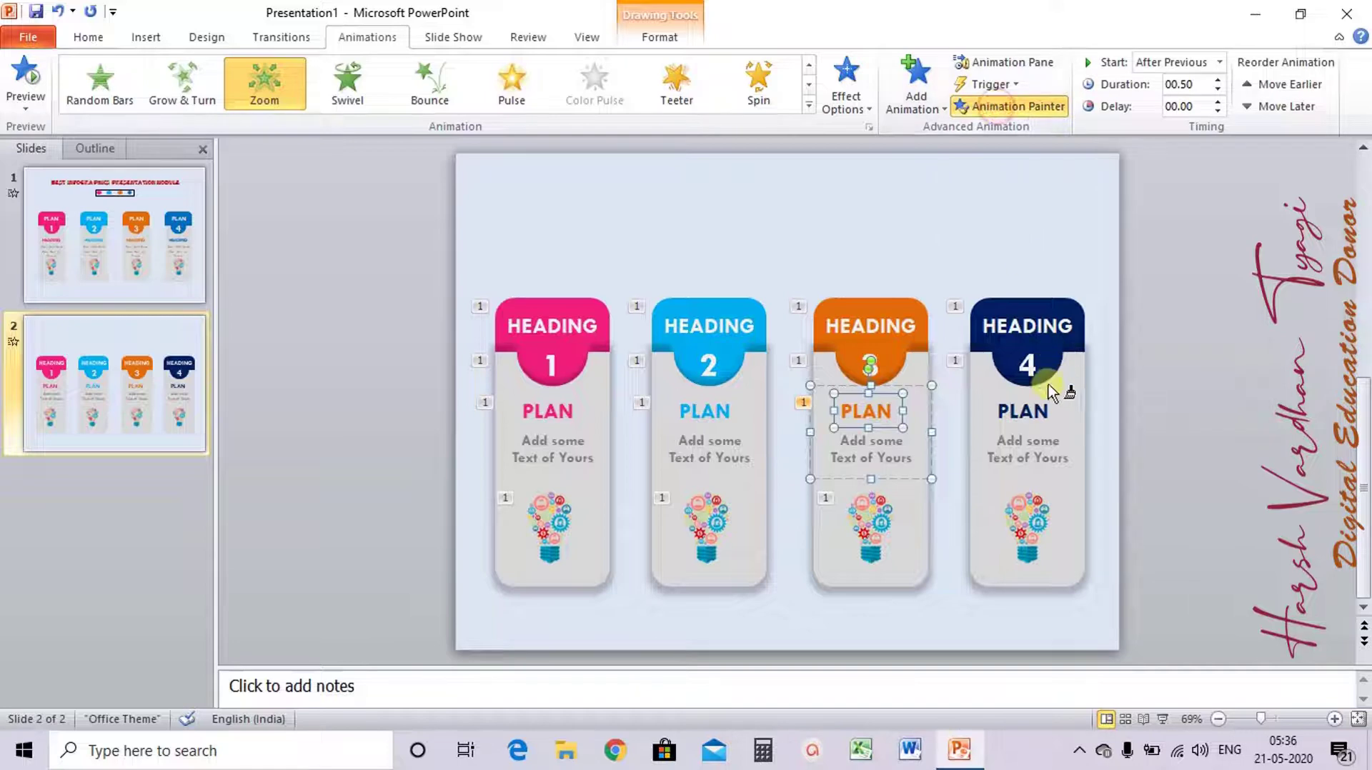
click(1029, 412)
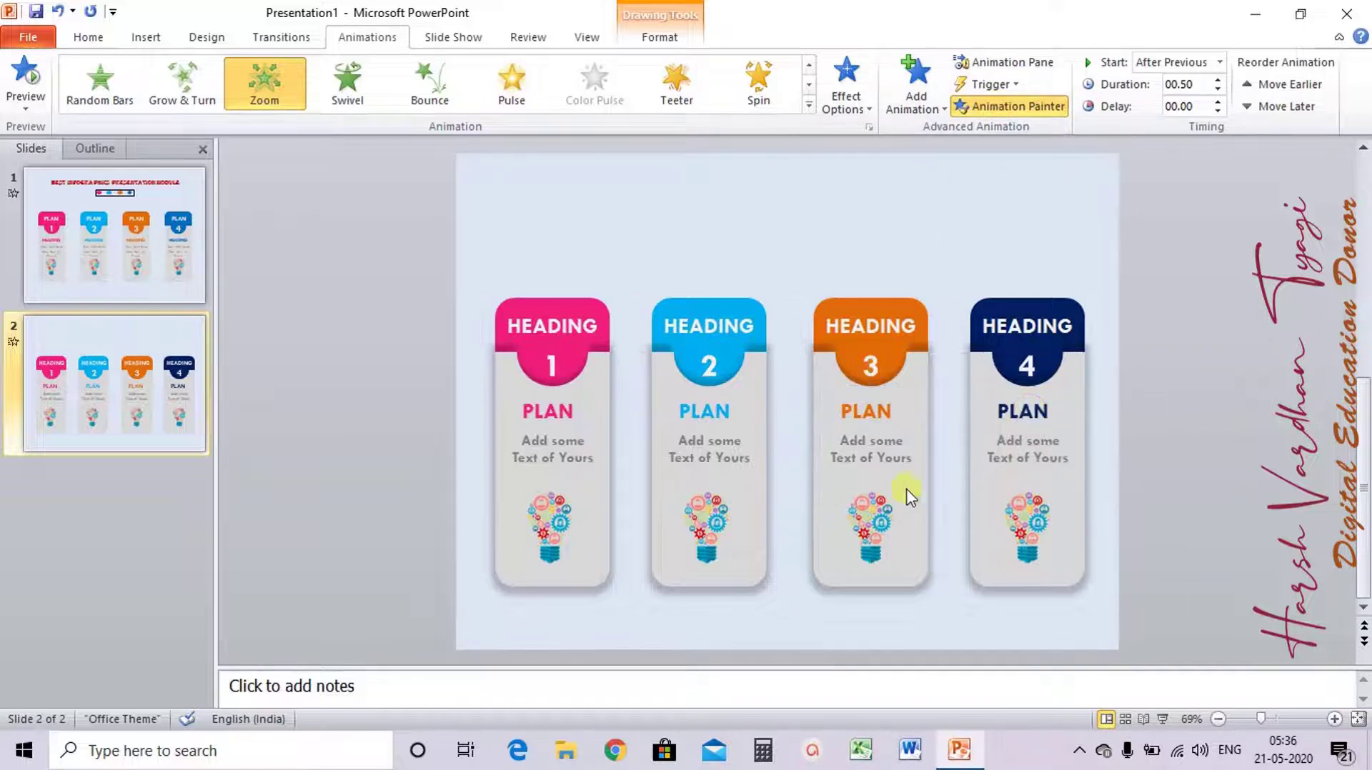
click(884, 524)
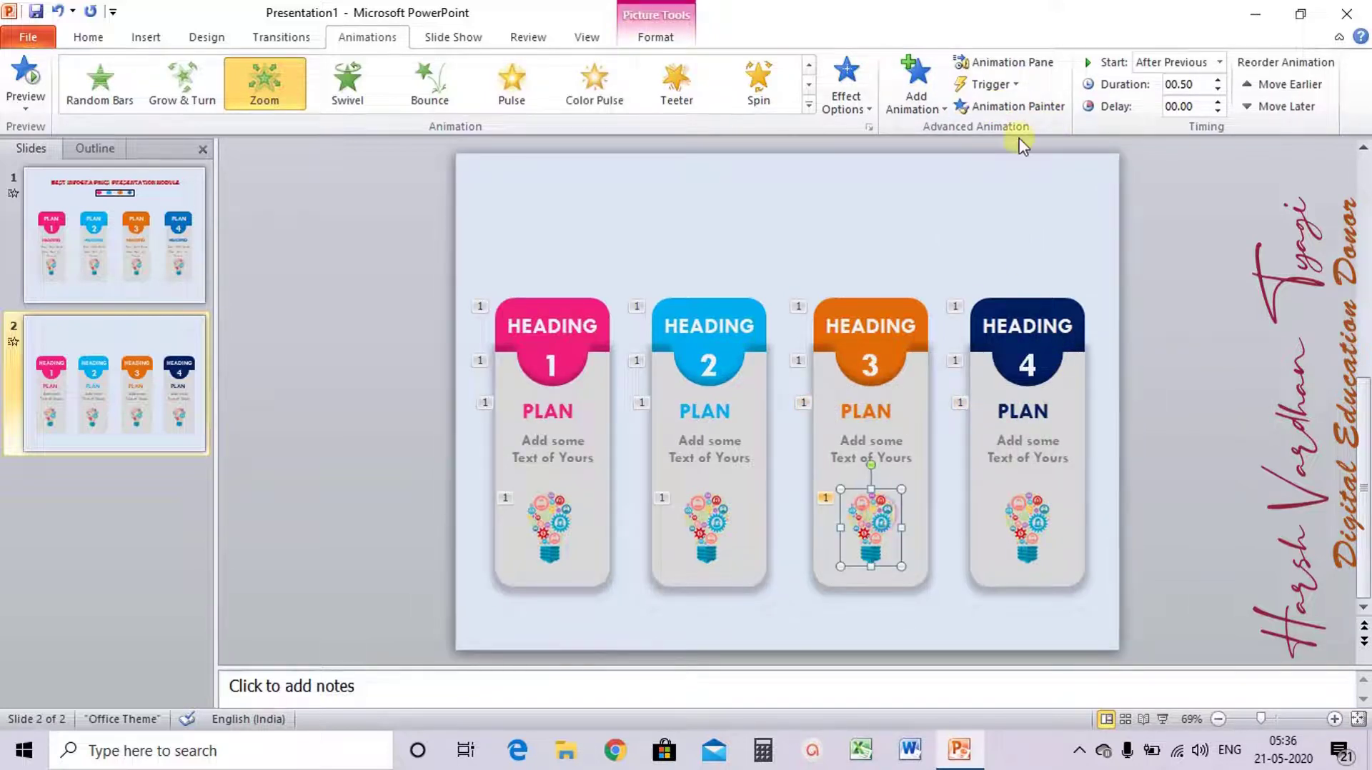
click(1013, 112)
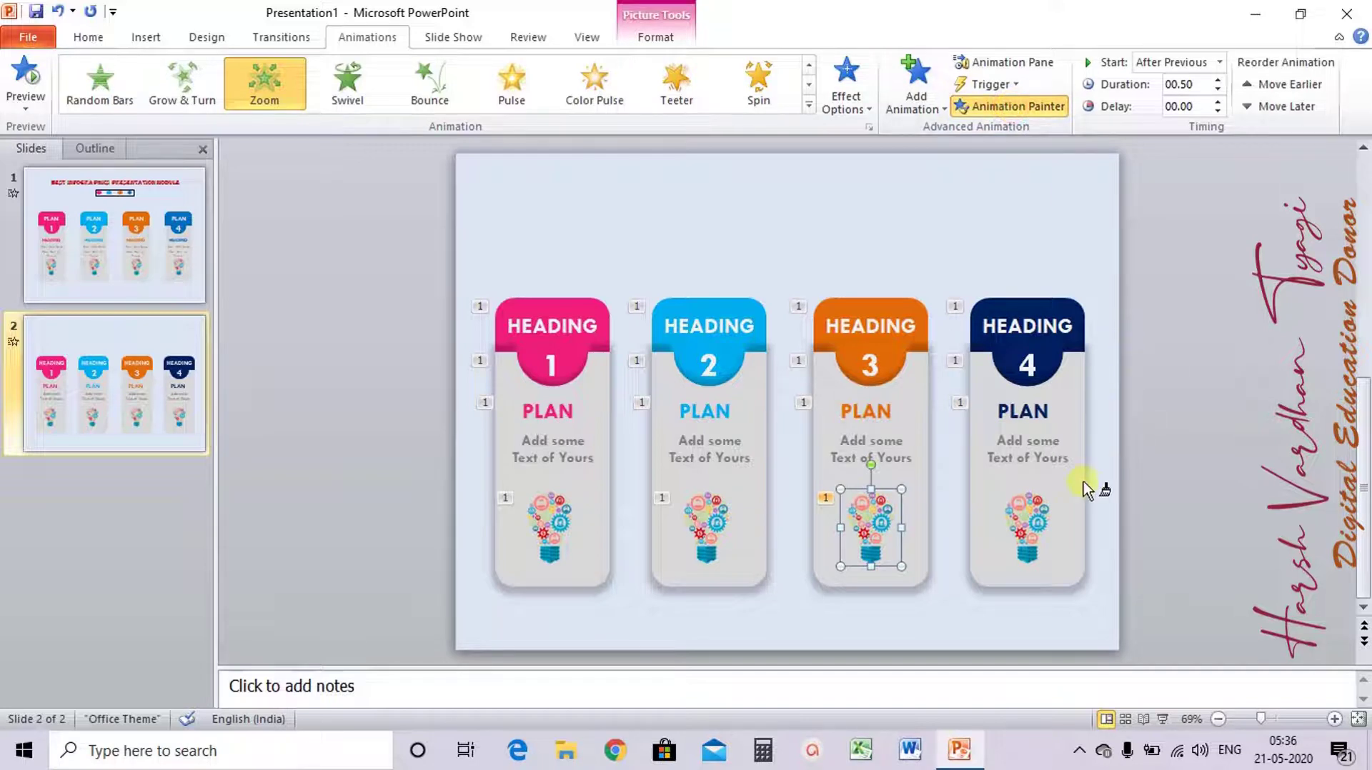
click(1029, 518)
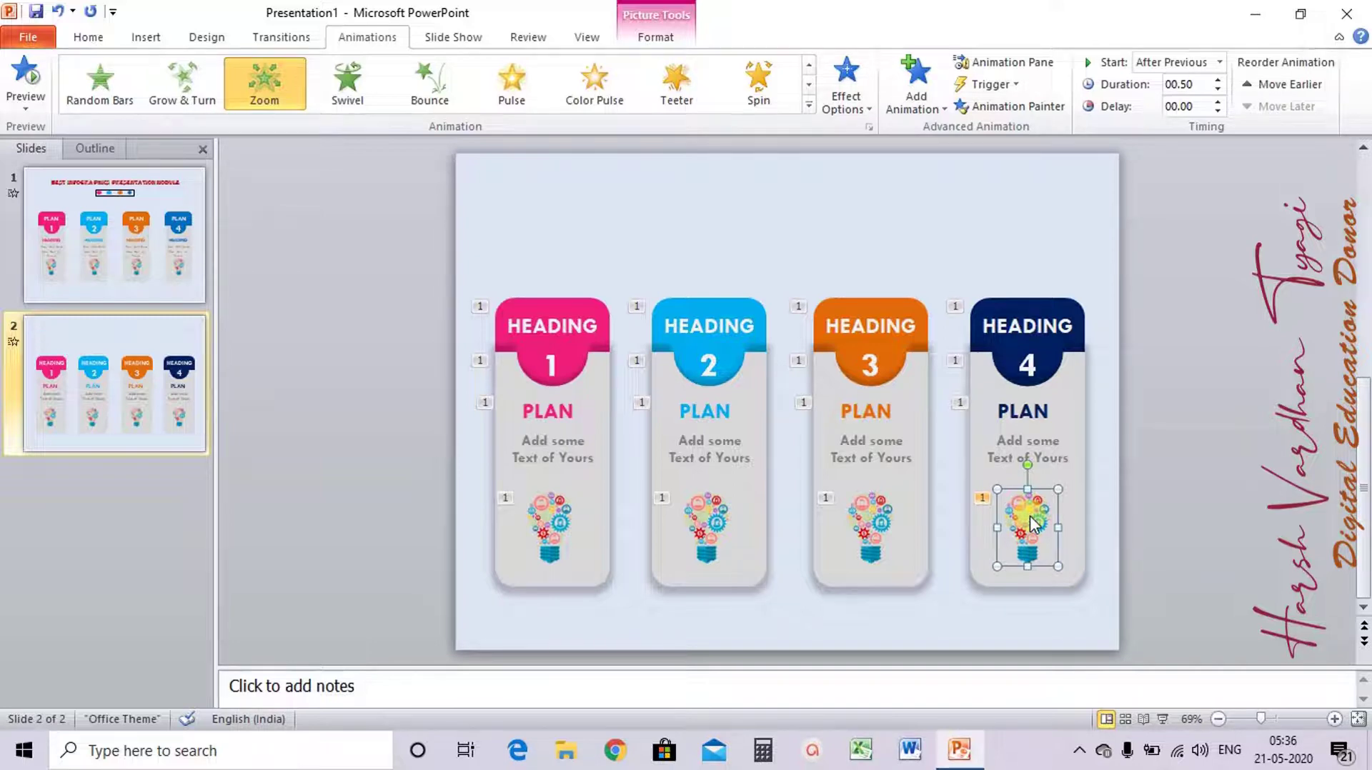
Paste slide 1's BEST INFOGRAPHICS PRESENTATION MODULE title and coloured dots onto slide 2
click(1160, 423)
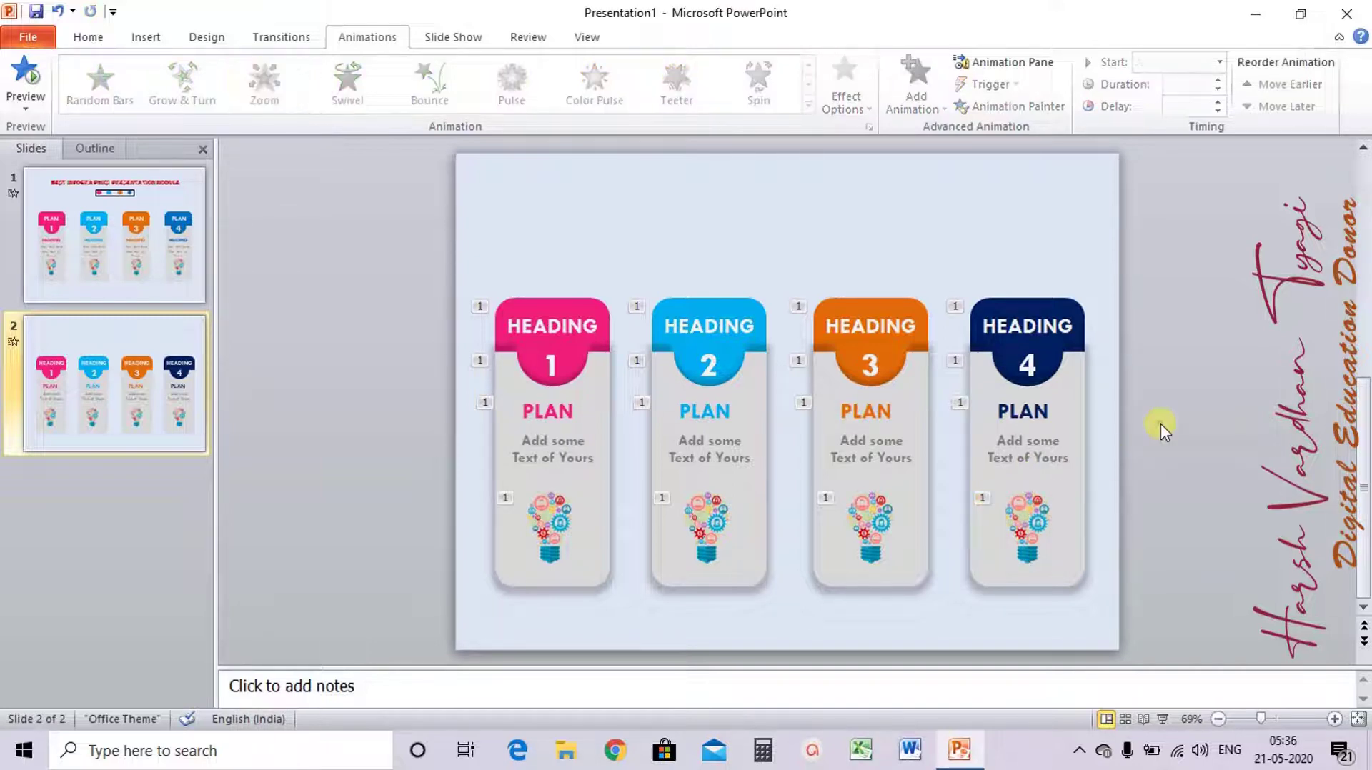
click(142, 226)
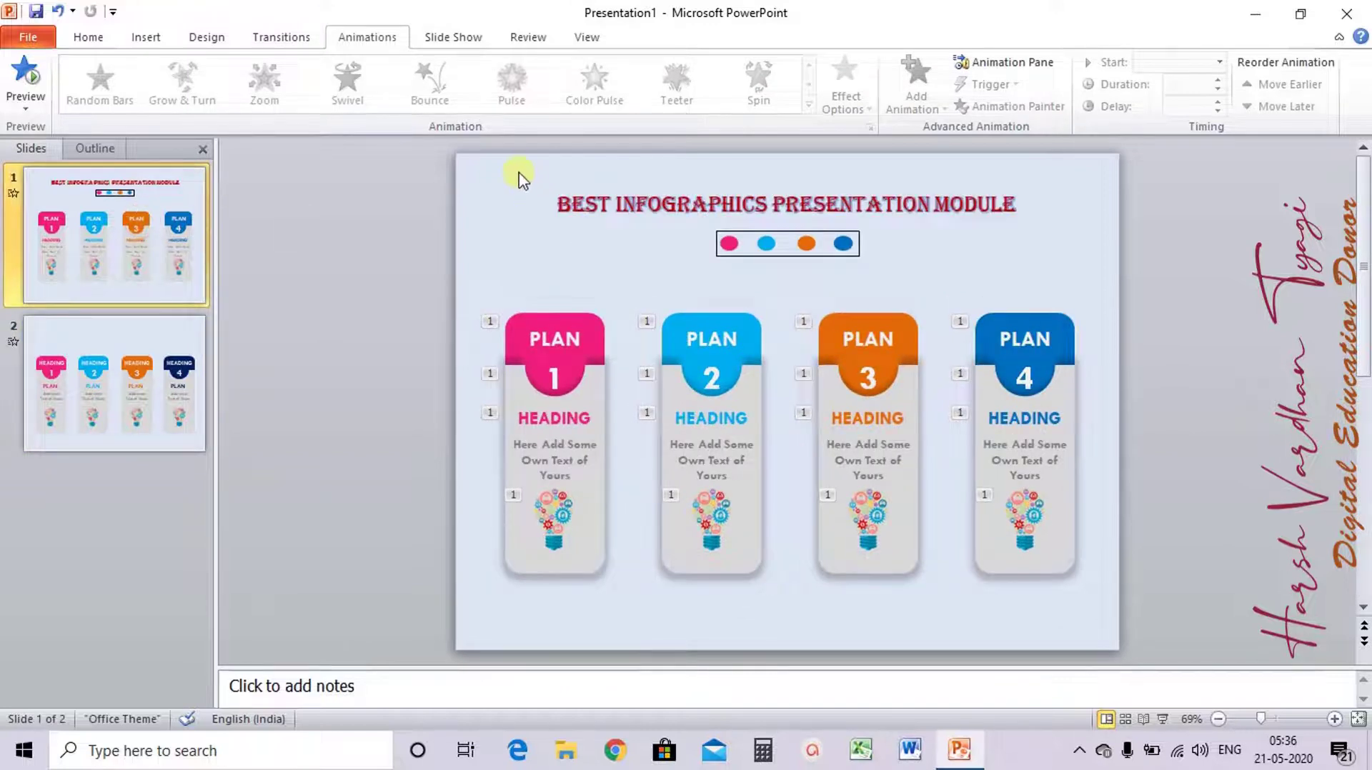
drag(520, 175, 1056, 288)
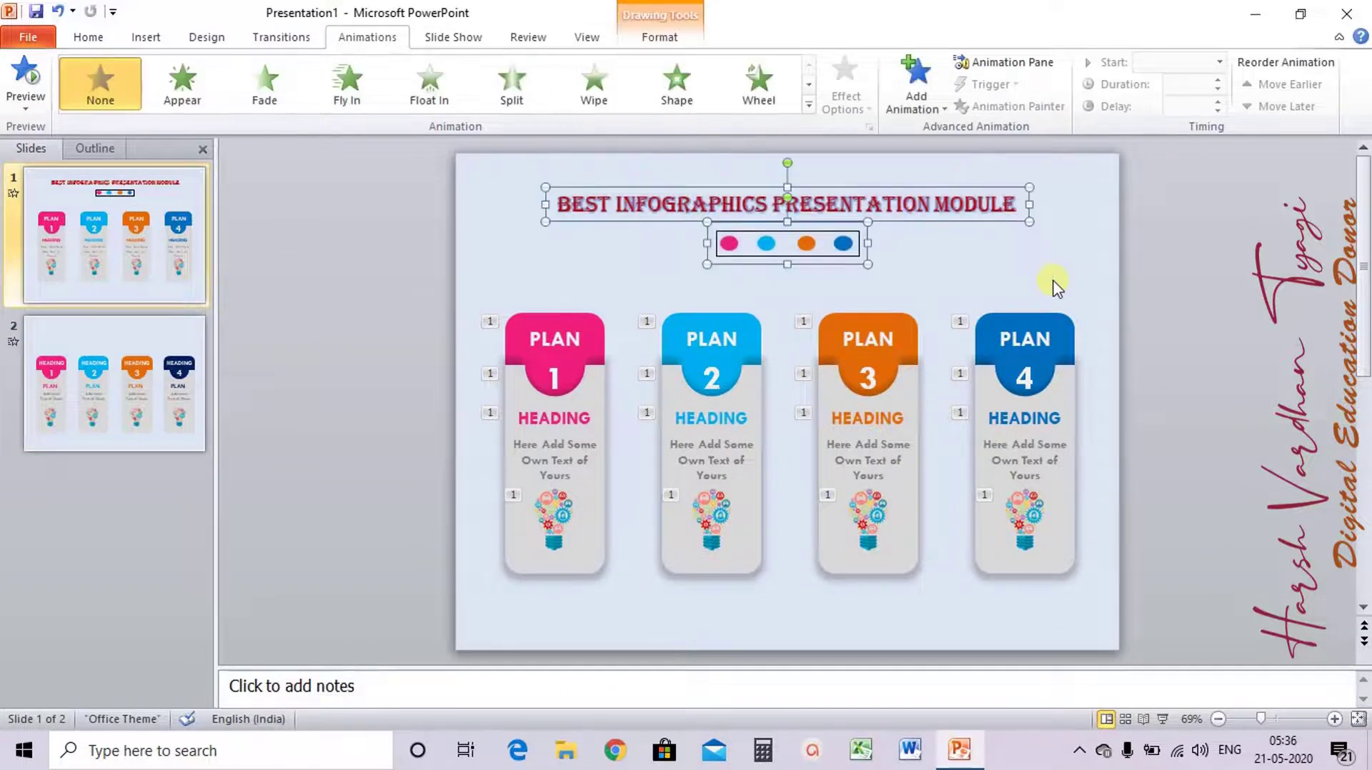
click(169, 353)
key(ctrl+v)
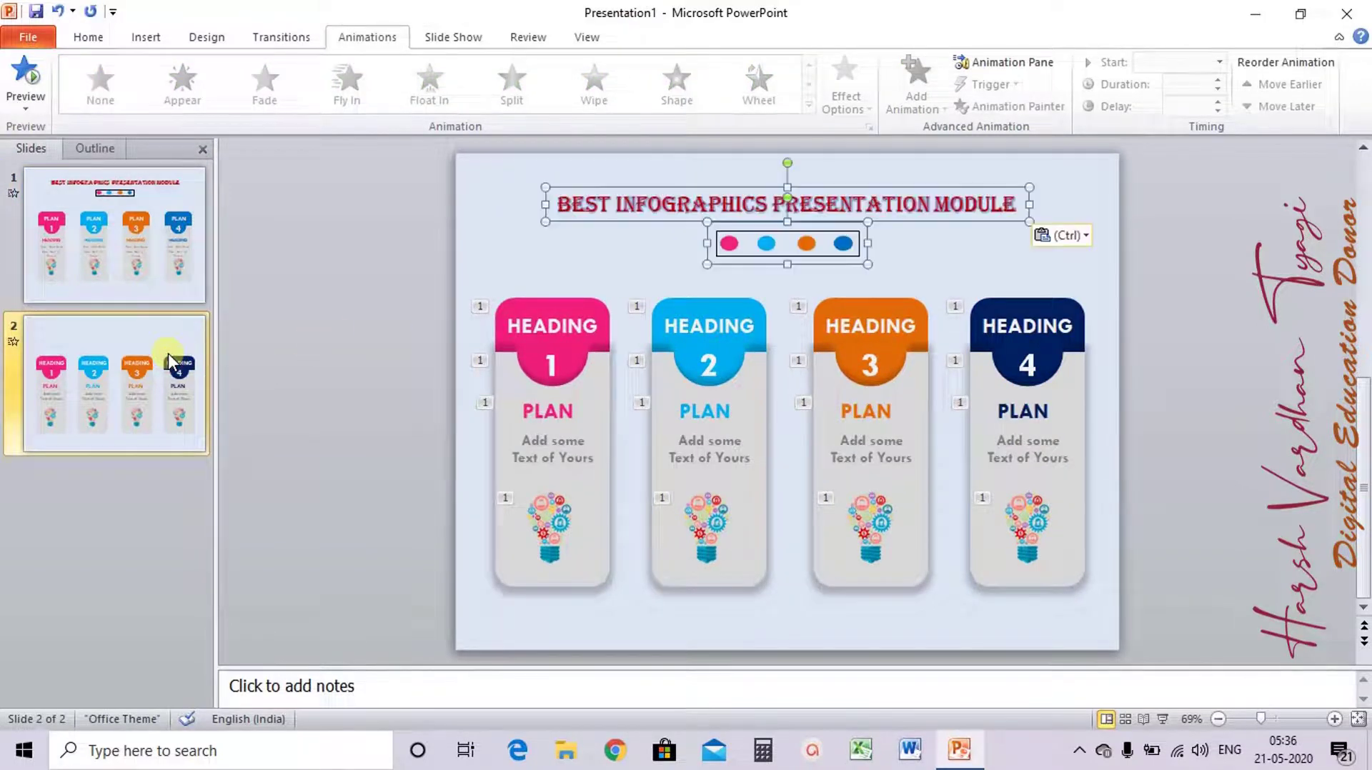
click(1138, 322)
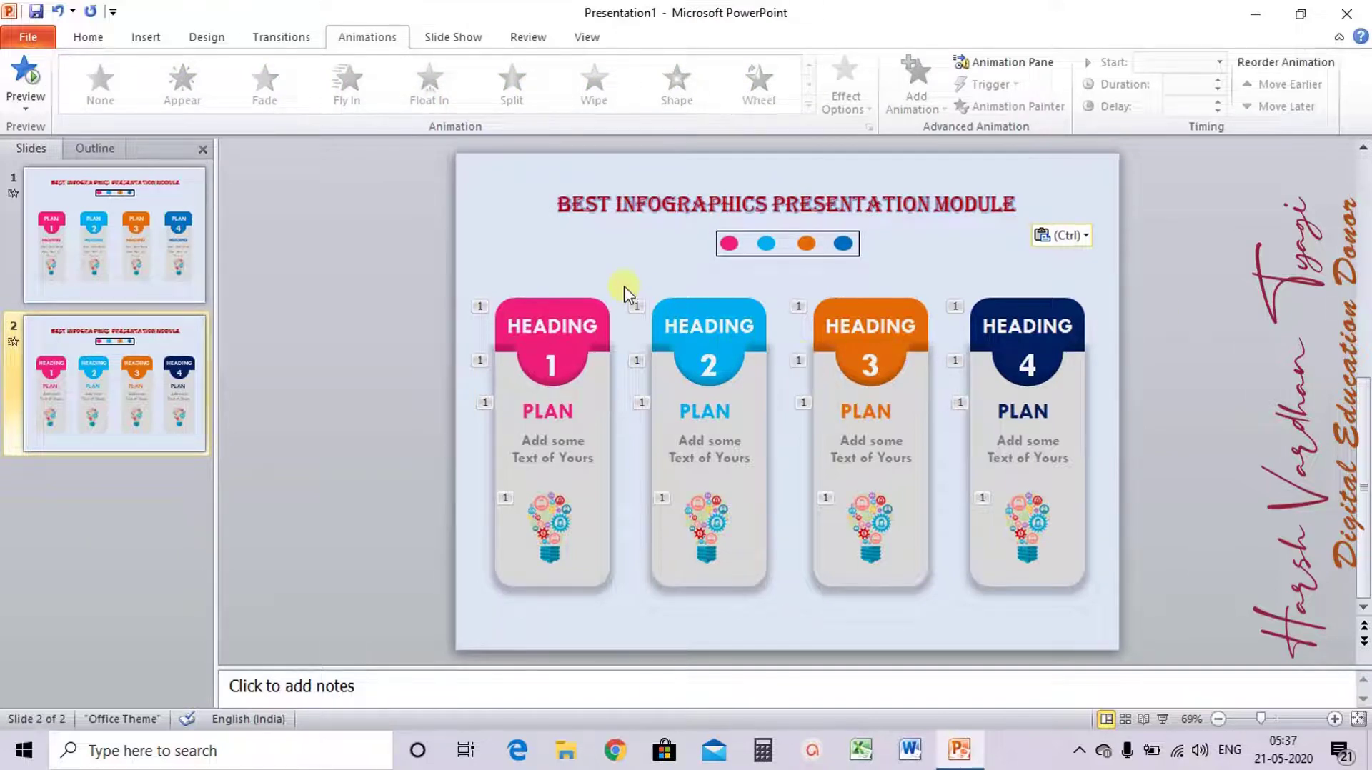
click(593, 325)
click(326, 259)
Run the slideshow, playing the four PLAN cards' entrance animations, then advance to the next slide
key(shift+F5)
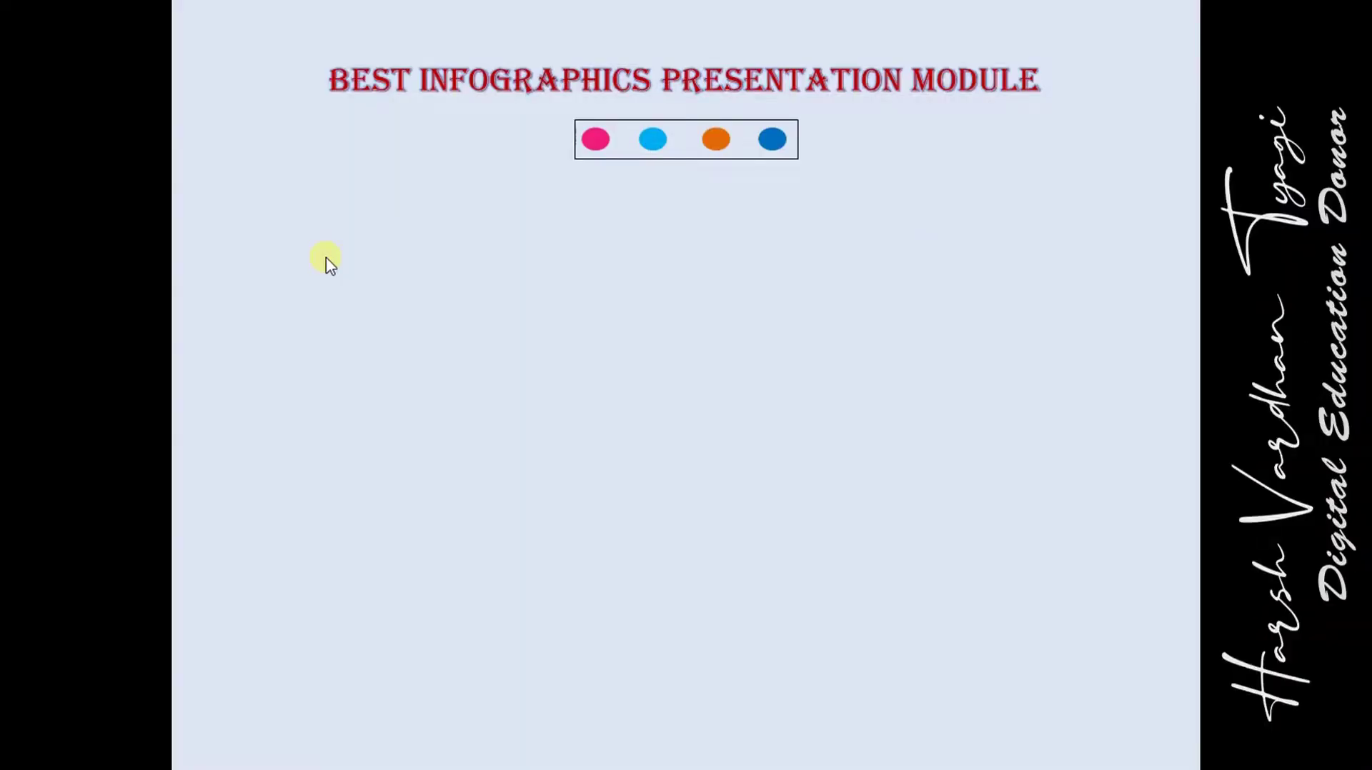
click(325, 260)
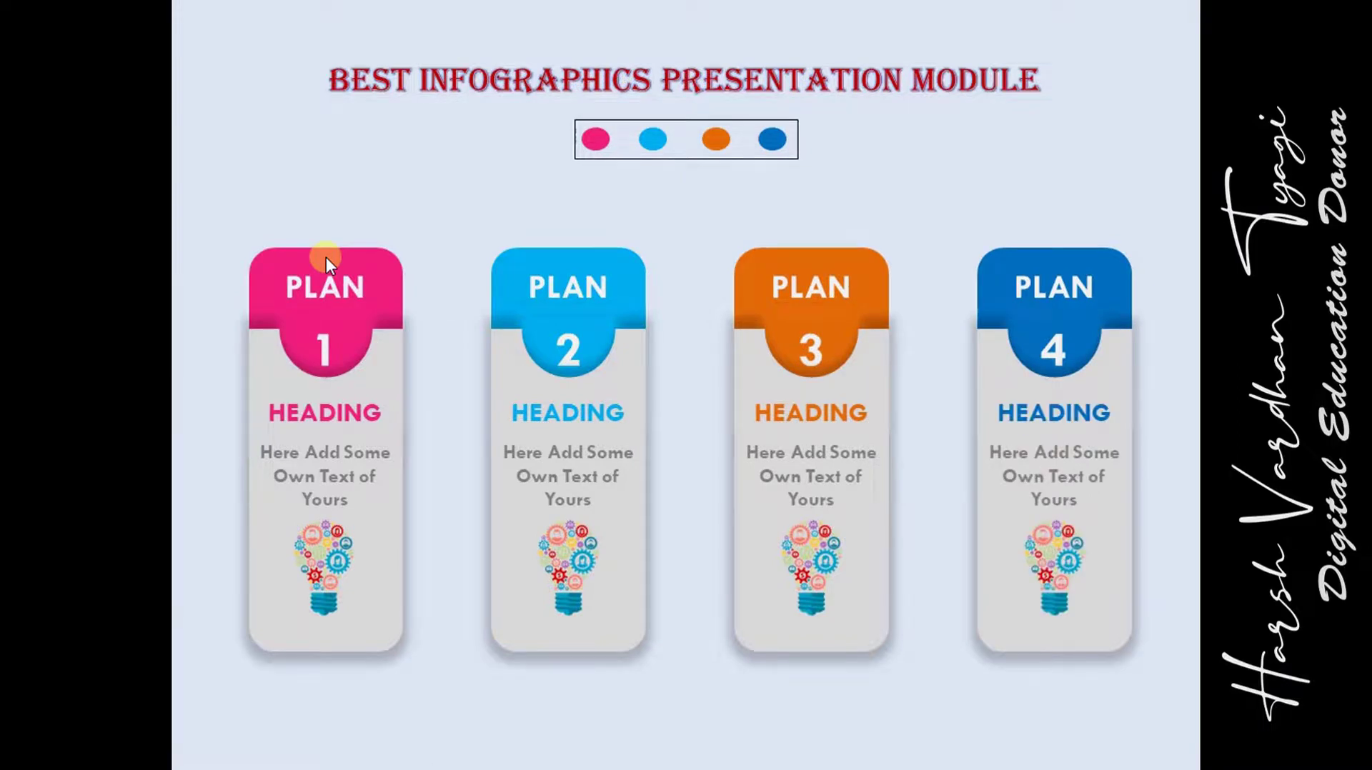
click(326, 259)
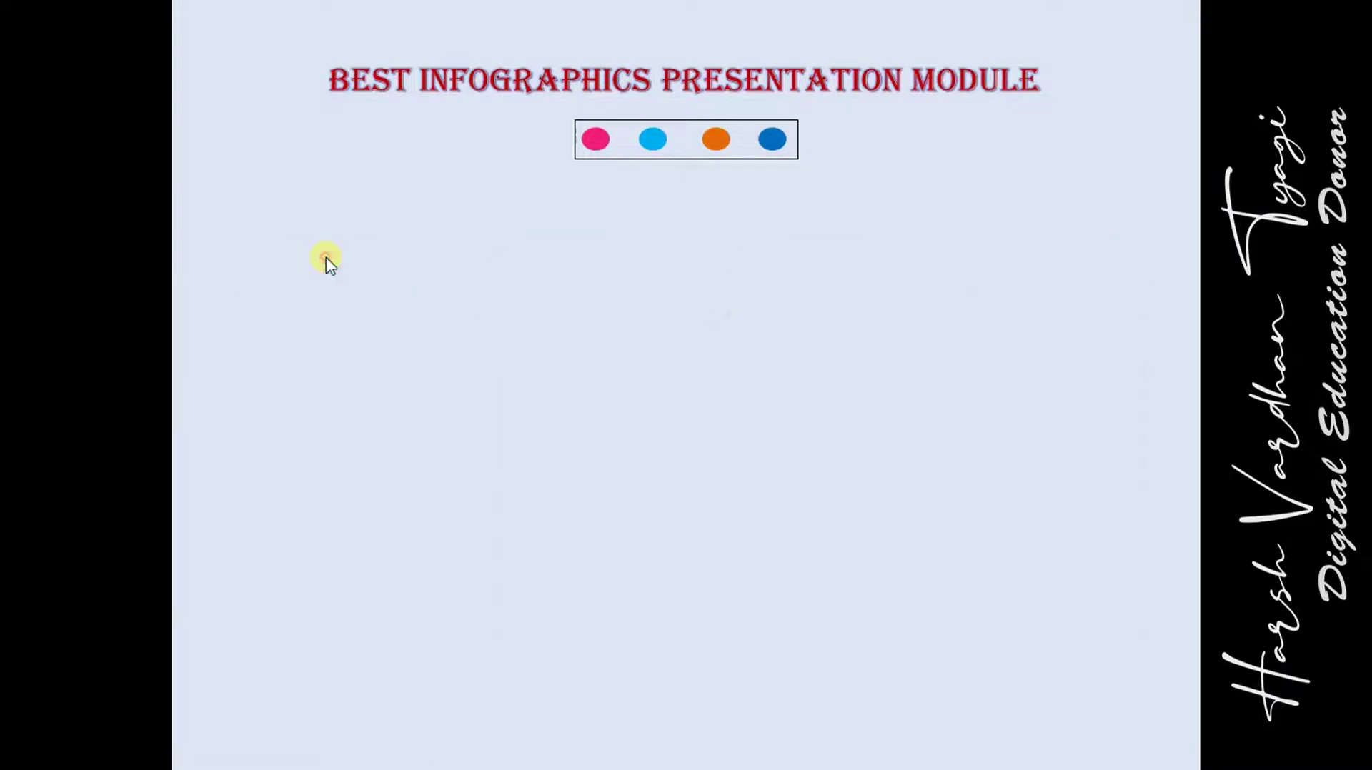